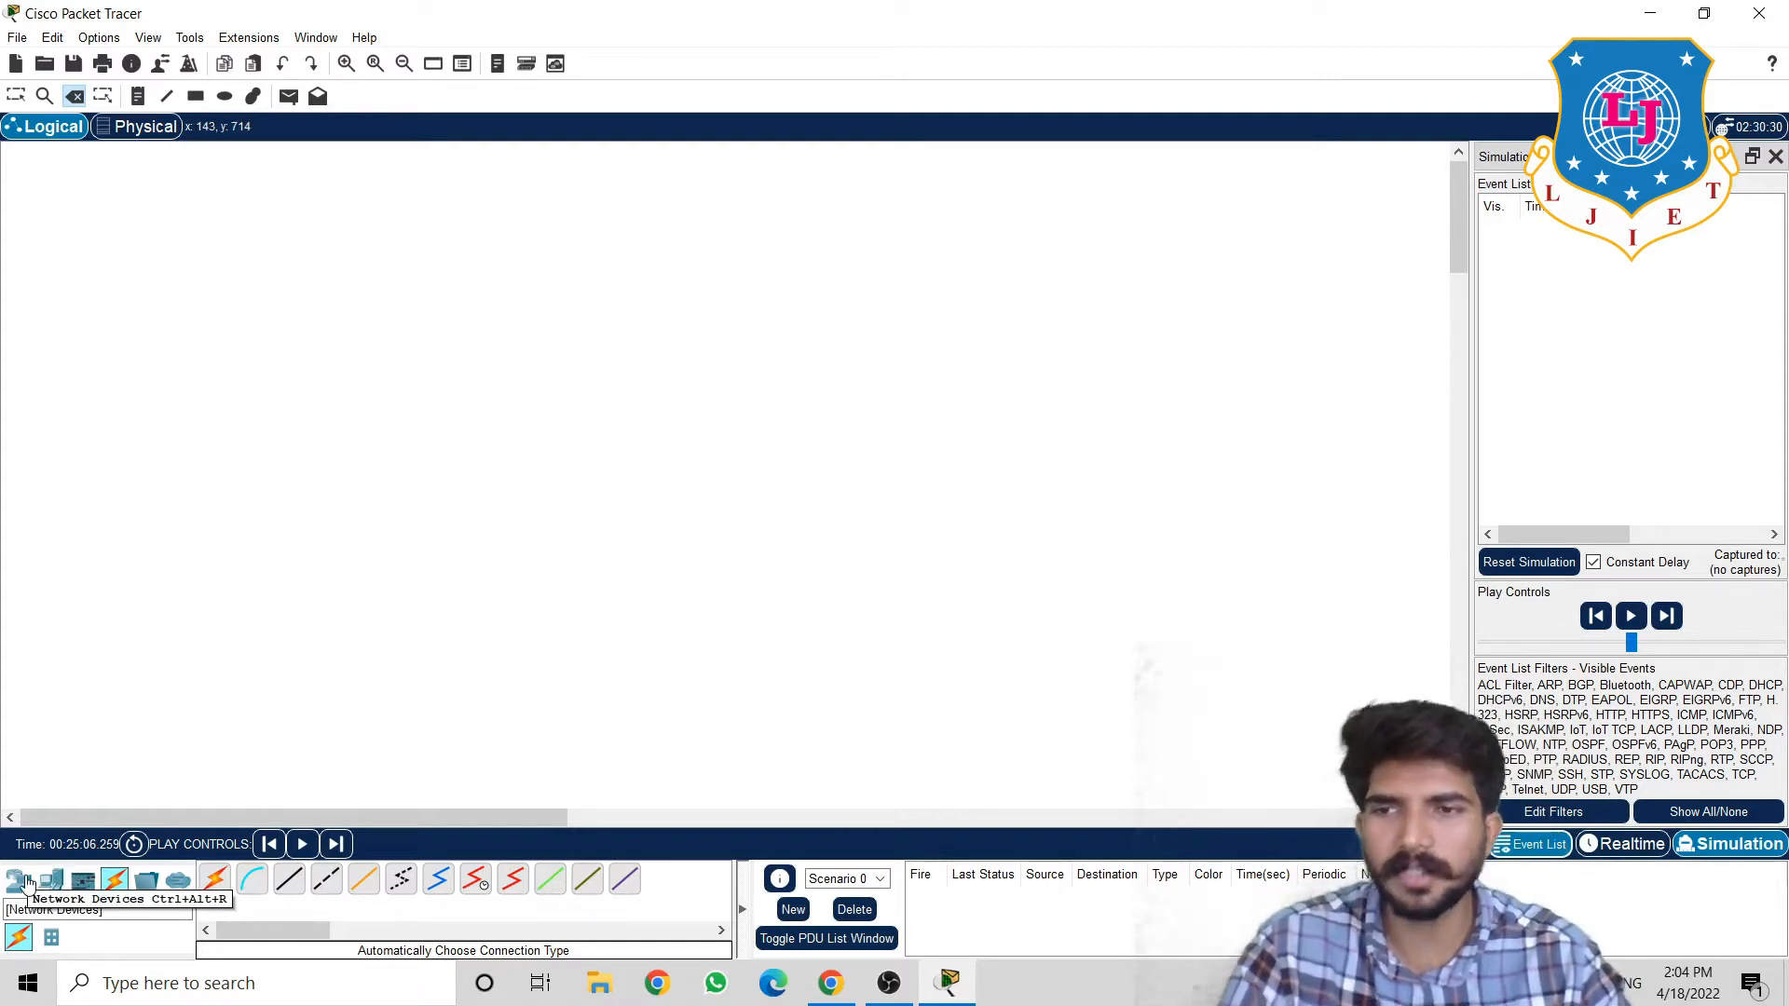
Place an ISR4331 router in the middle of the empty logical workspace
left_click(25, 883)
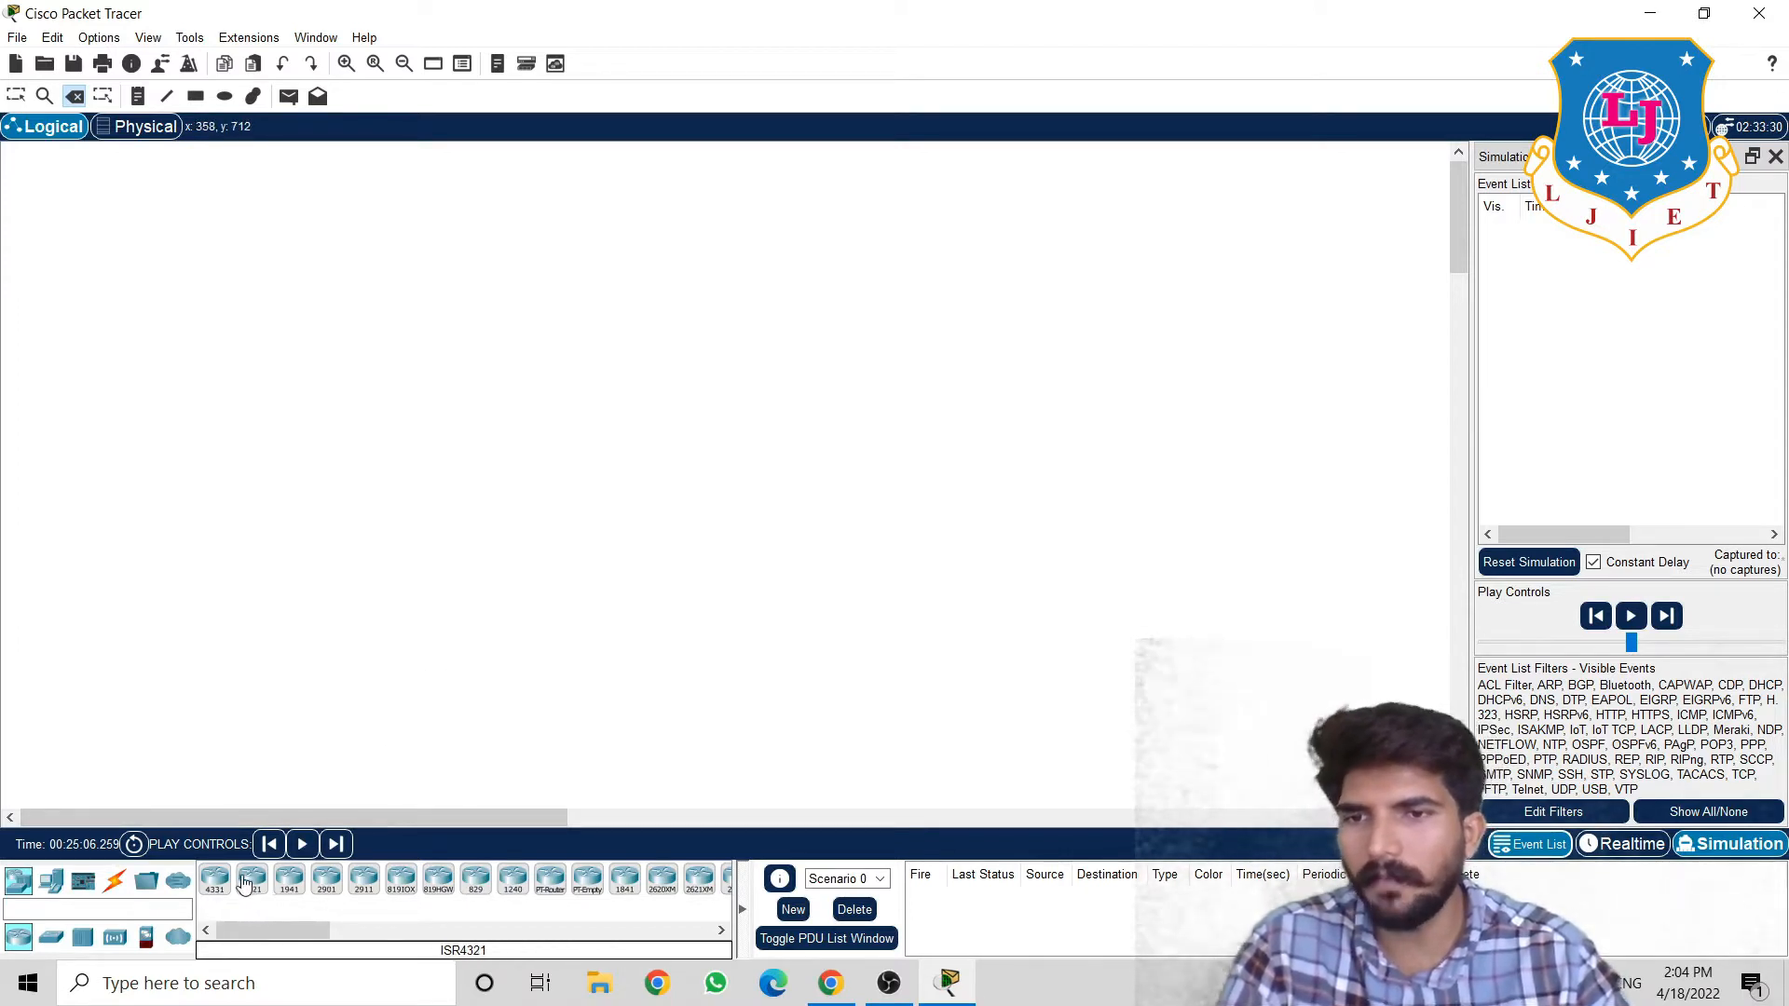
left_click(213, 879)
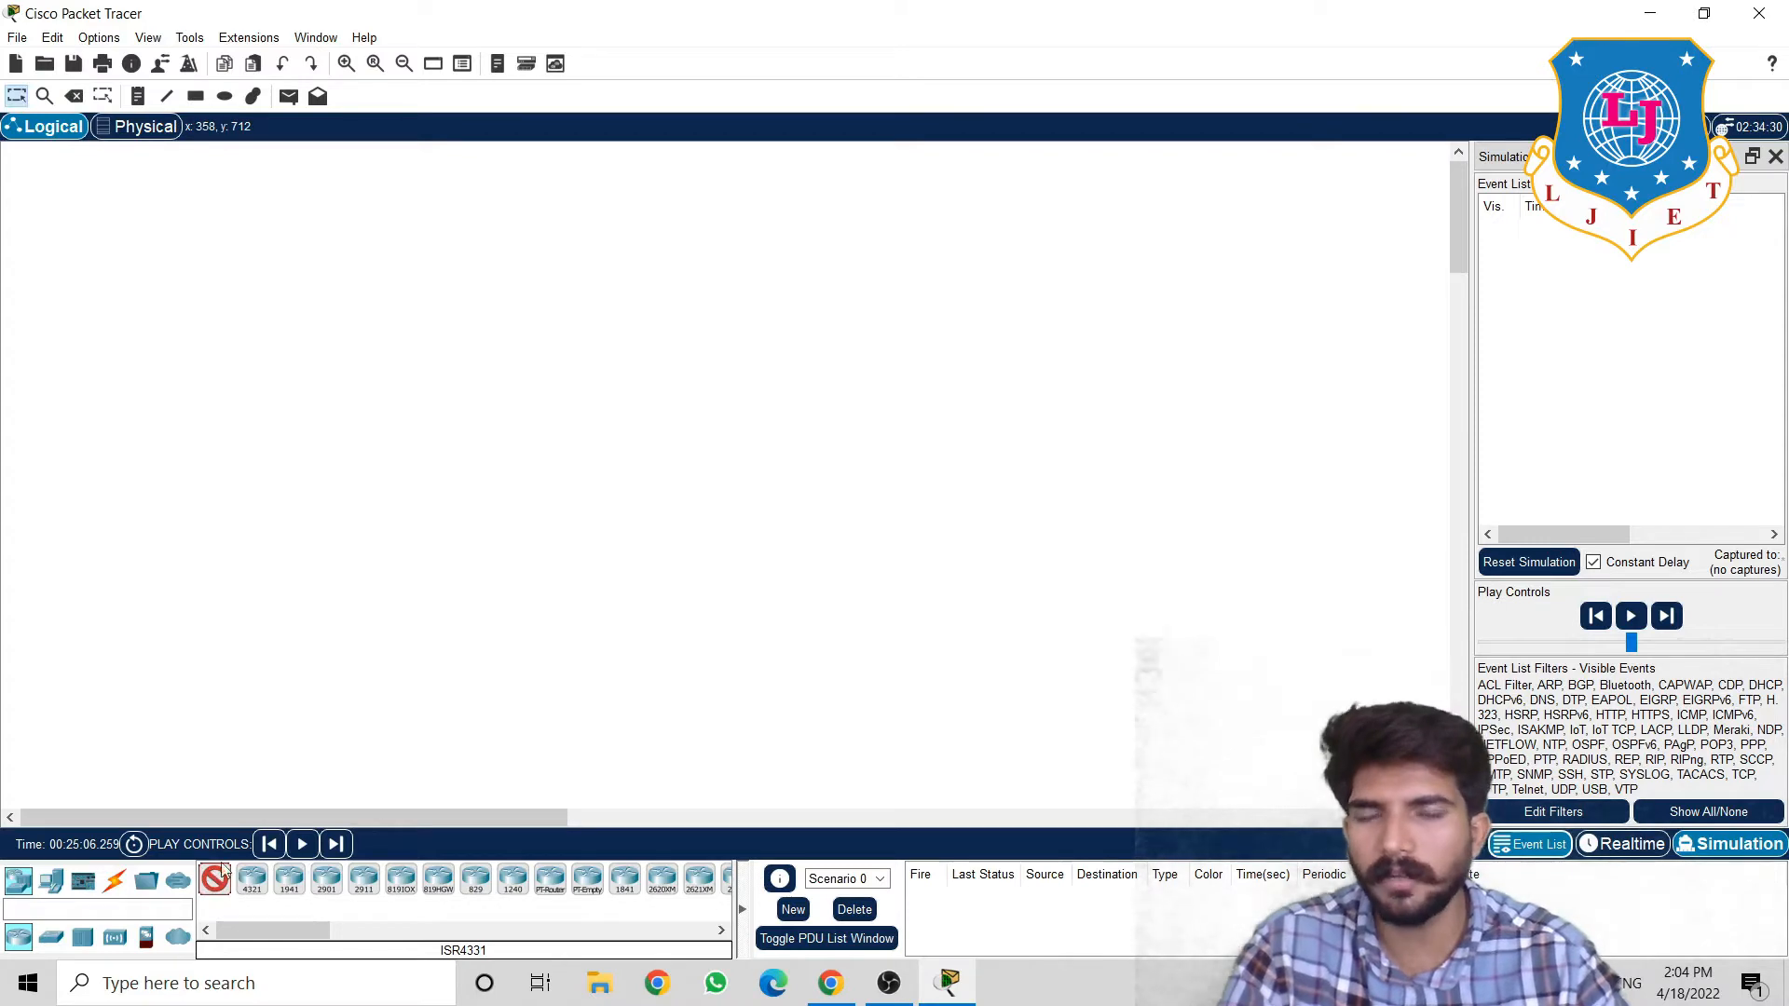
left_click(661, 477)
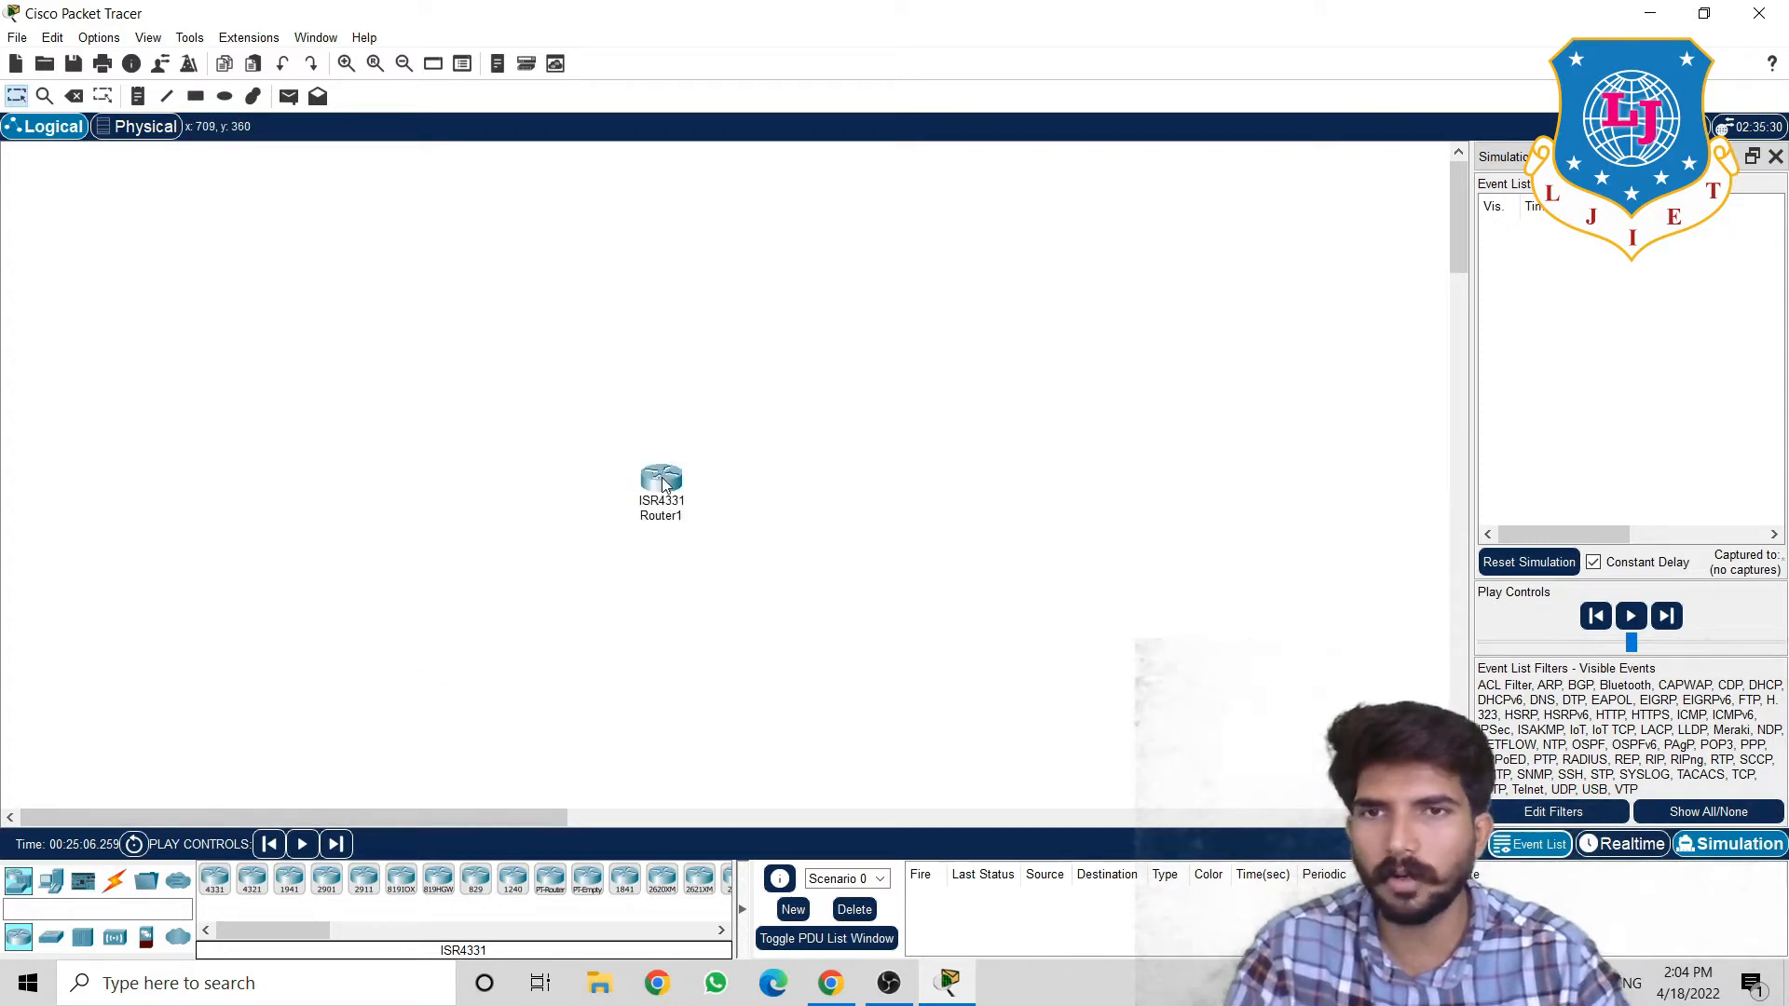
Examine the ports and module slots in the ISR4331 router's enlarged physical device view, then close its window
left_click(665, 481)
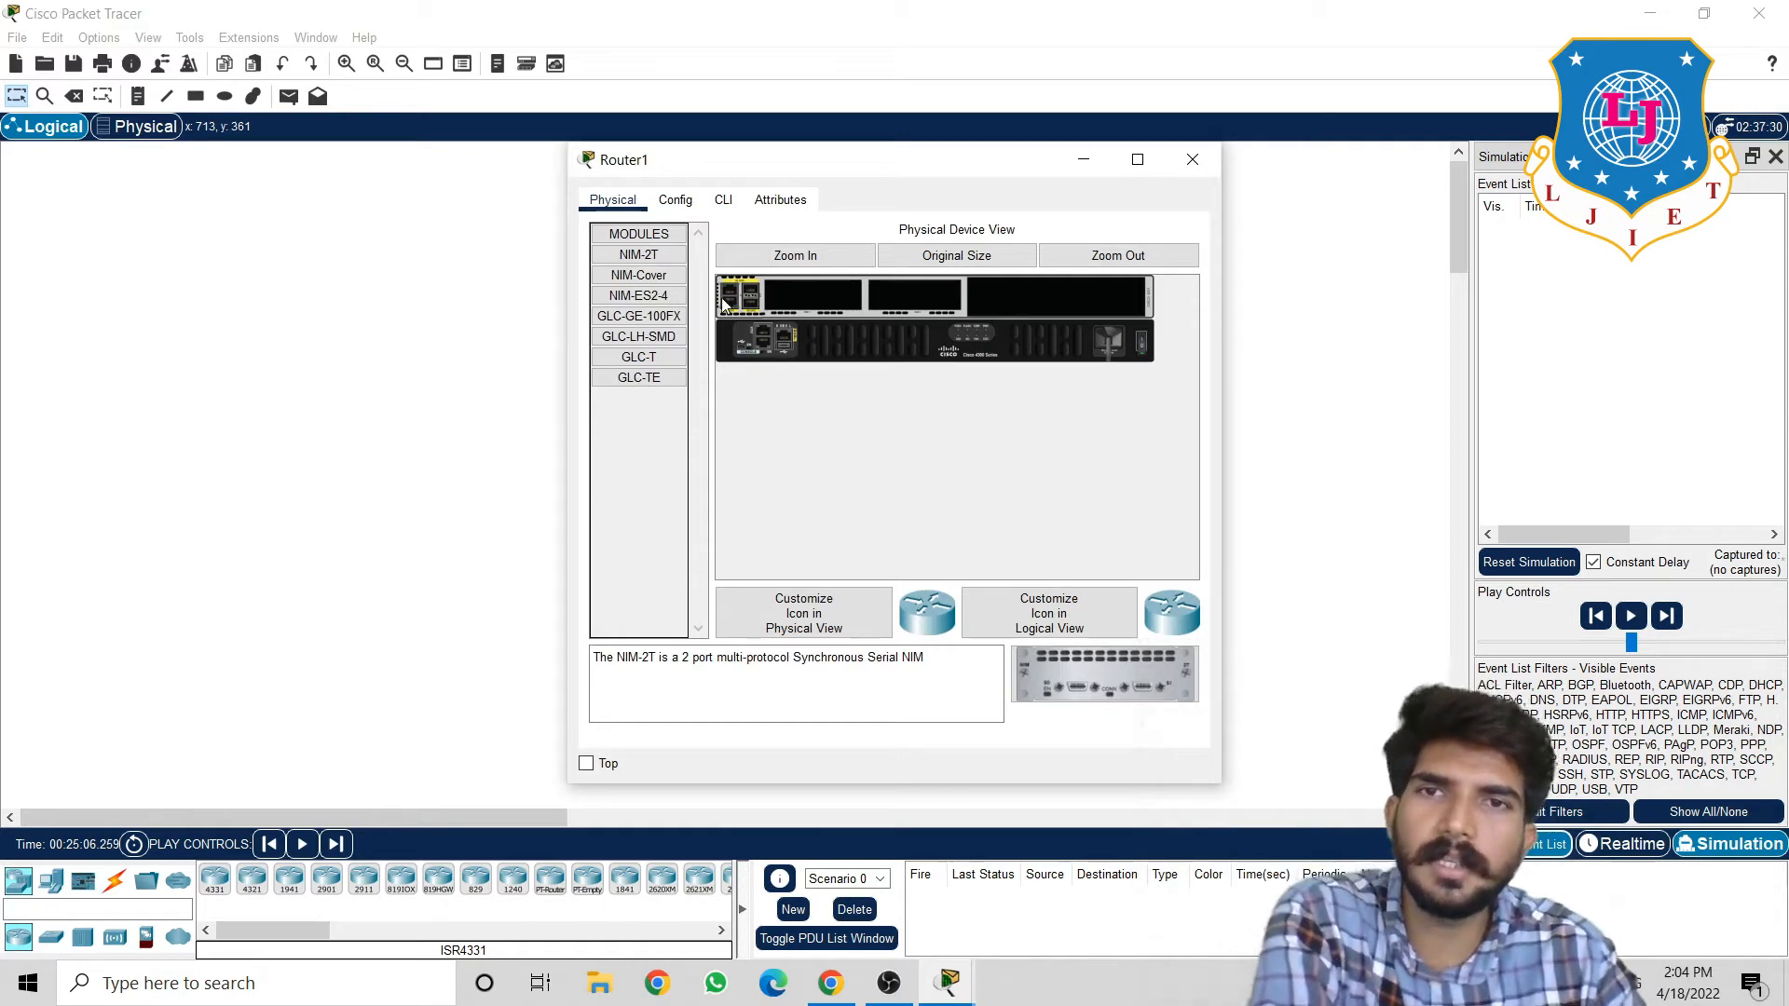
left_click(834, 269)
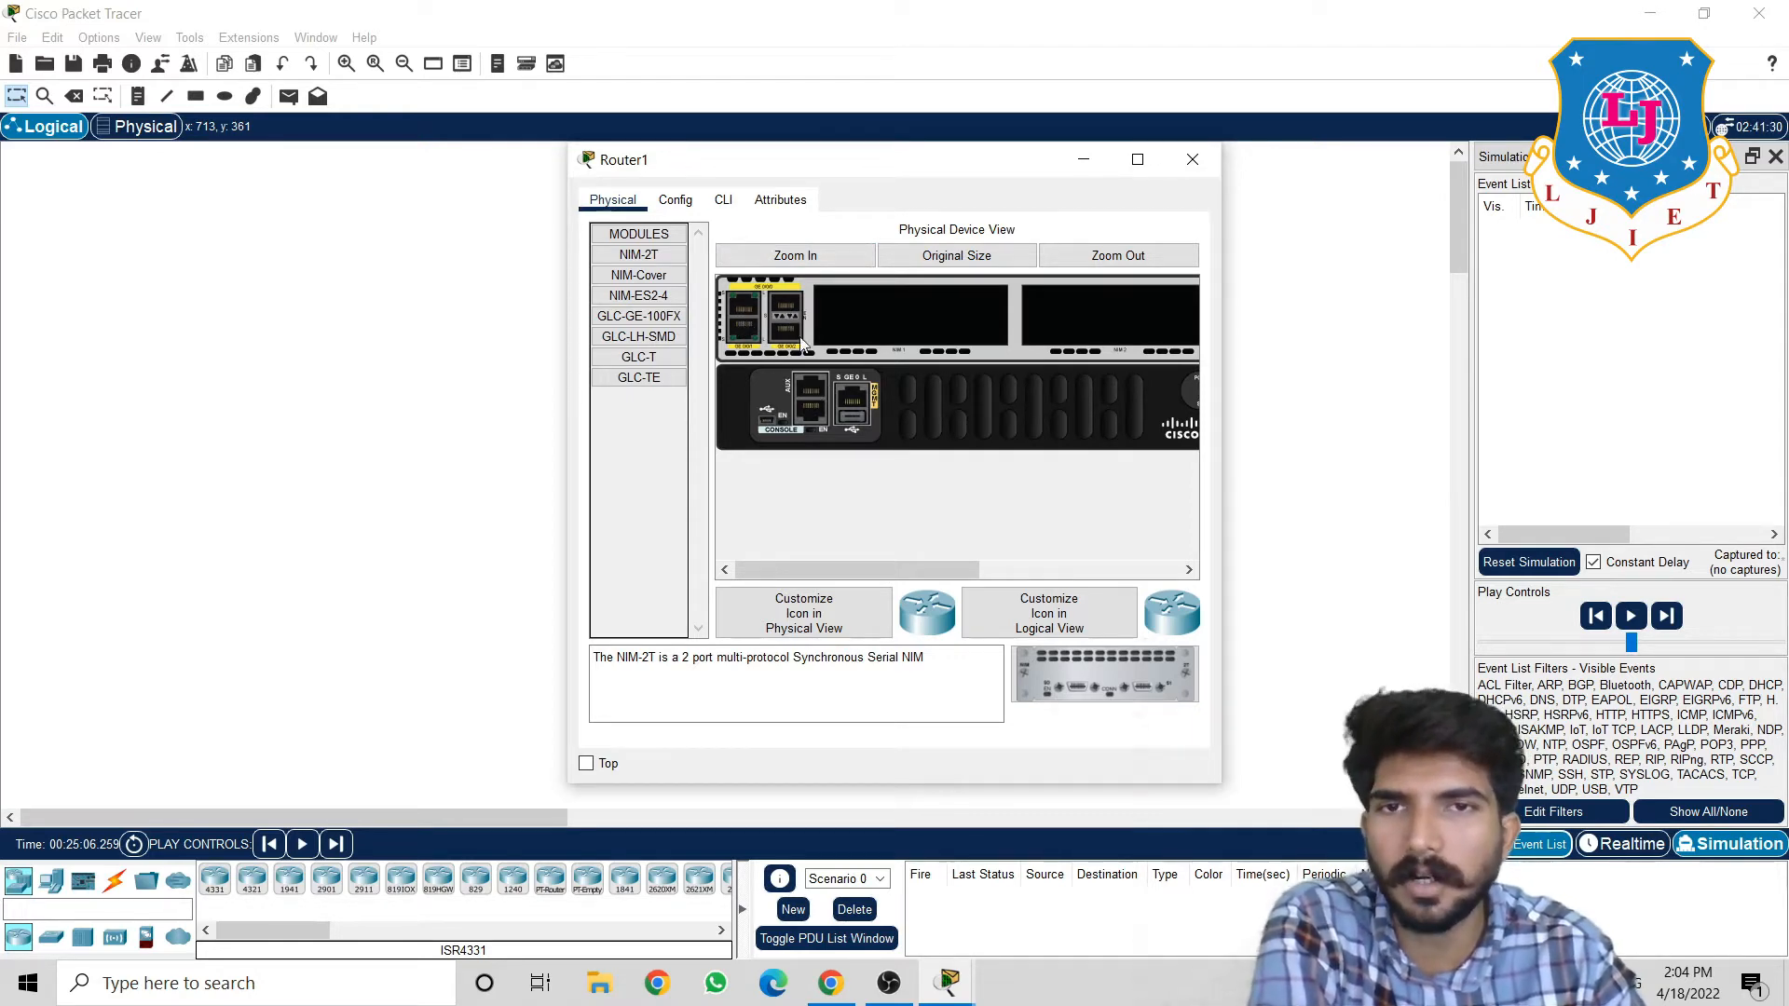
scroll(914, 471, "down", 2)
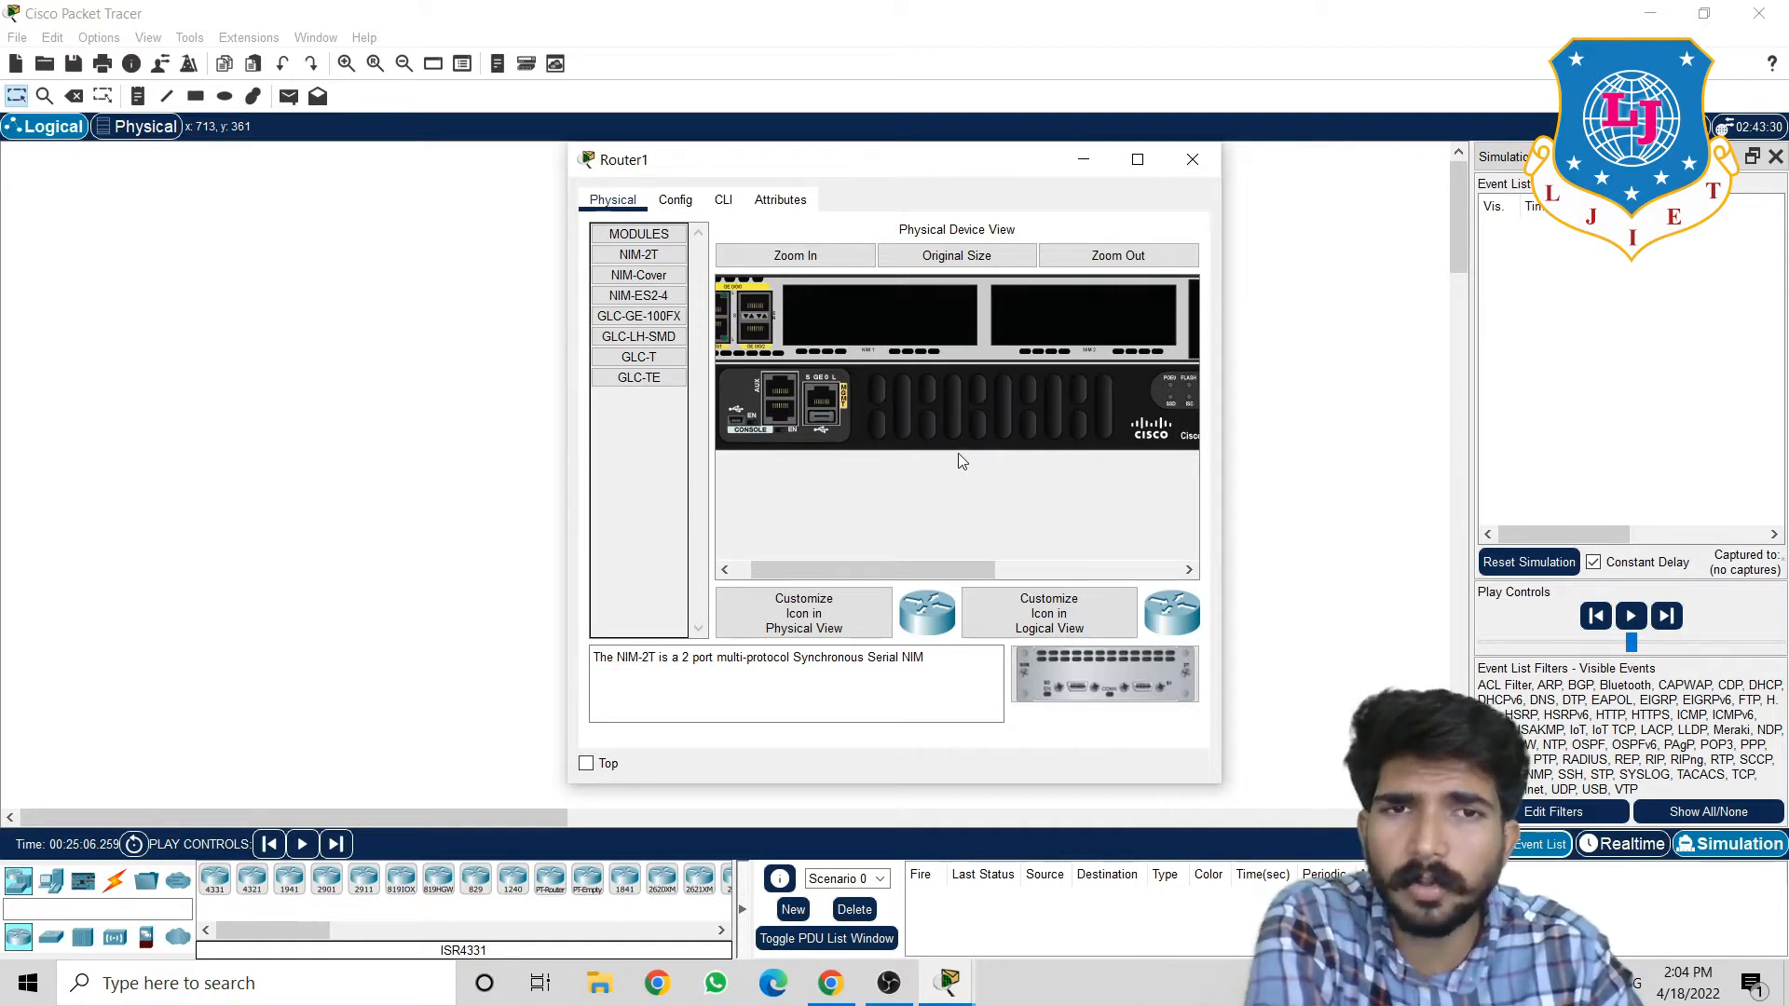
scroll(962, 461, "down", 2)
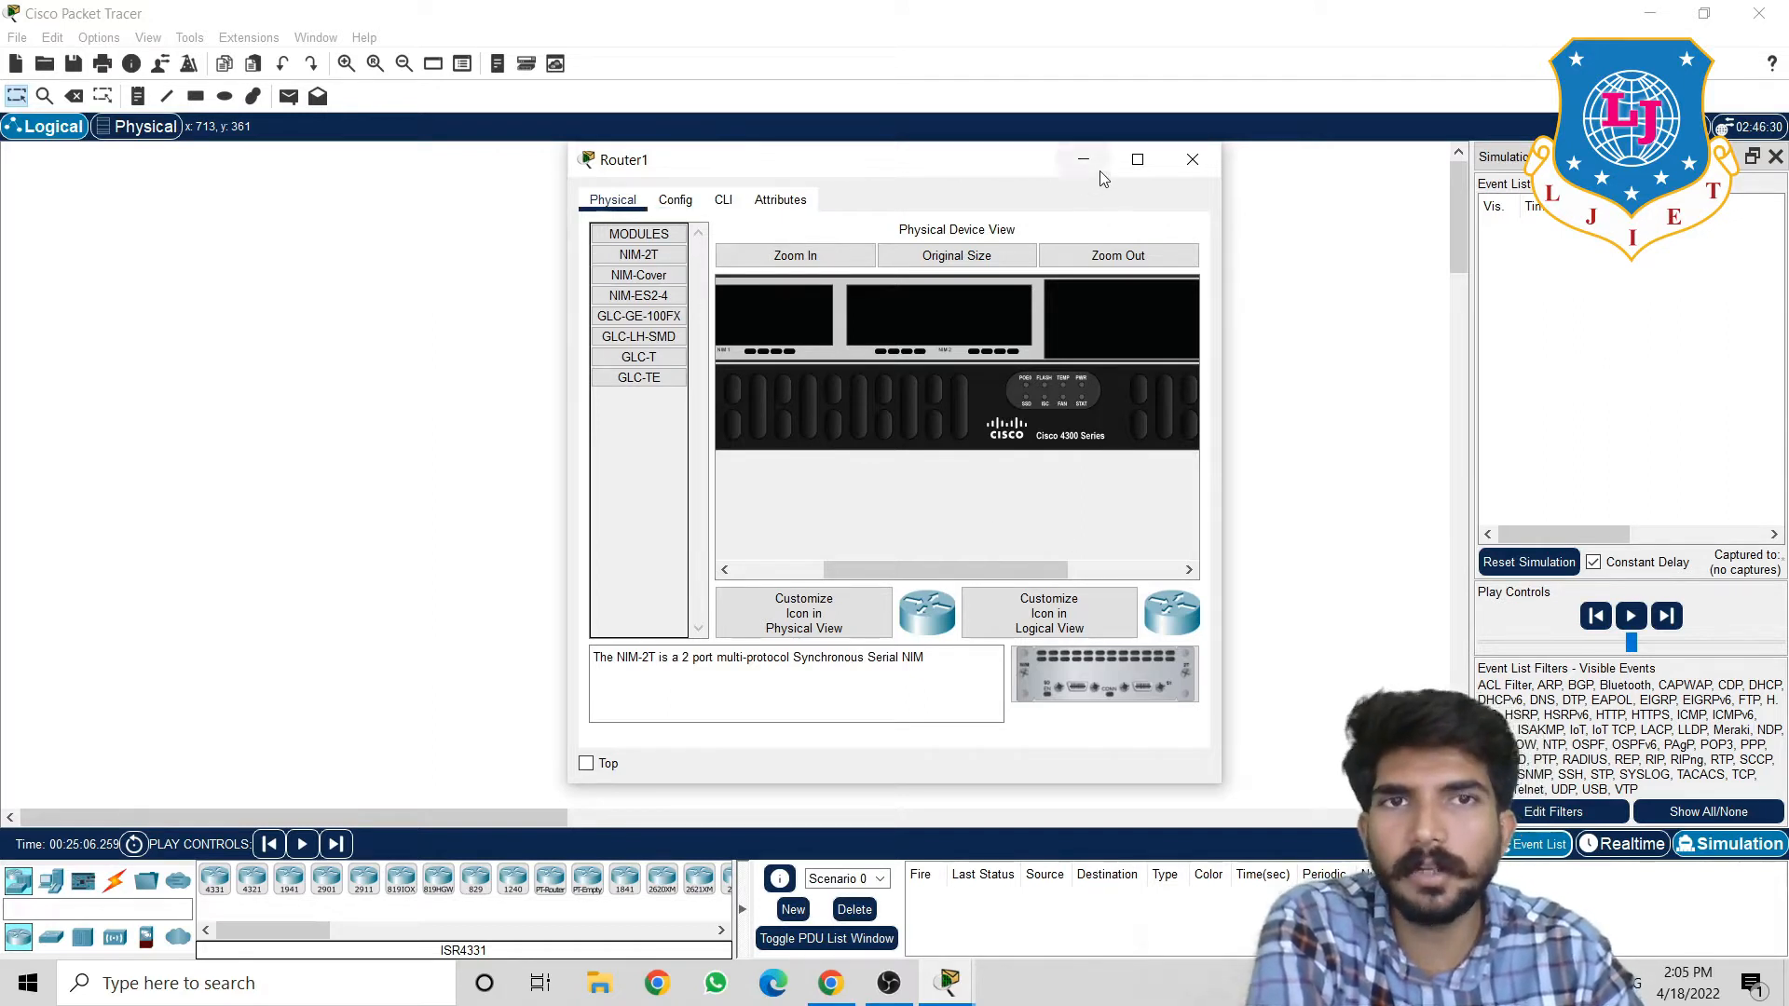
left_click(1192, 159)
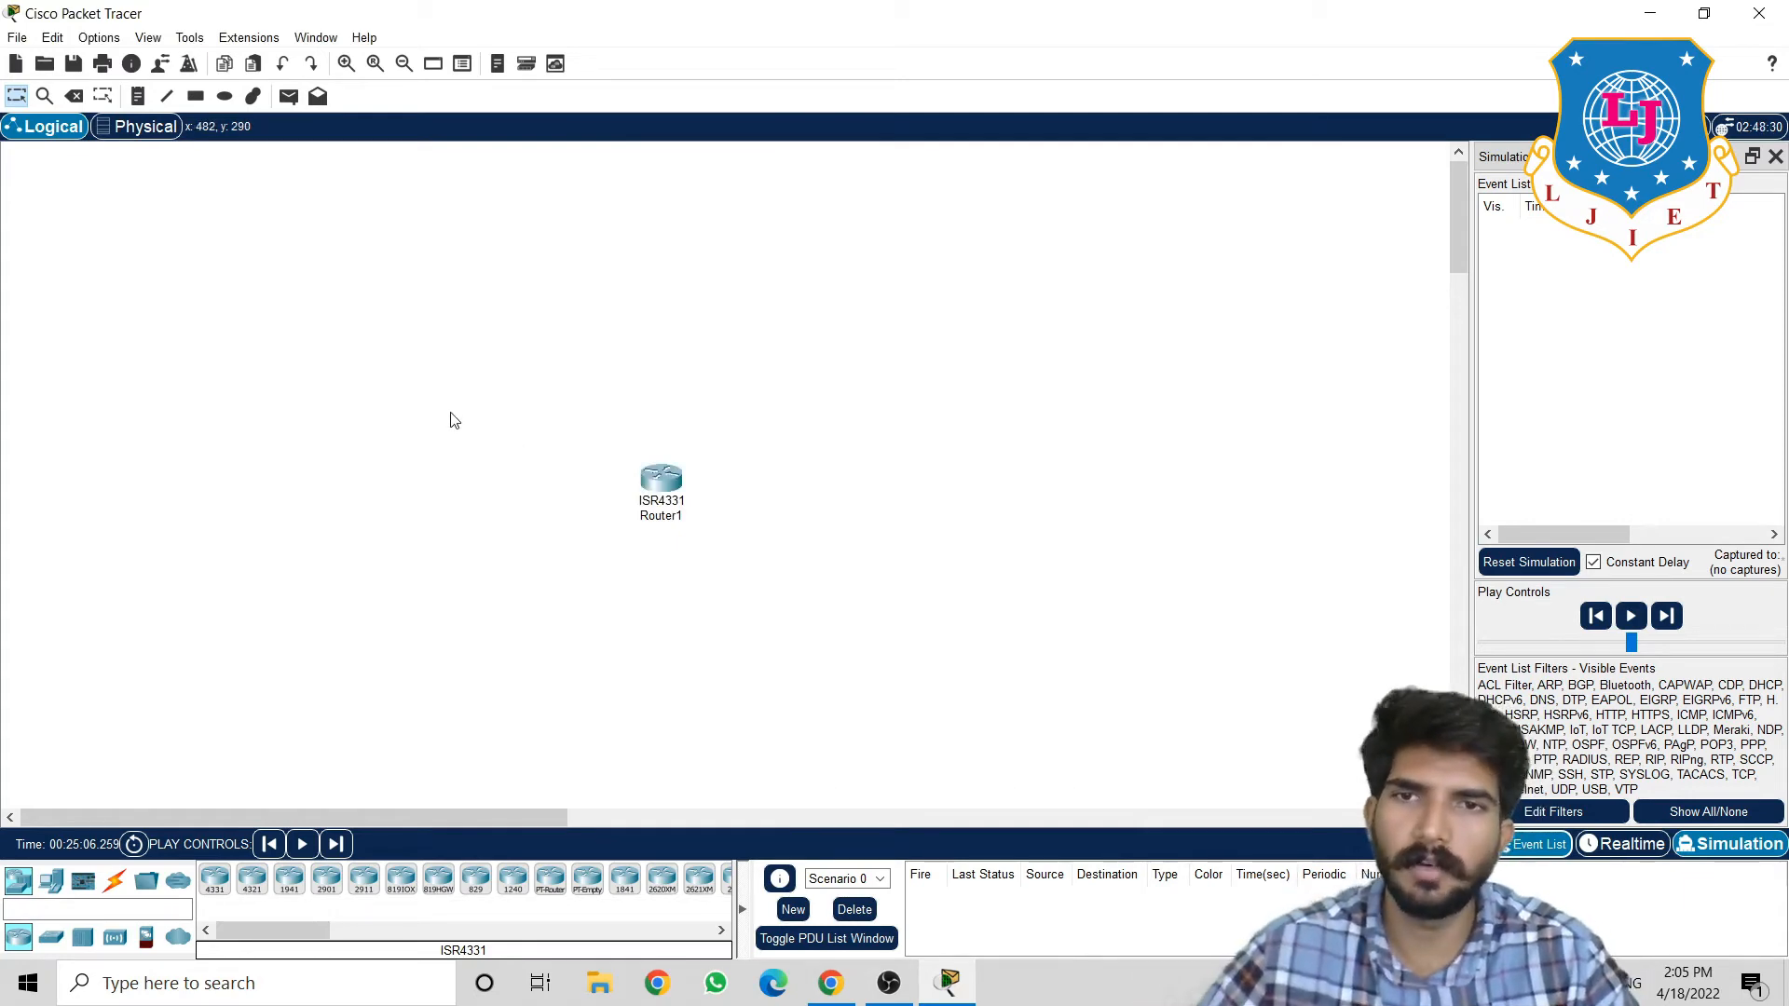
Delete the ISR4331 router from the workspace
left_click_drag(450, 420, 876, 550)
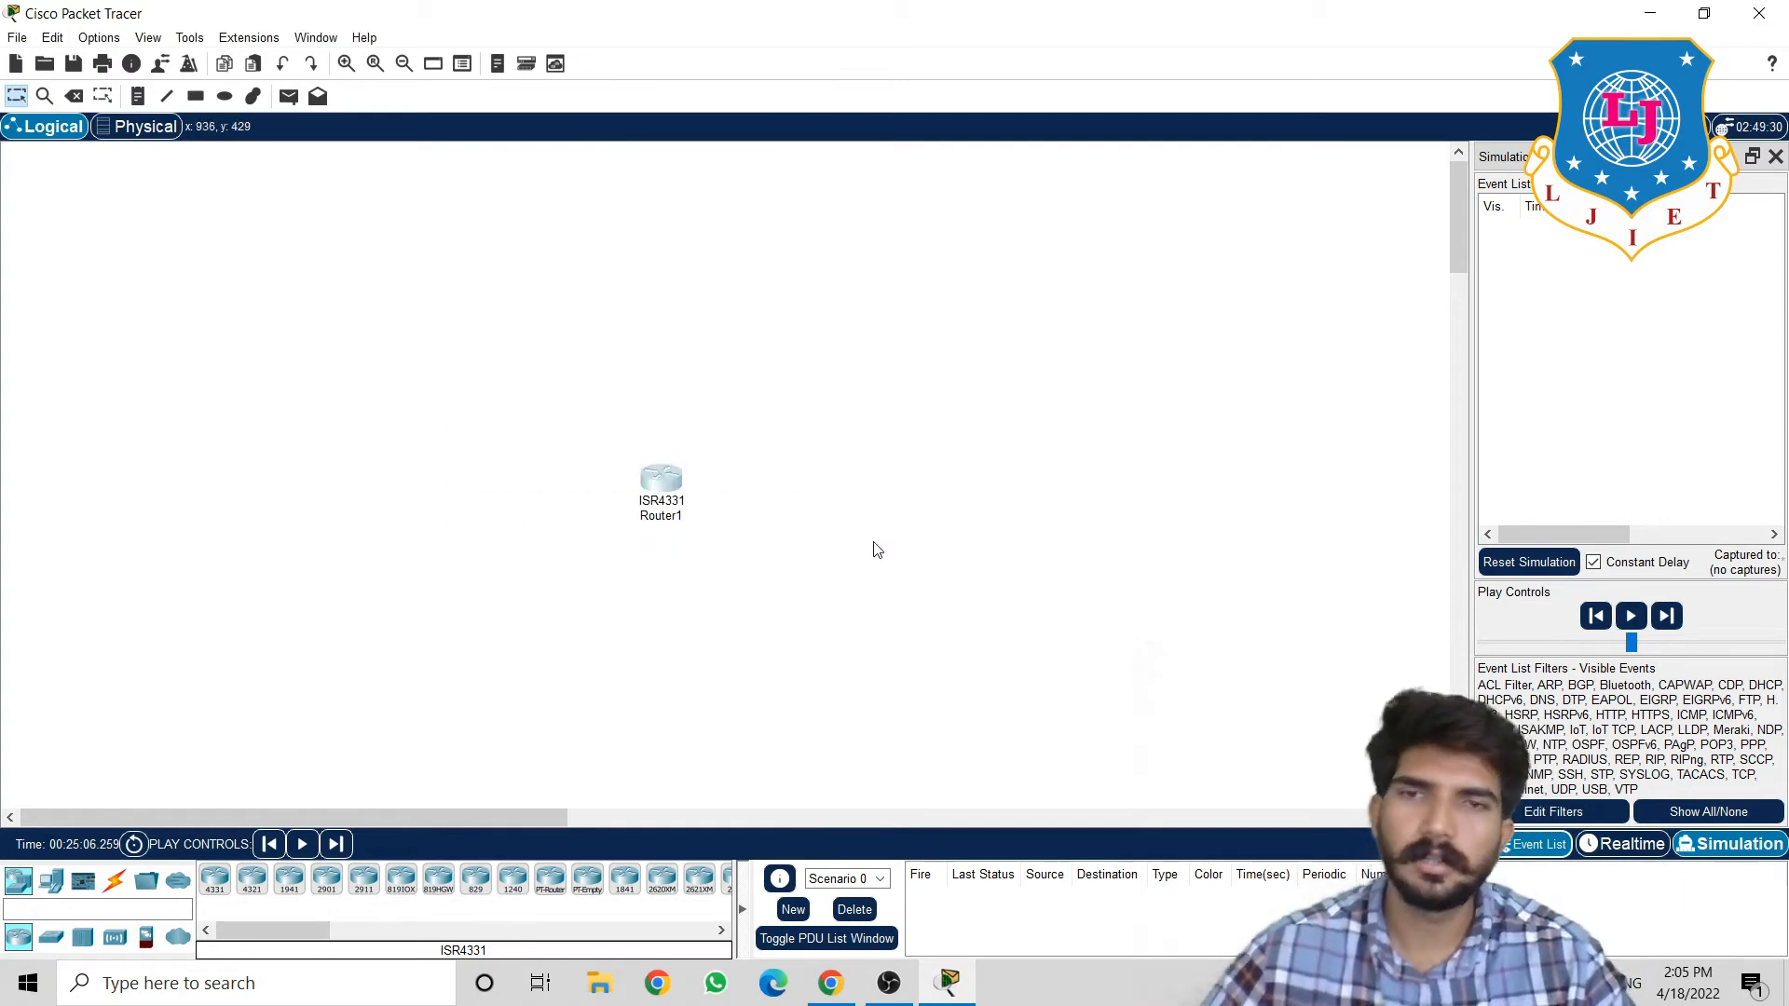
key("Delete")
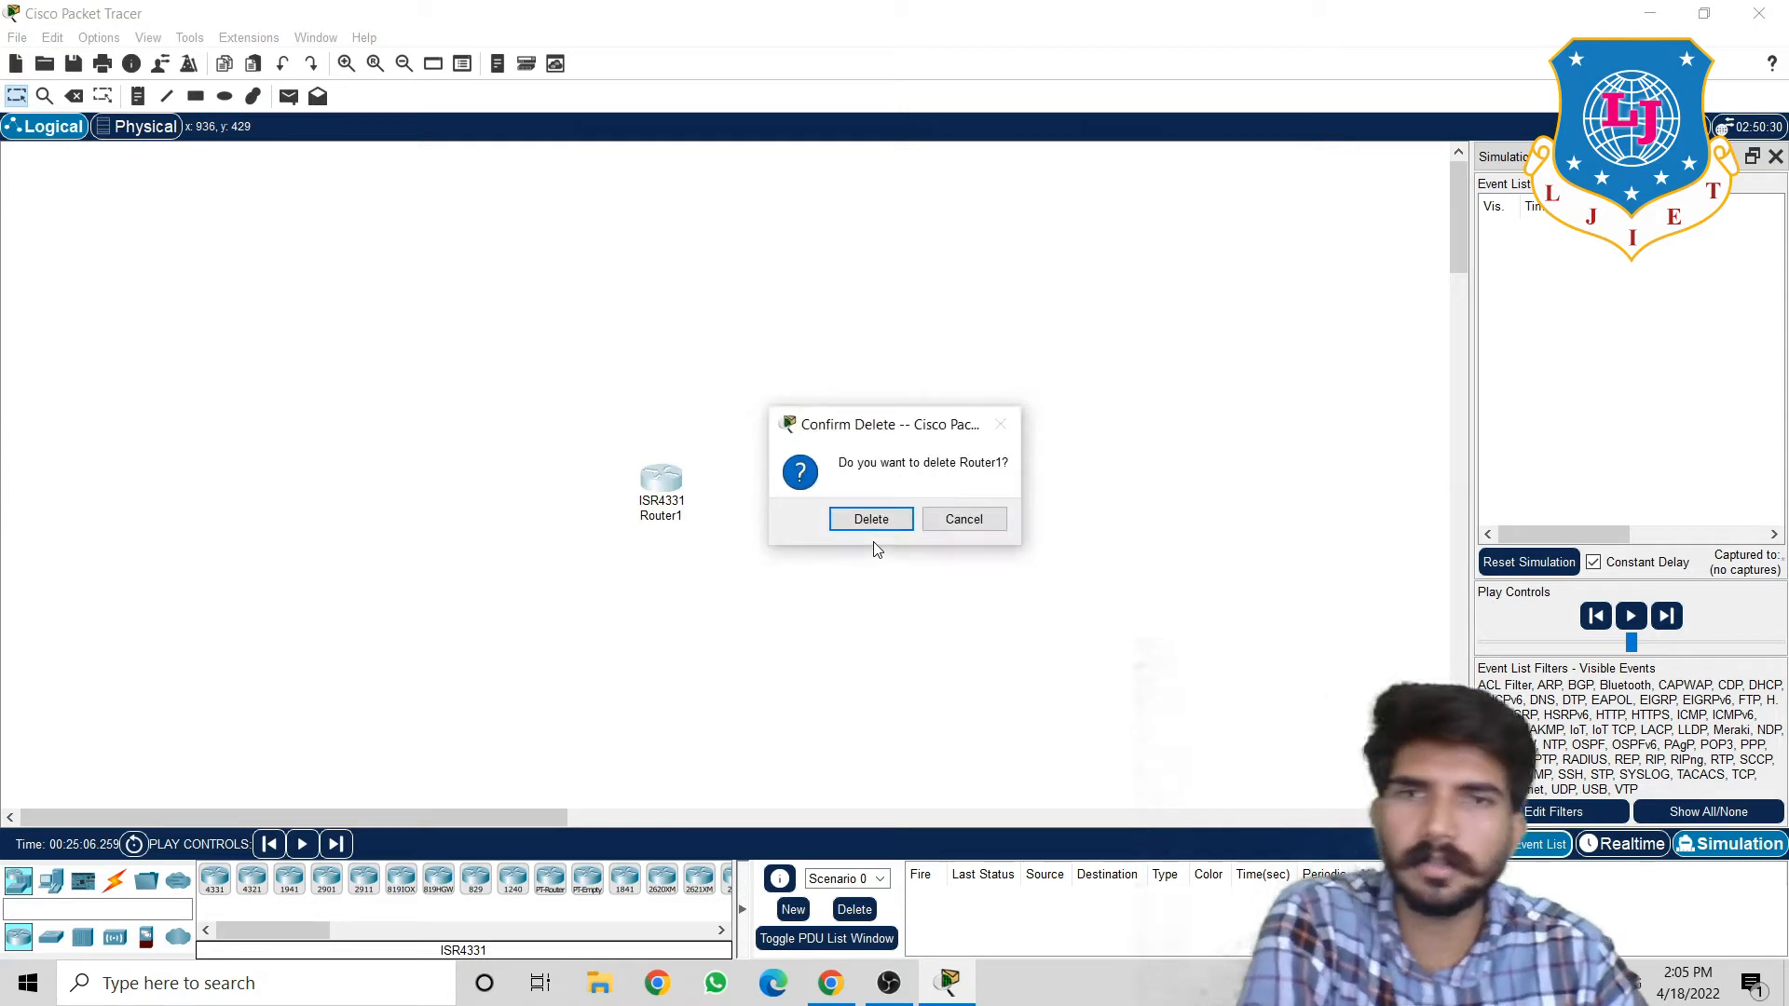
left_click(857, 515)
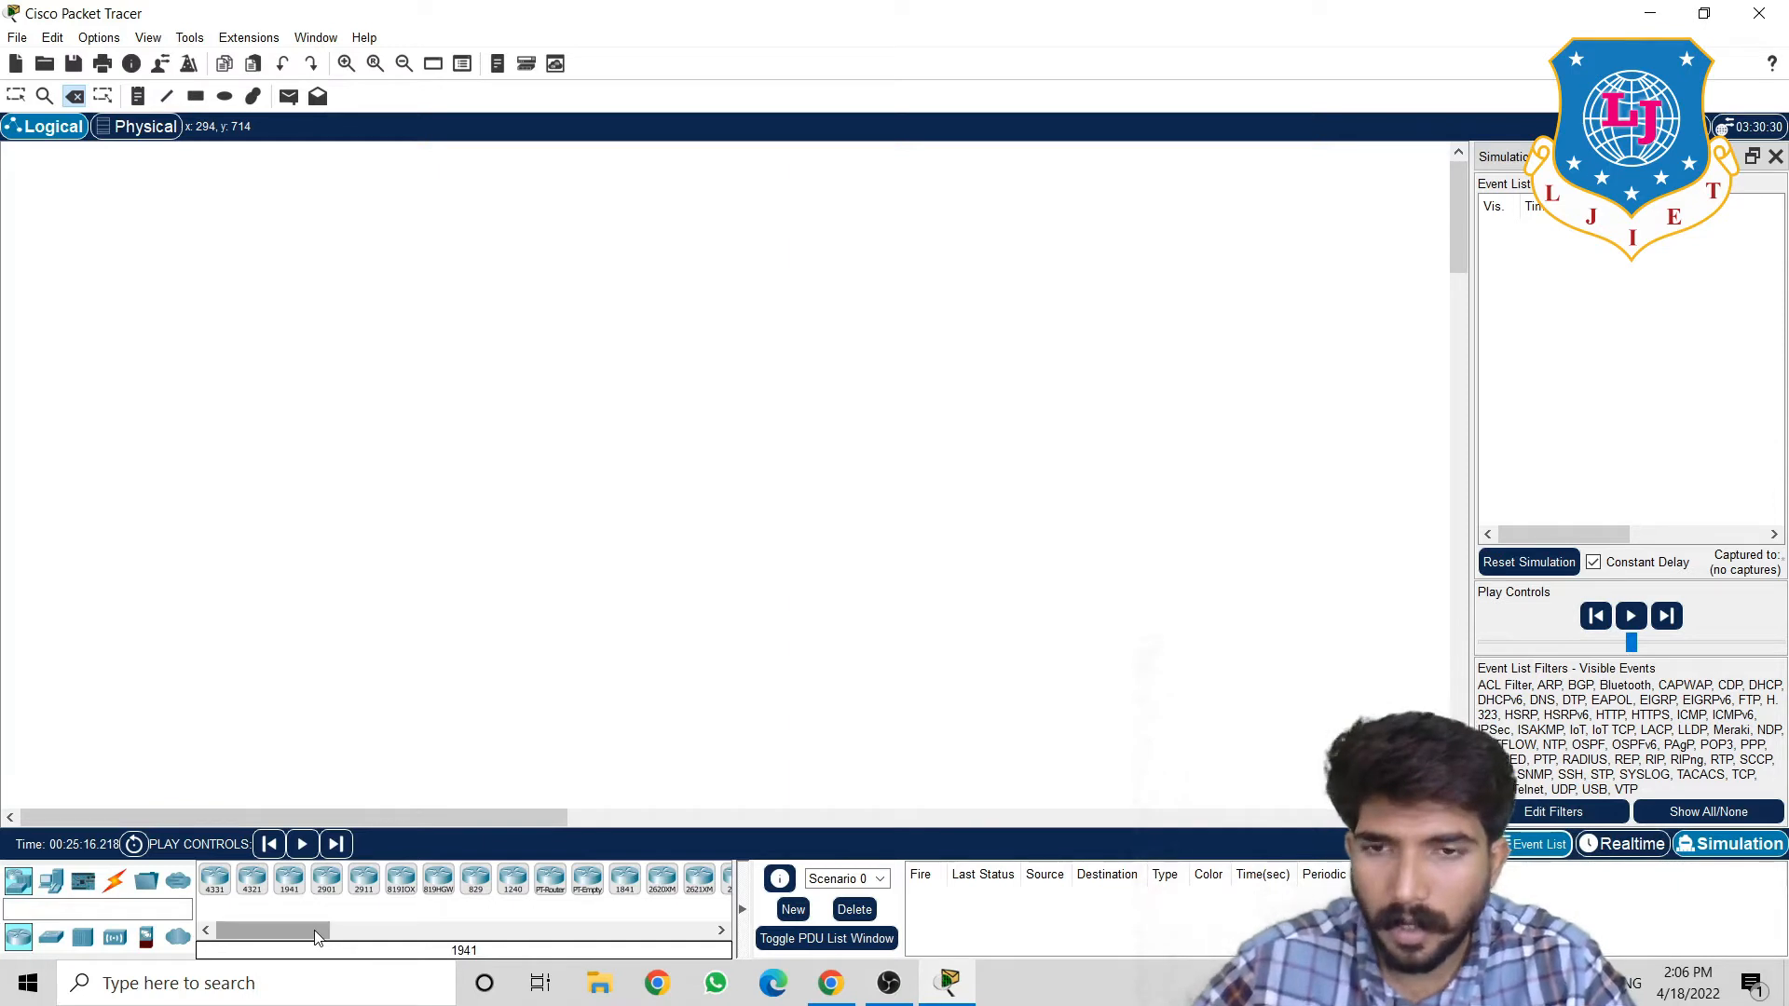
Place a 2911 router in the middle of the logical workspace and keep it there
mouse_move(315, 937)
left_mouse_down()
mouse_move(396, 938)
mouse_move(312, 943)
left_mouse_up()
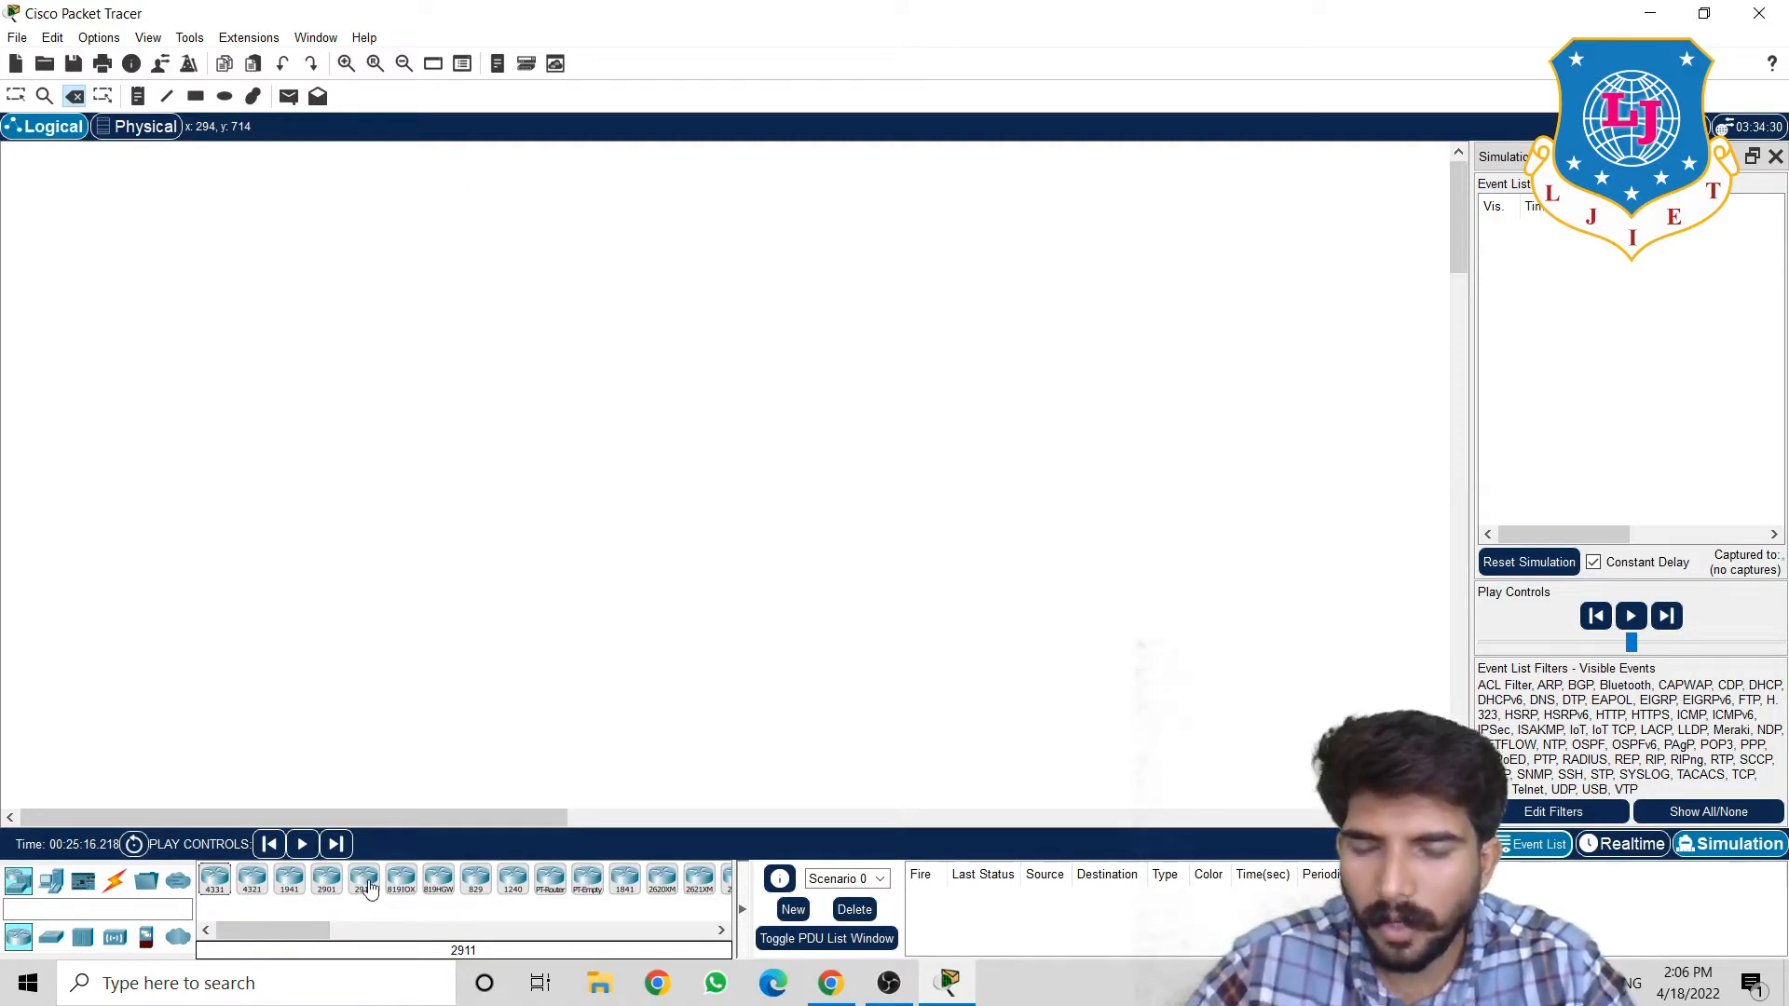
left_click_drag(366, 886, 683, 528)
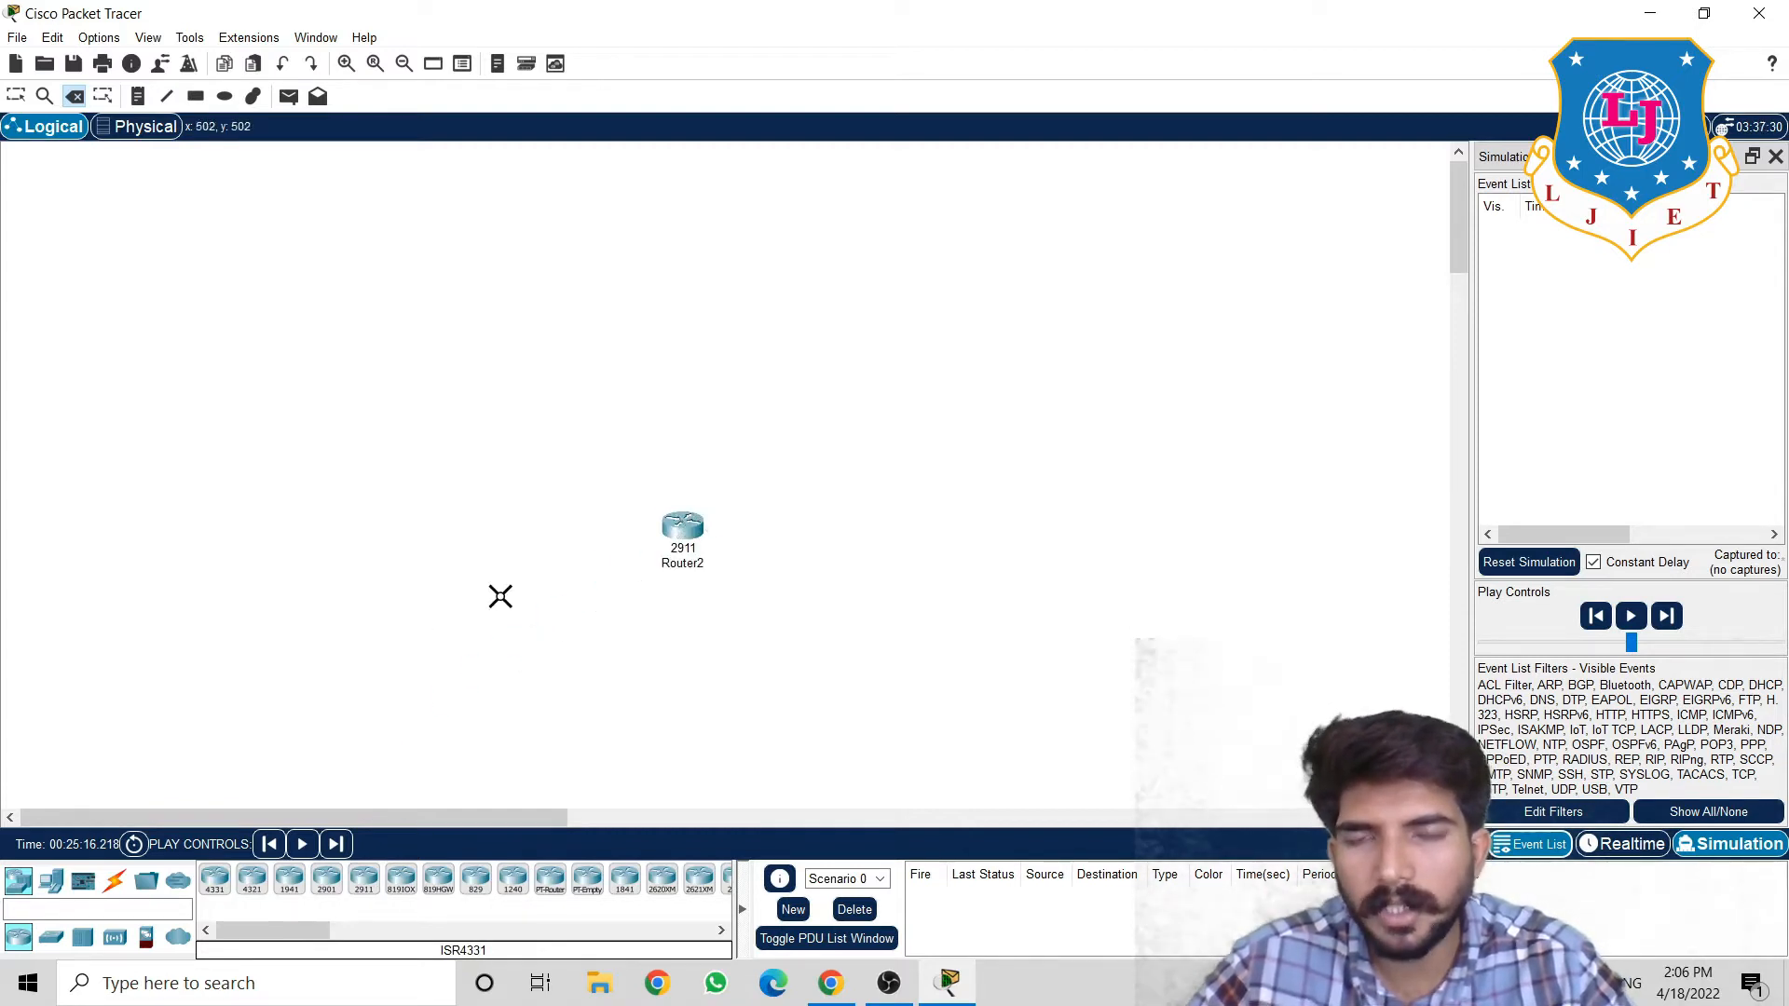
left_click(689, 532)
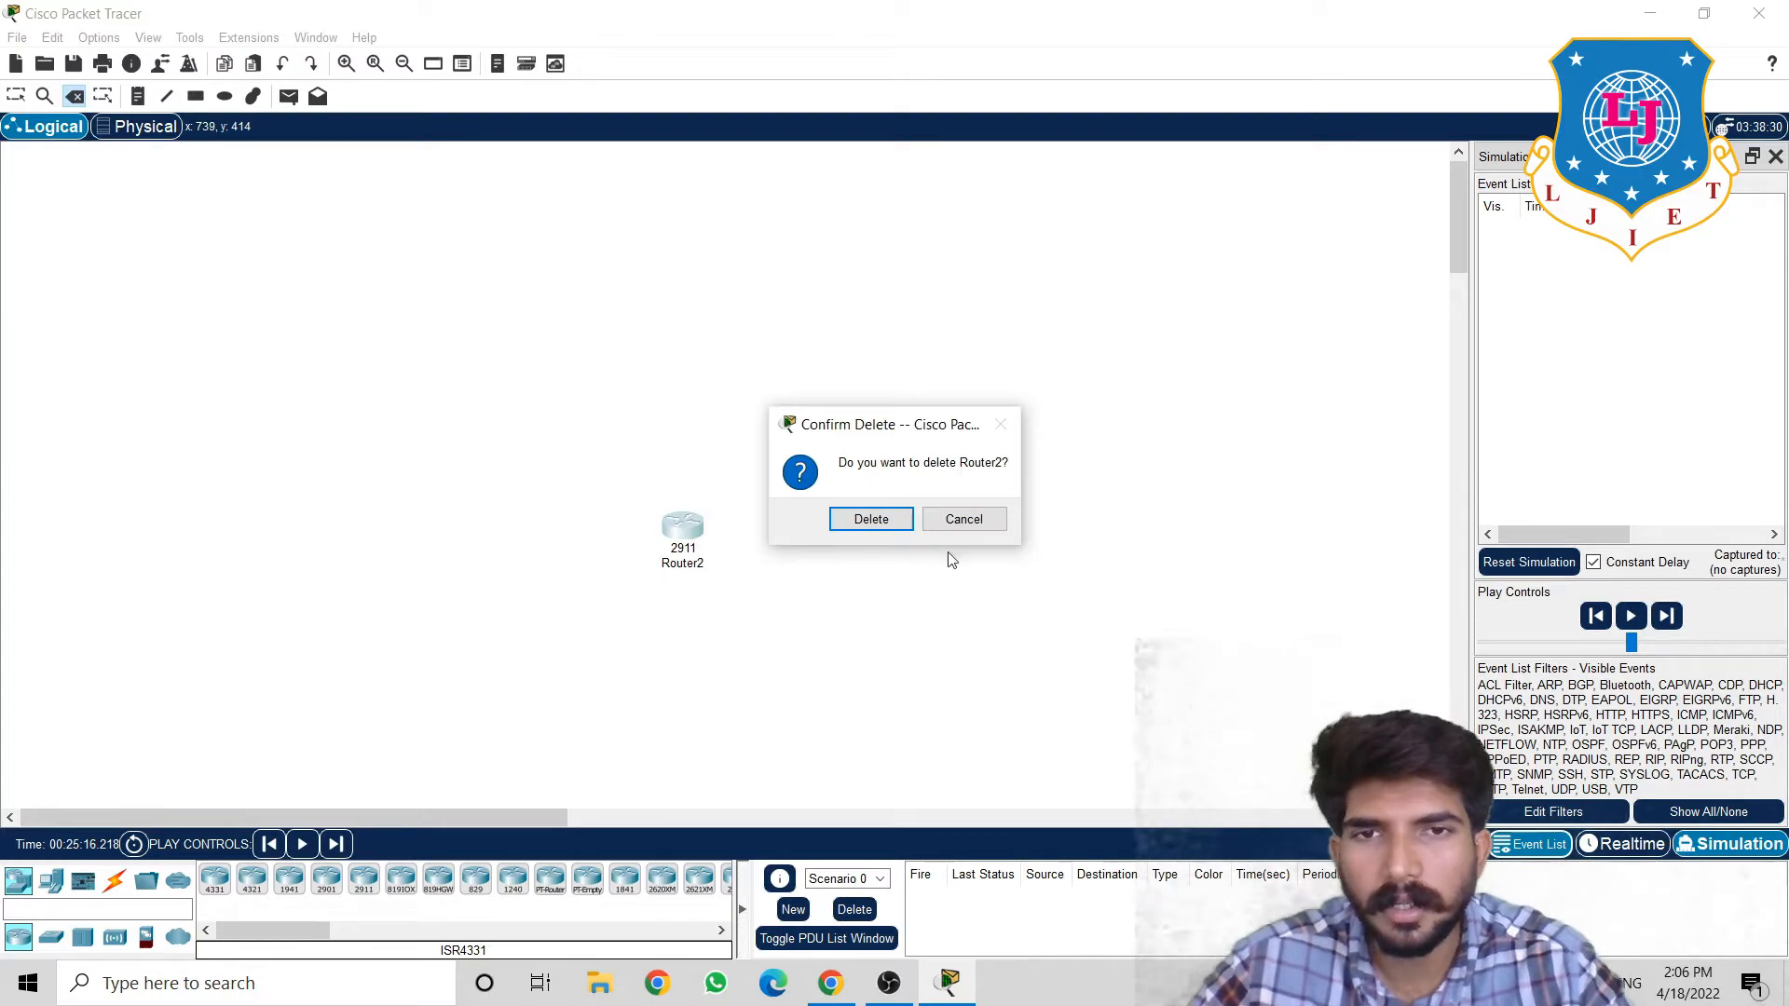
left_click(963, 520)
Open the 2911 router's physical view and review the descriptions of the WIC-Cover, HWIC-1GE-SFP and HWIC-2T modules
left_click(690, 527)
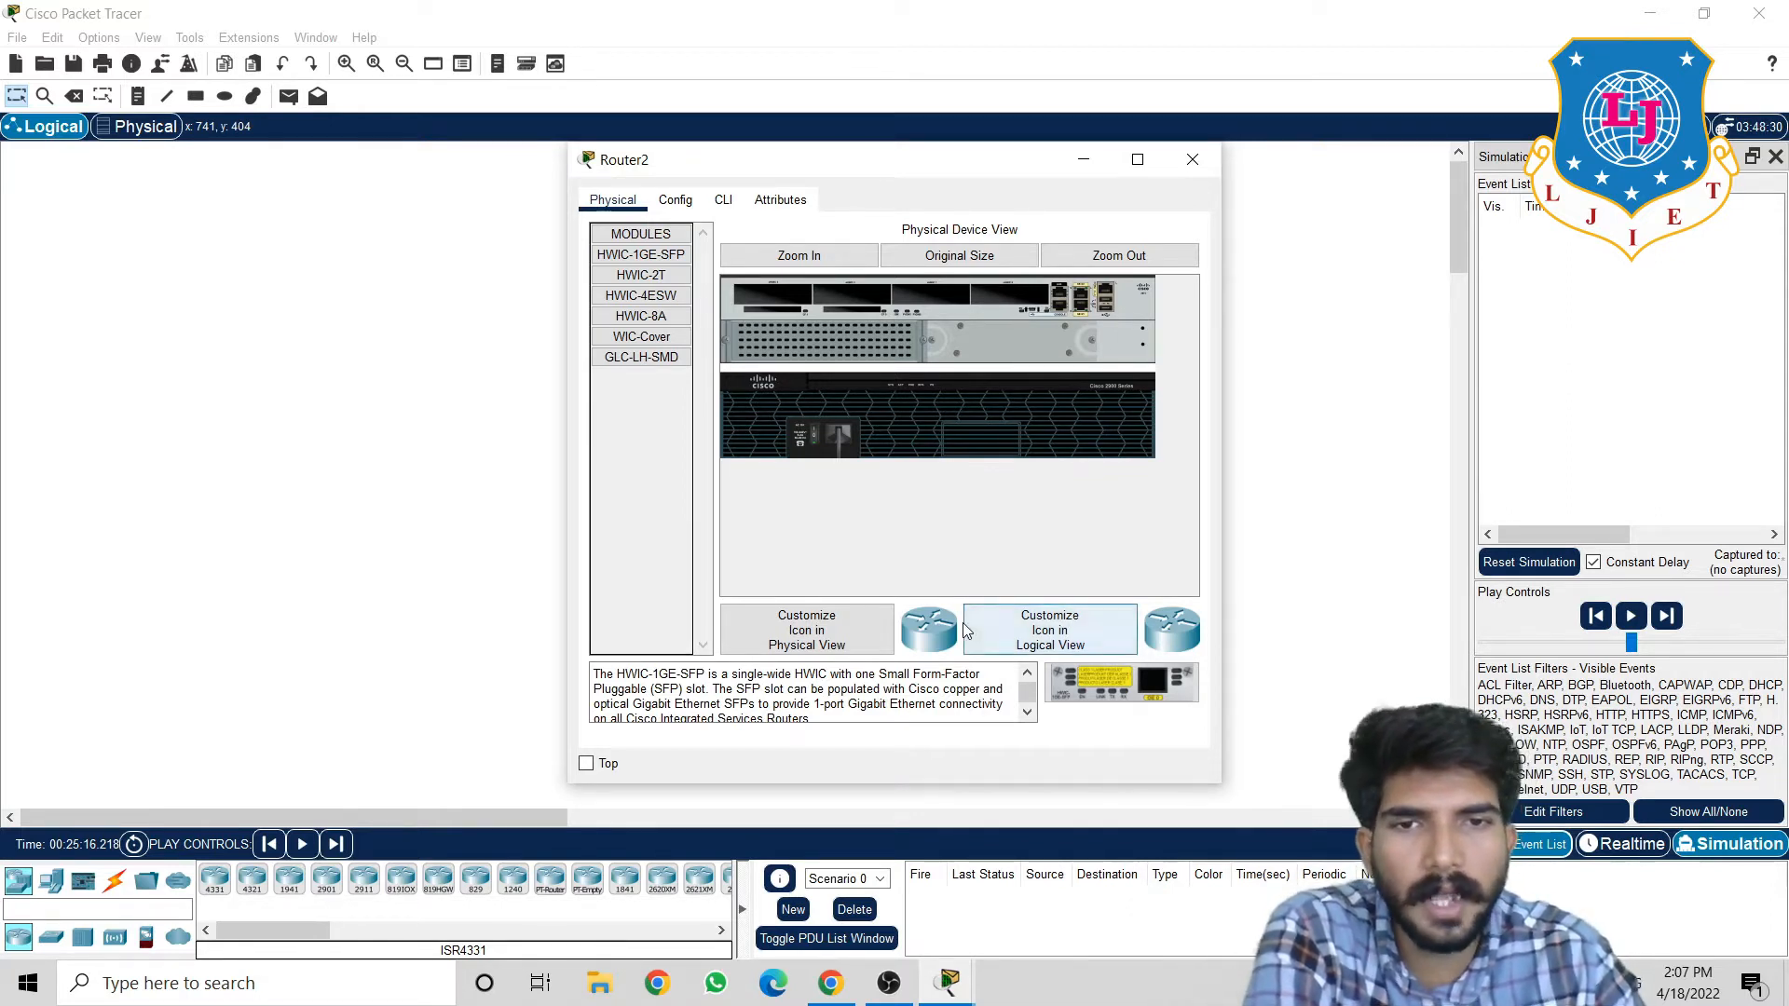
left_click(1028, 700)
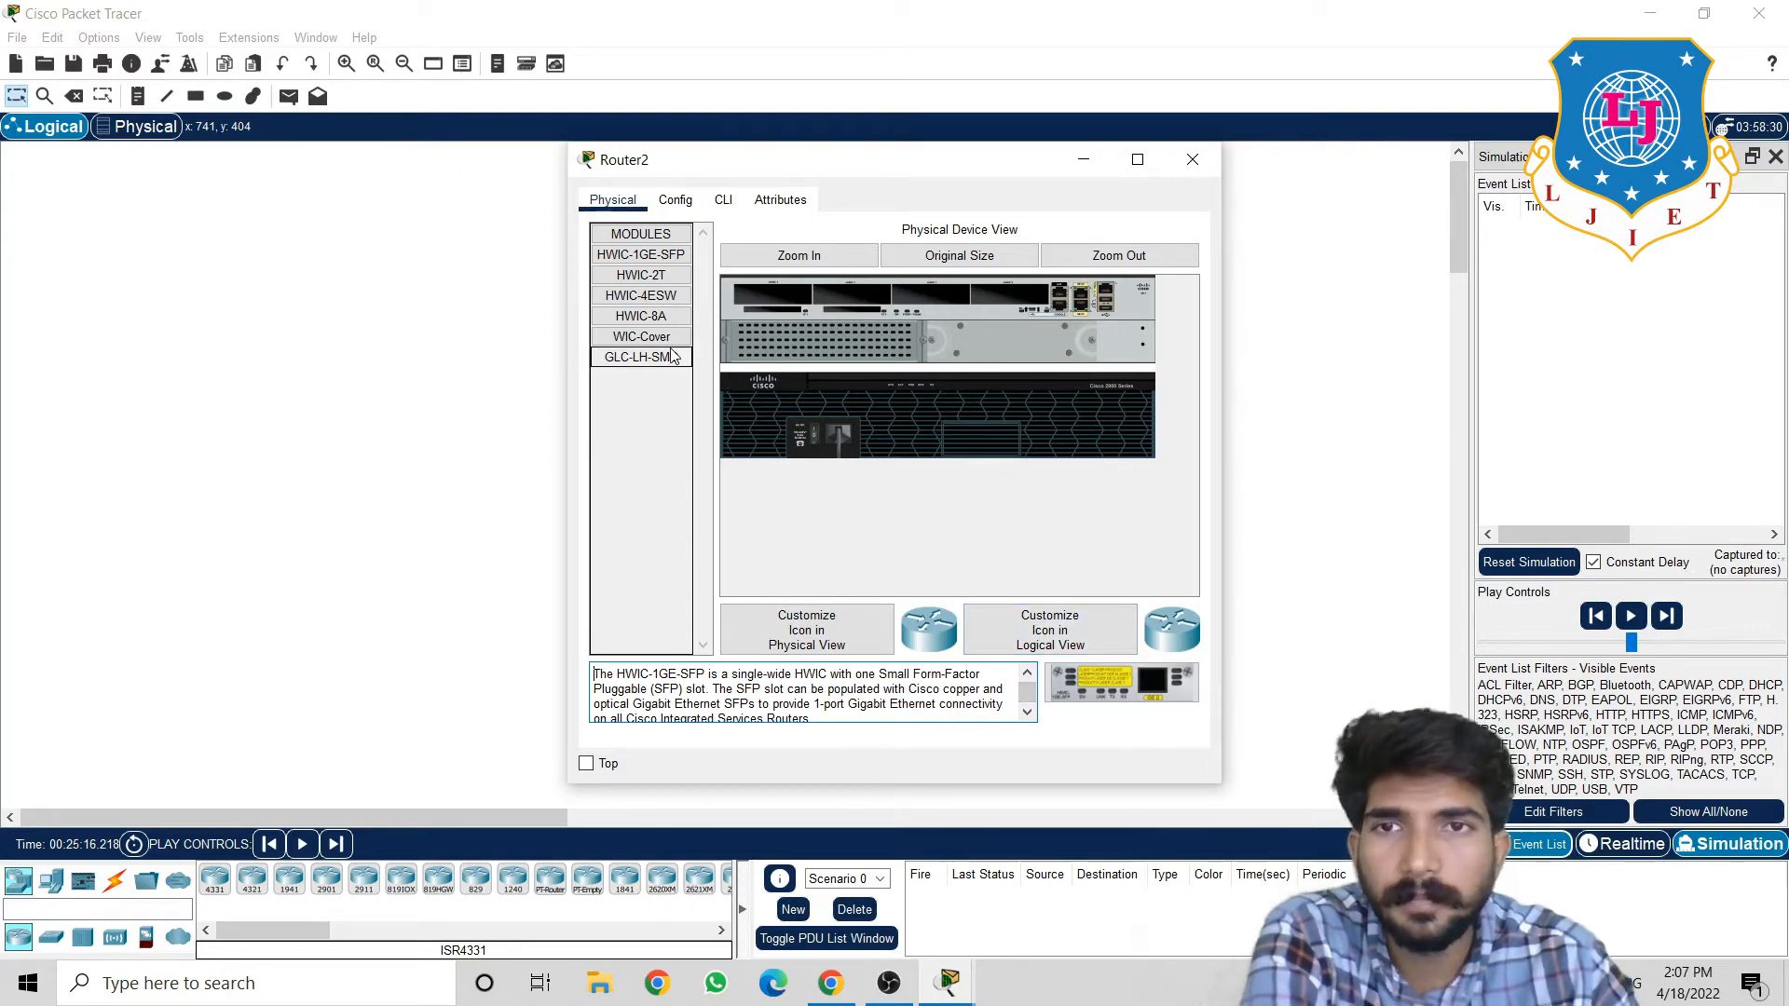
double_click(646, 238)
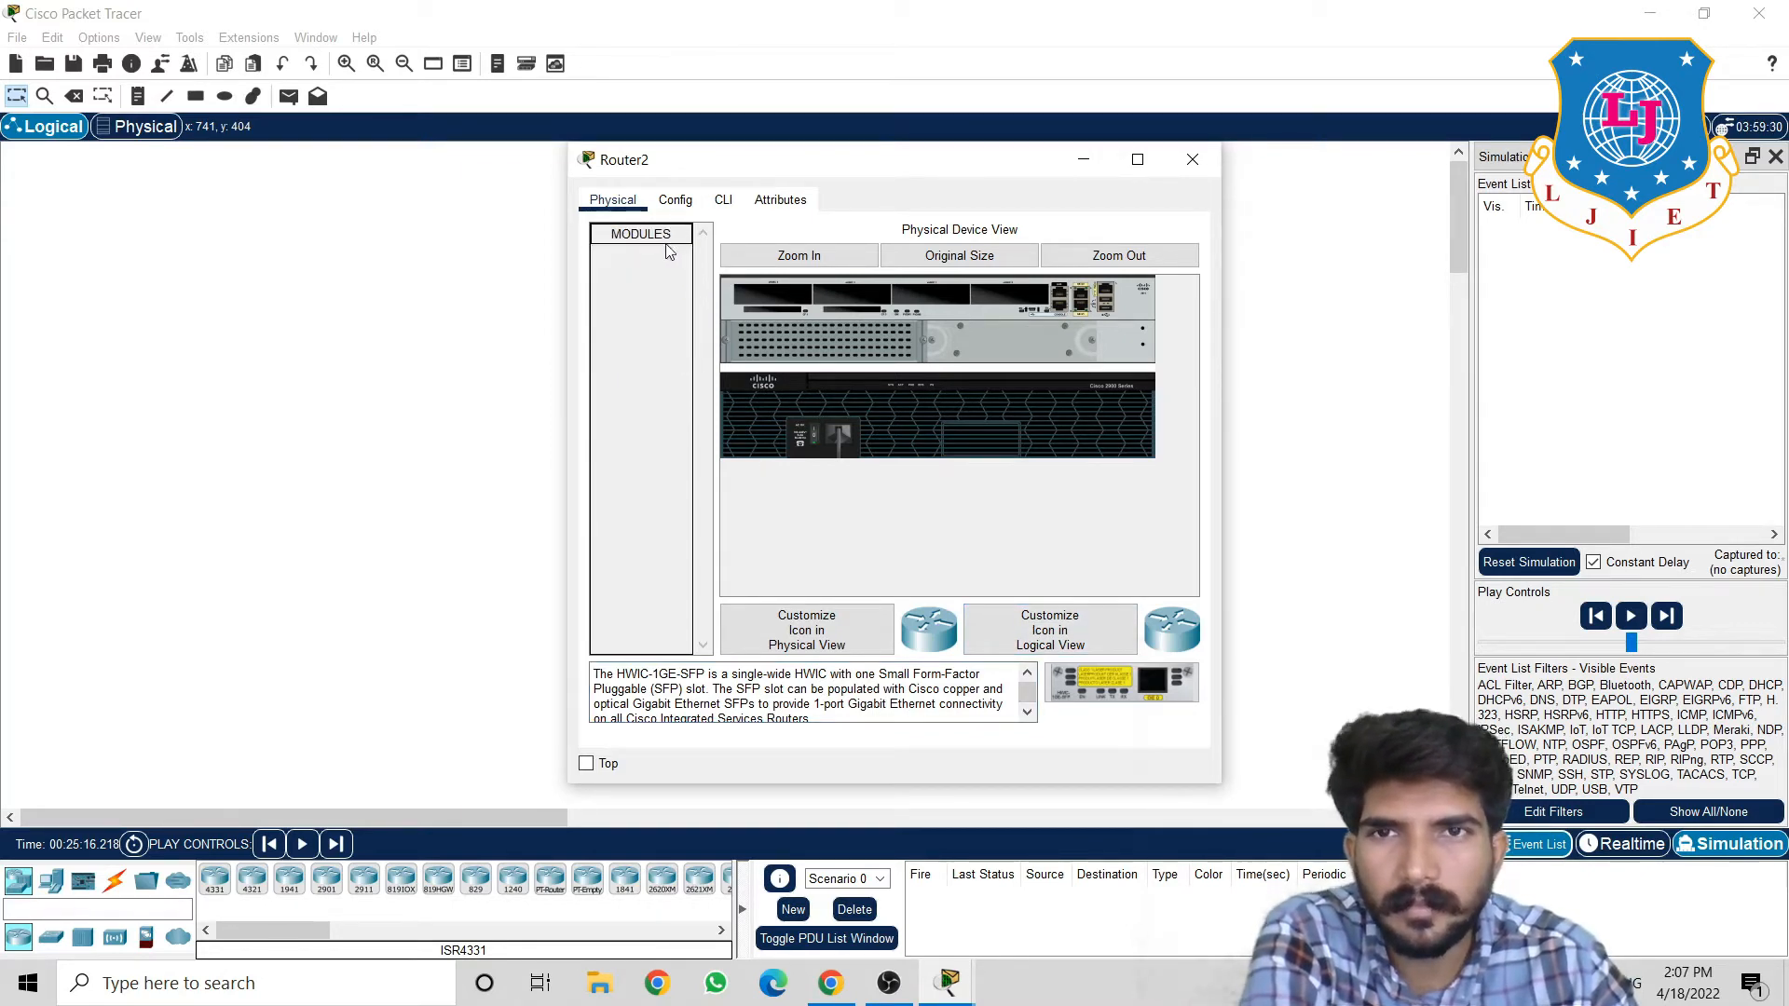
double_click(667, 239)
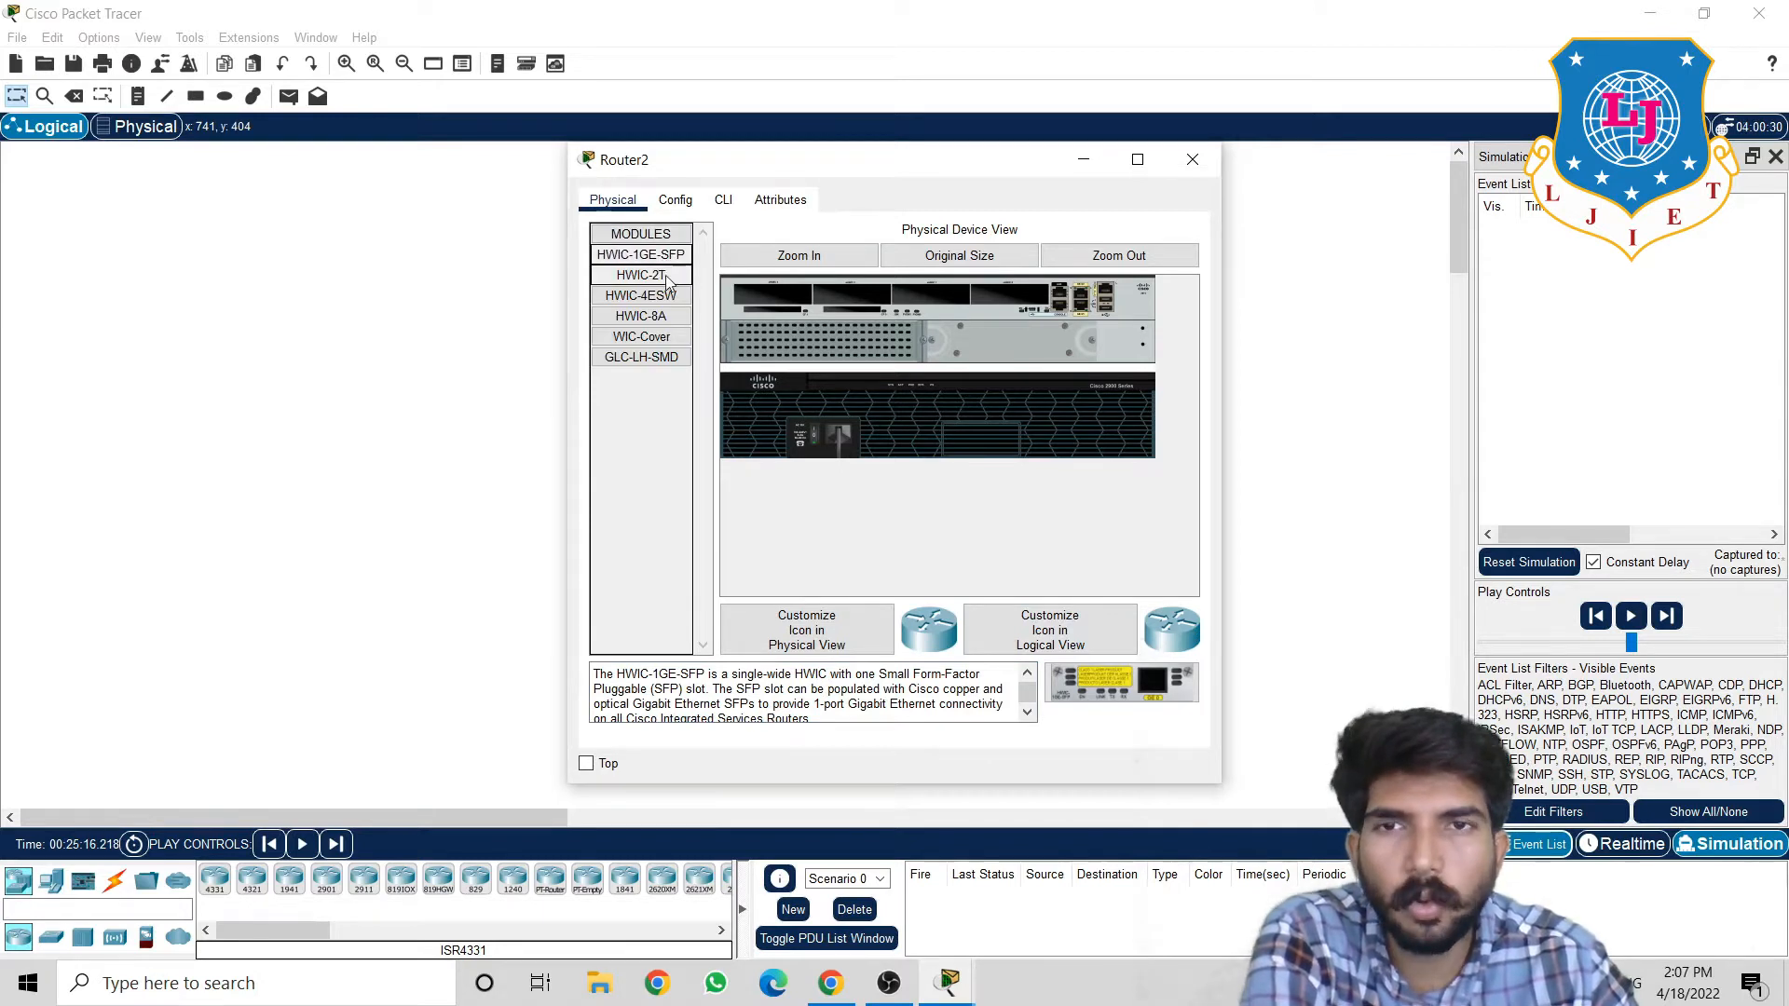
left_click(667, 278)
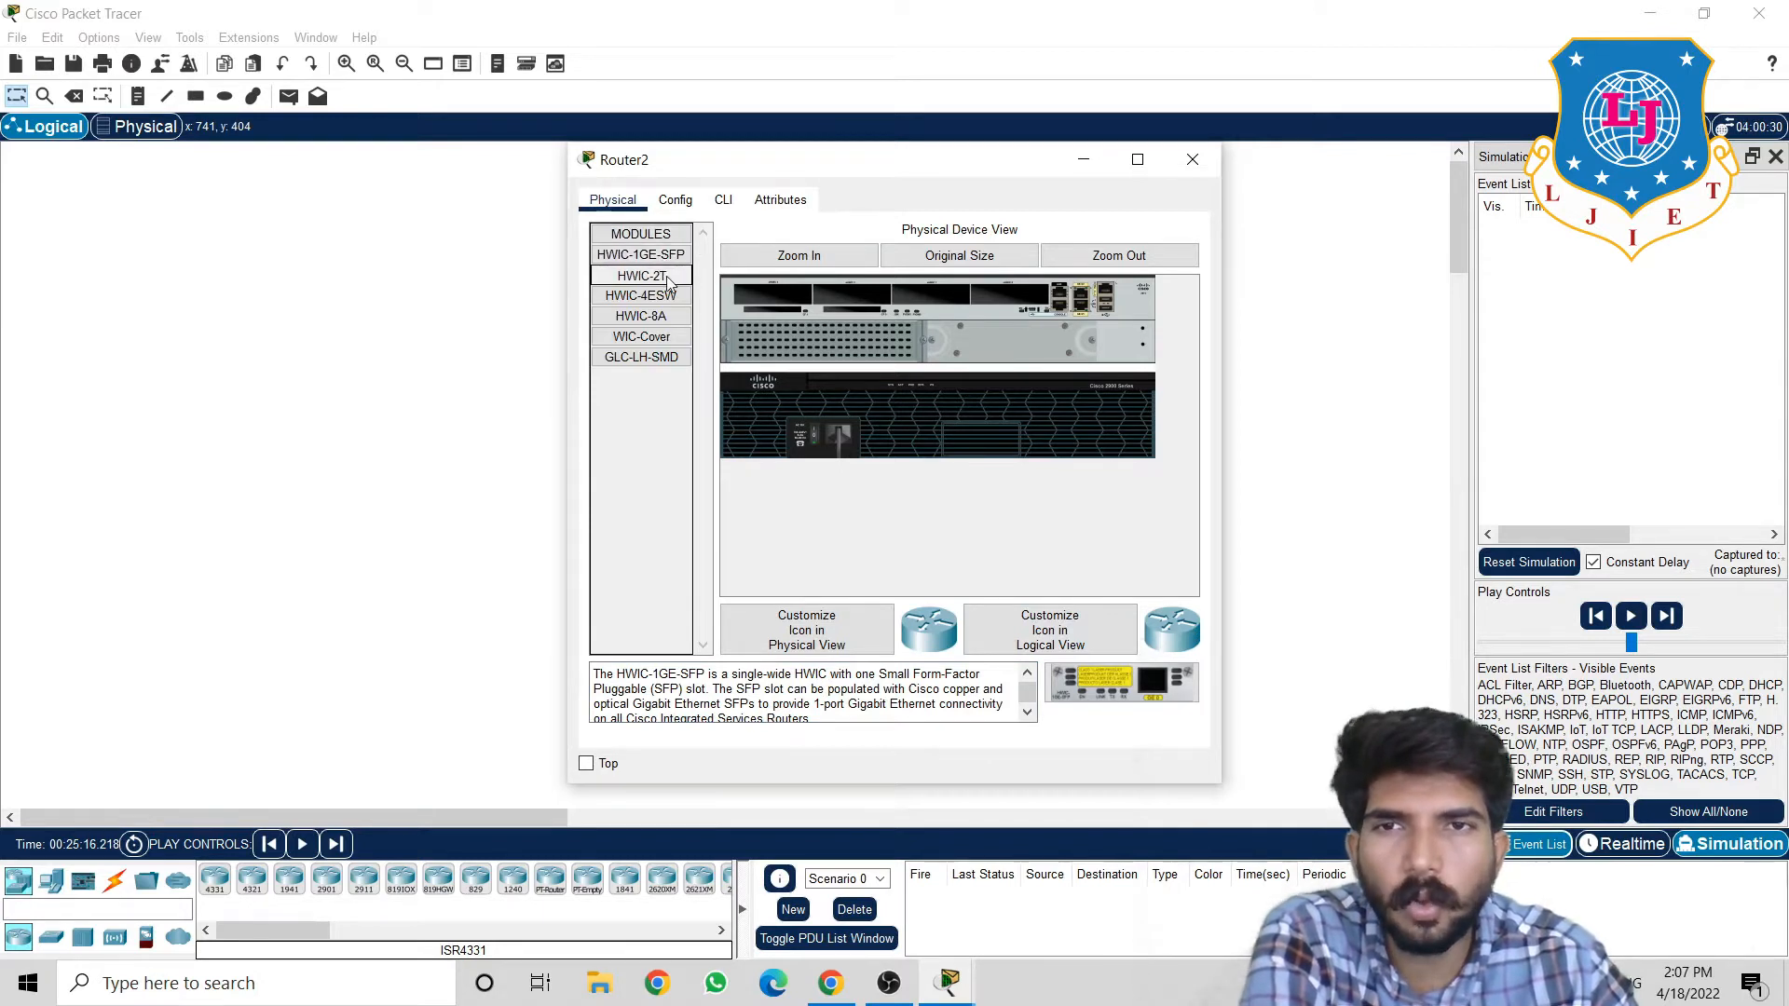
left_click(675, 340)
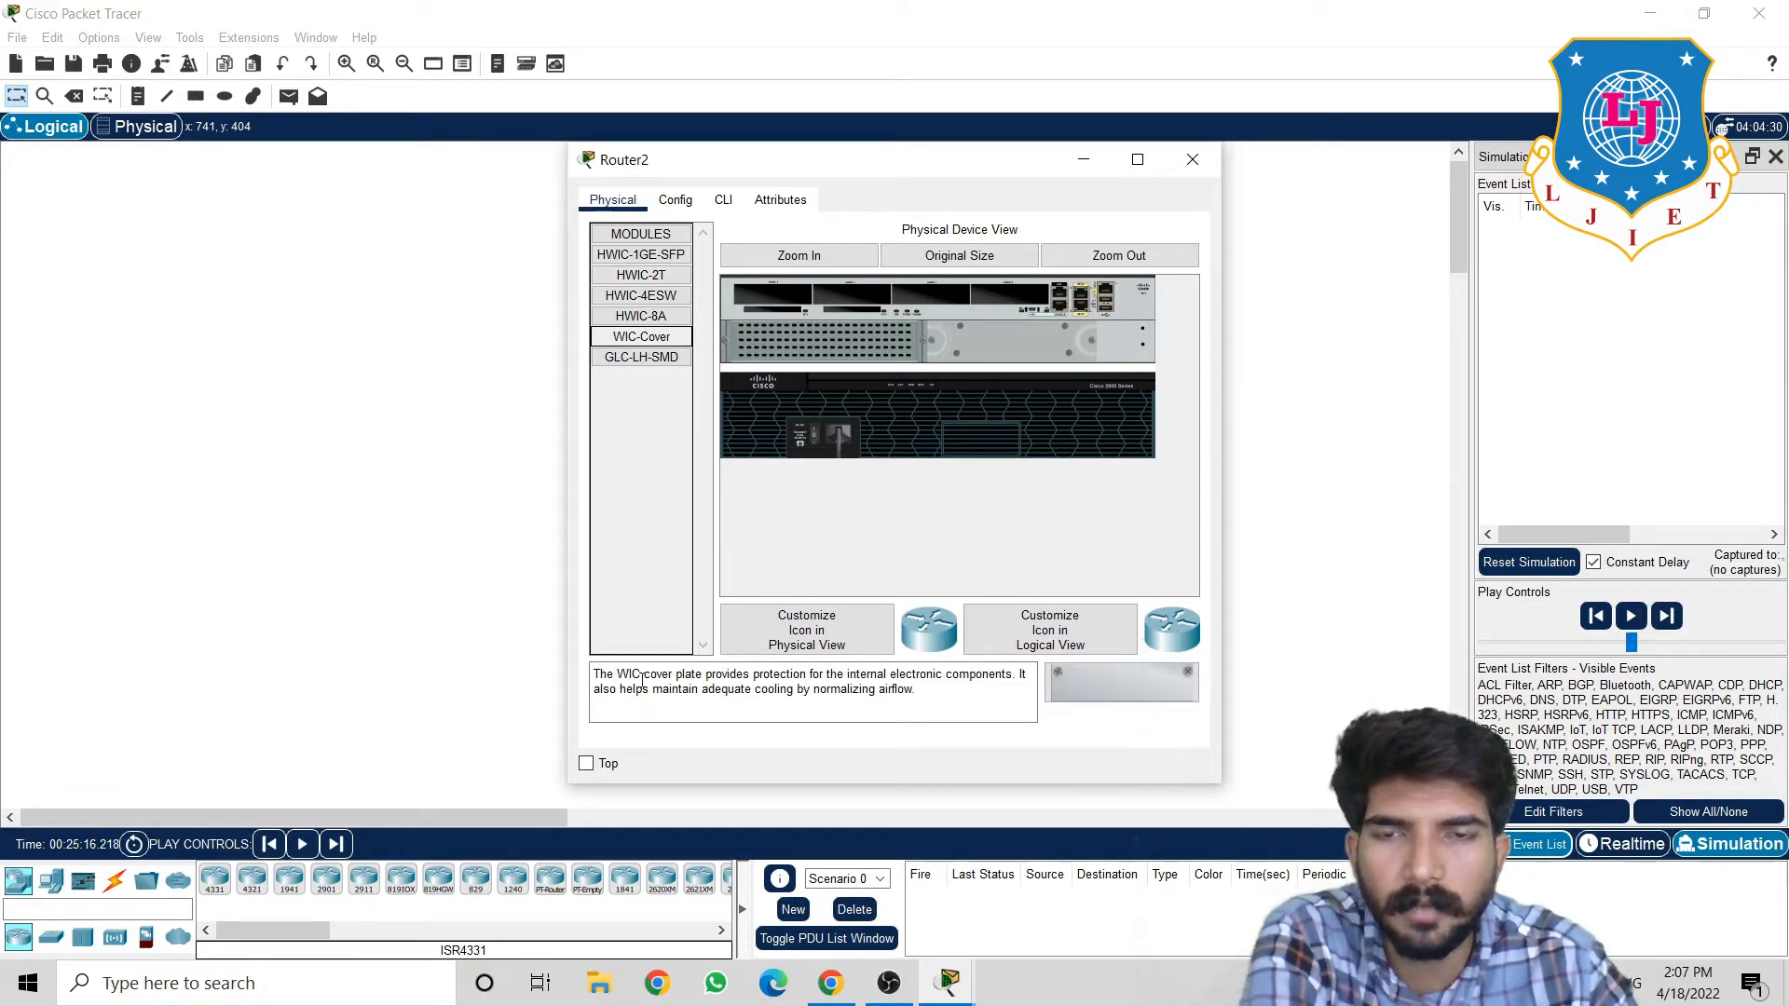
left_click(658, 257)
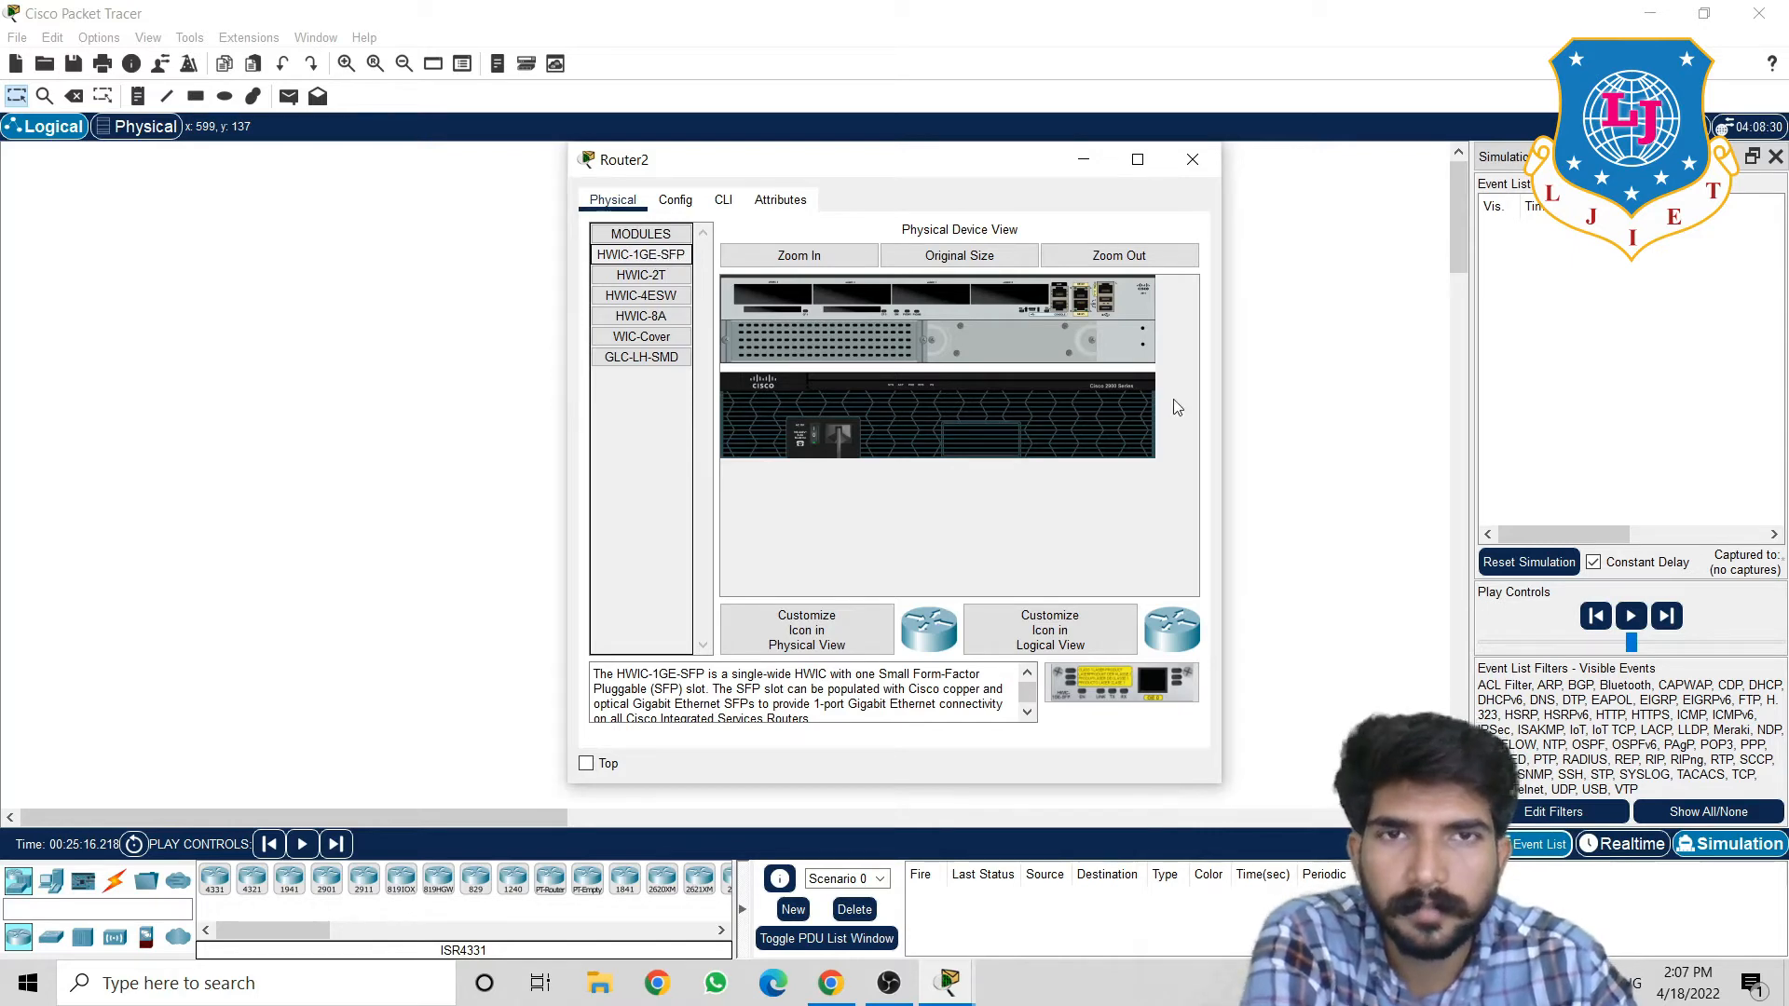
left_click(633, 278)
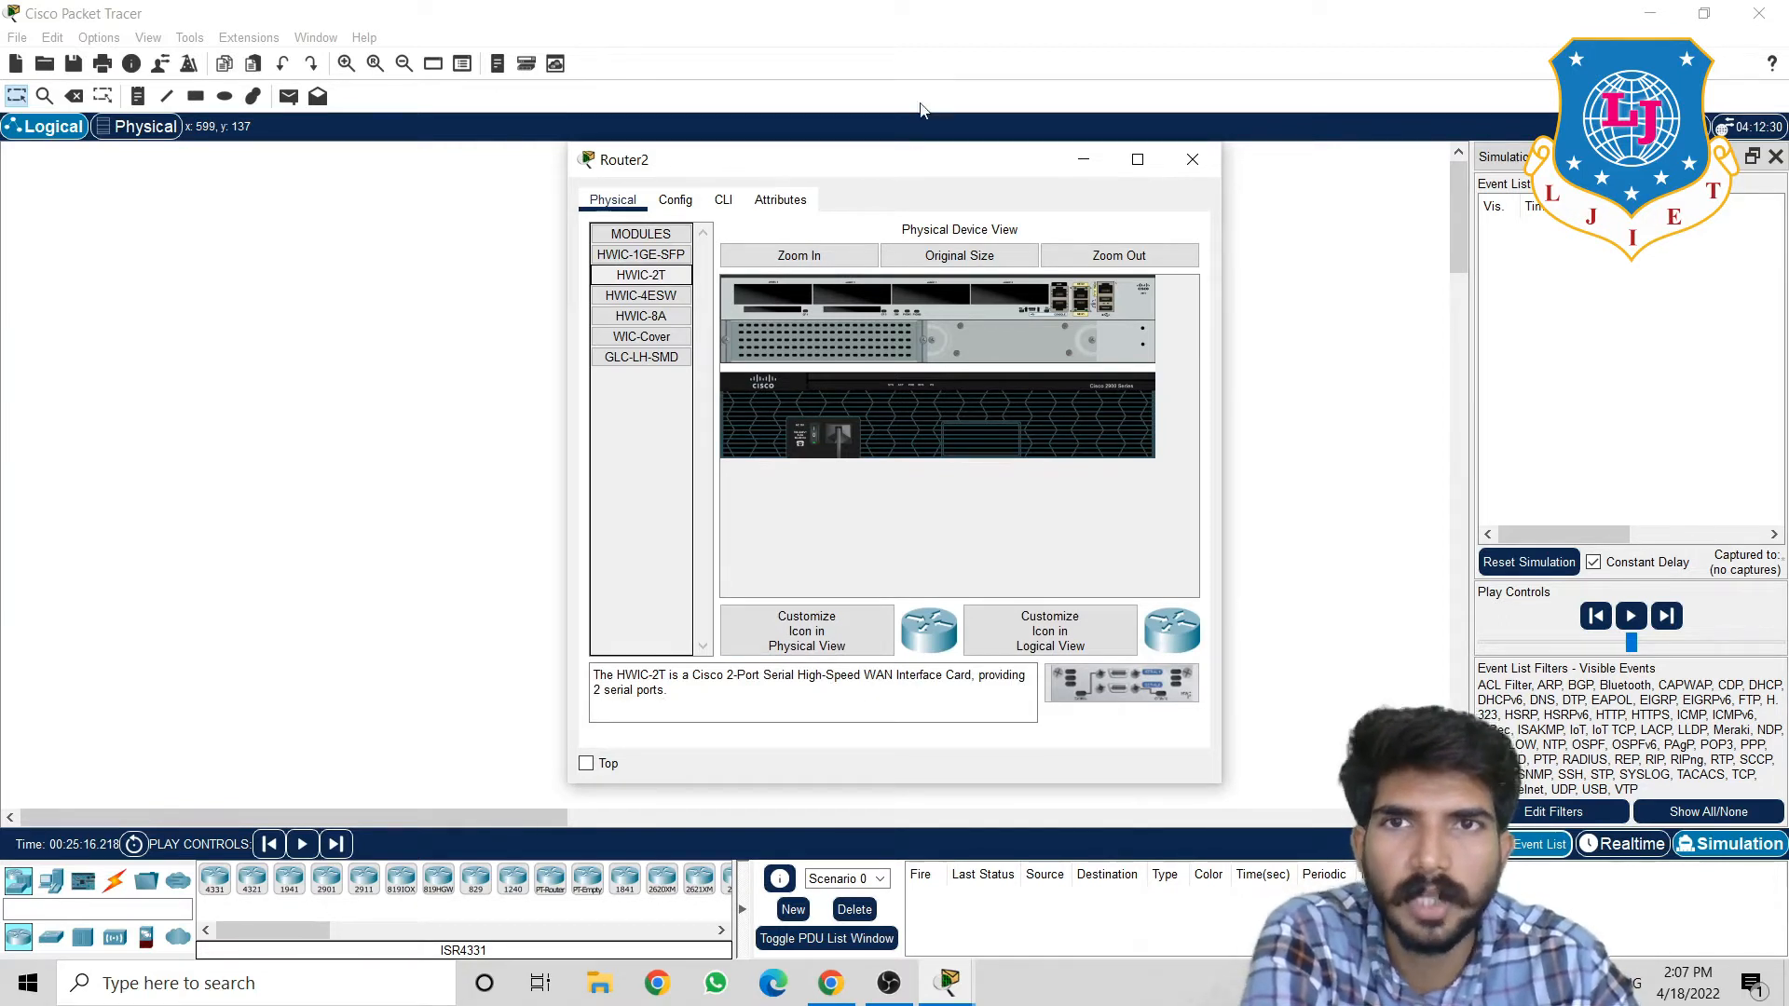
Try to open the 2911 router's configuration settings, then close the router window
left_click(694, 207)
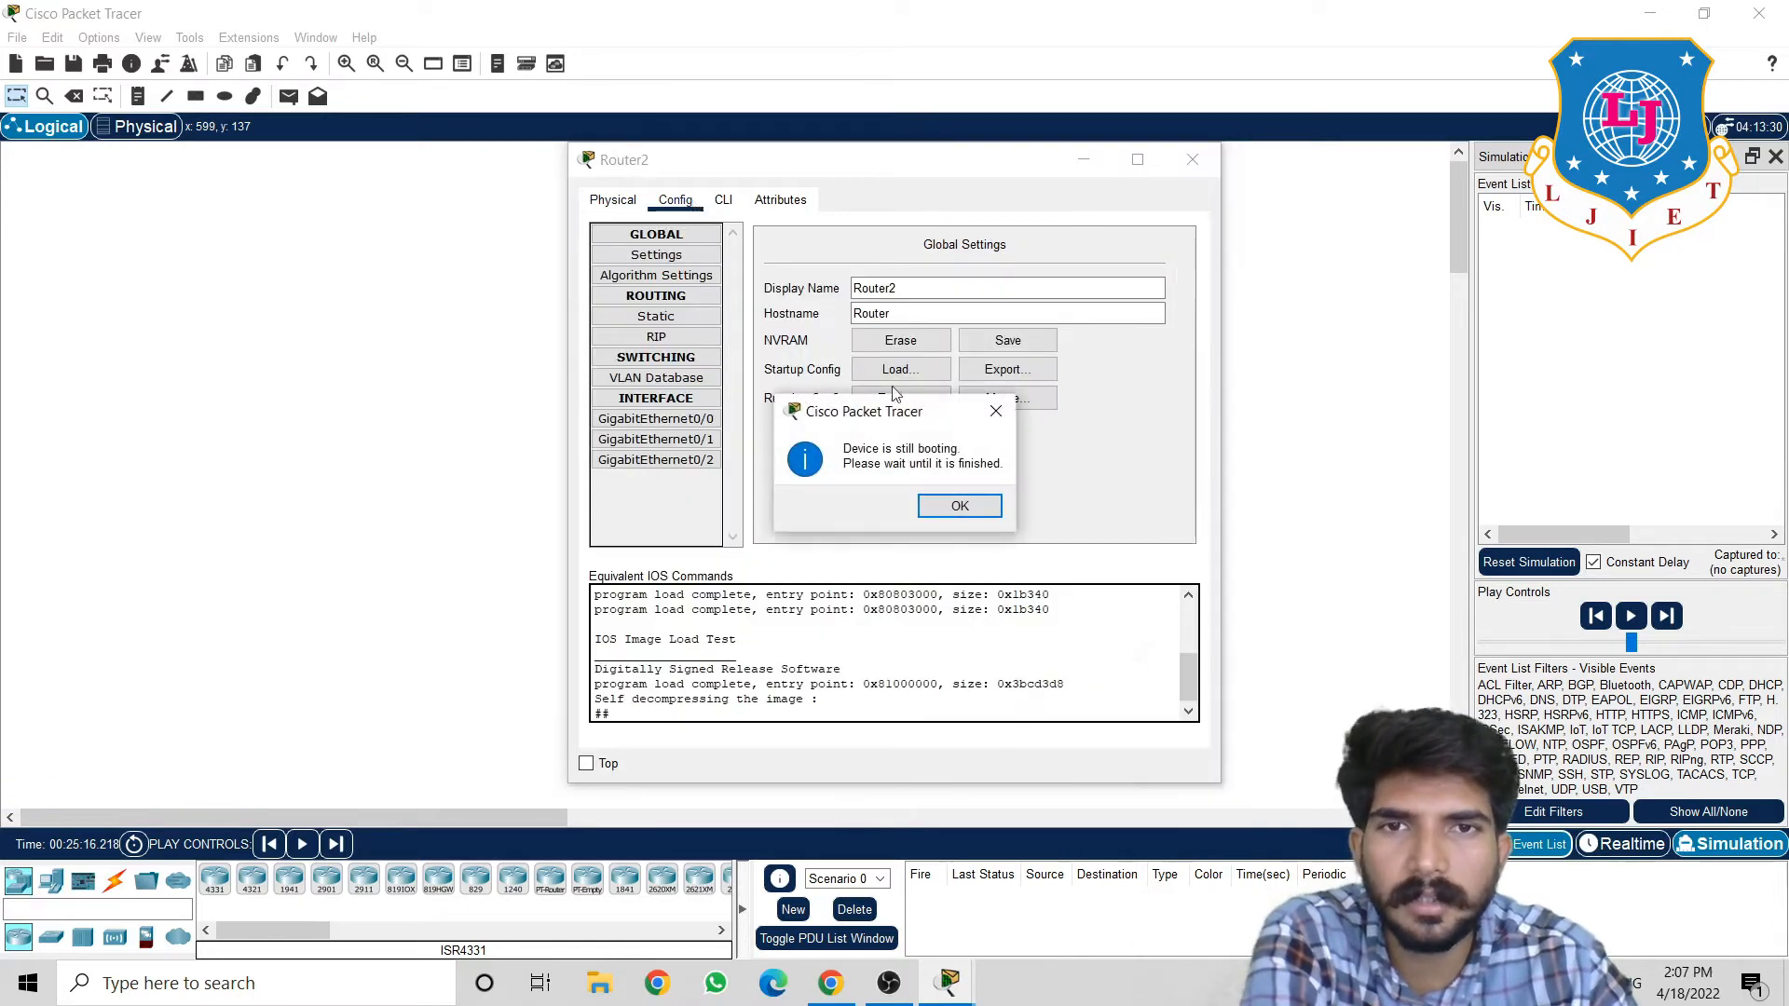
left_click(959, 508)
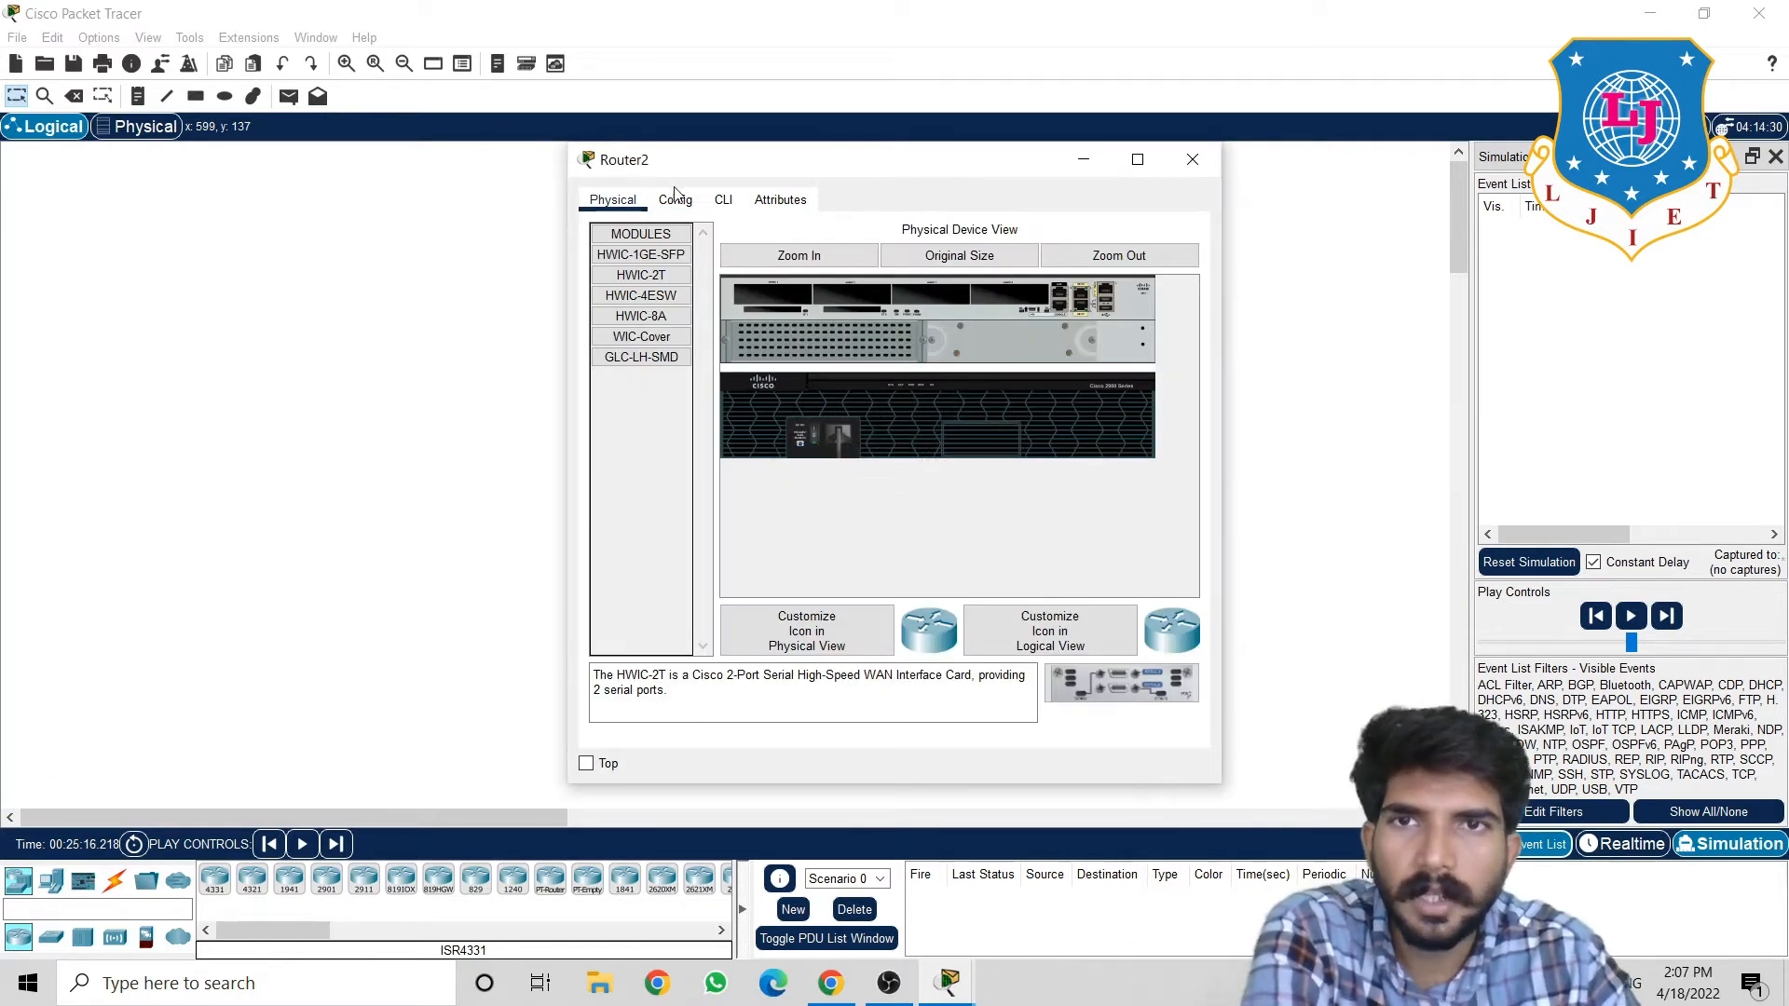
left_click(678, 200)
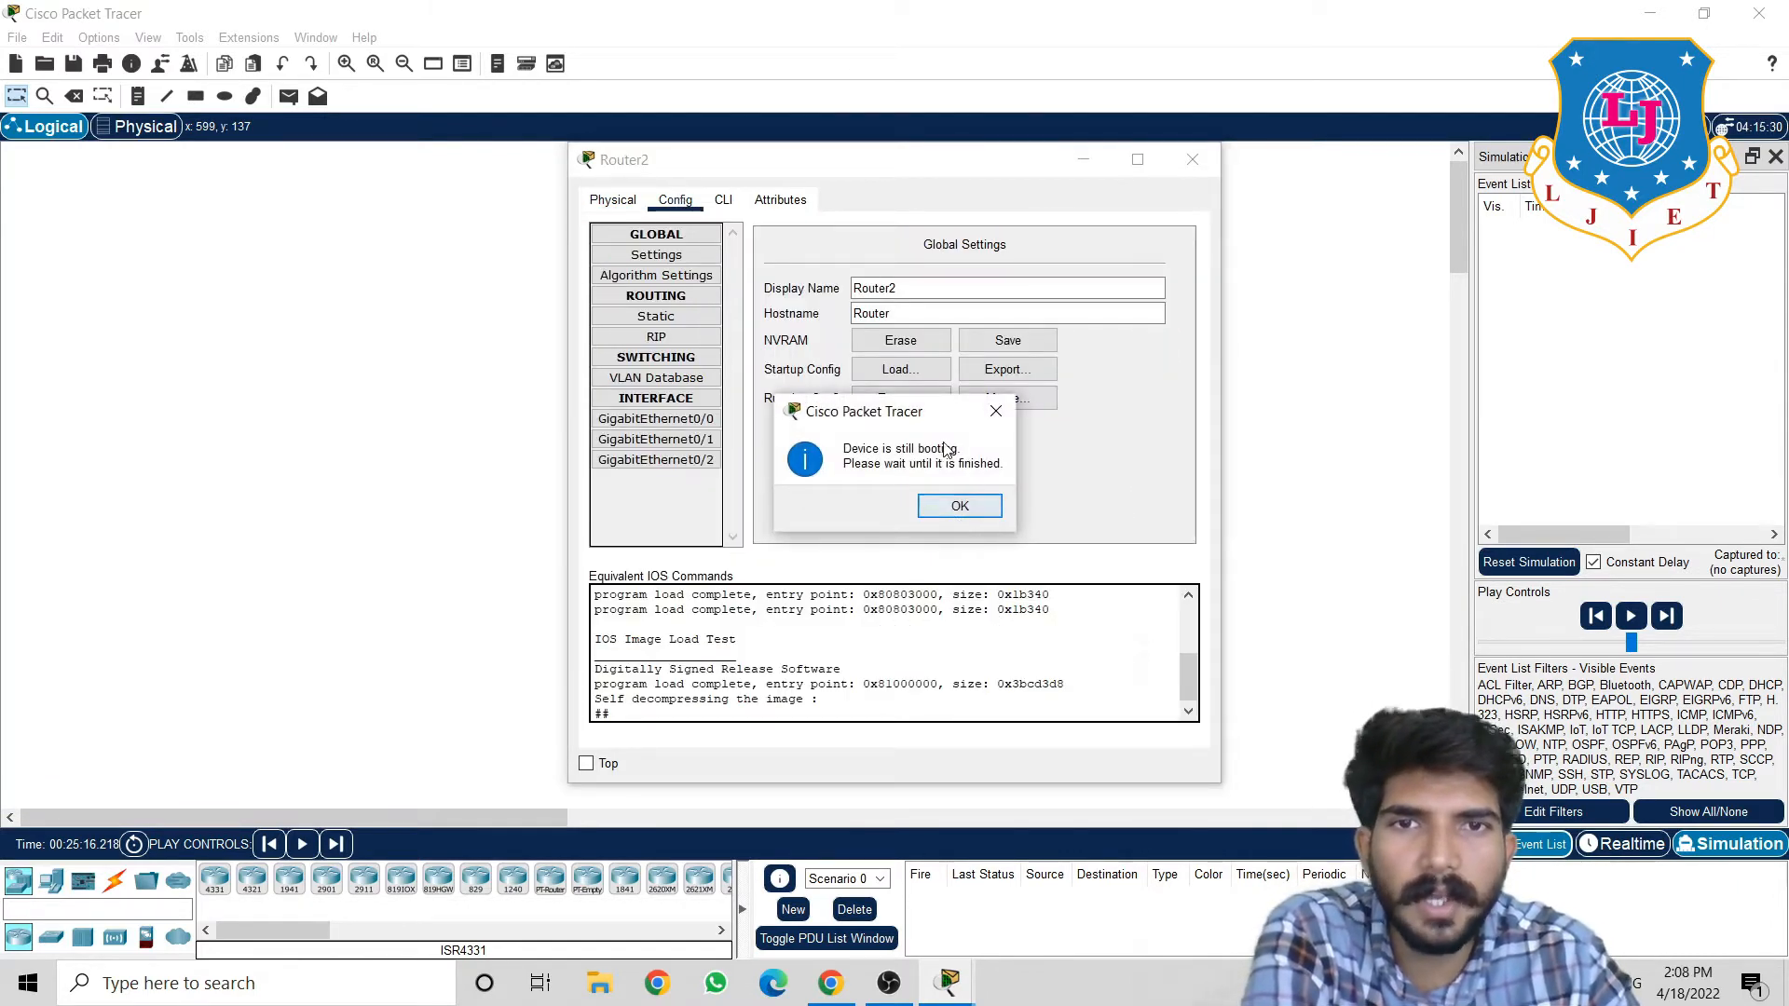
left_click(996, 505)
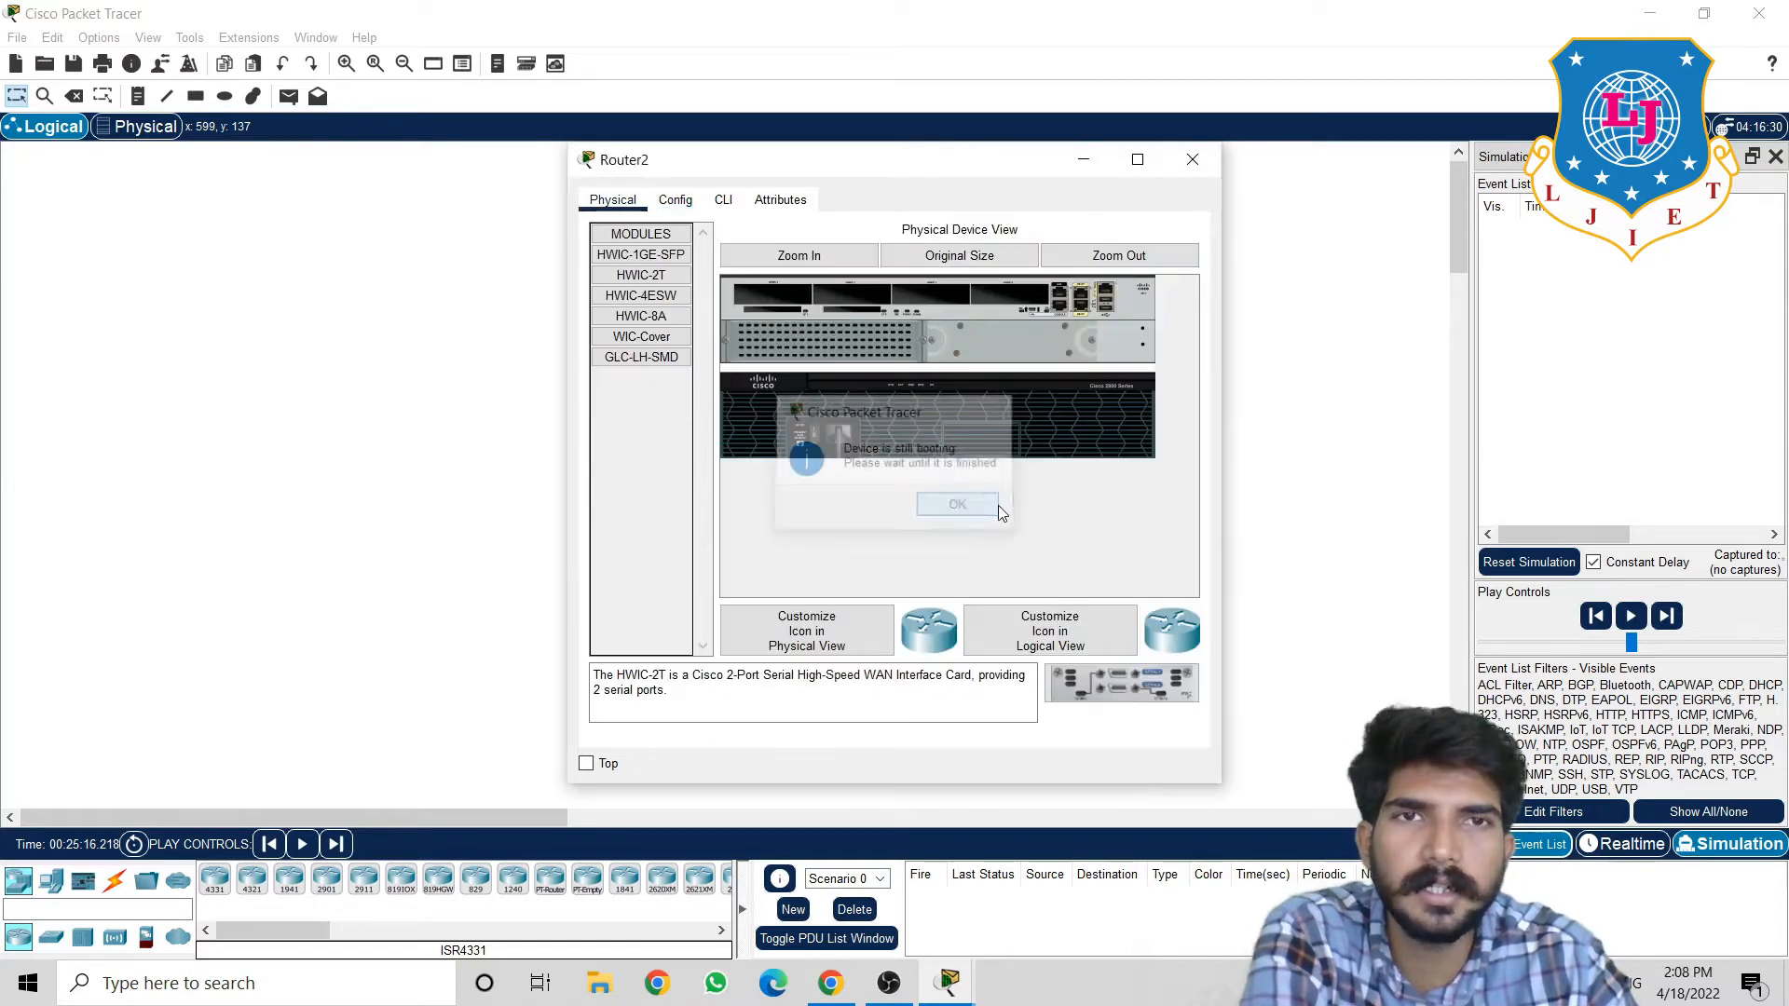
double_click(965, 170)
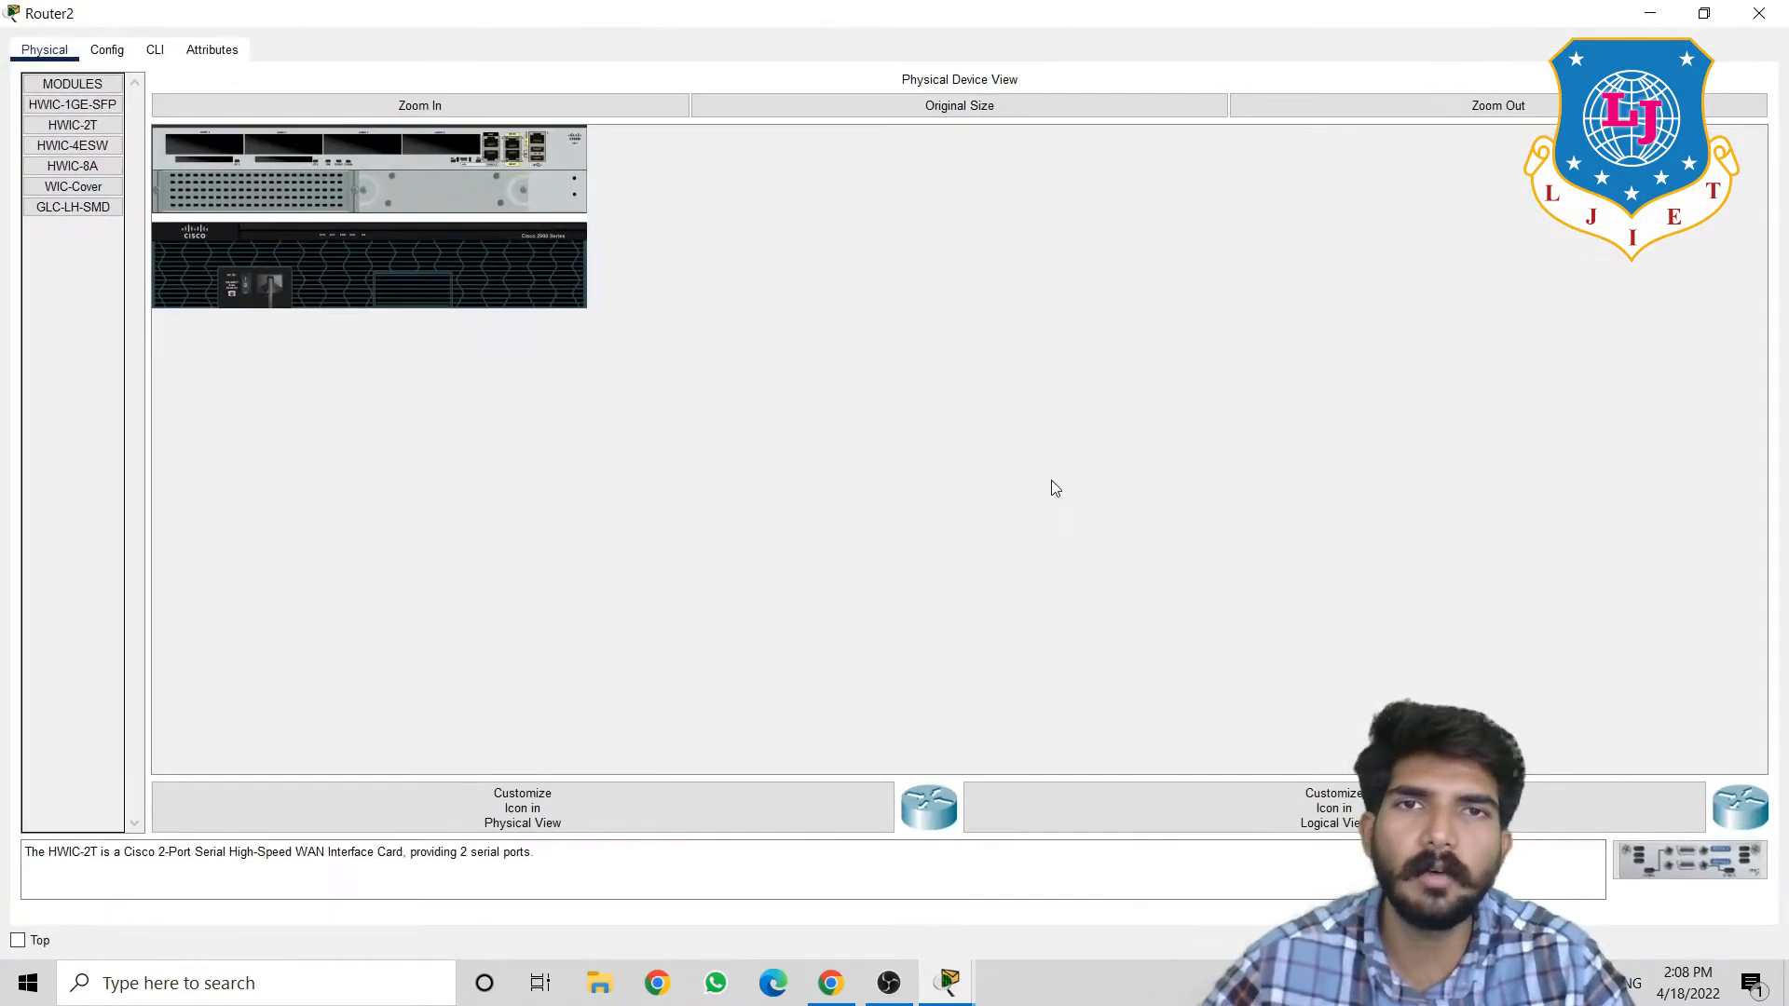
left_click(1752, 13)
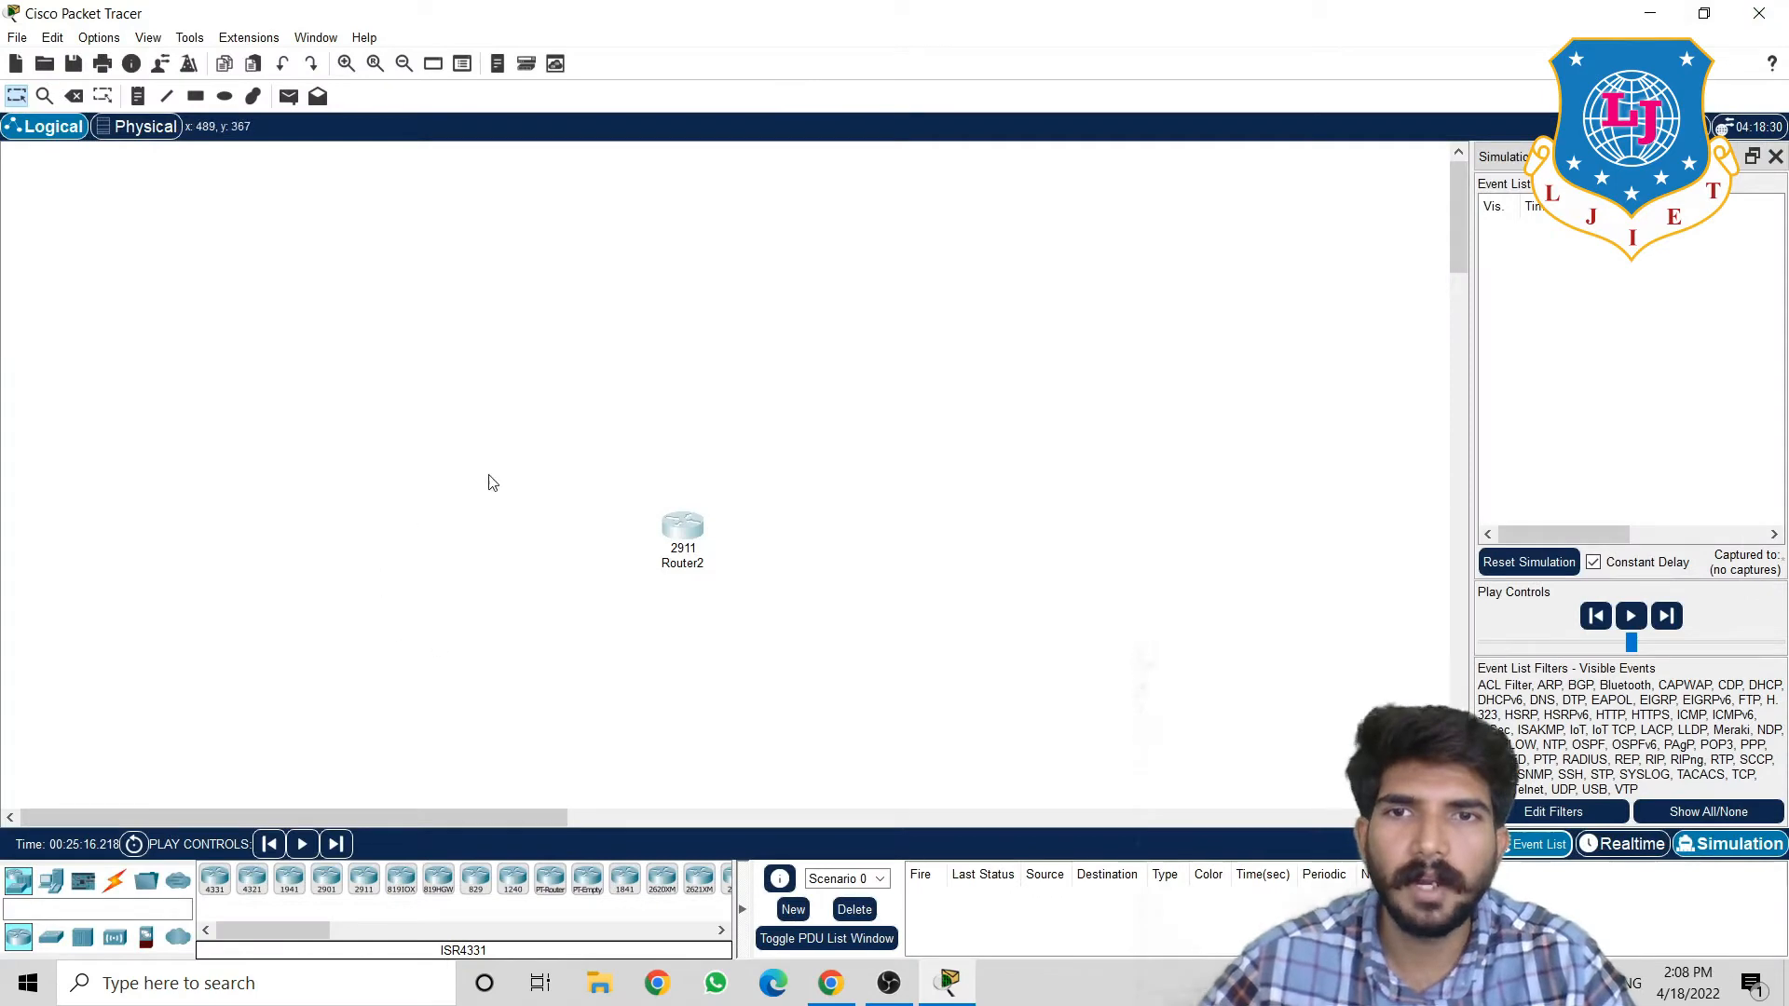
Reopen the 2911 router, retry its configuration settings and view its IOS command line interface before closing the window
left_click_drag(651, 337, 634, 562)
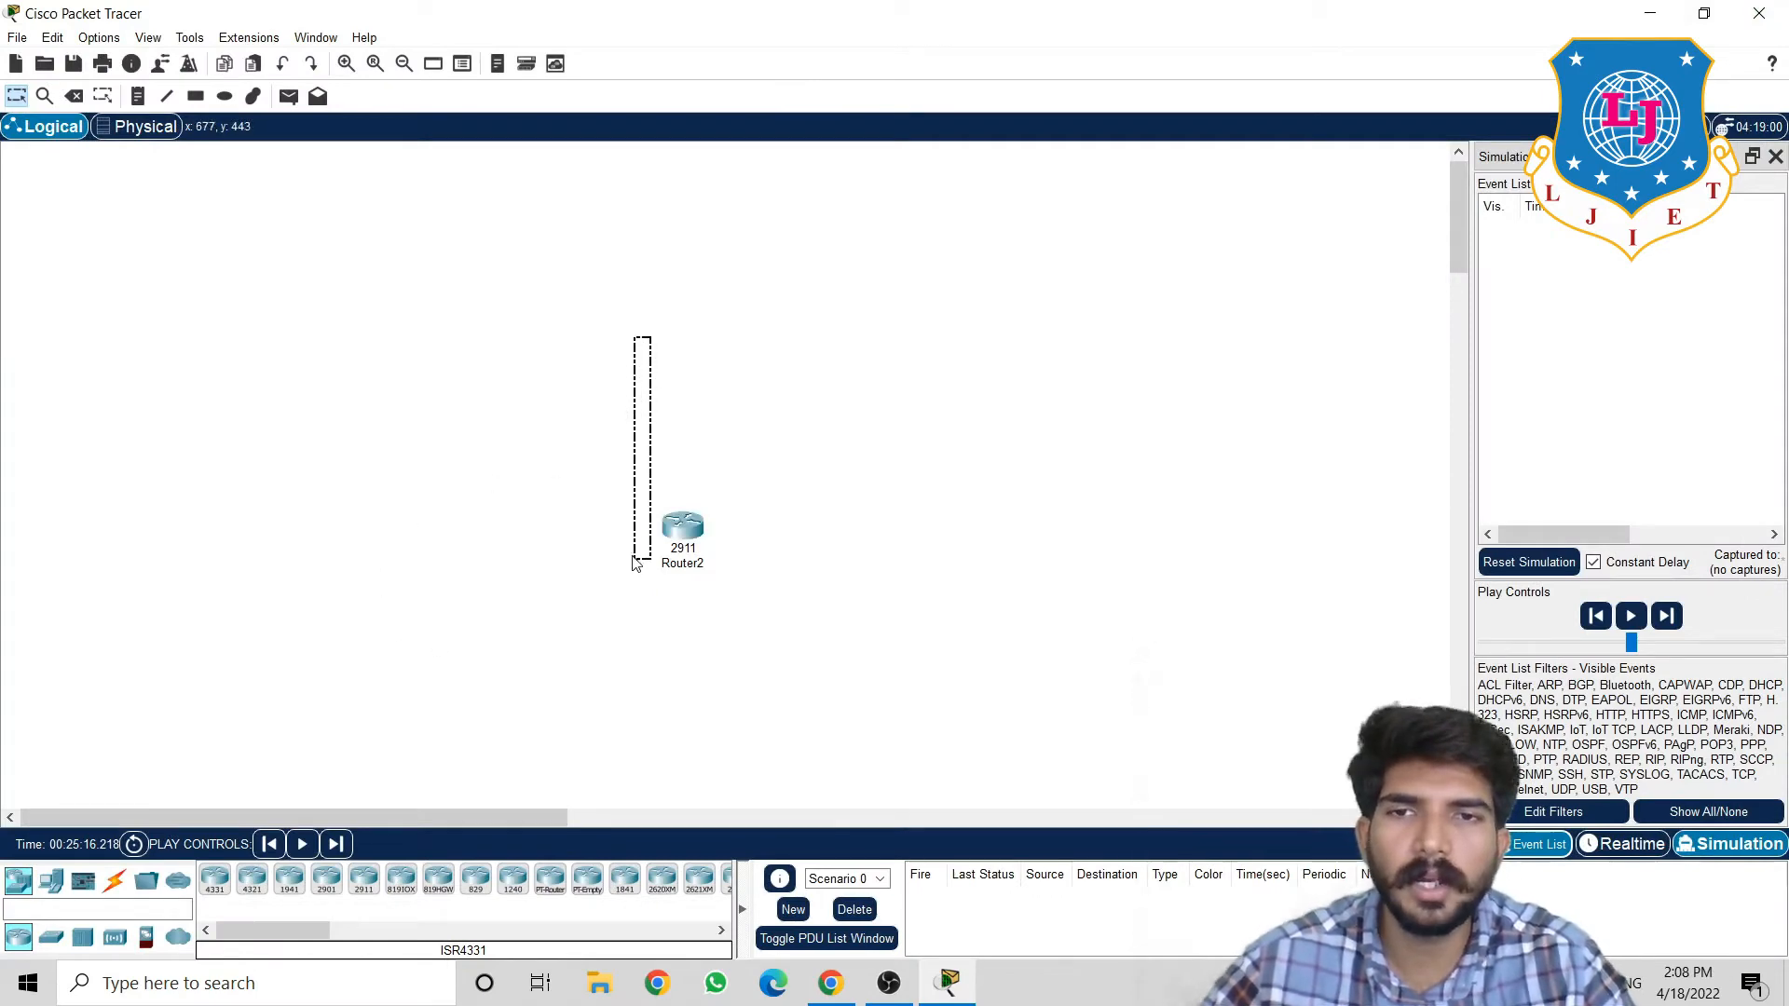
double_click(687, 528)
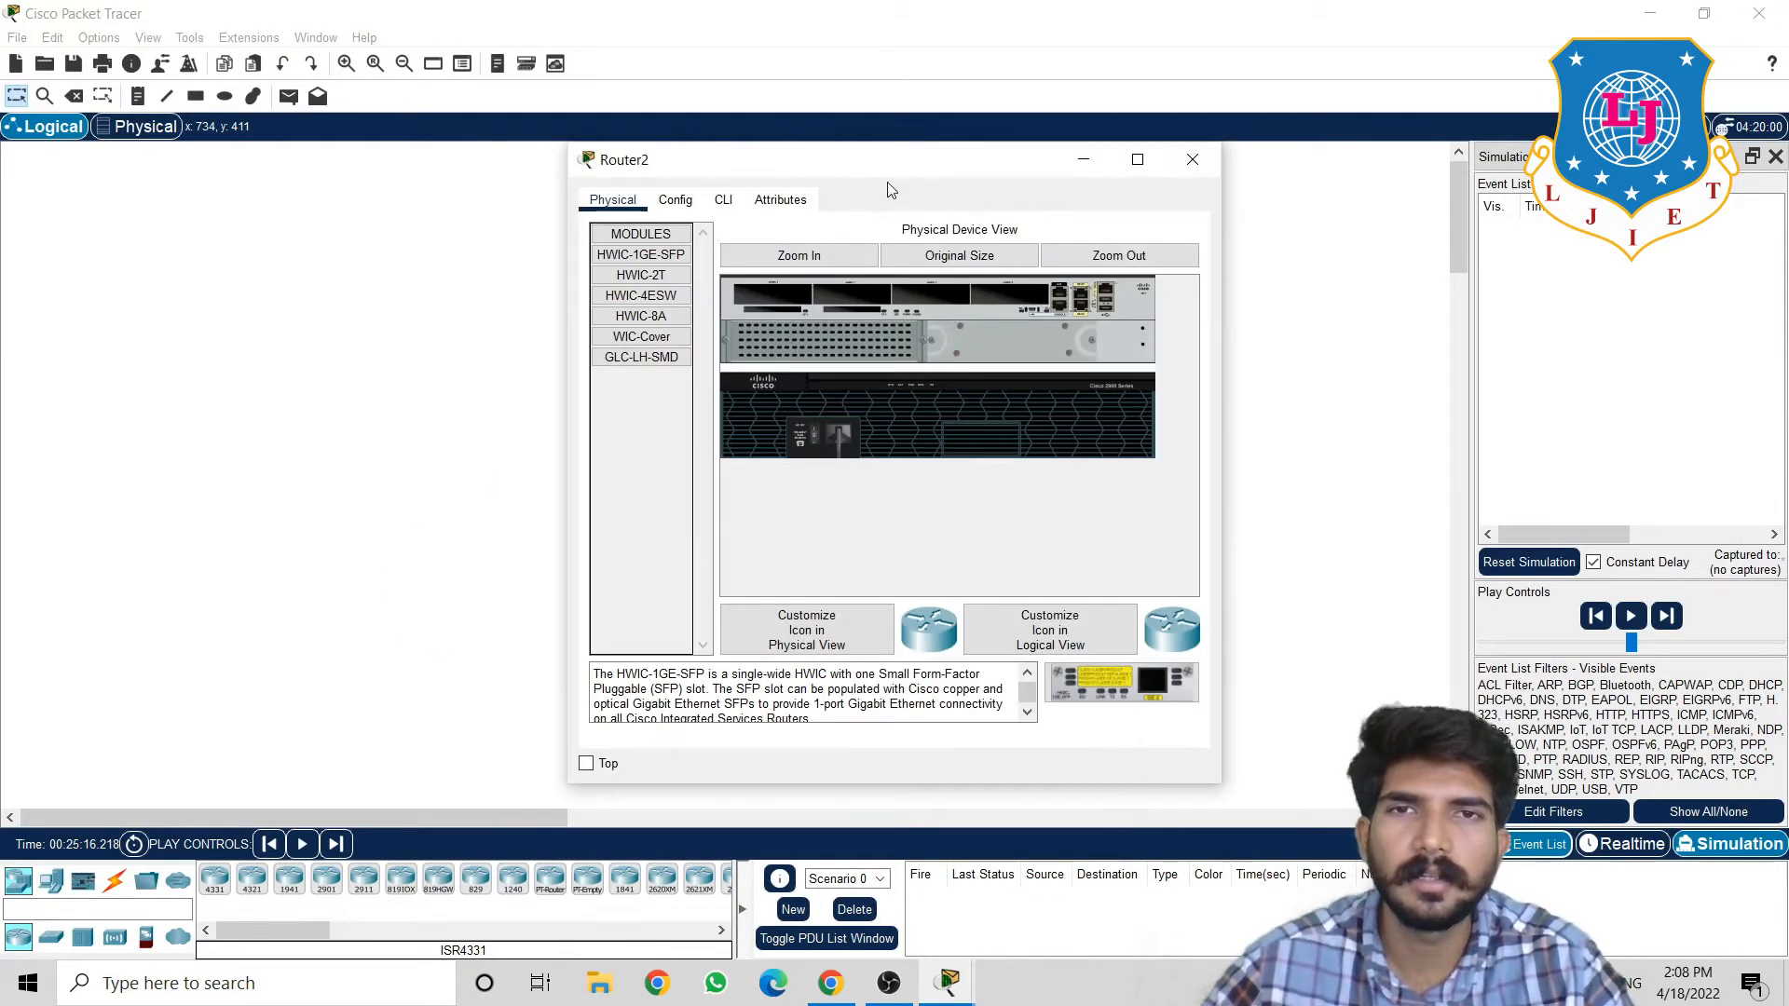
left_click(676, 200)
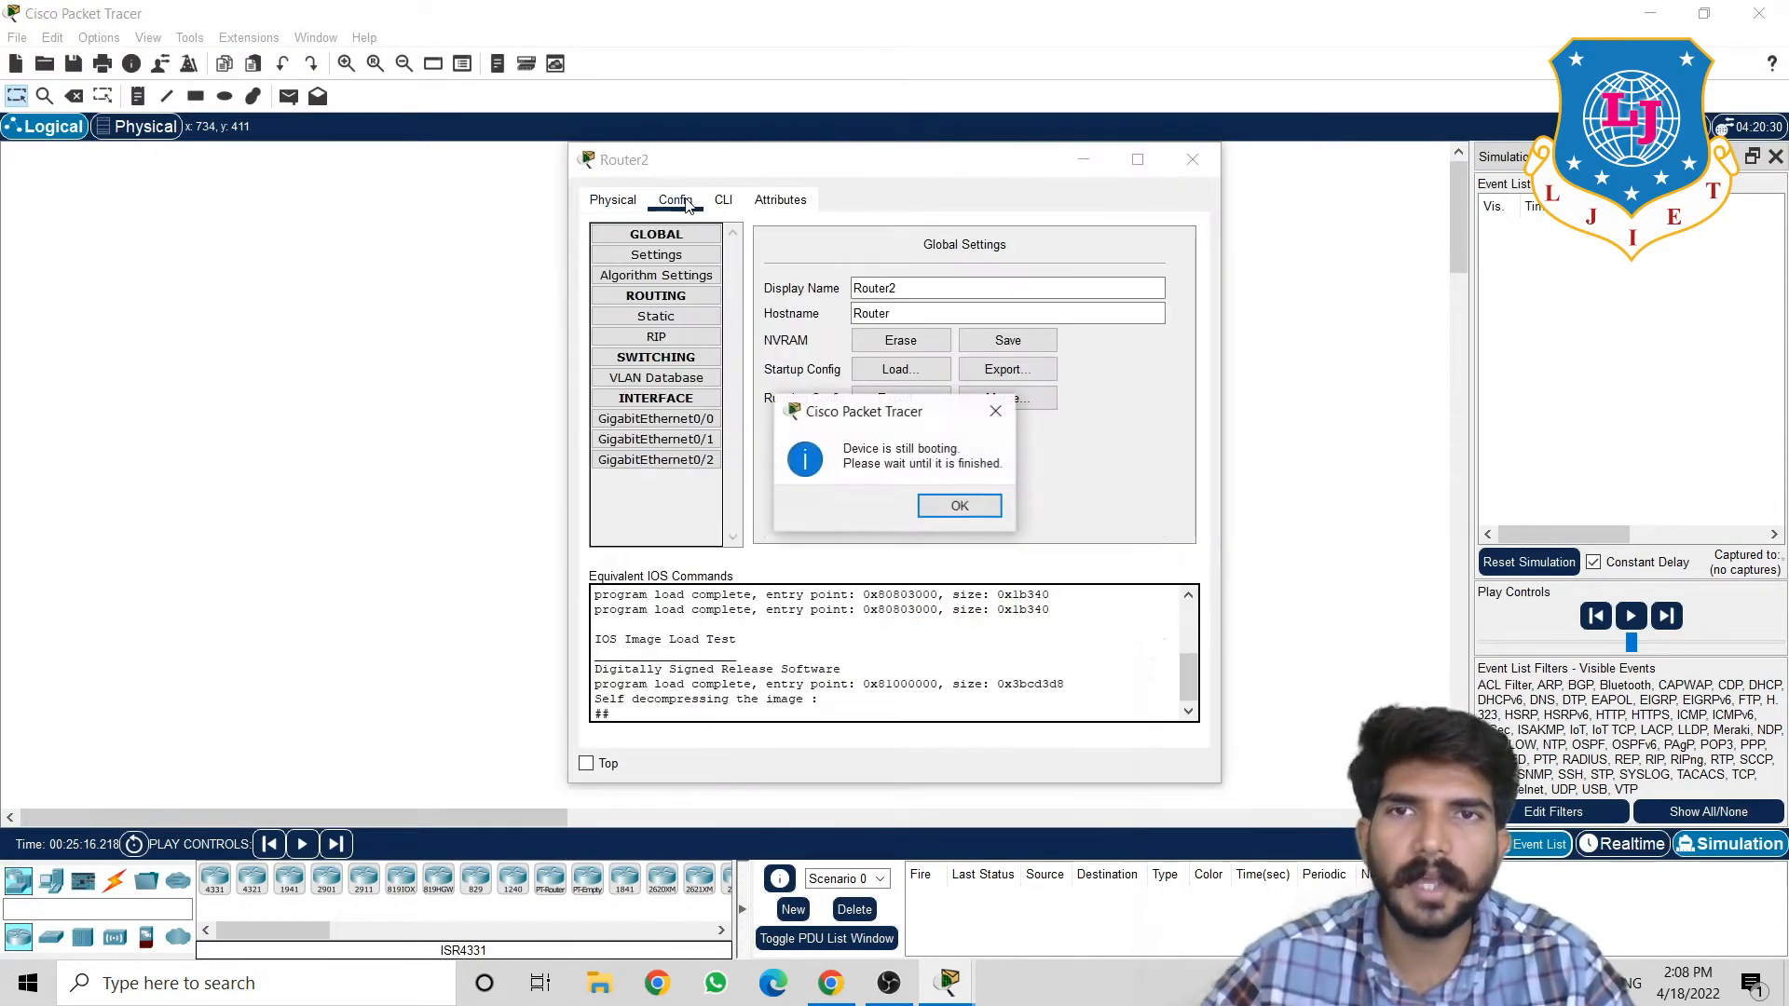
left_click(960, 505)
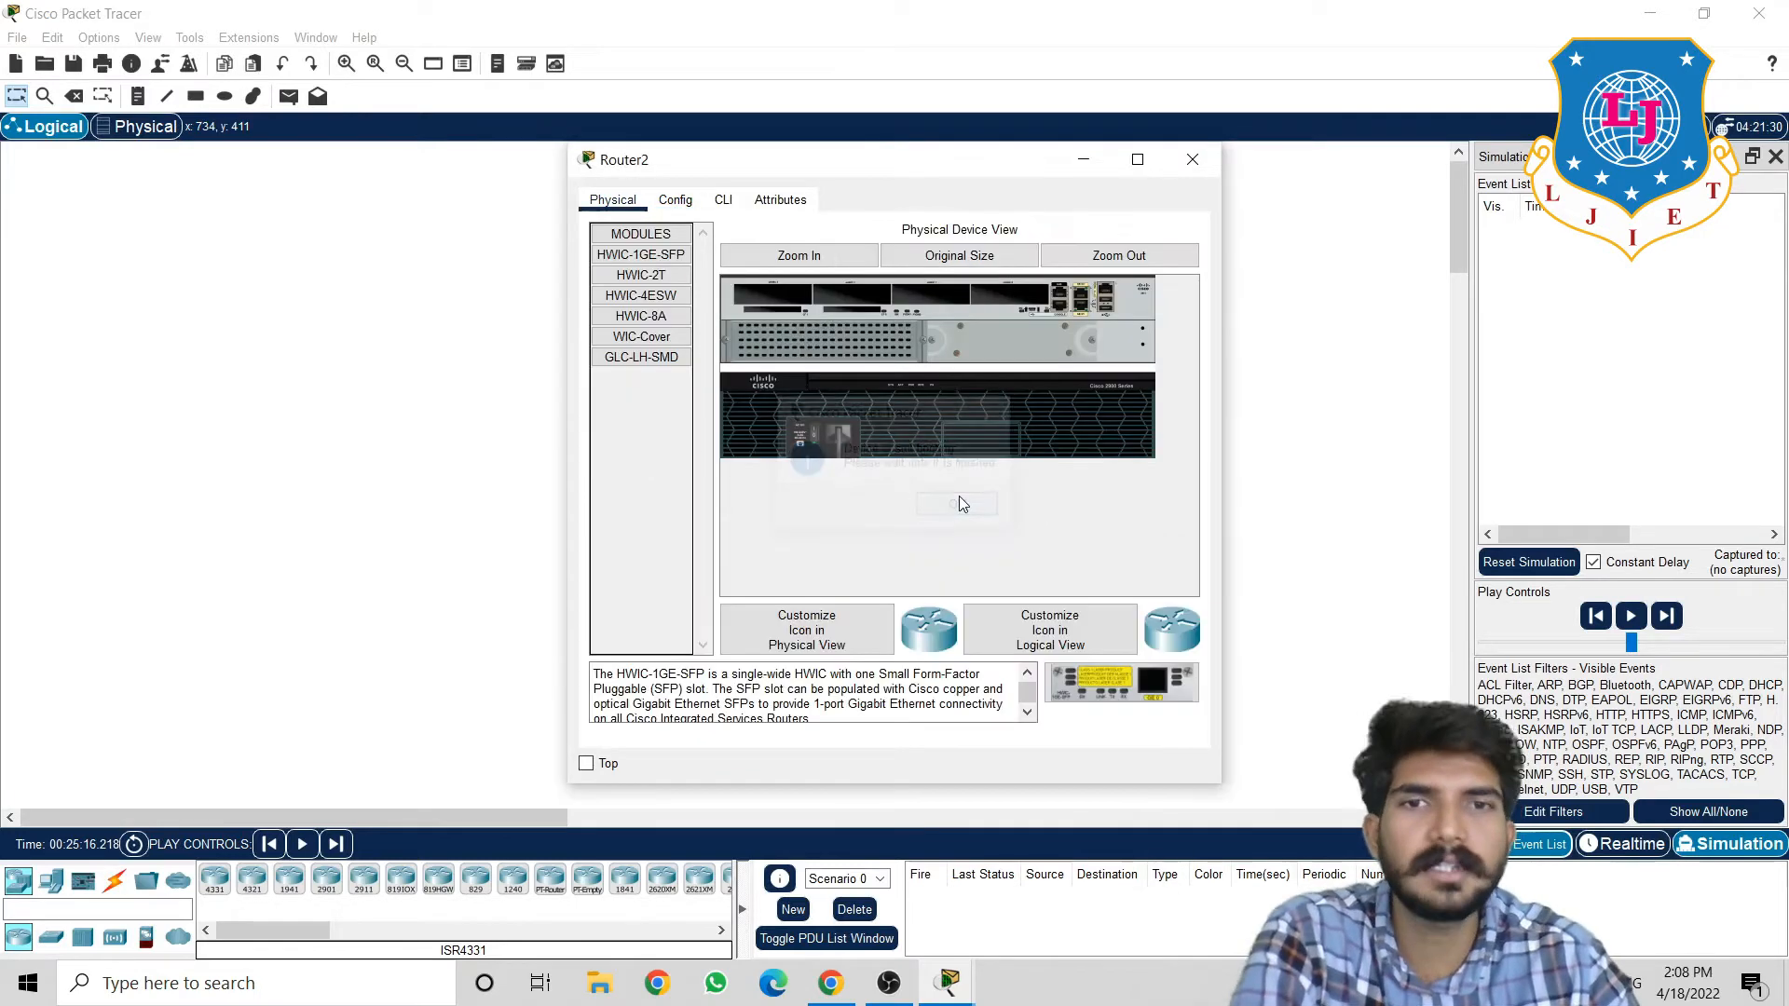
left_click(724, 200)
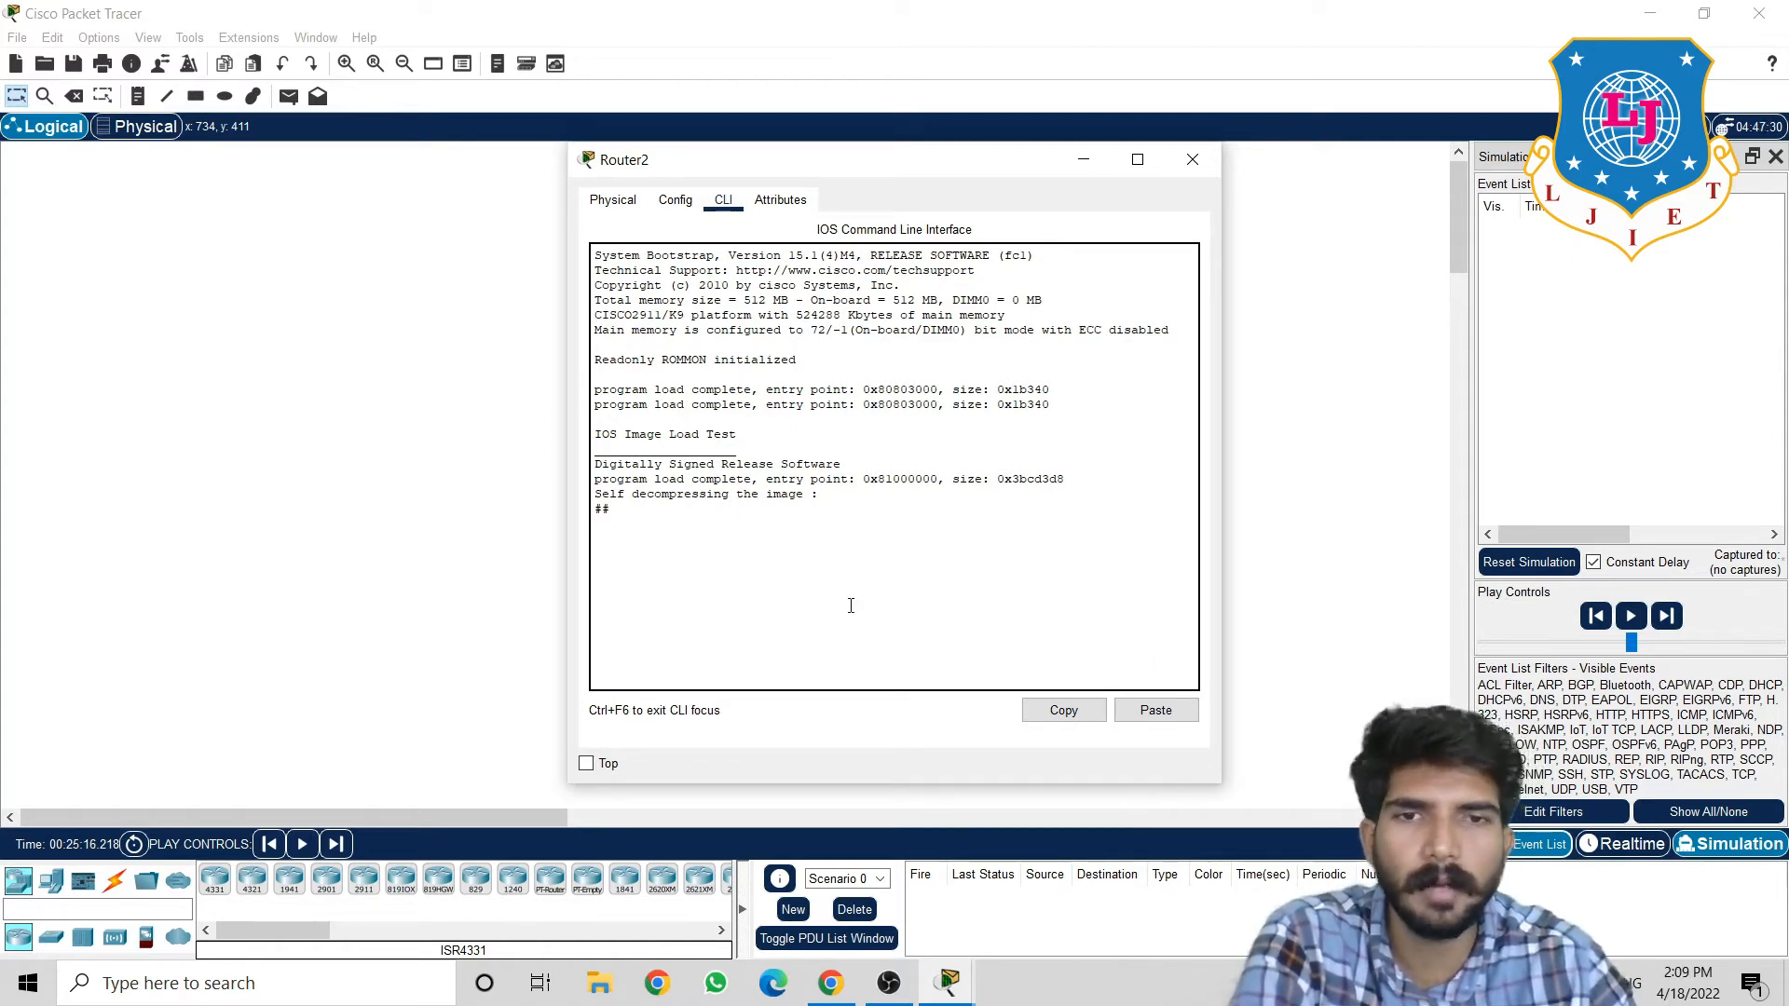
left_click(1192, 160)
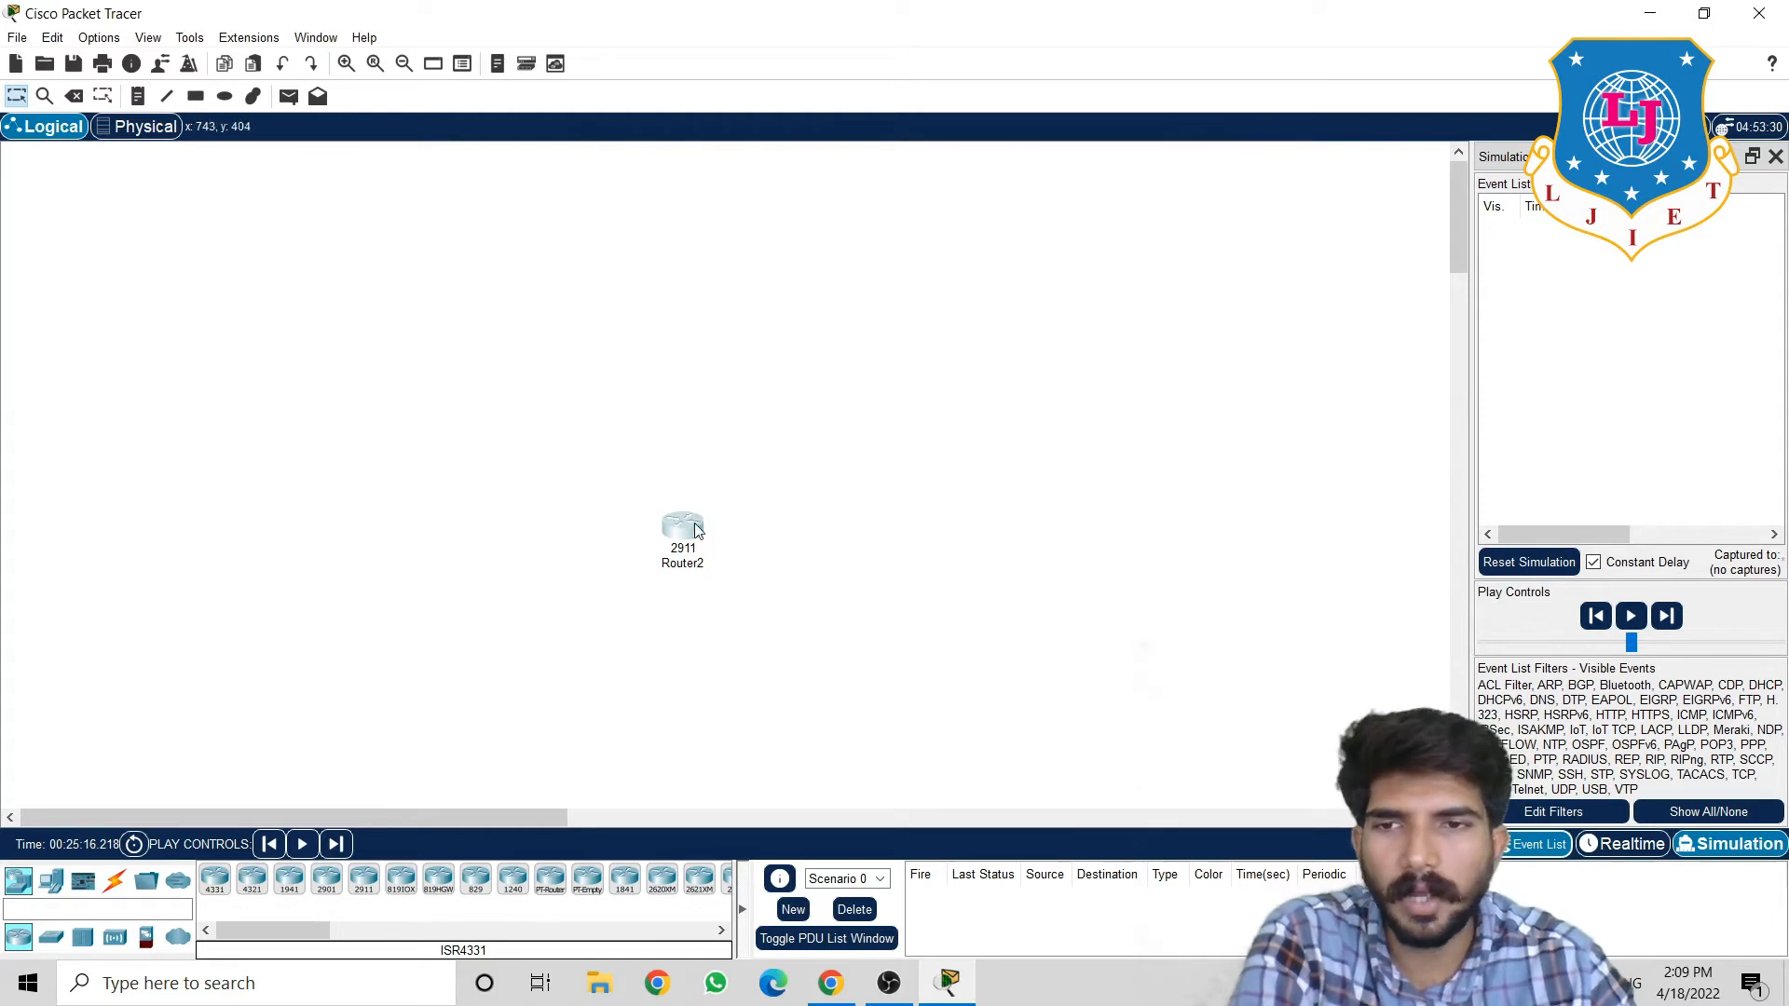
mouse_move(696, 533)
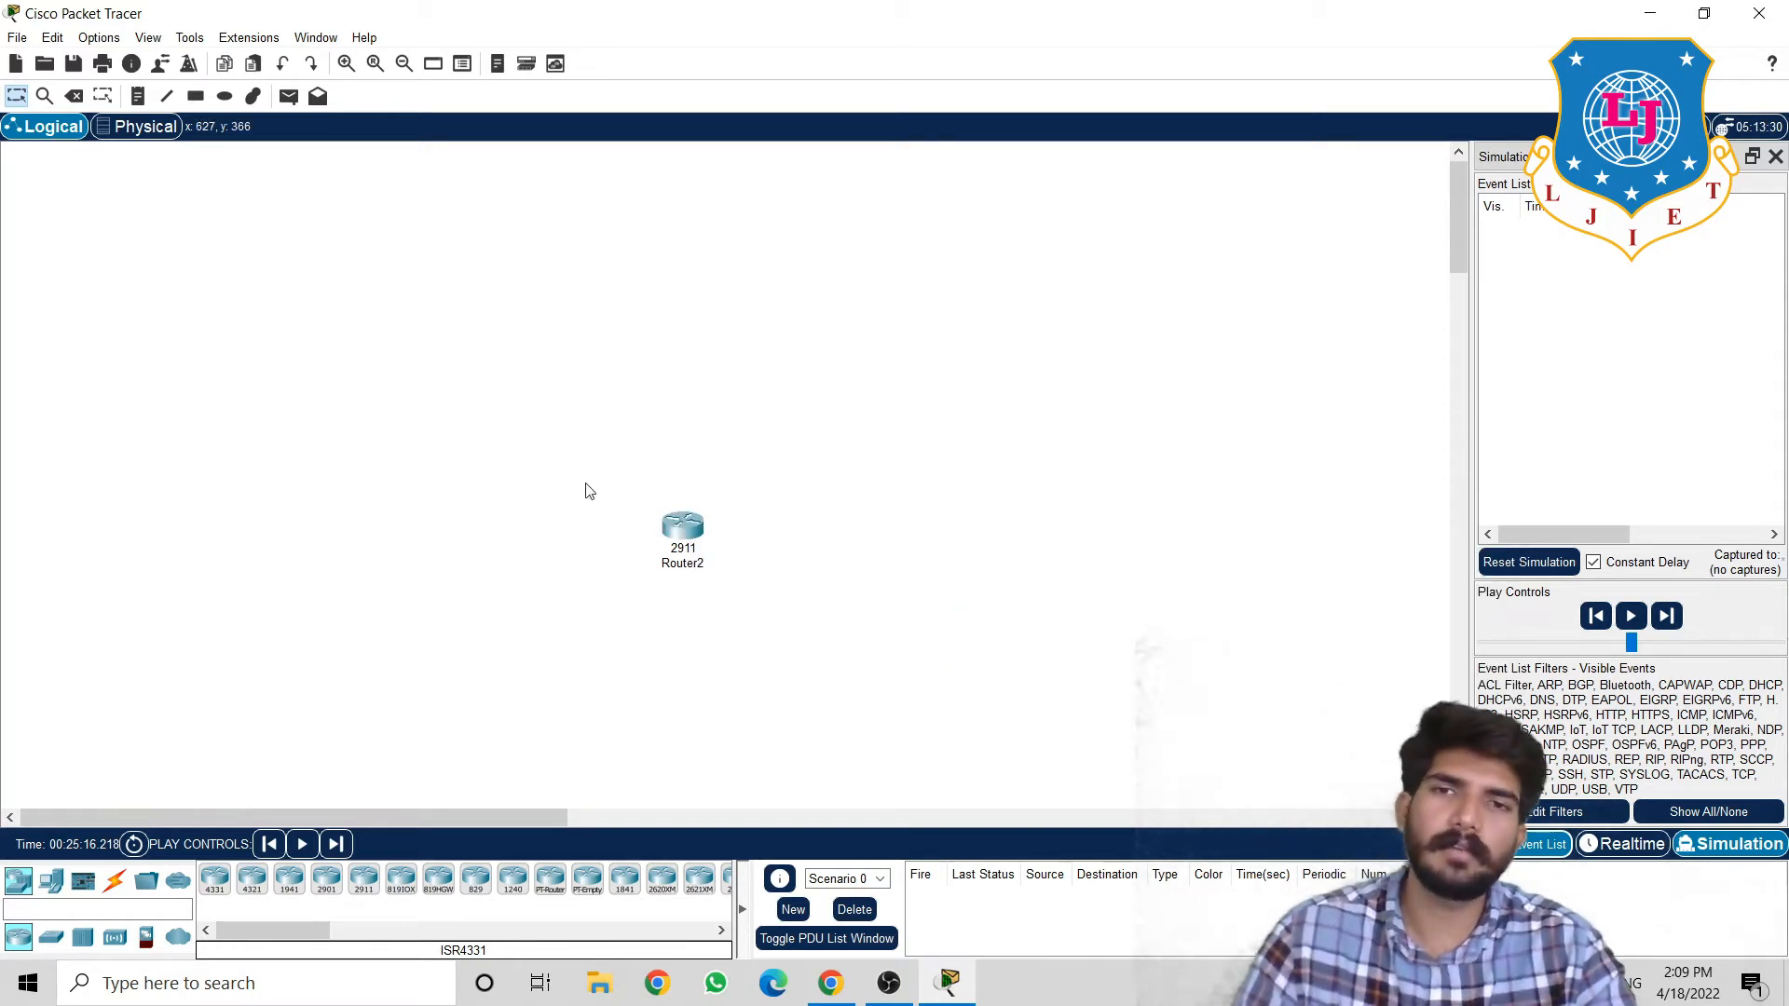
Delete the 2911 router from the logical workspace
left_click_drag(587, 483, 813, 627)
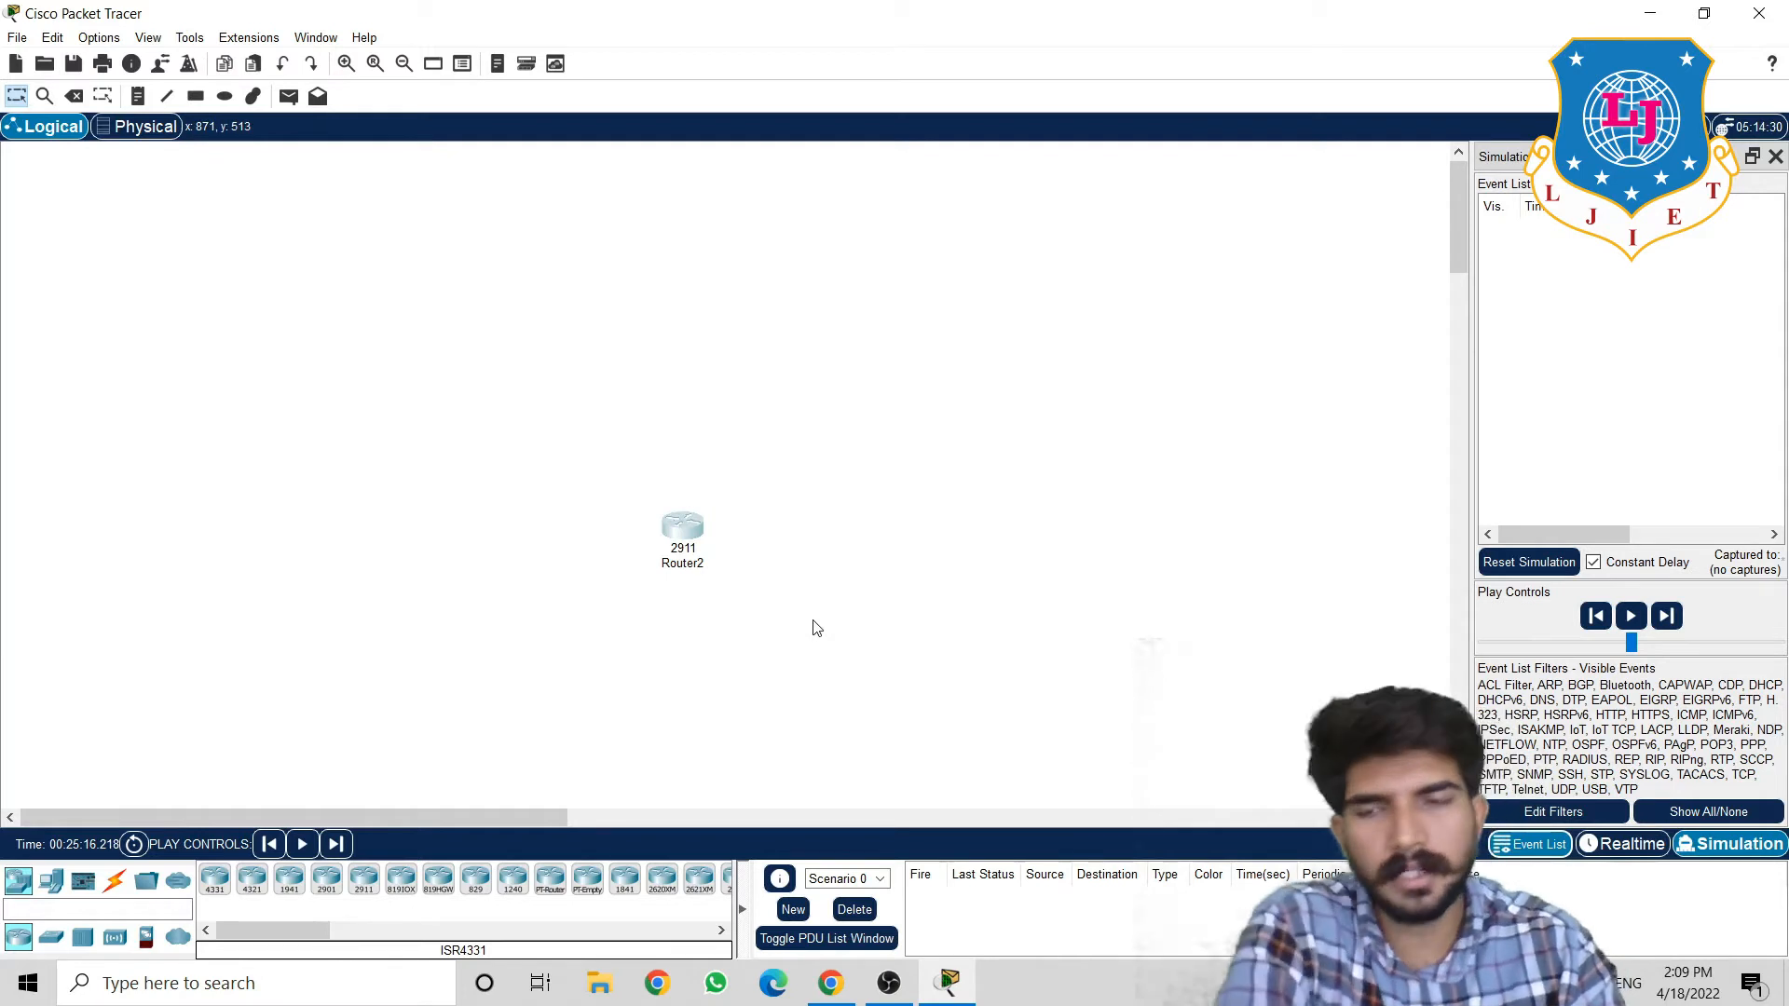
key("Delete")
left_click(849, 516)
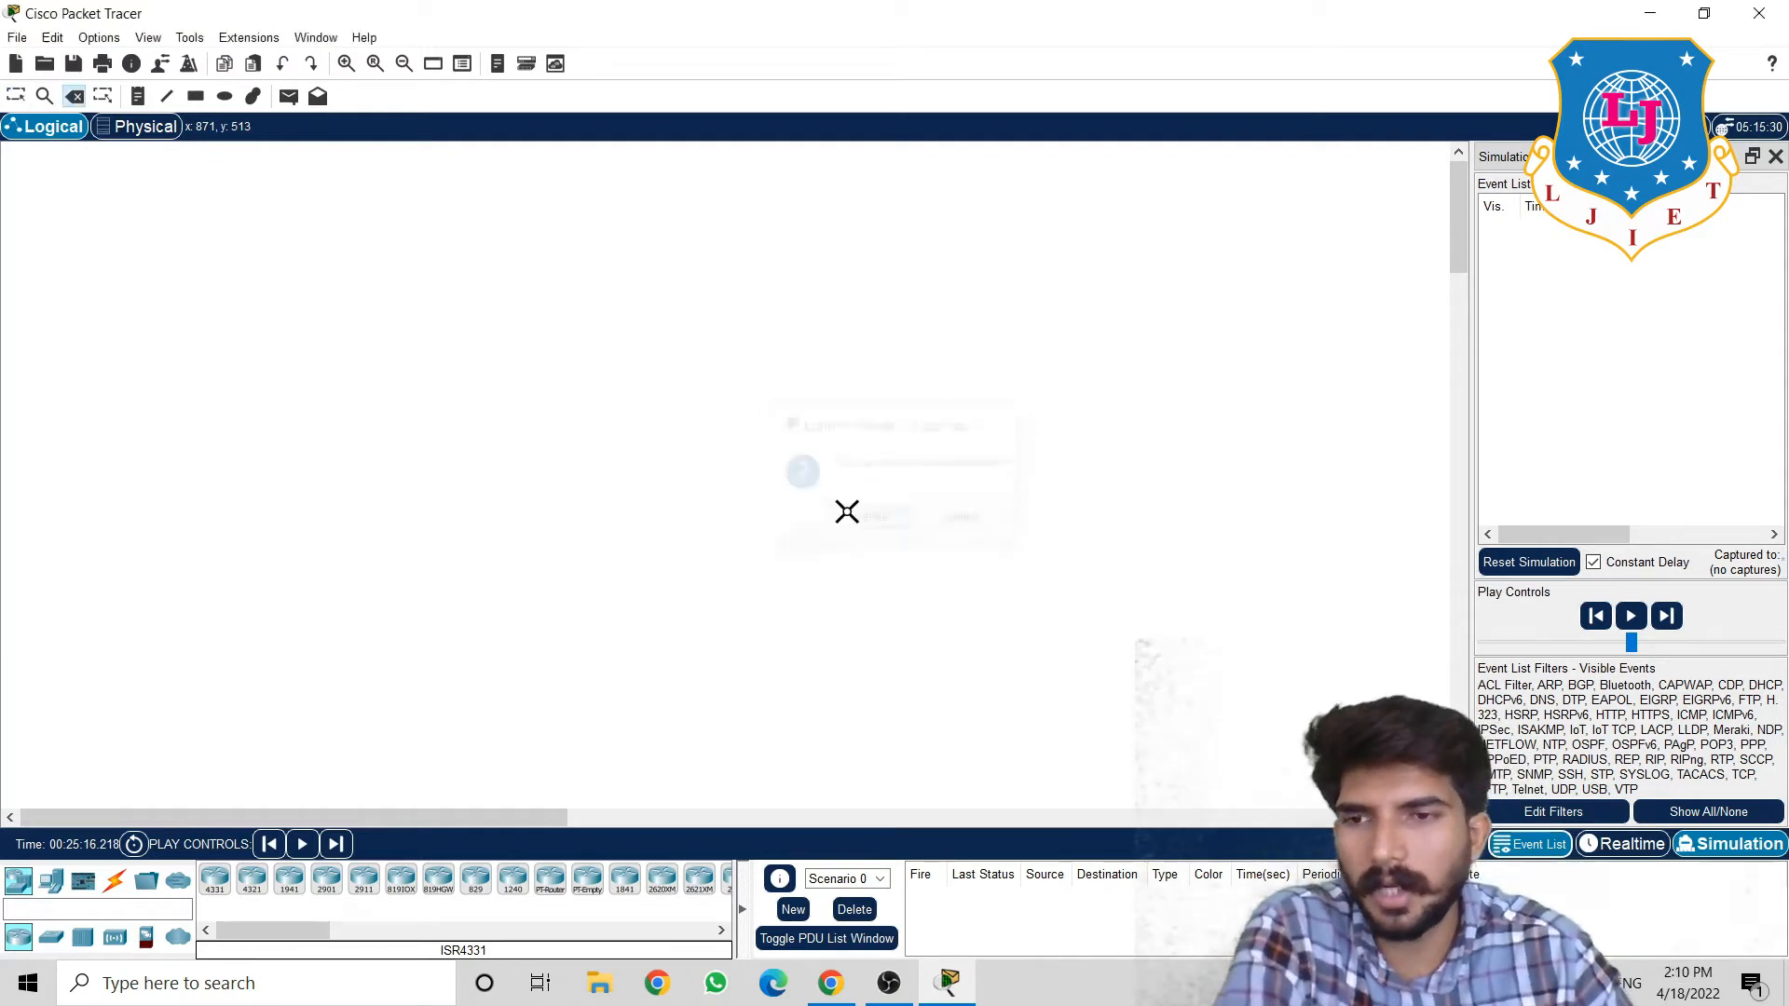
Examine the device models offered under switches, hubs, wireless devices, security, WAN emulation, routers and end devices
left_click(52, 940)
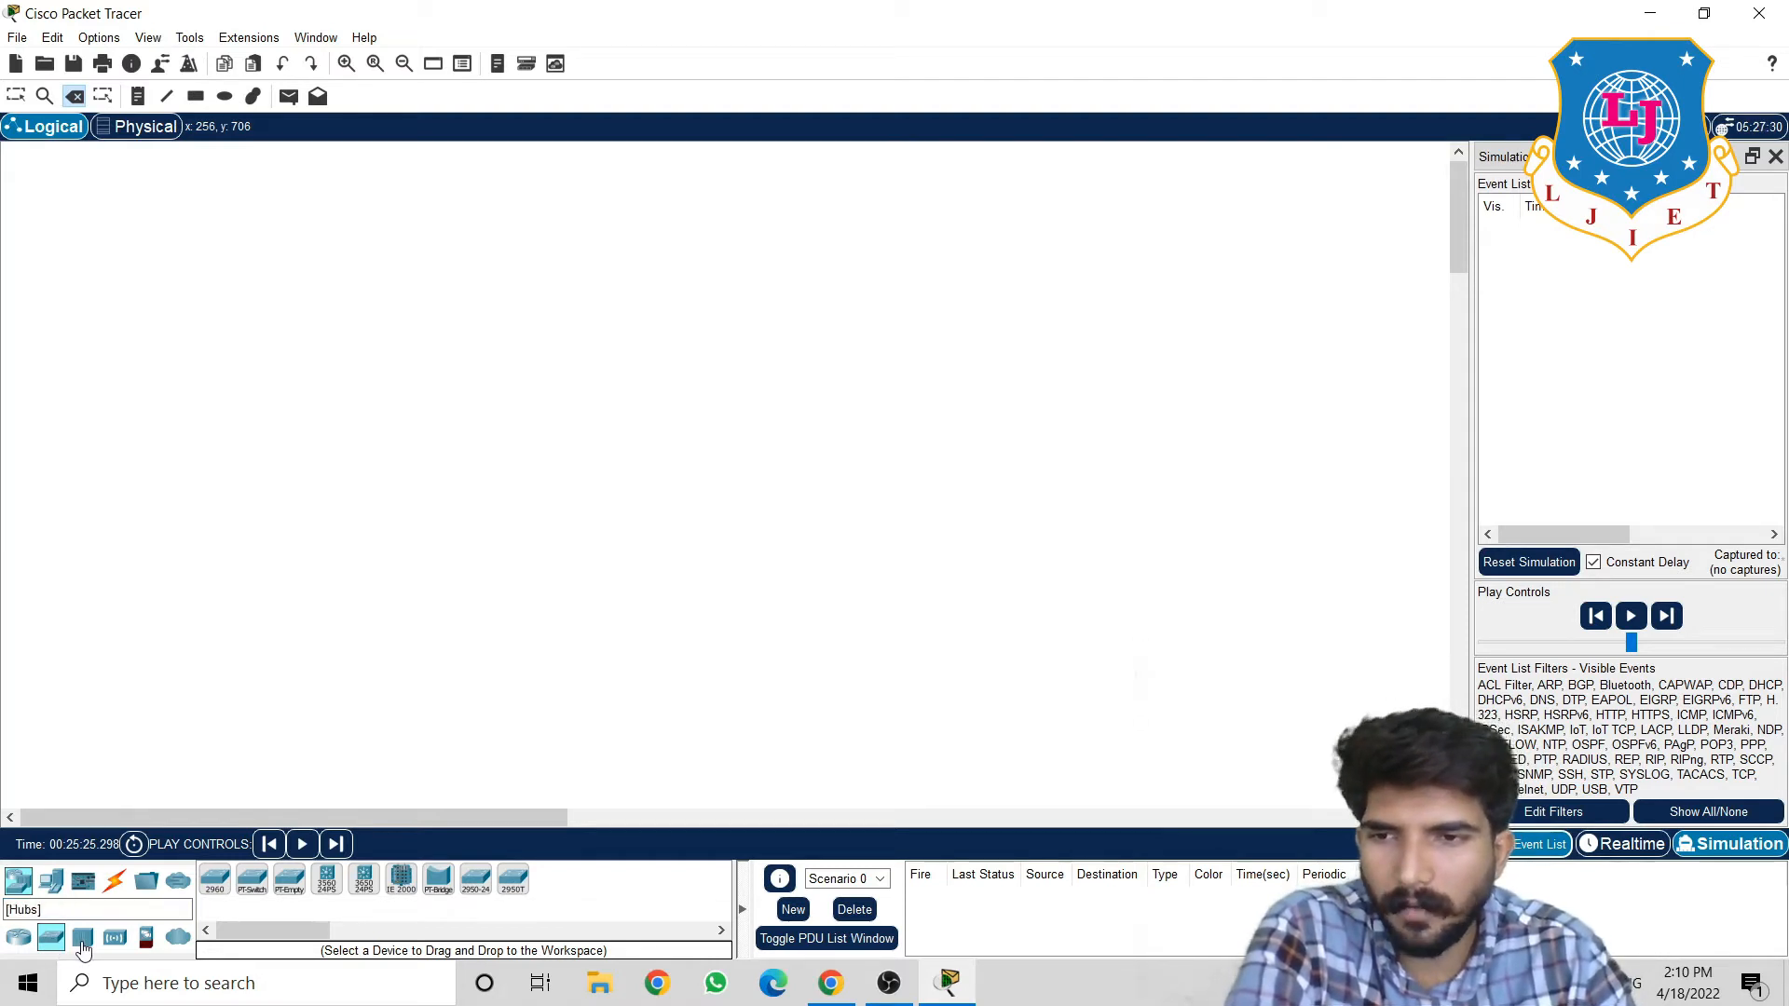
left_click(83, 938)
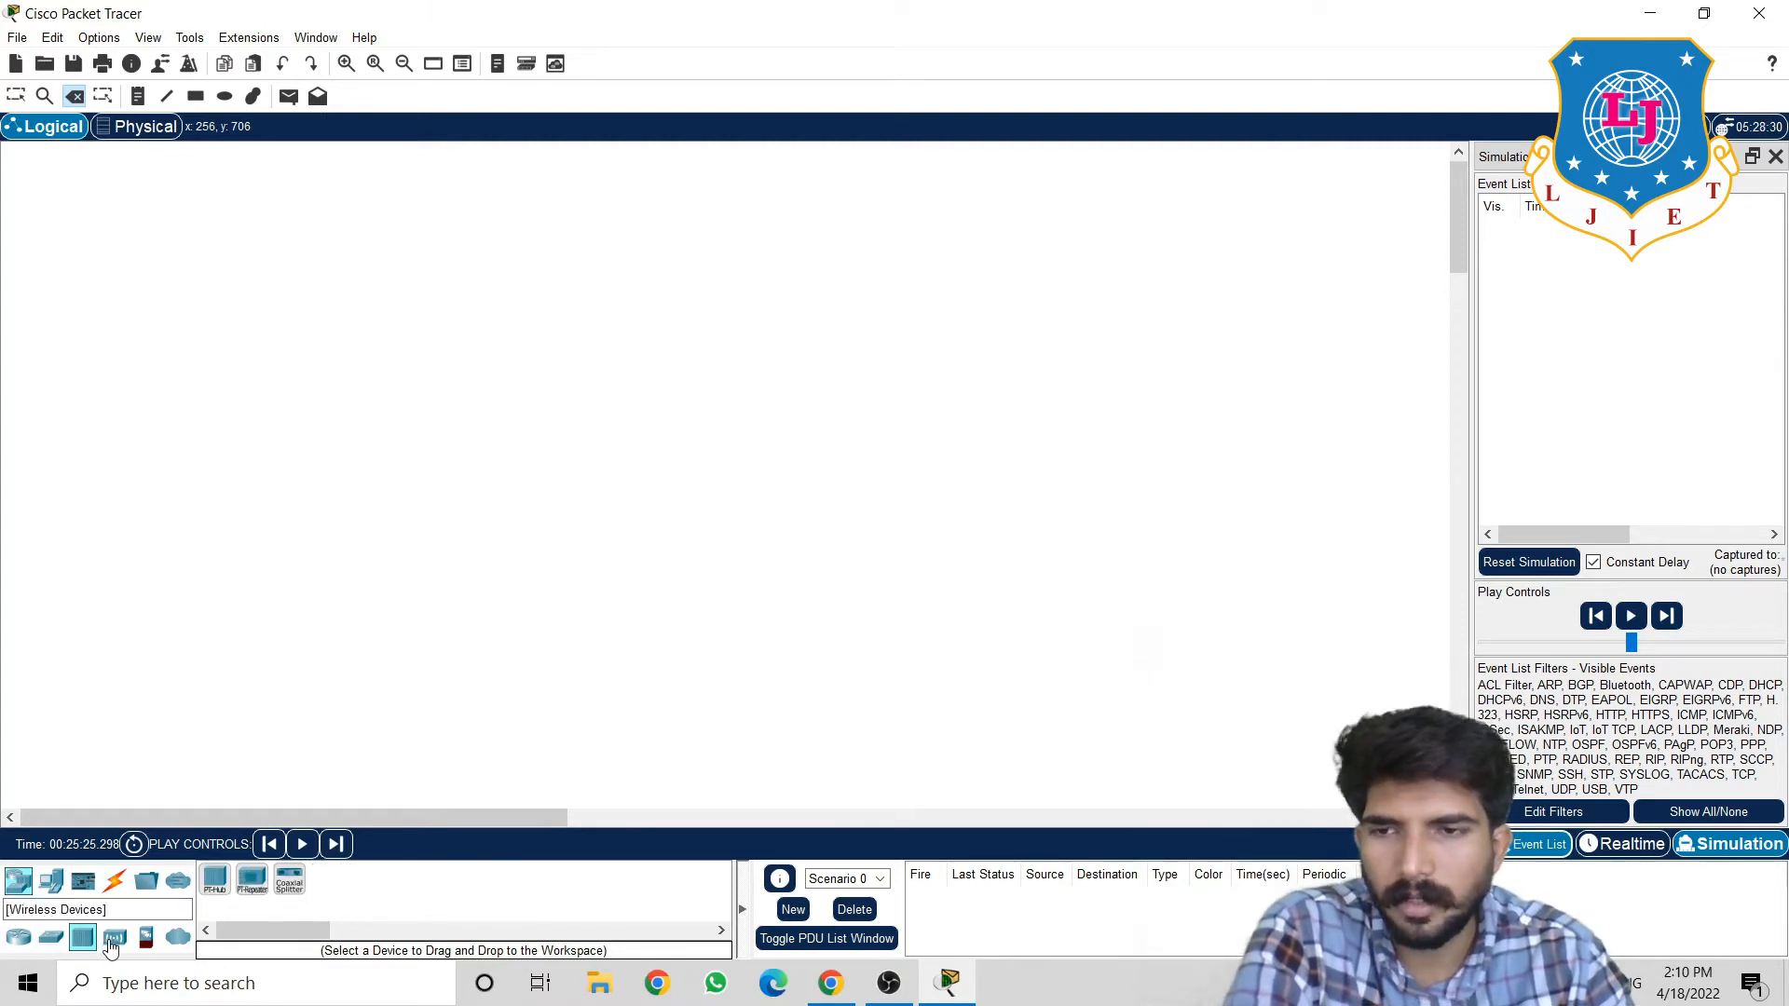
left_click(114, 941)
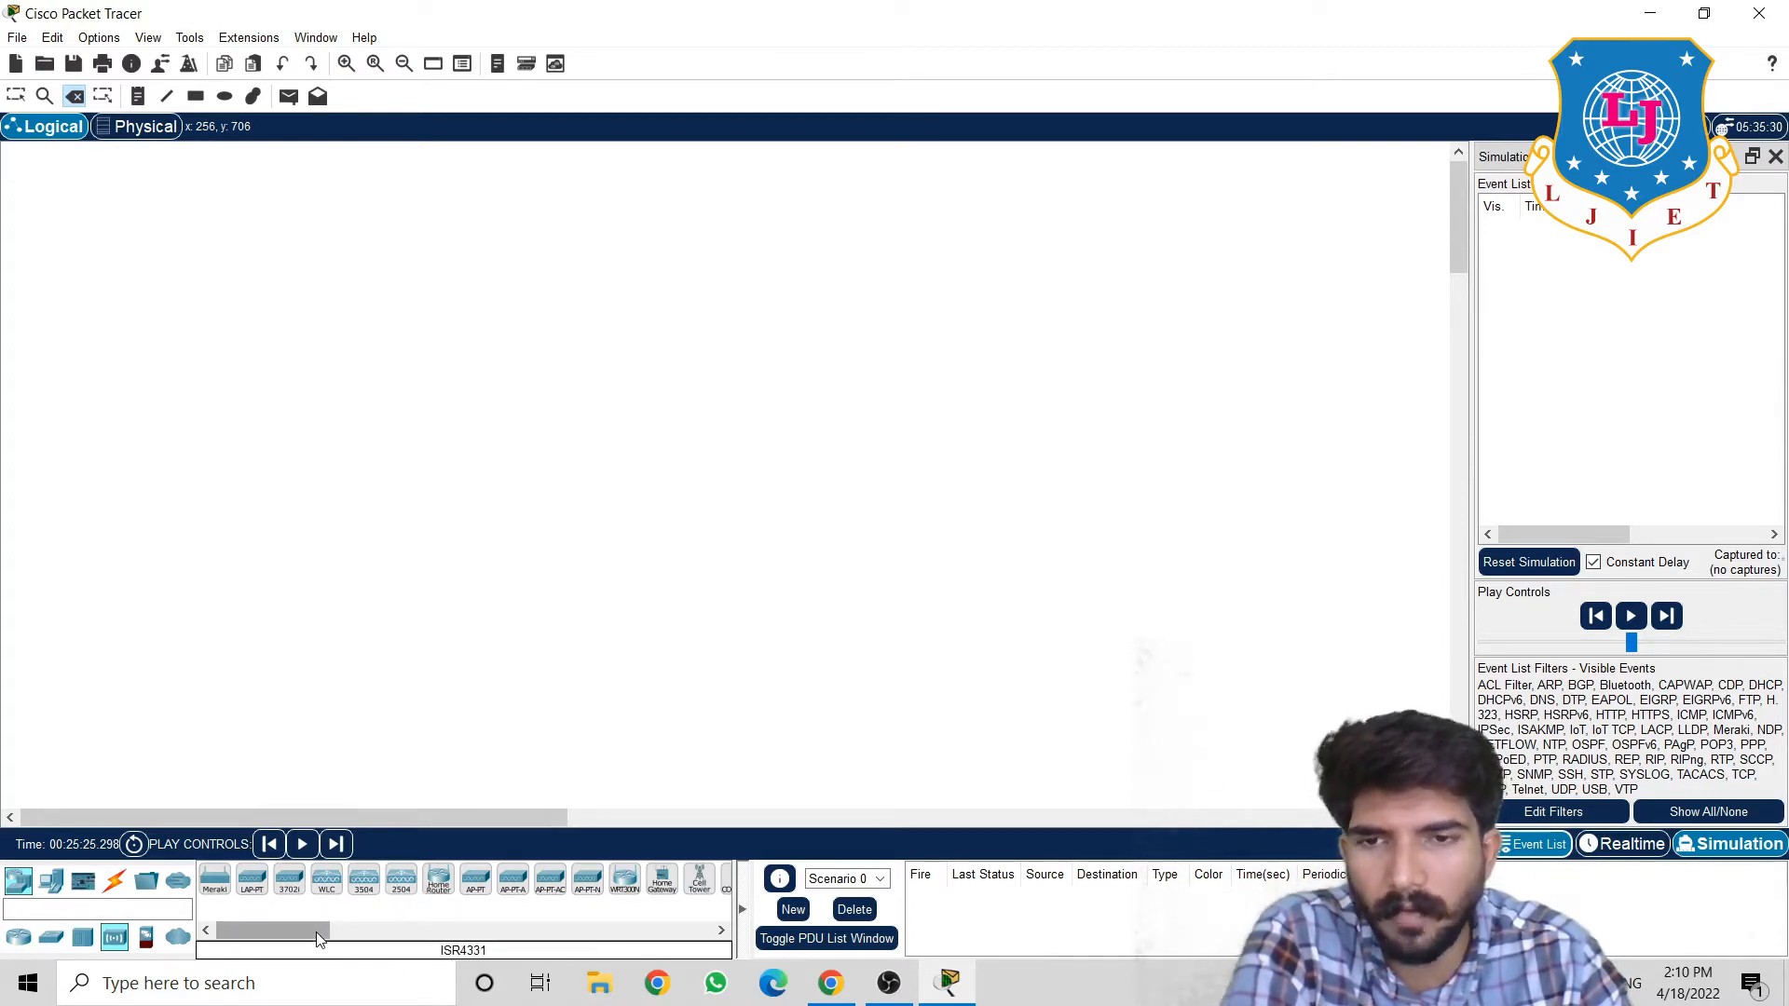
left_click_drag(317, 938, 354, 938)
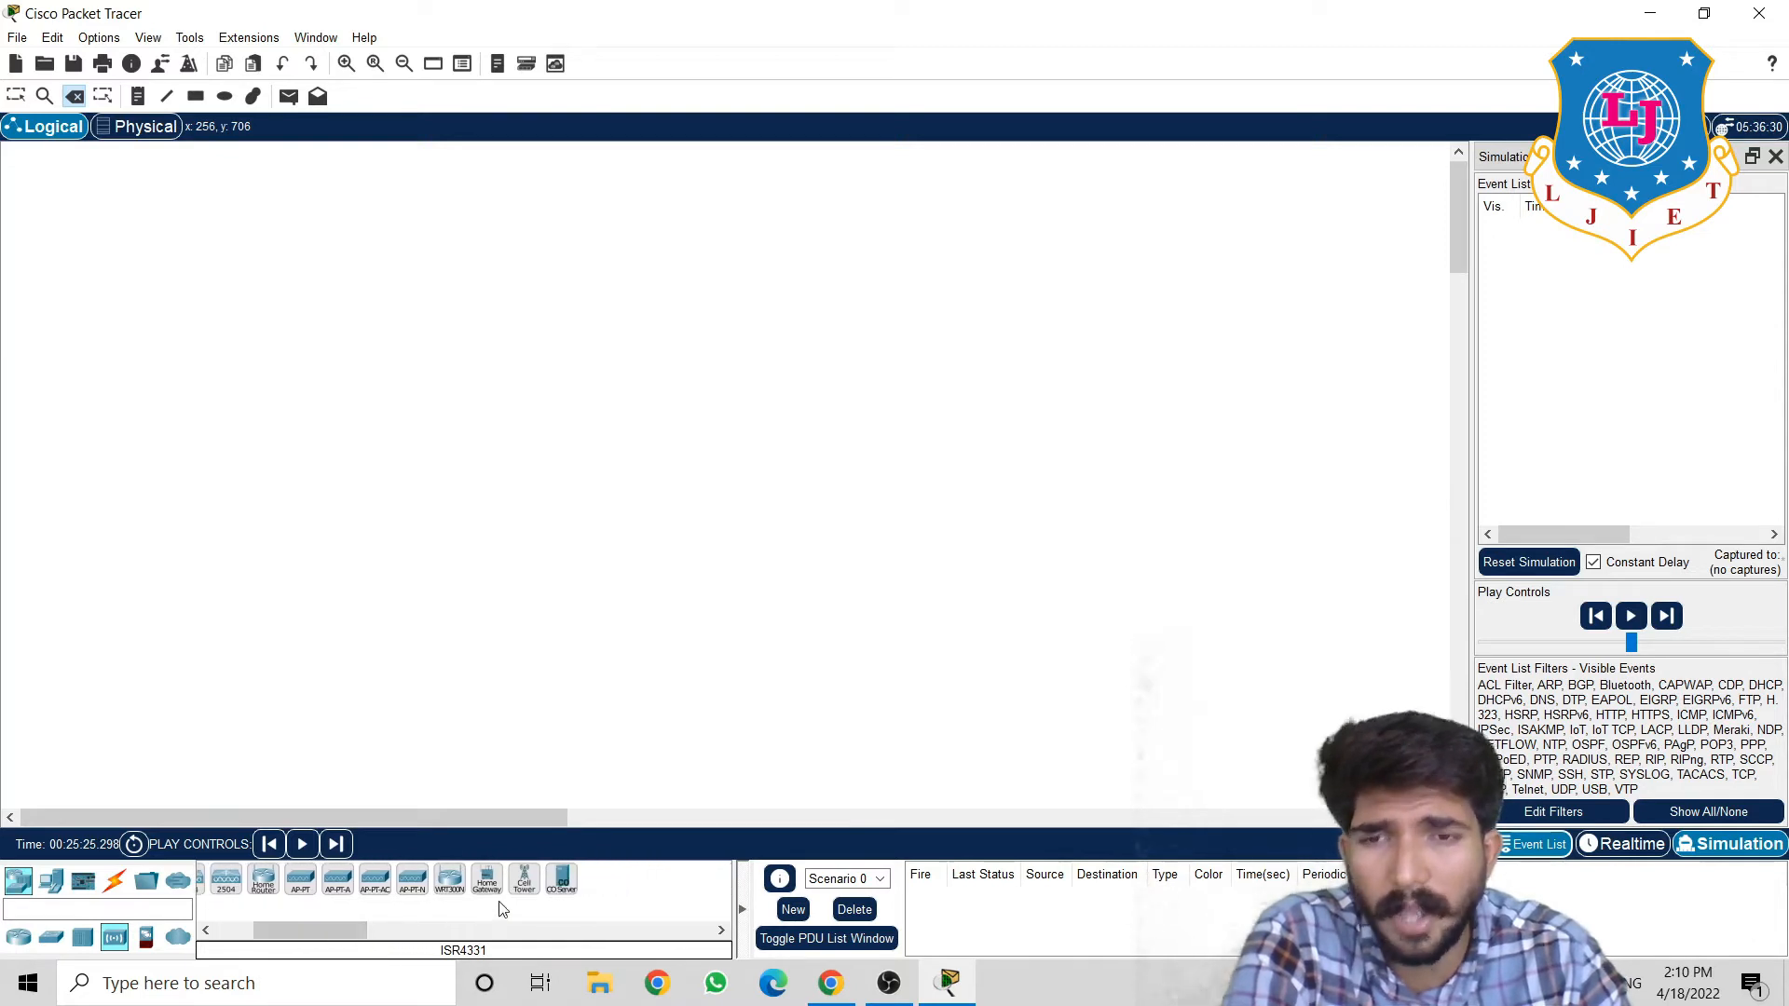
left_click(522, 885)
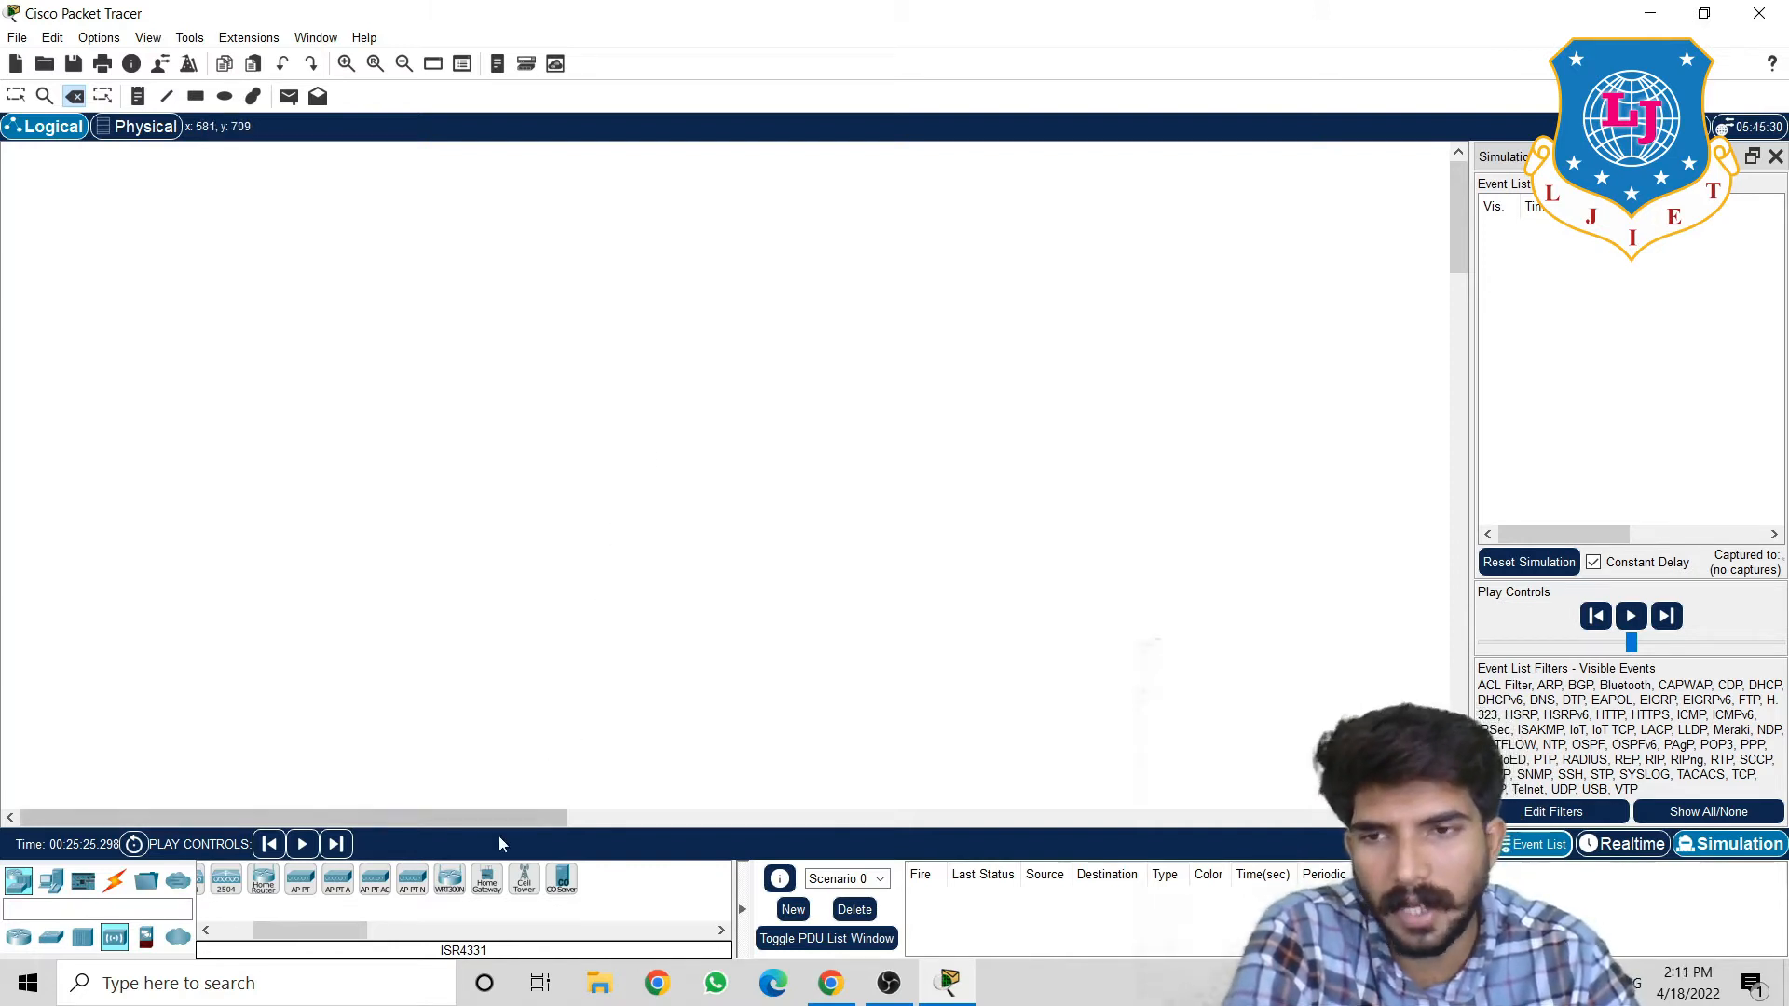
left_click(147, 939)
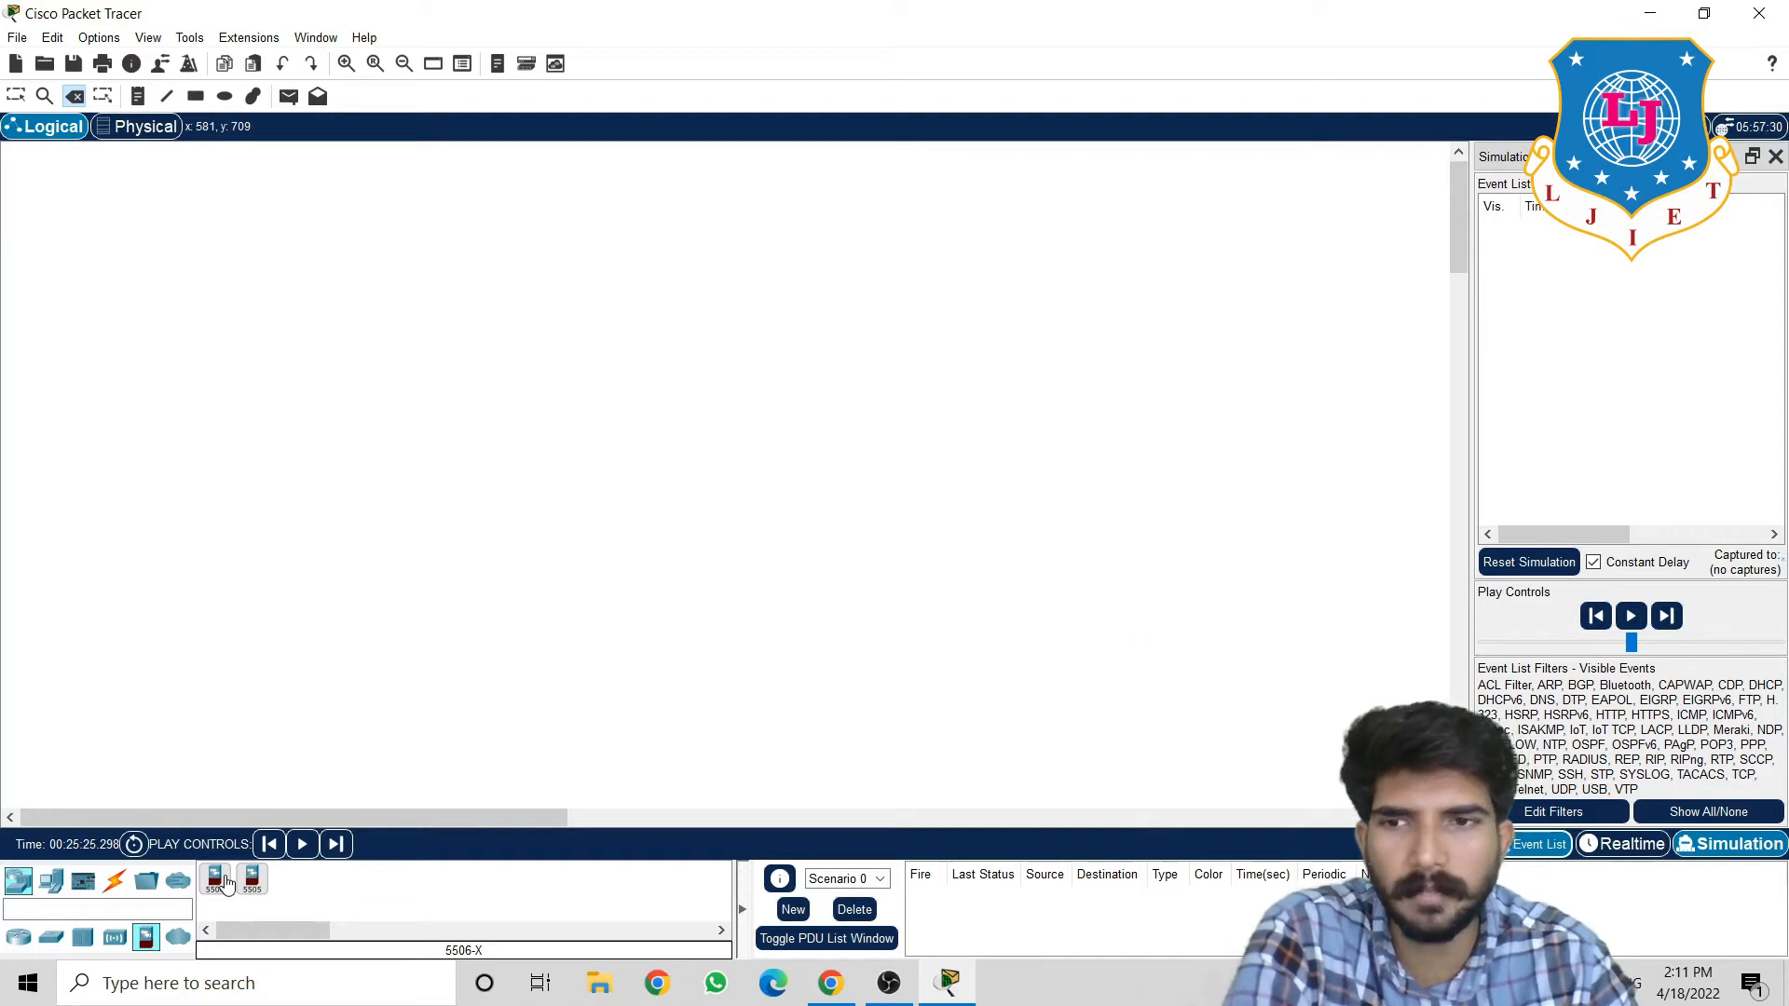
left_click(179, 939)
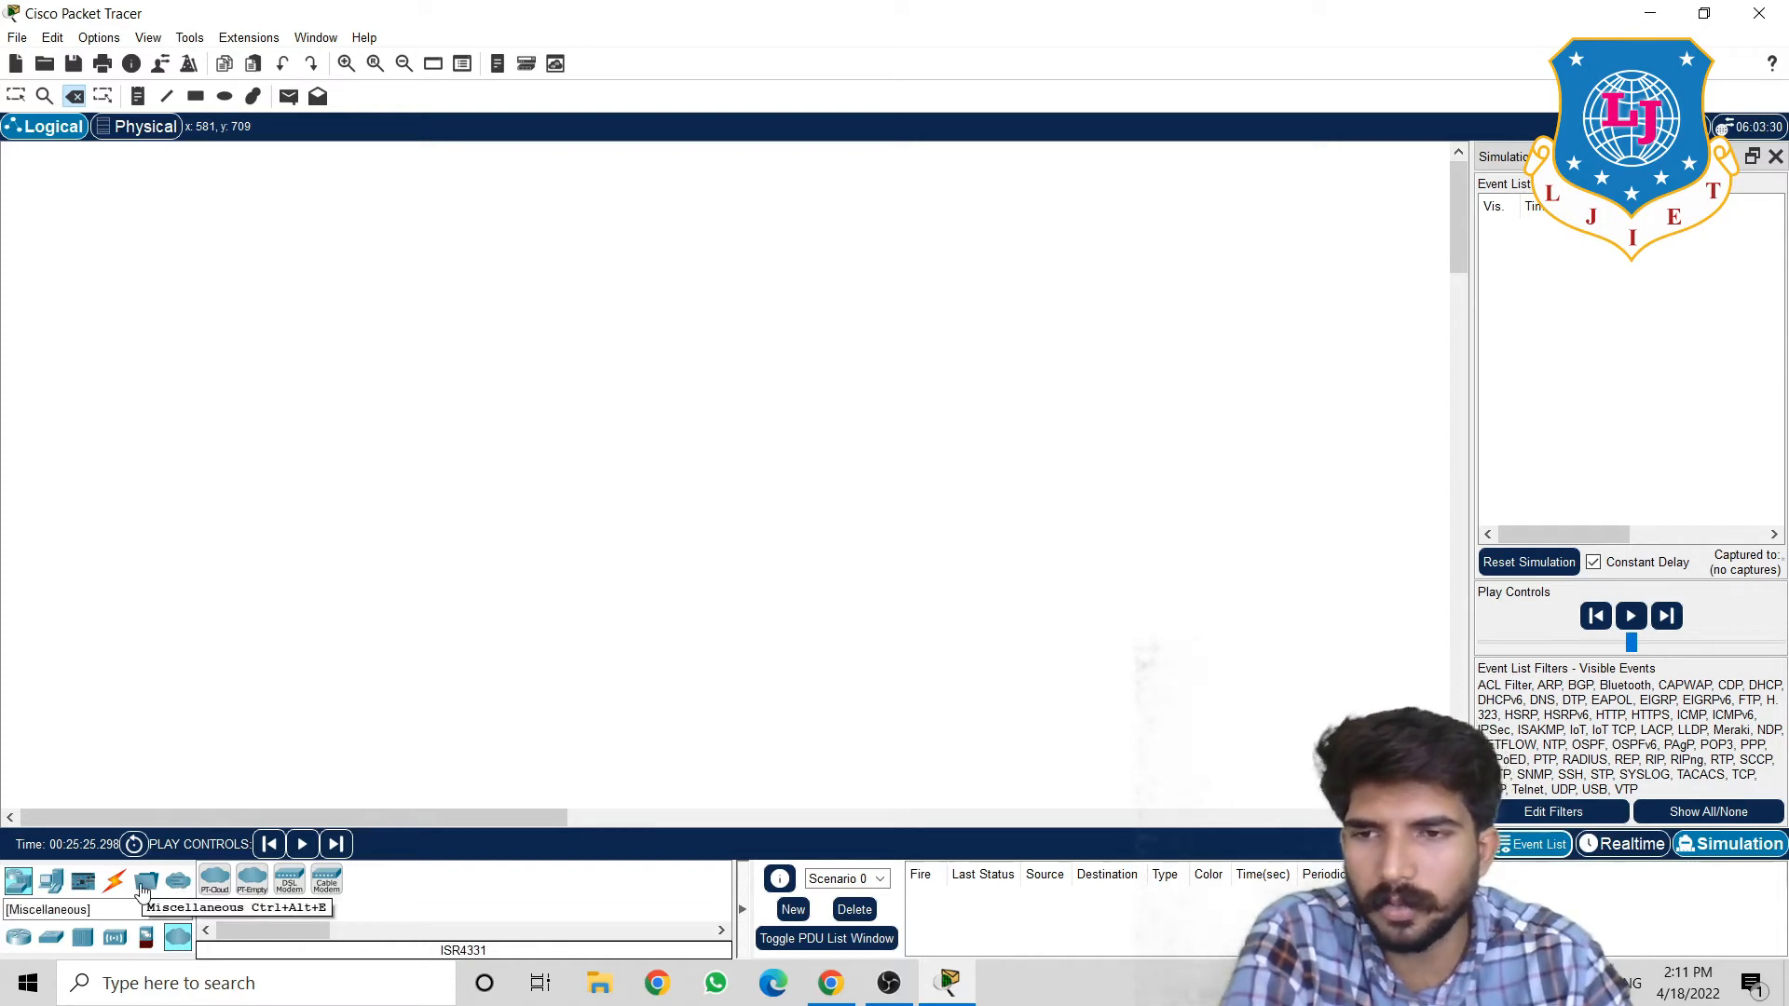
left_click(14, 892)
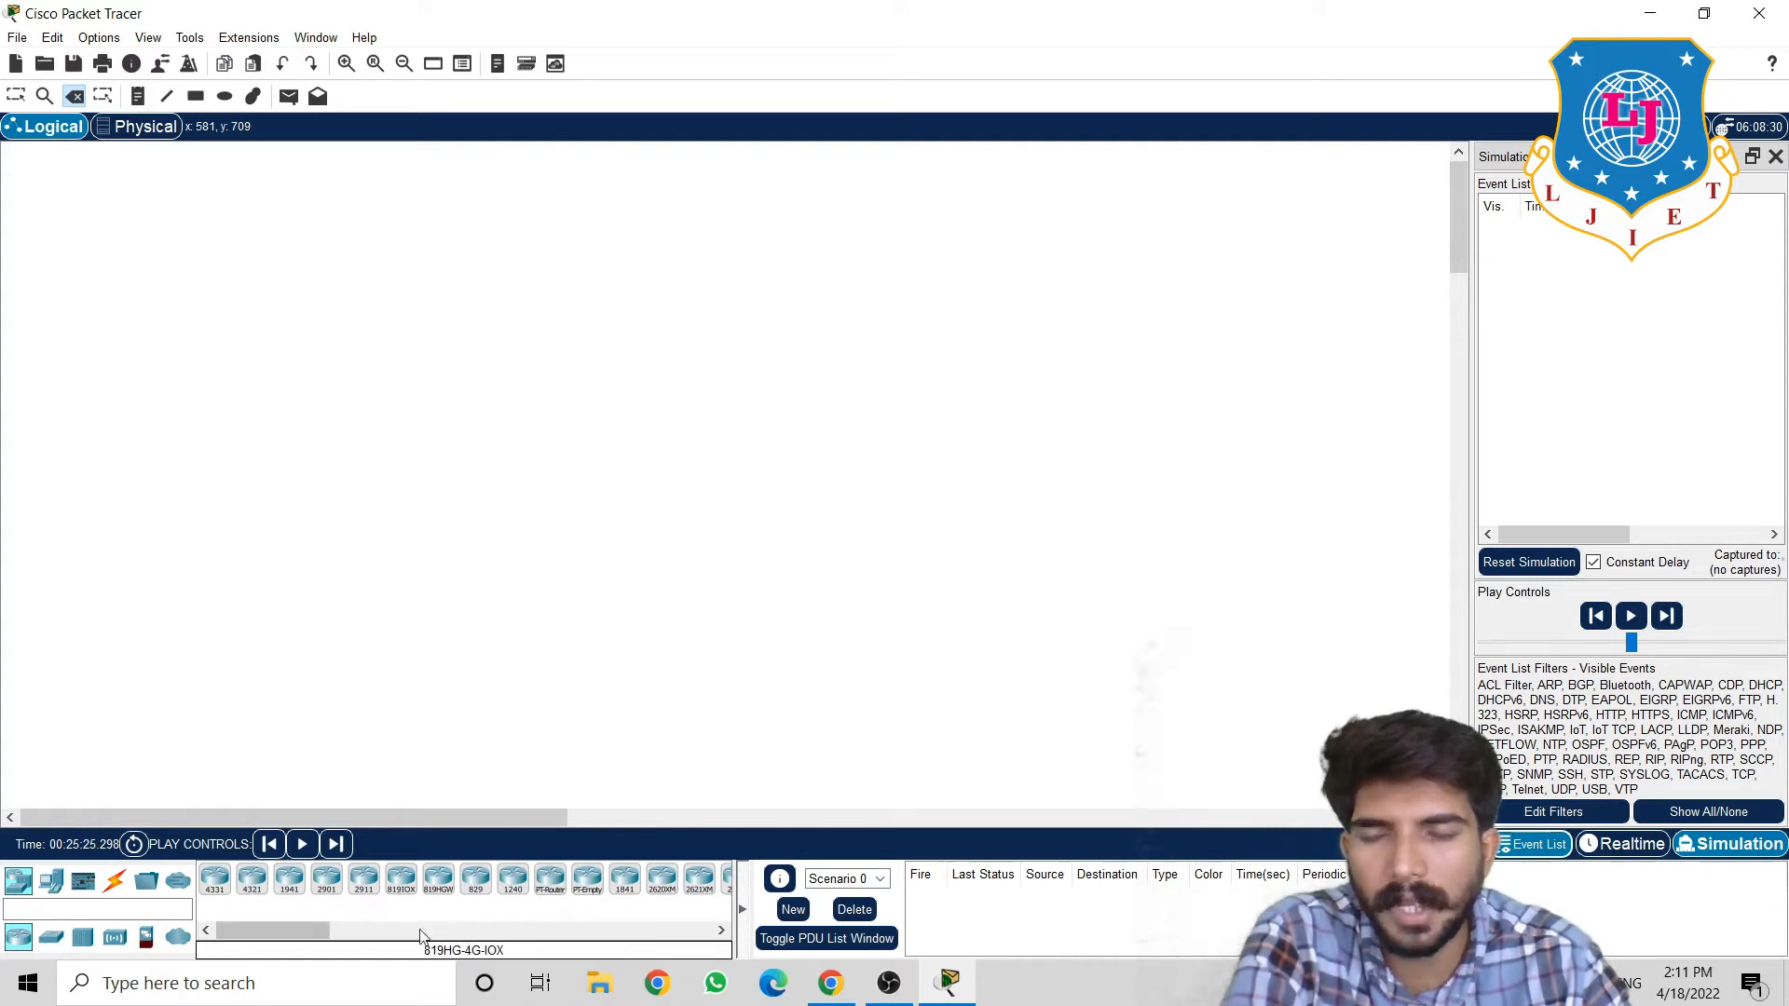
left_click(60, 881)
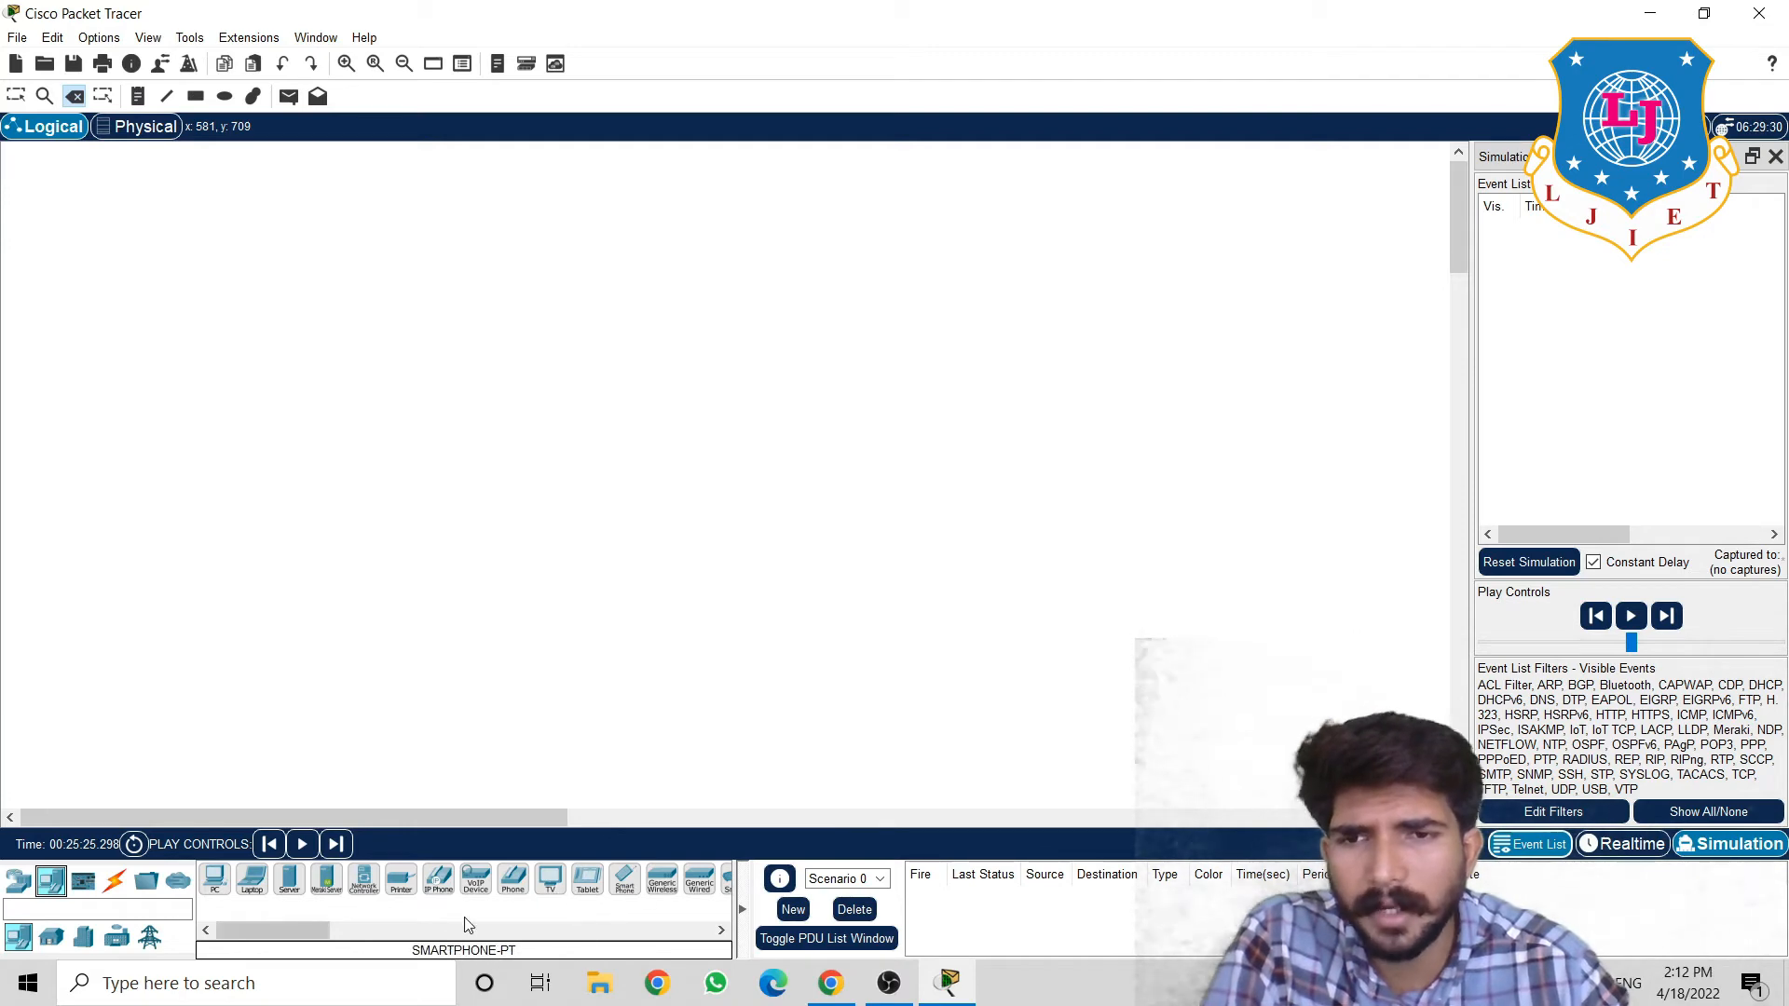
mouse_move(325, 935)
left_mouse_down()
mouse_move(383, 936)
mouse_move(318, 943)
left_mouse_up()
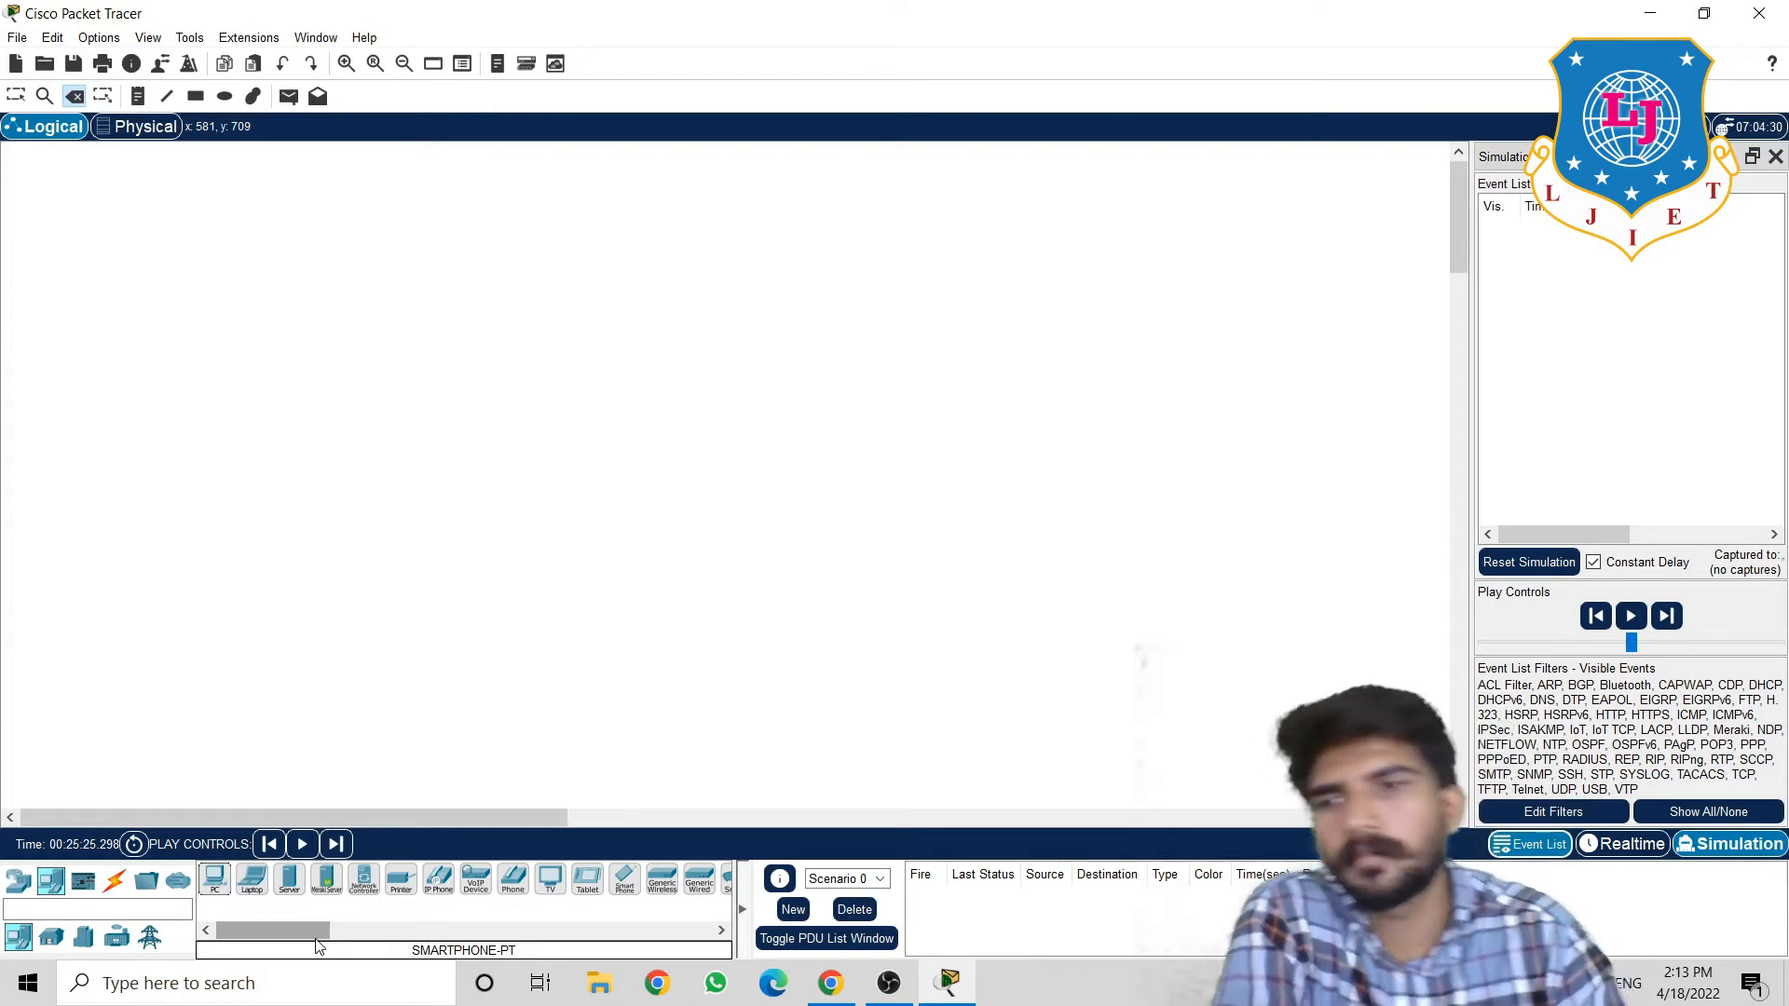
Place an SBC board in the workspace and inspect its physical device view enlarged
left_click(85, 883)
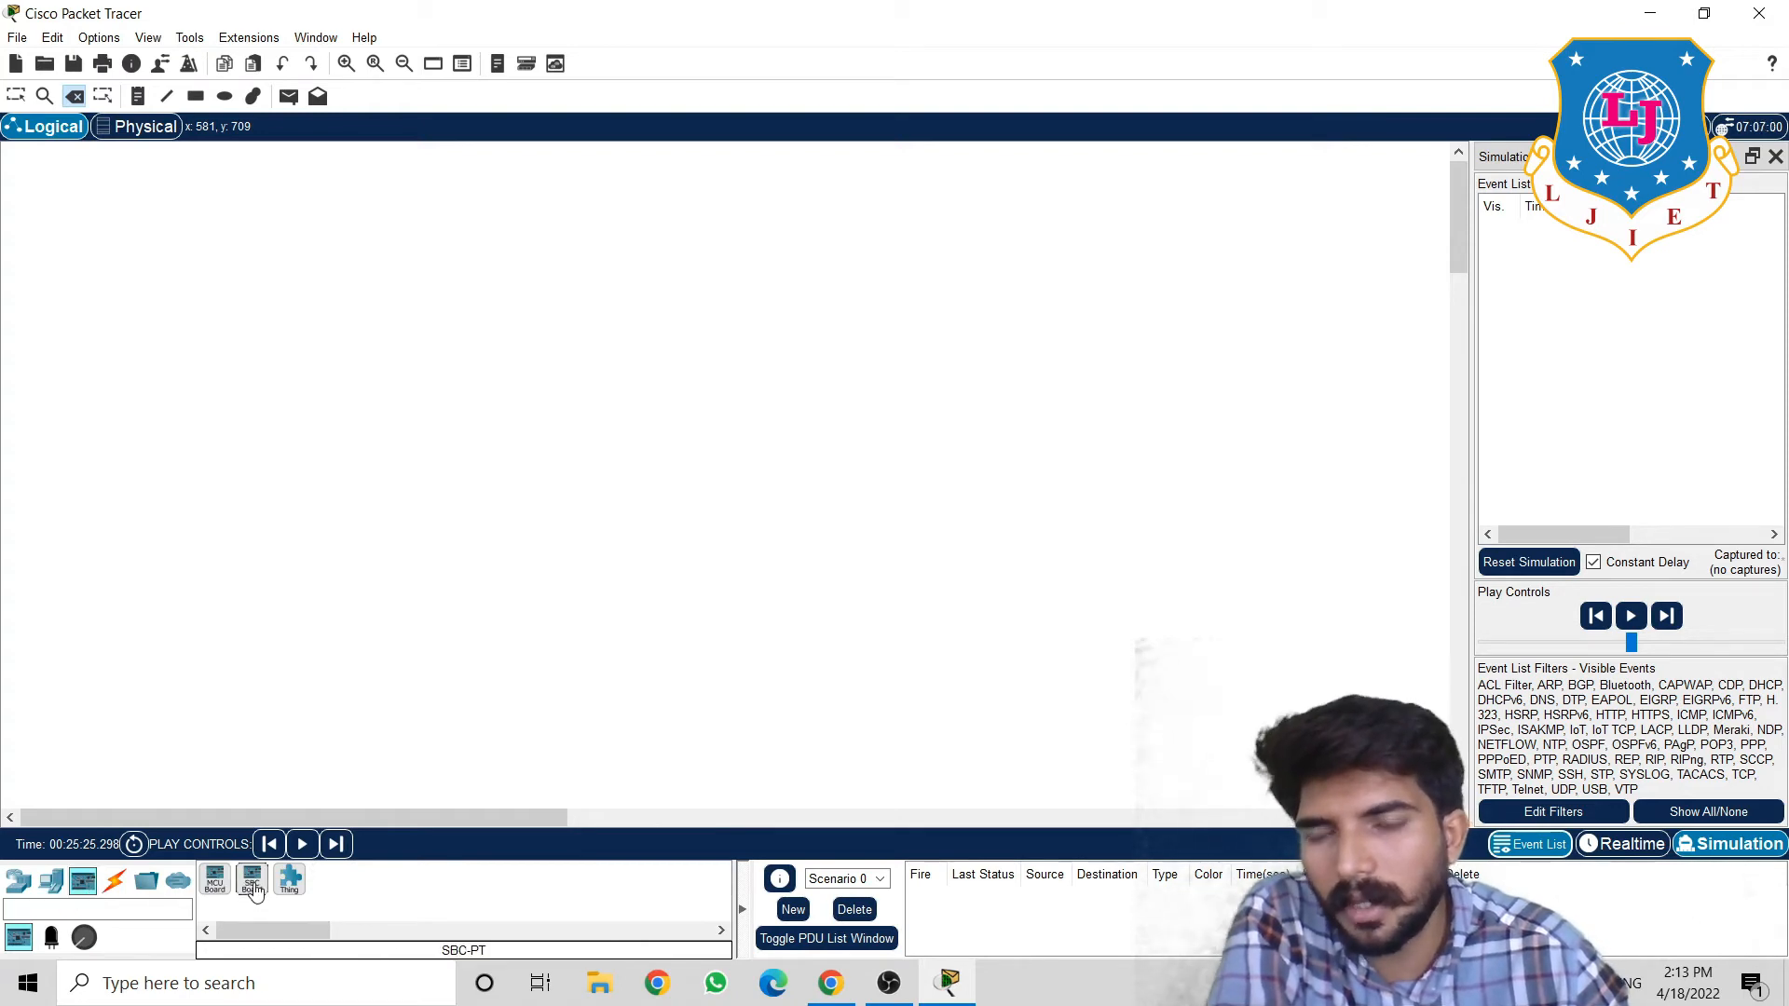
left_click_drag(253, 891, 513, 523)
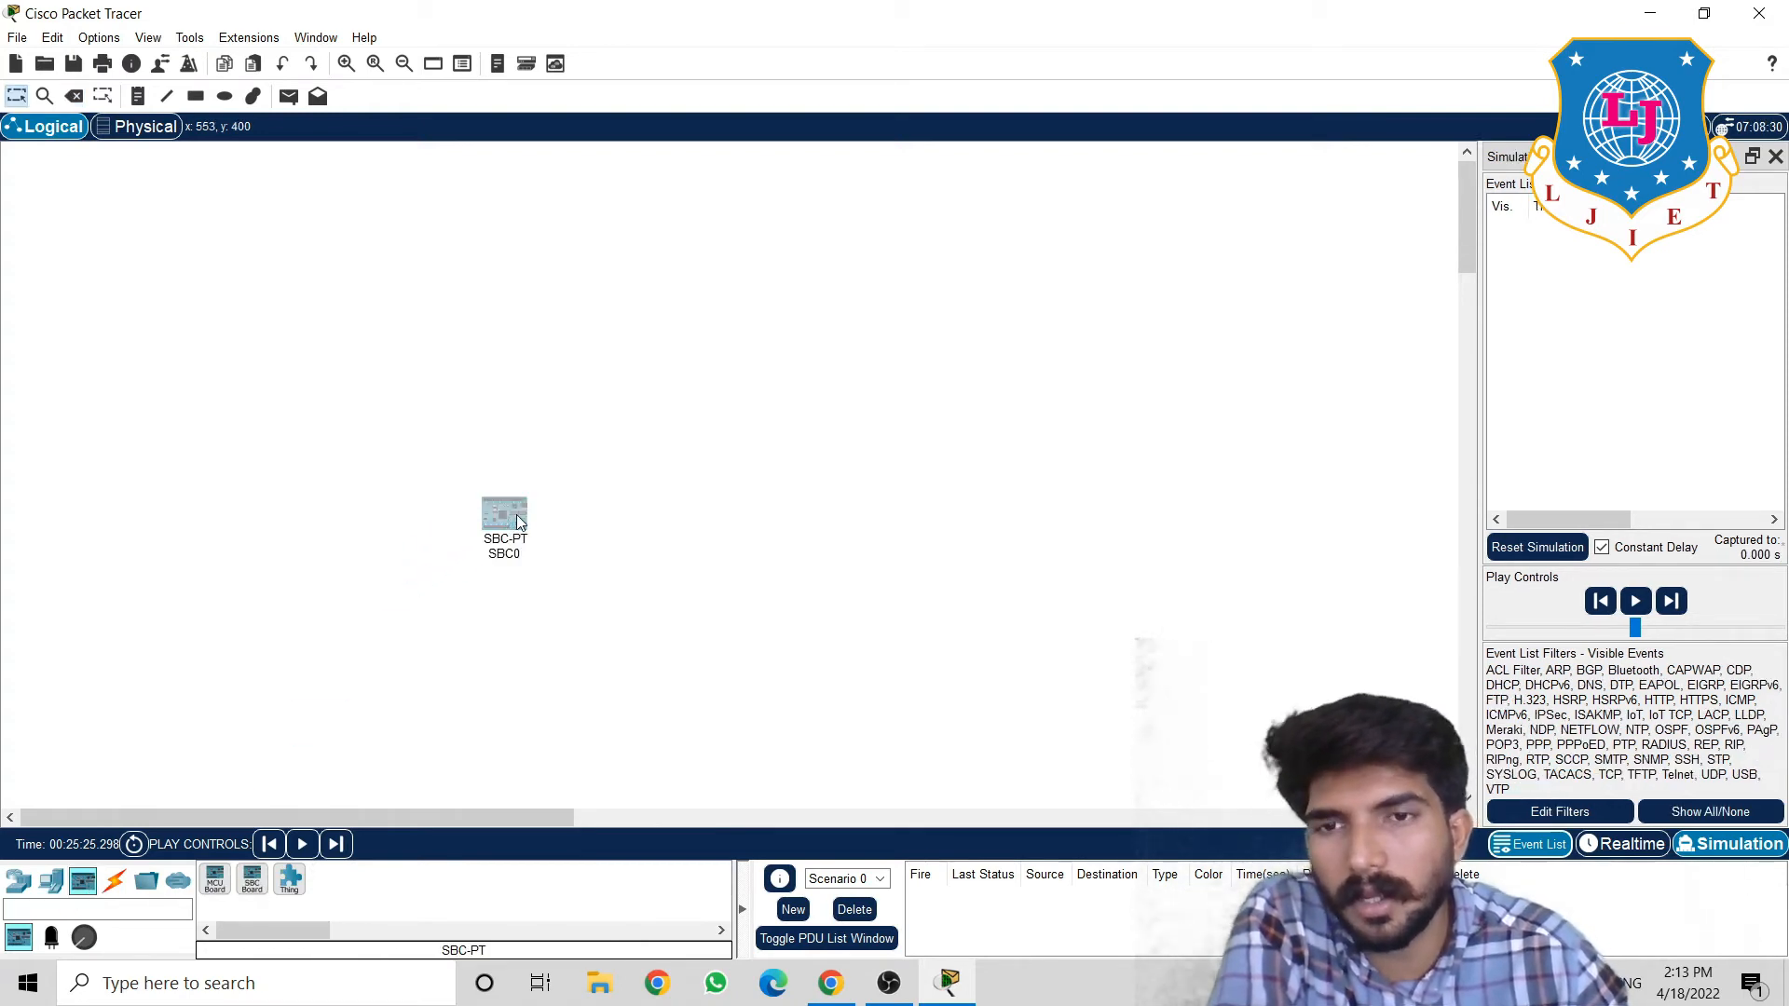
left_click(518, 518)
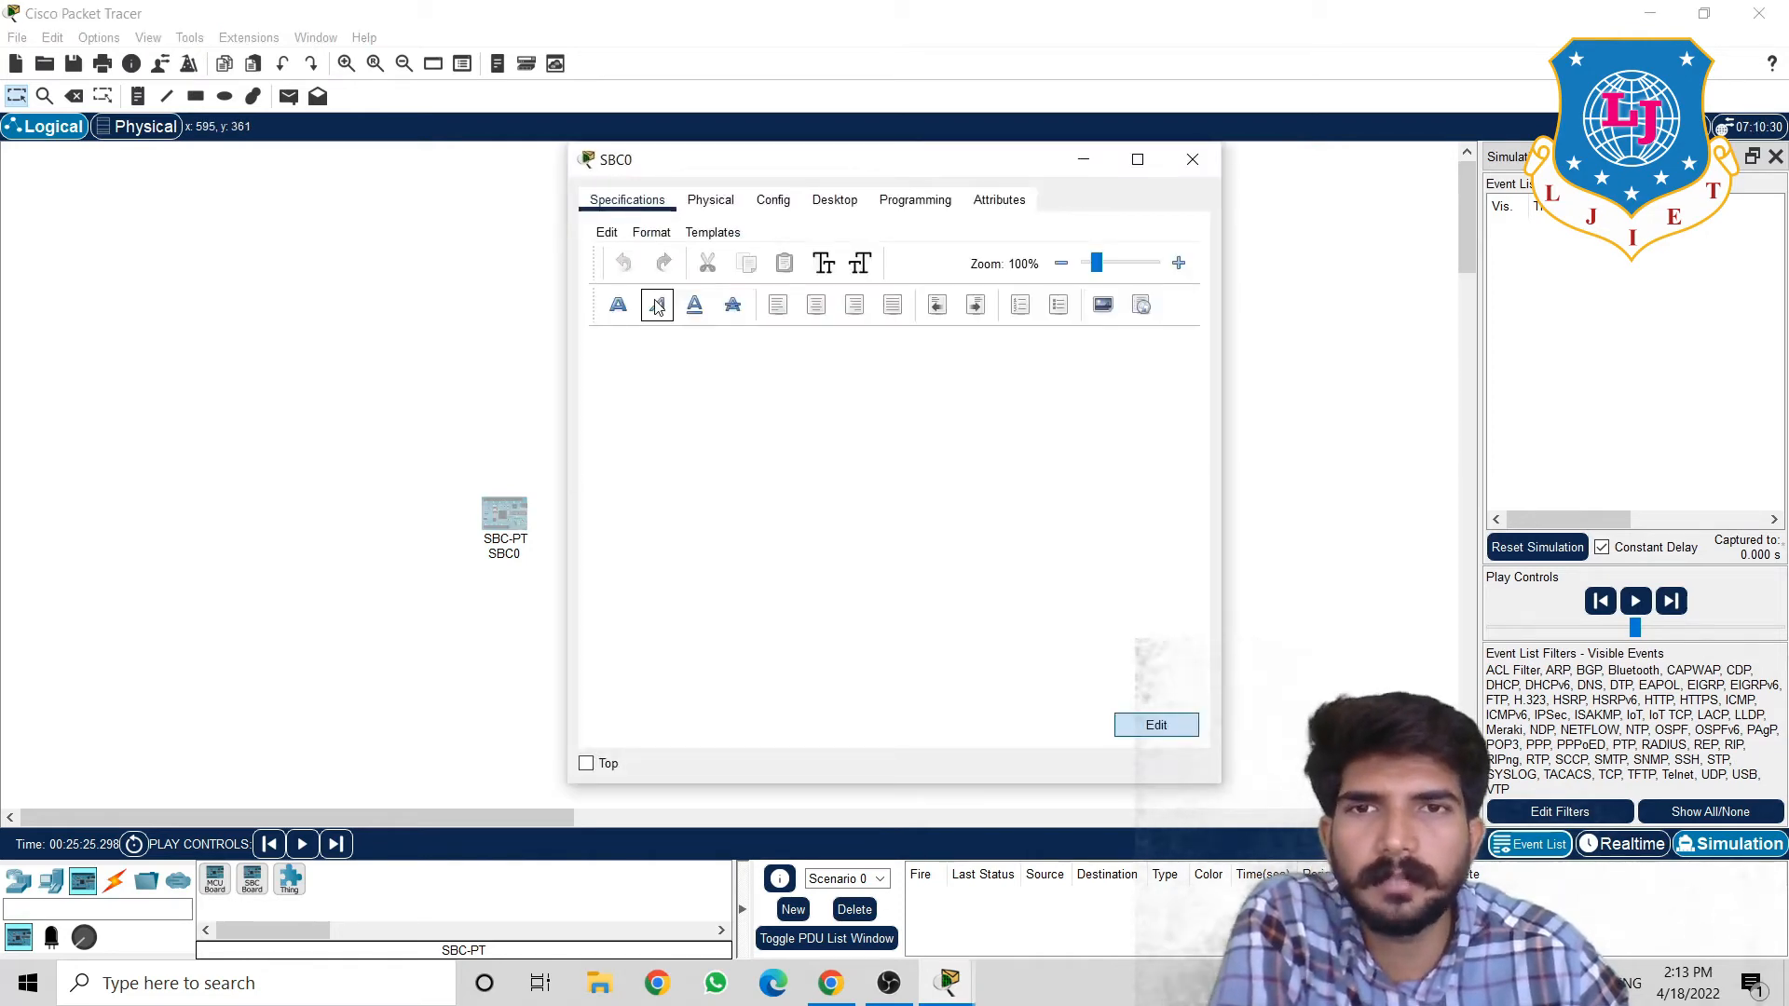
left_click(707, 202)
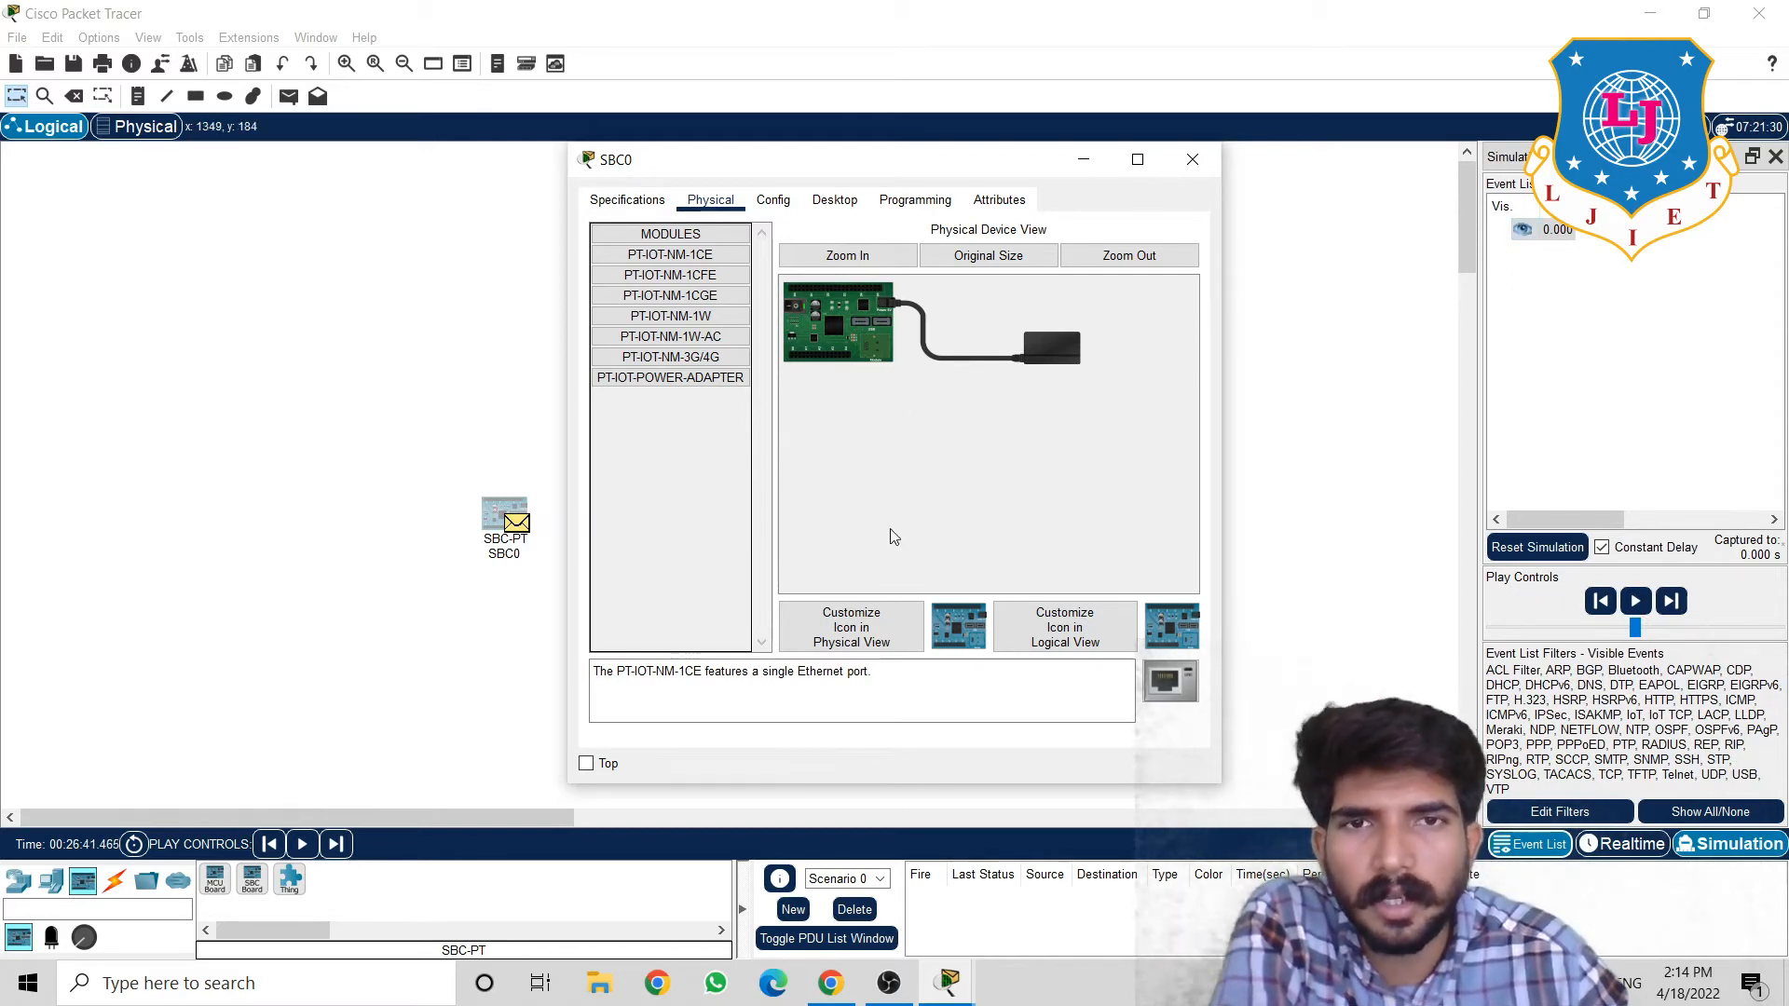
left_click(869, 260)
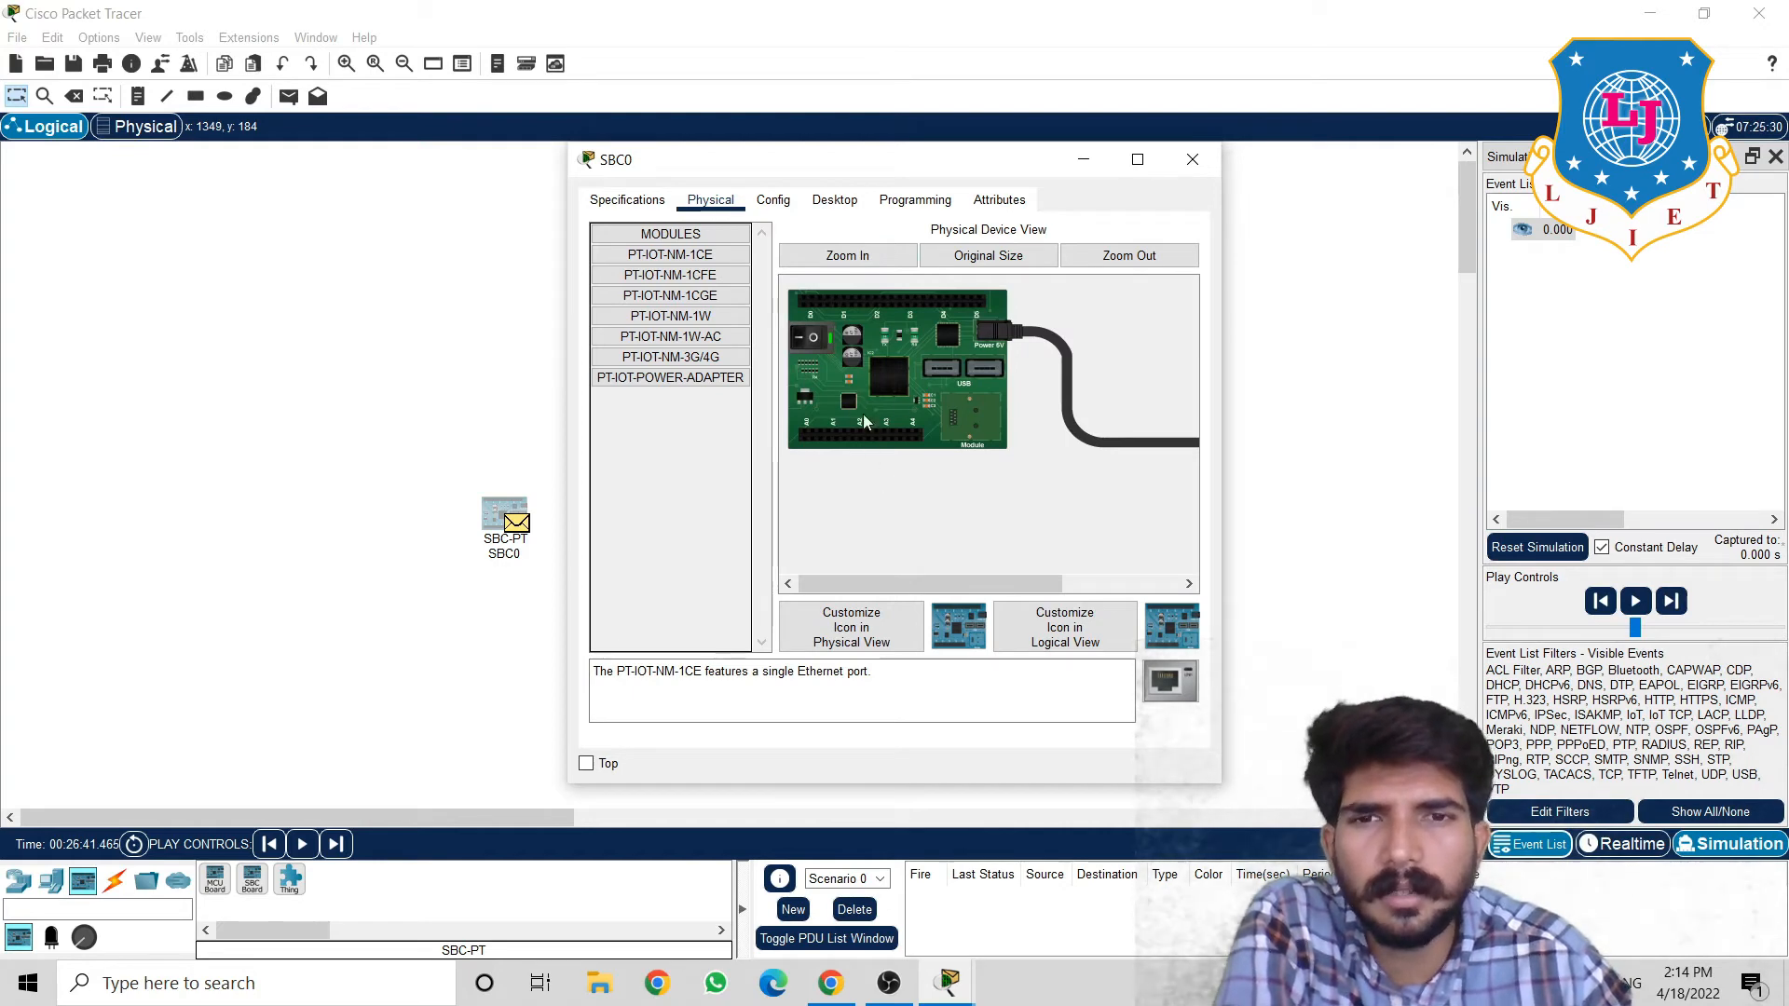
Review the SBC board's desktop applications, global settings, and Wireless3 and Bluetooth interface settings, and close its window
left_click(779, 202)
left_click(823, 207)
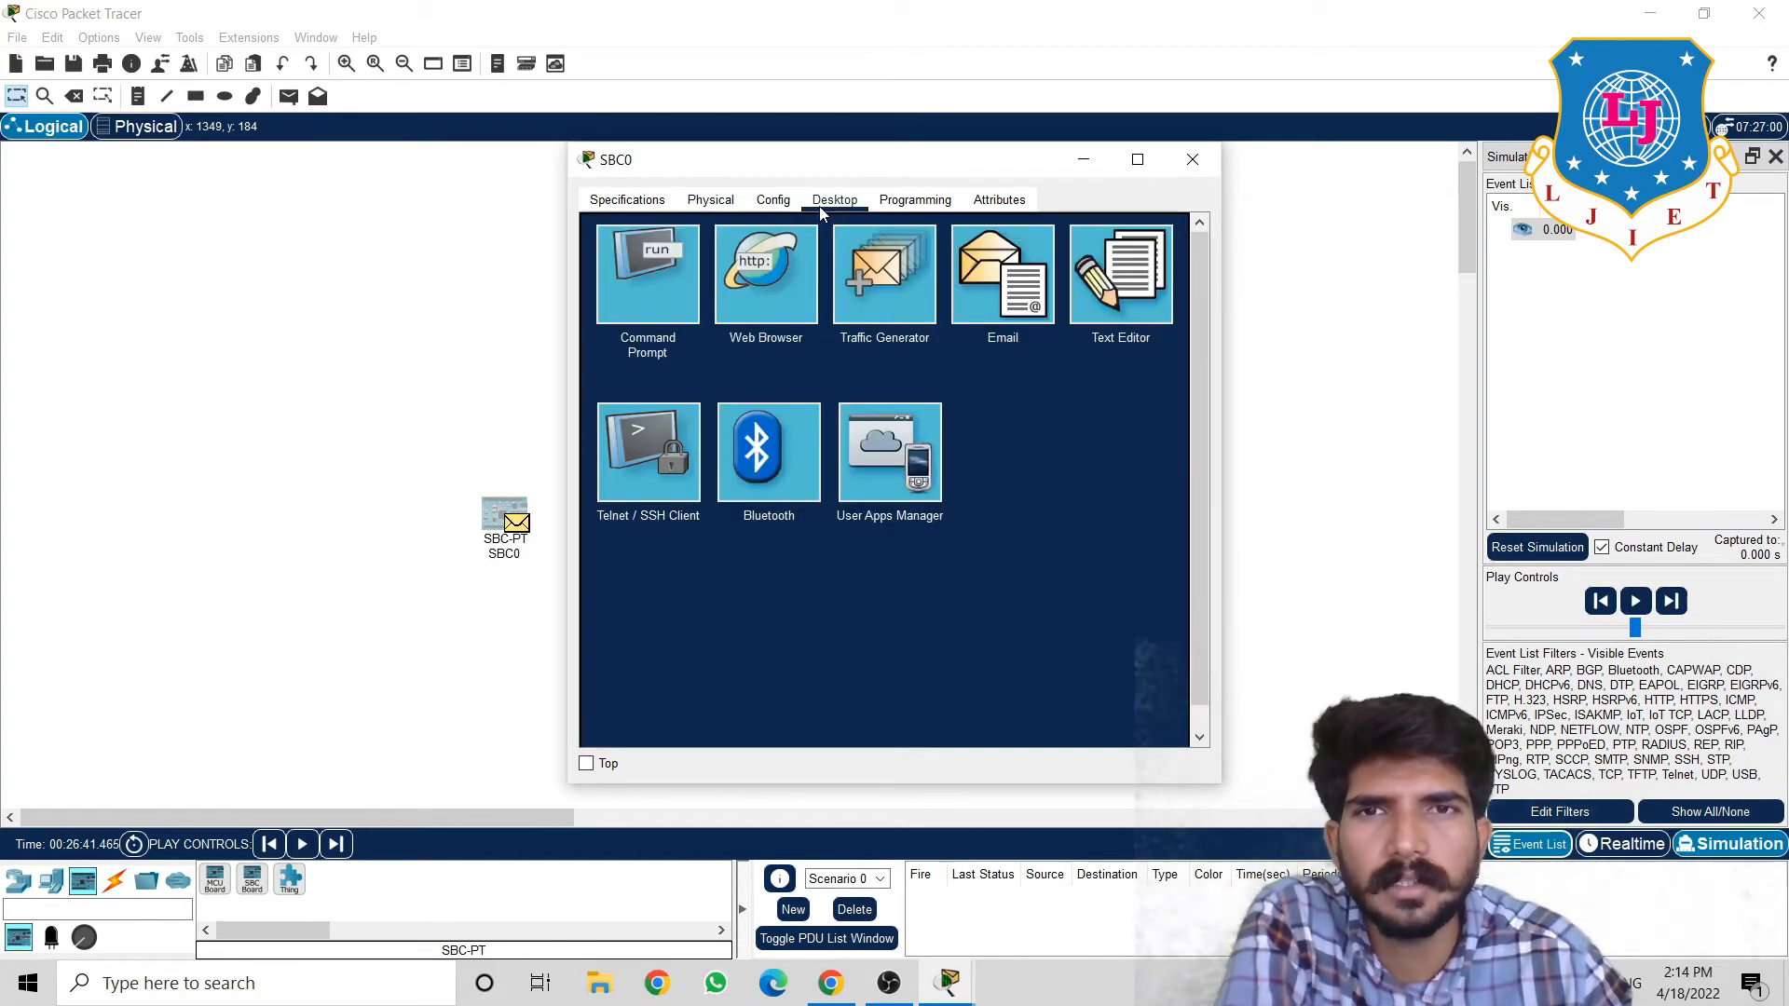
left_click(766, 204)
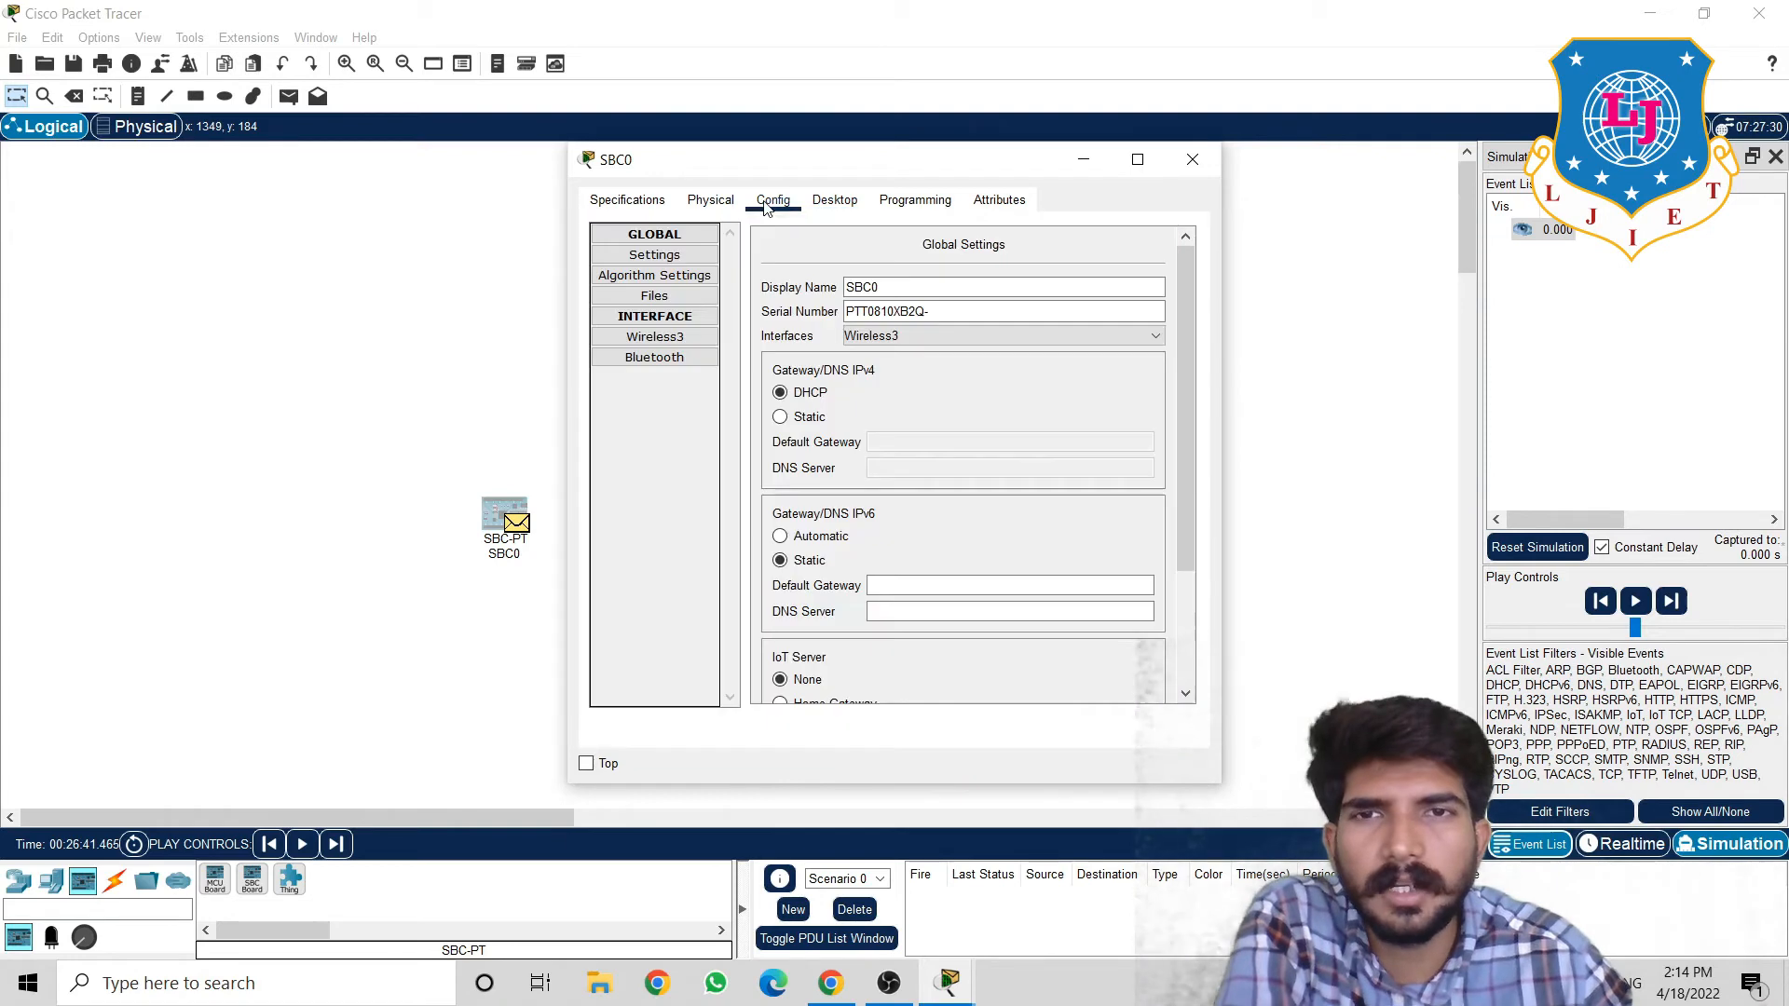
left_click(682, 342)
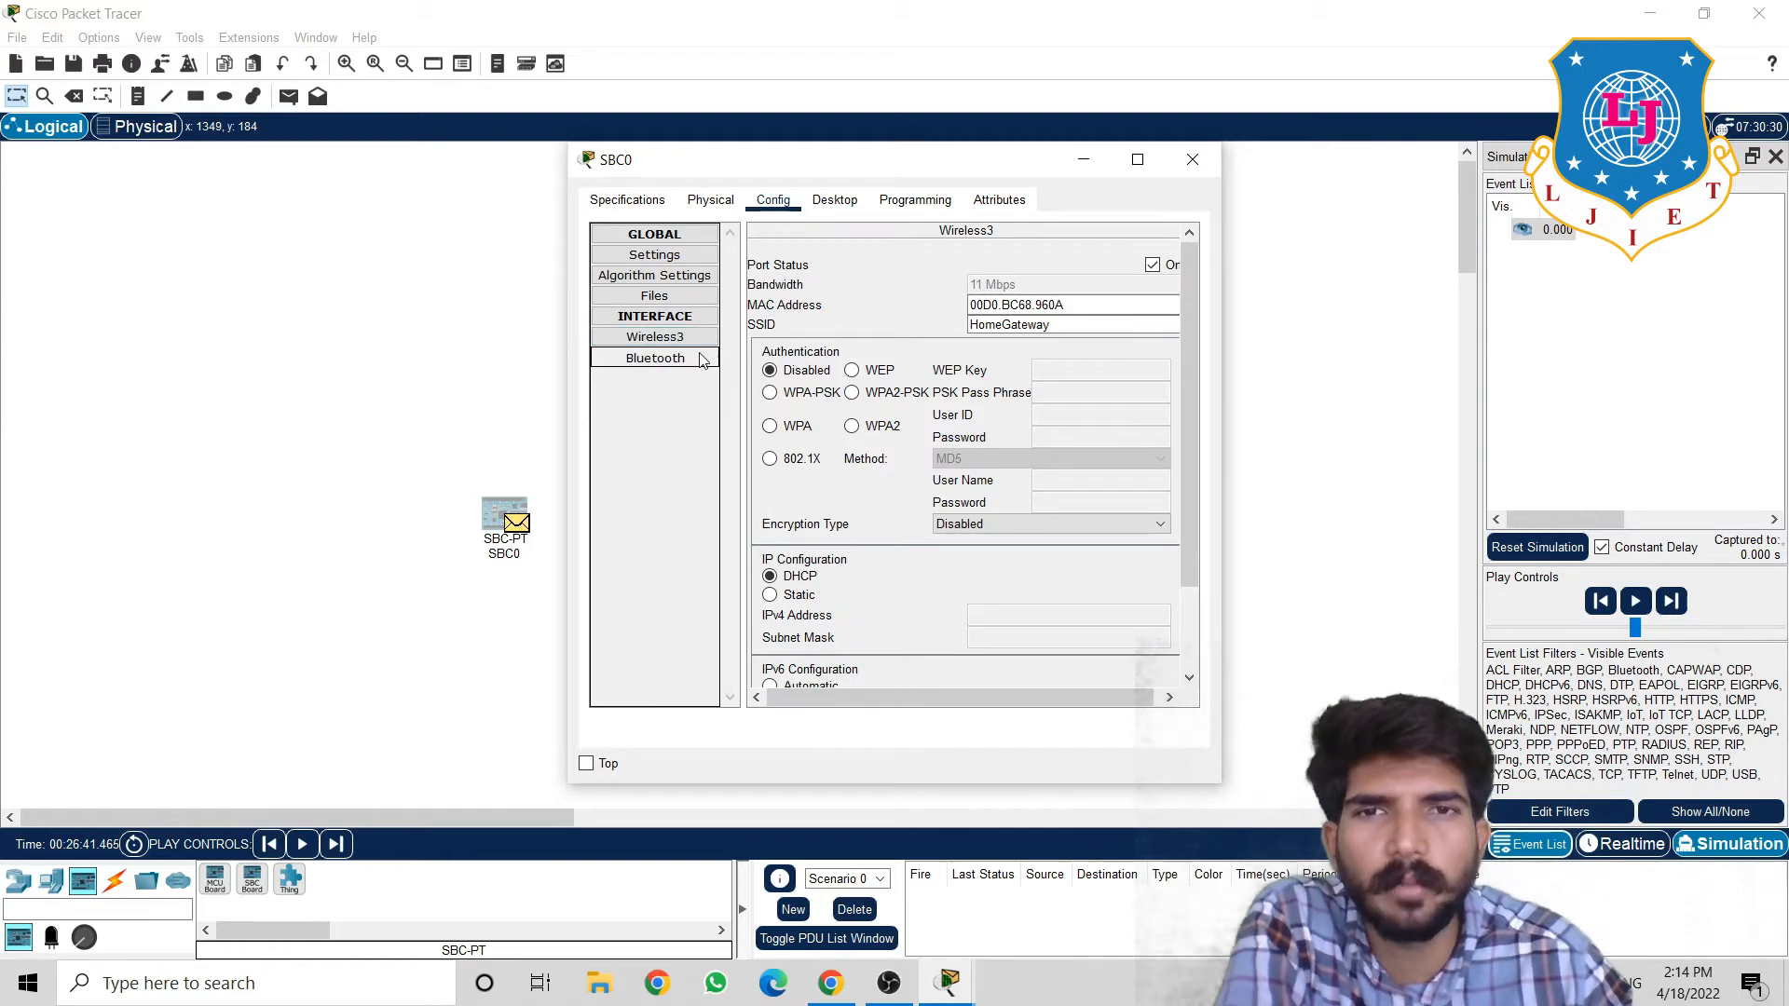
left_click(702, 361)
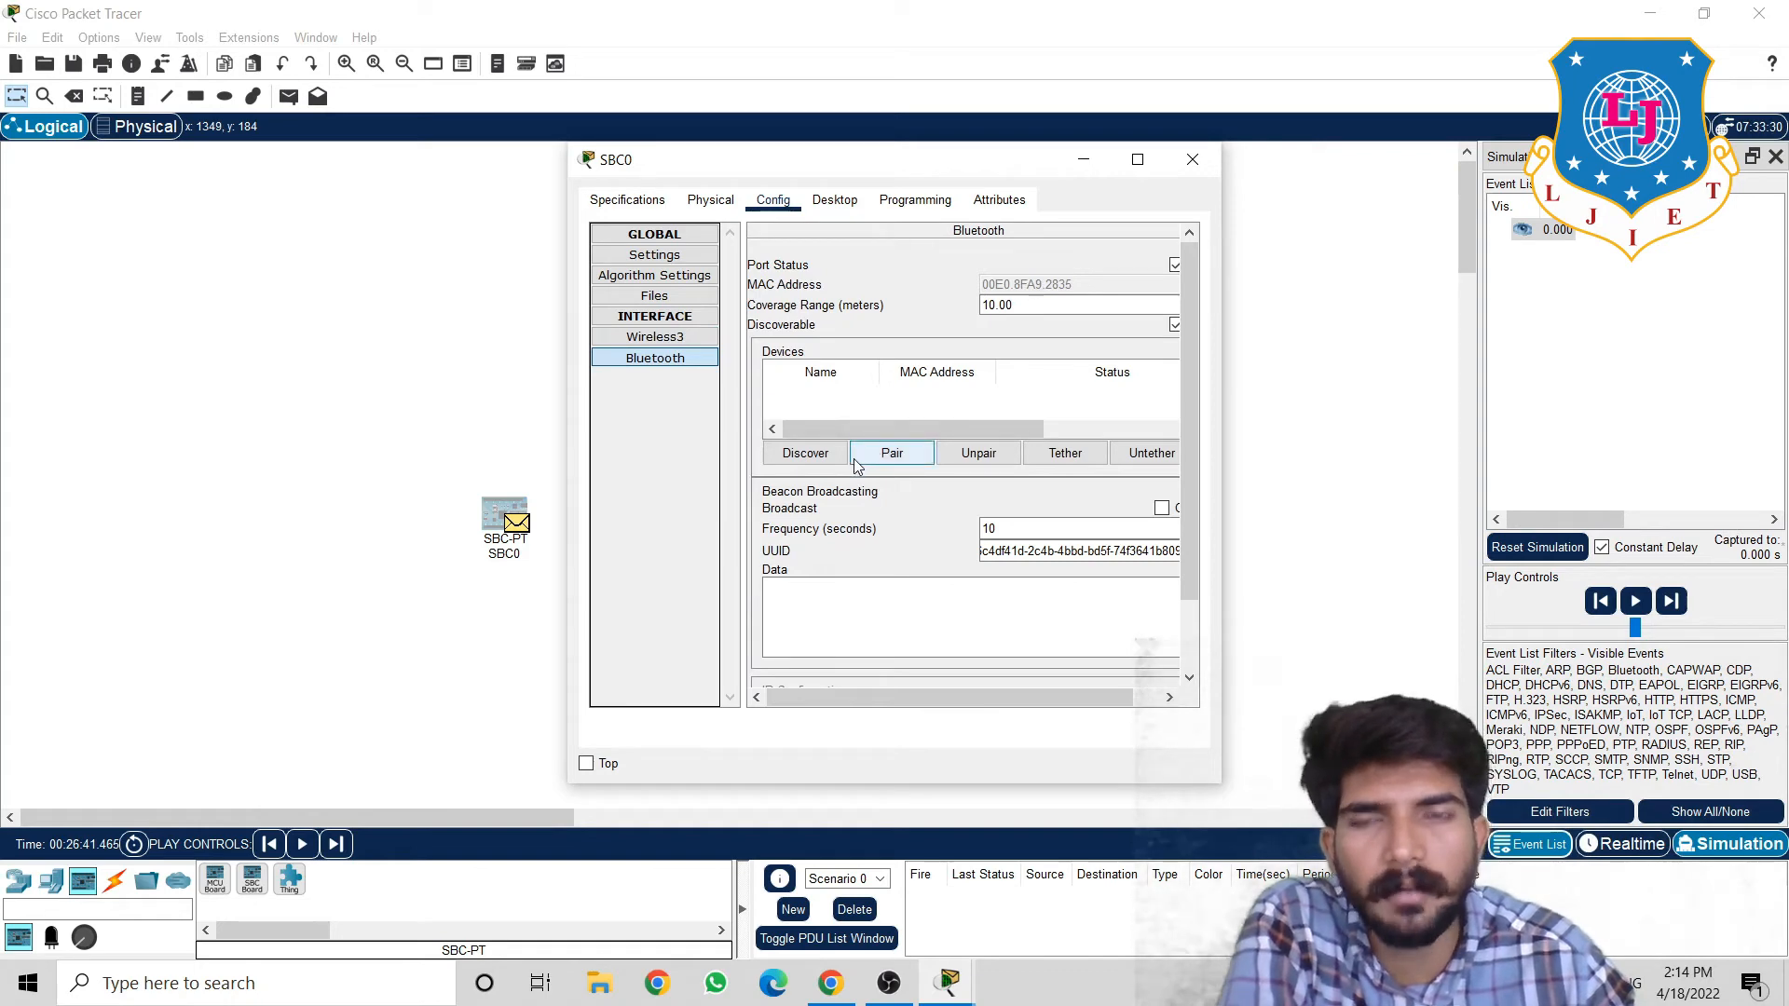
left_click(1182, 174)
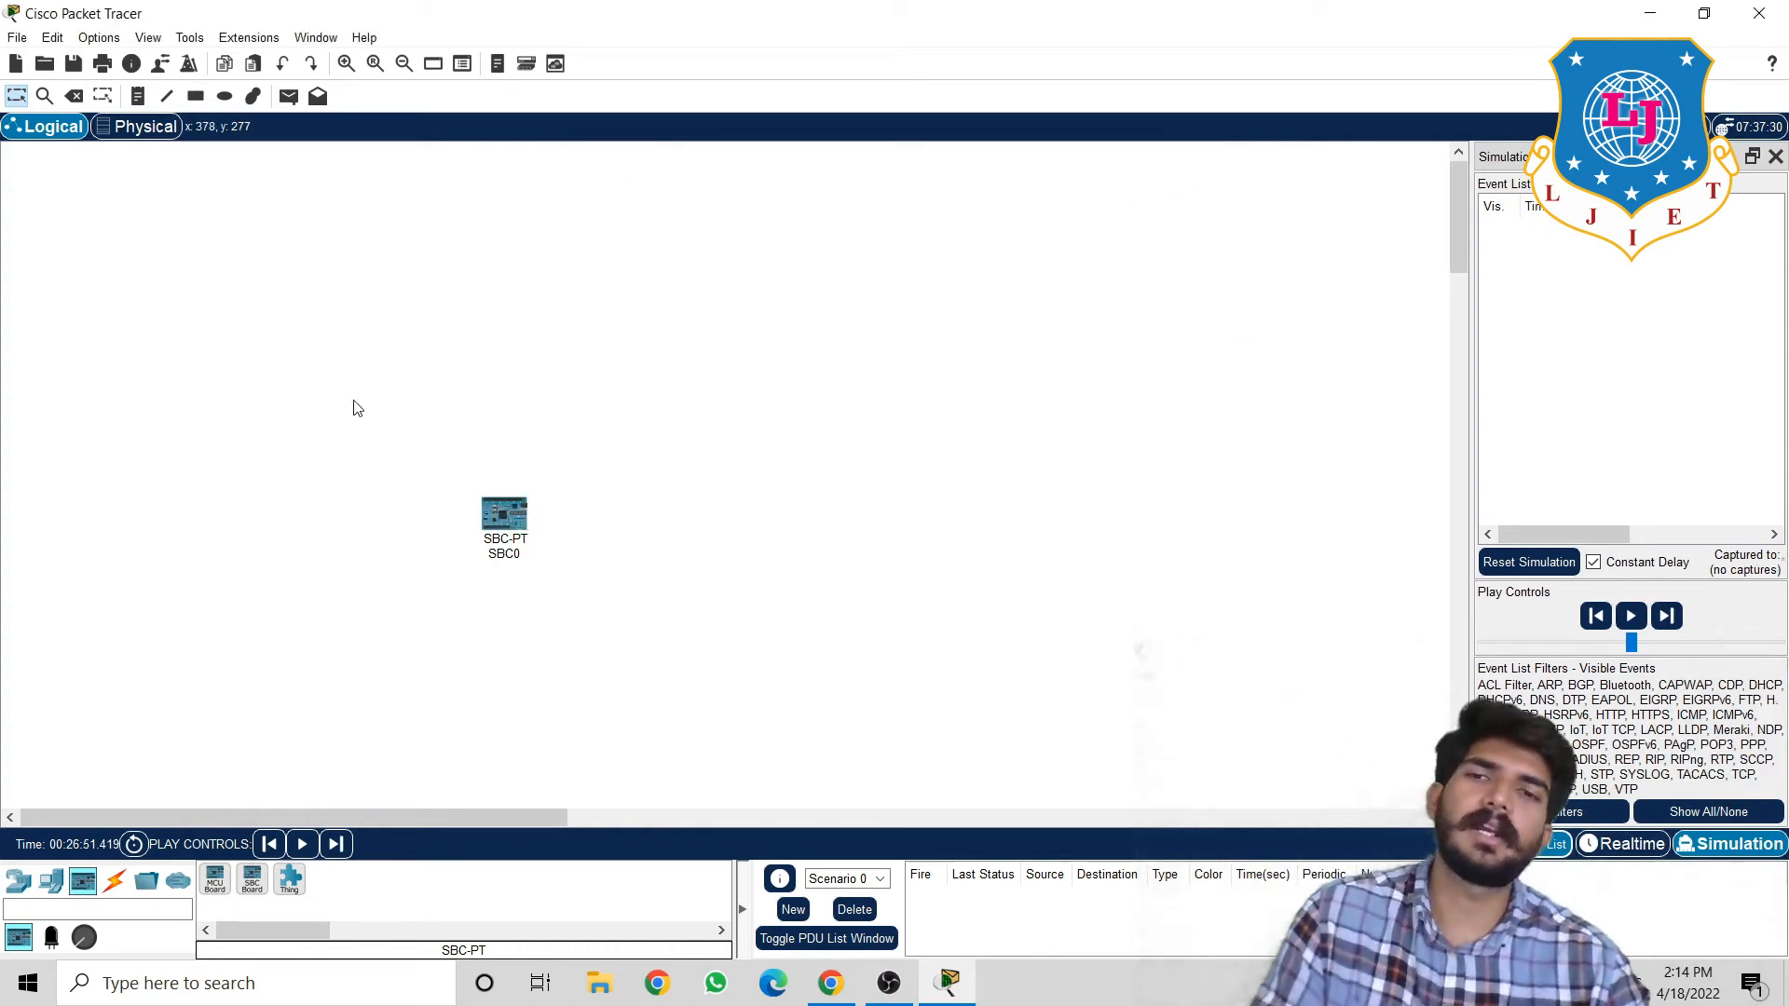
Delete the SBC board from the workspace
left_click_drag(357, 408, 588, 620)
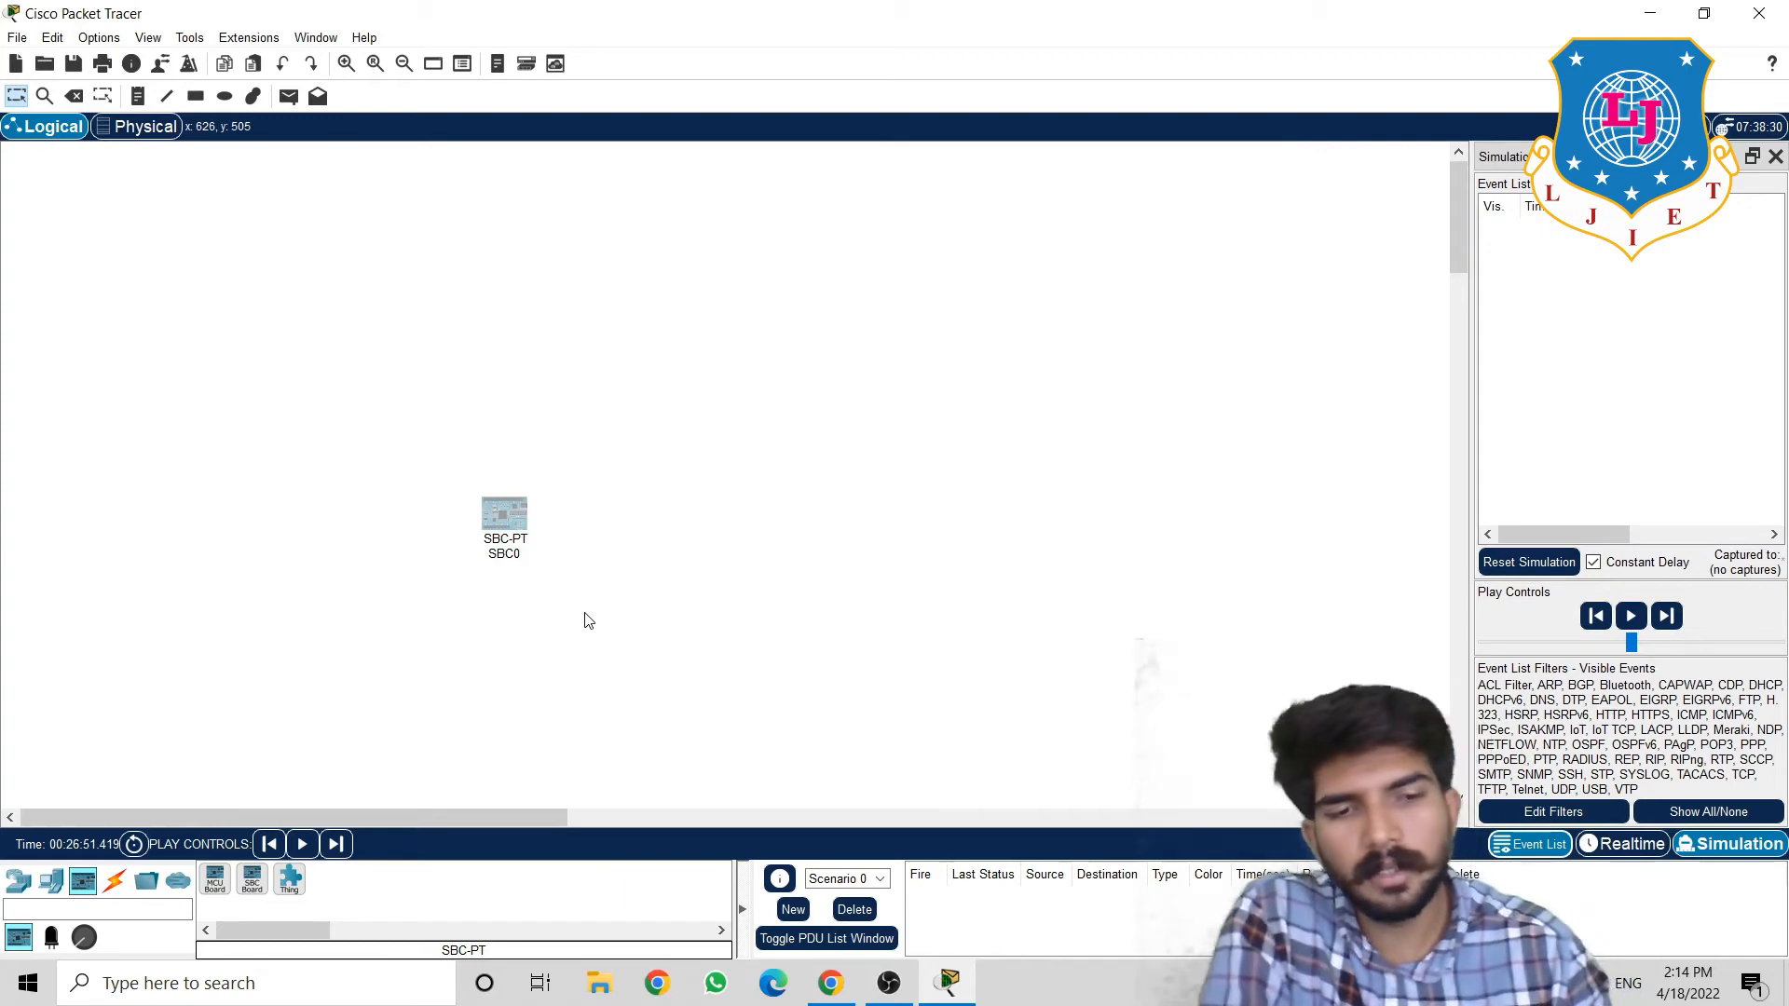
key("Delete")
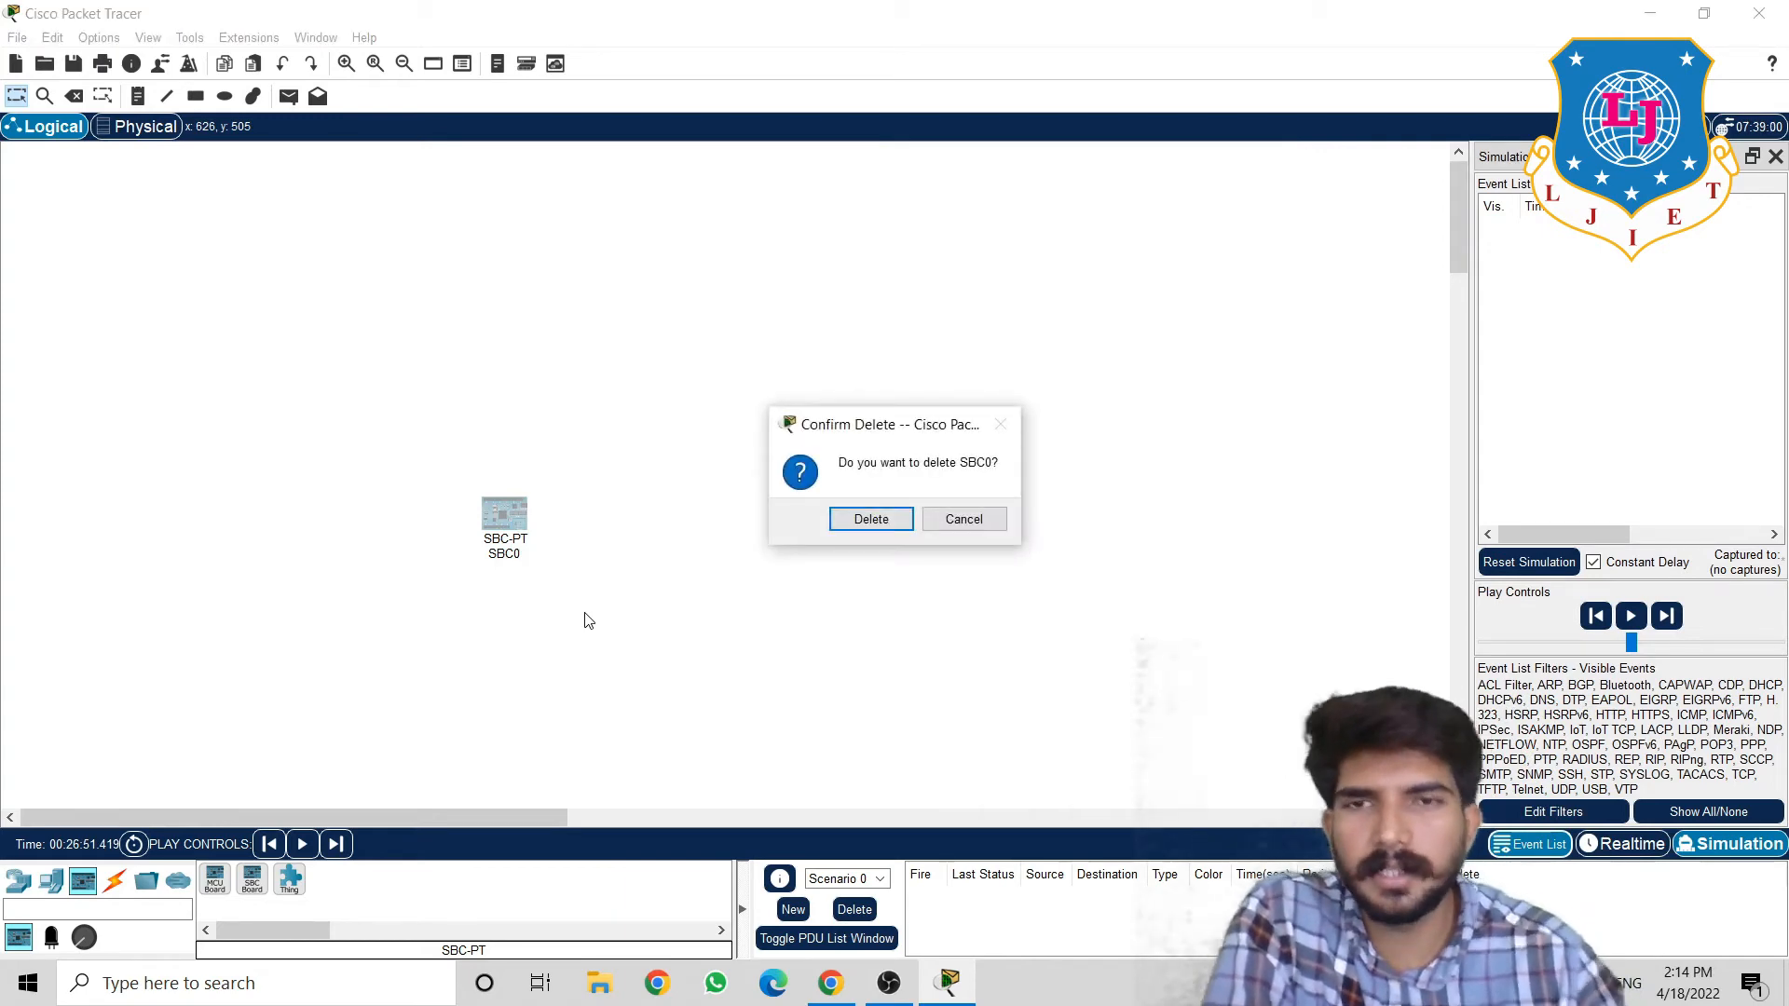
left_click(872, 519)
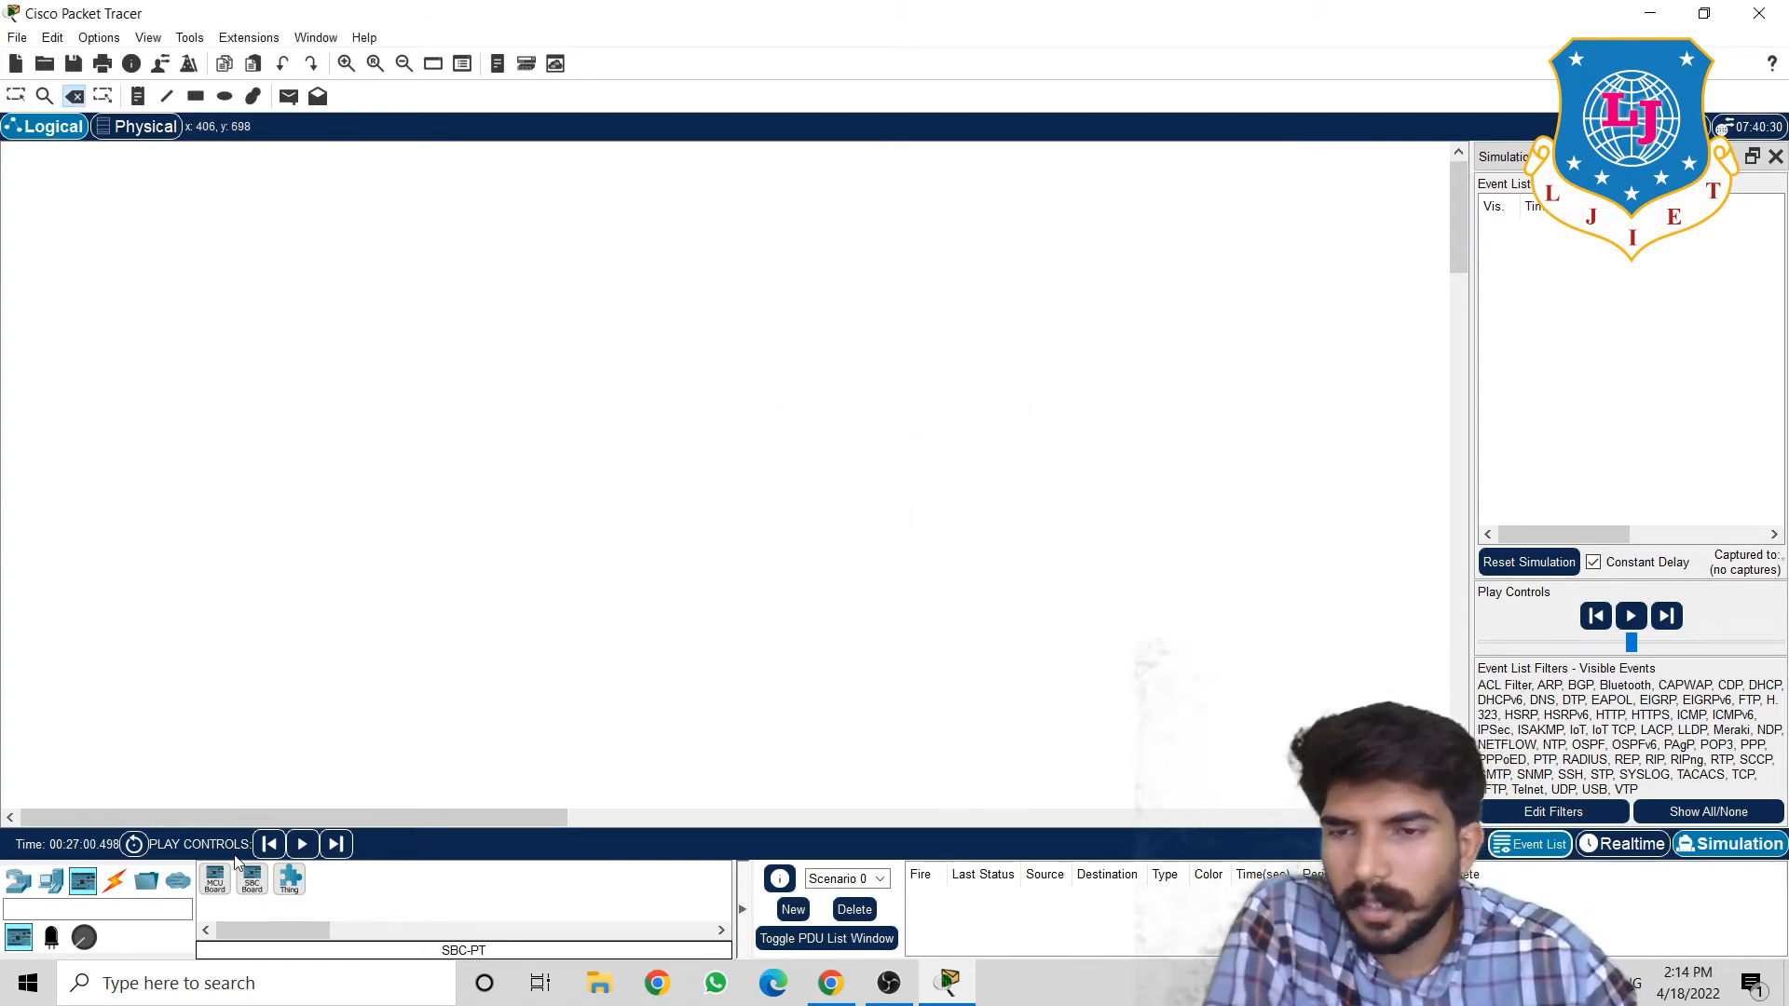
Review the available connection types, the miscellaneous devices and the network devices
left_click(115, 886)
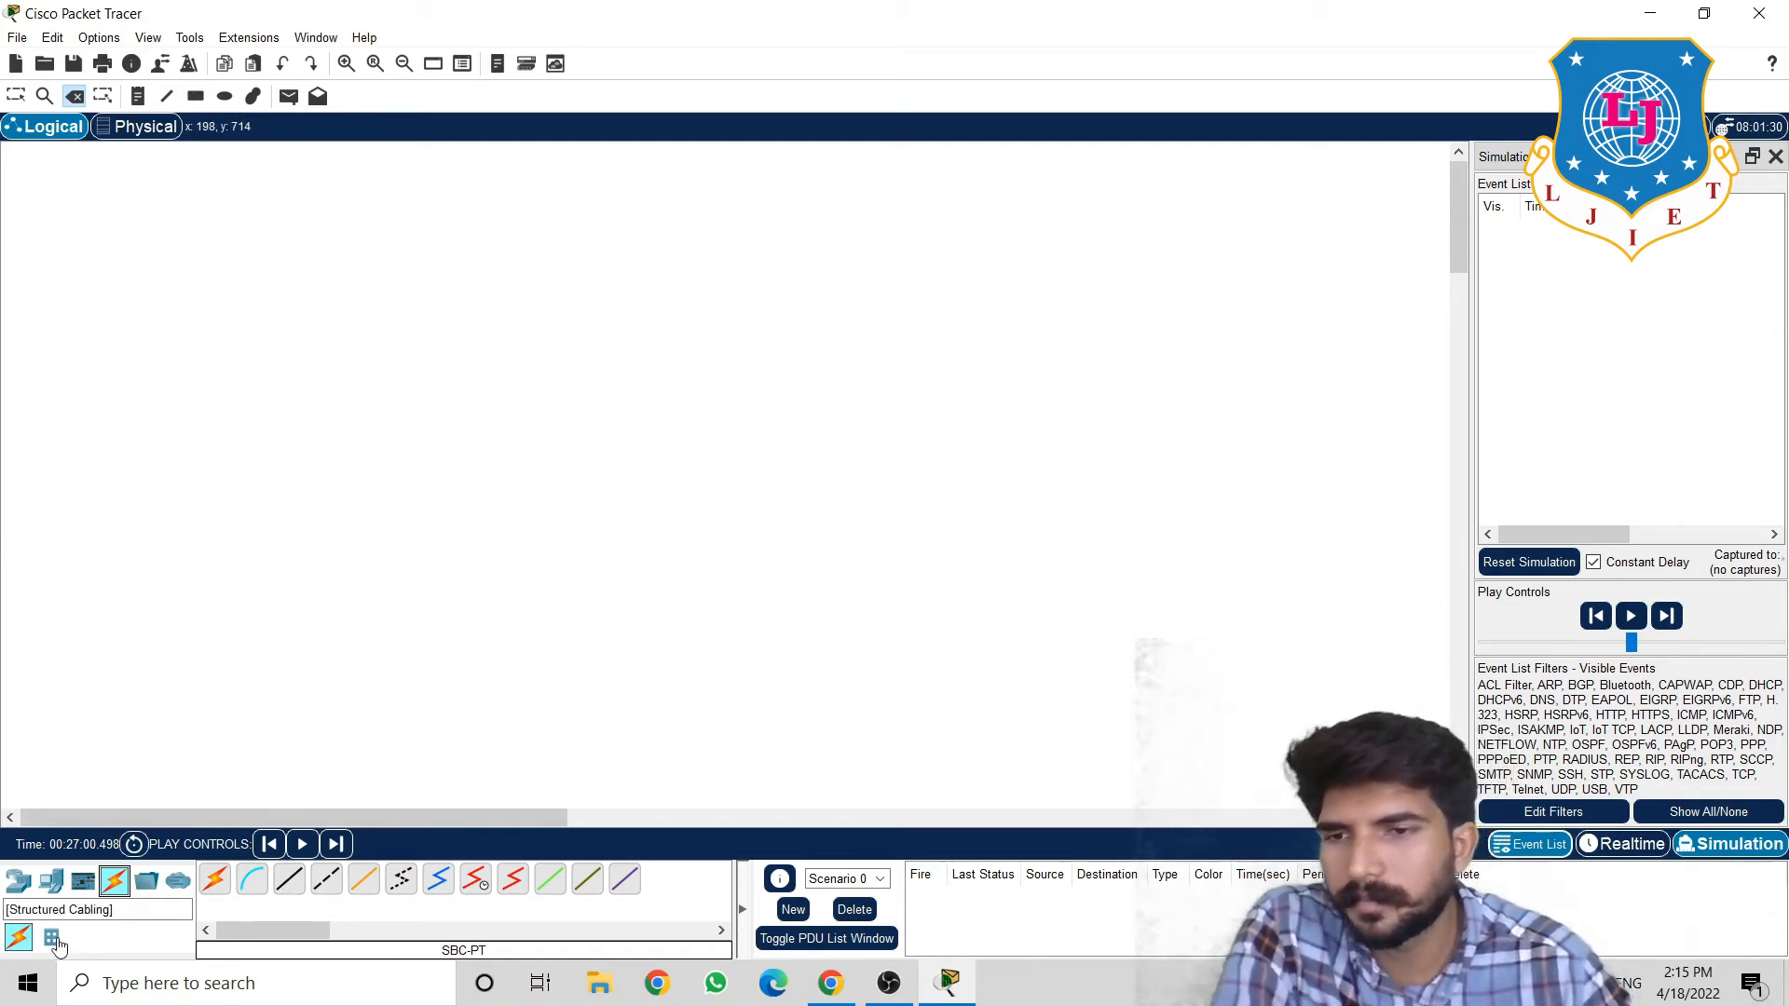
left_click(145, 884)
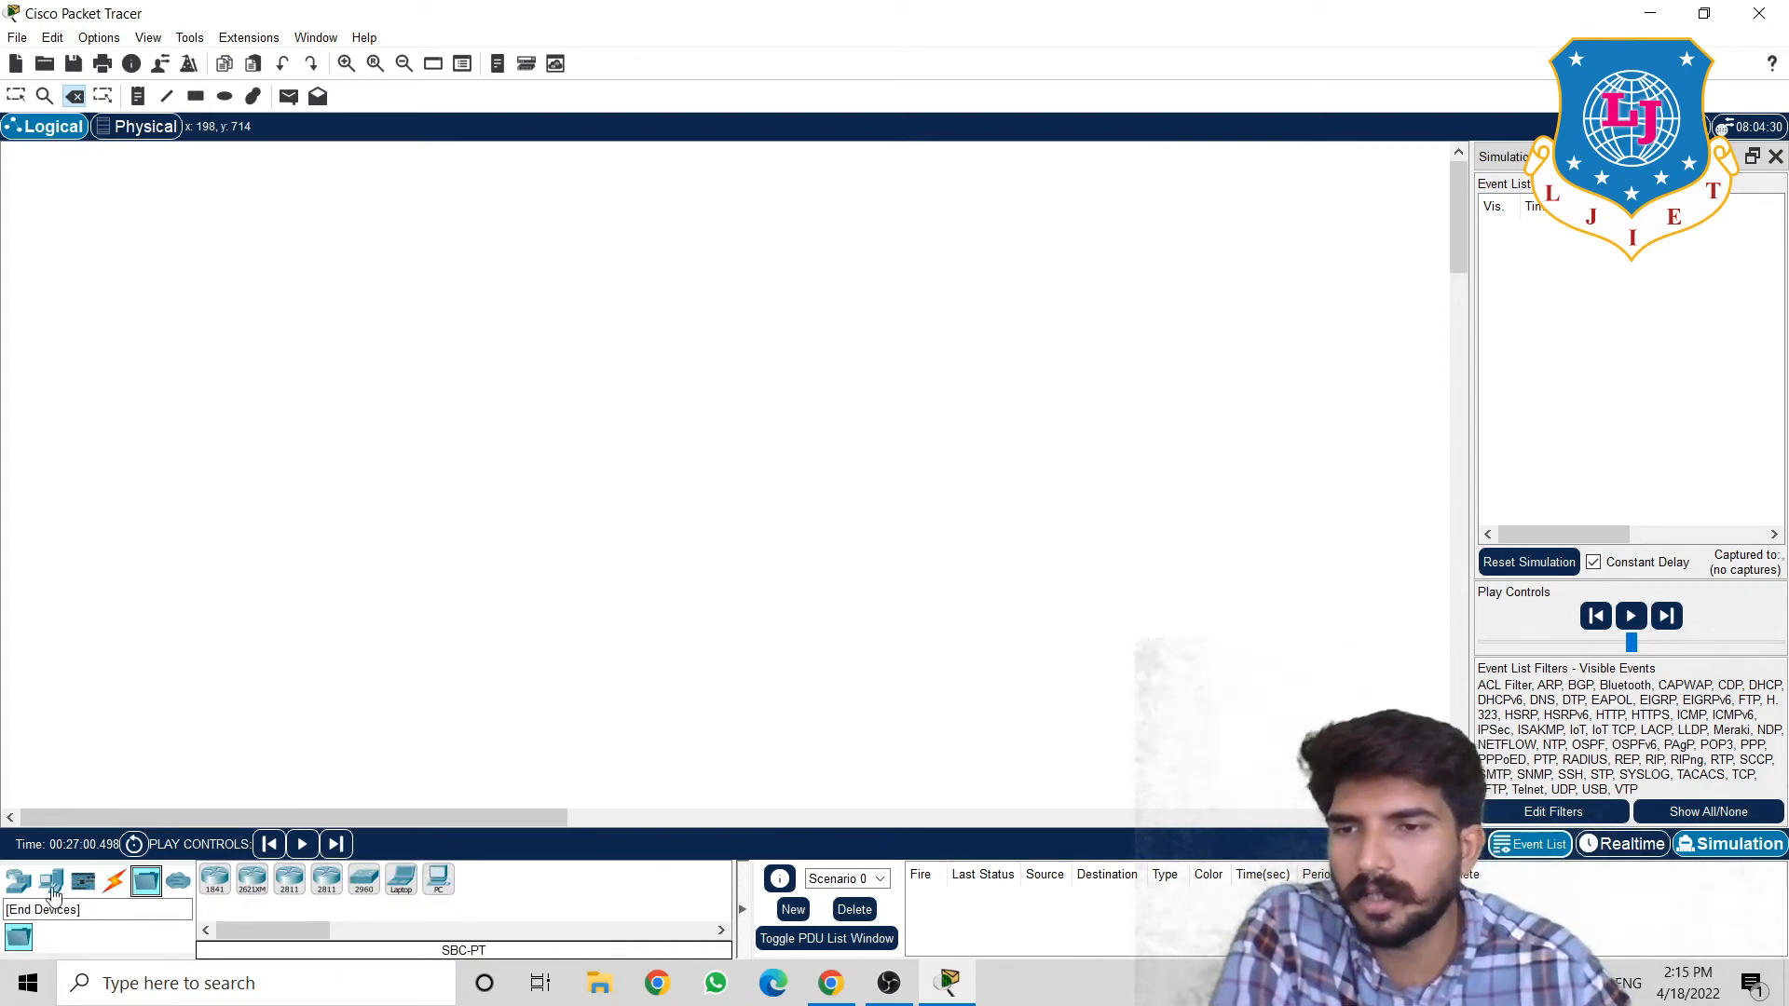
left_click(19, 886)
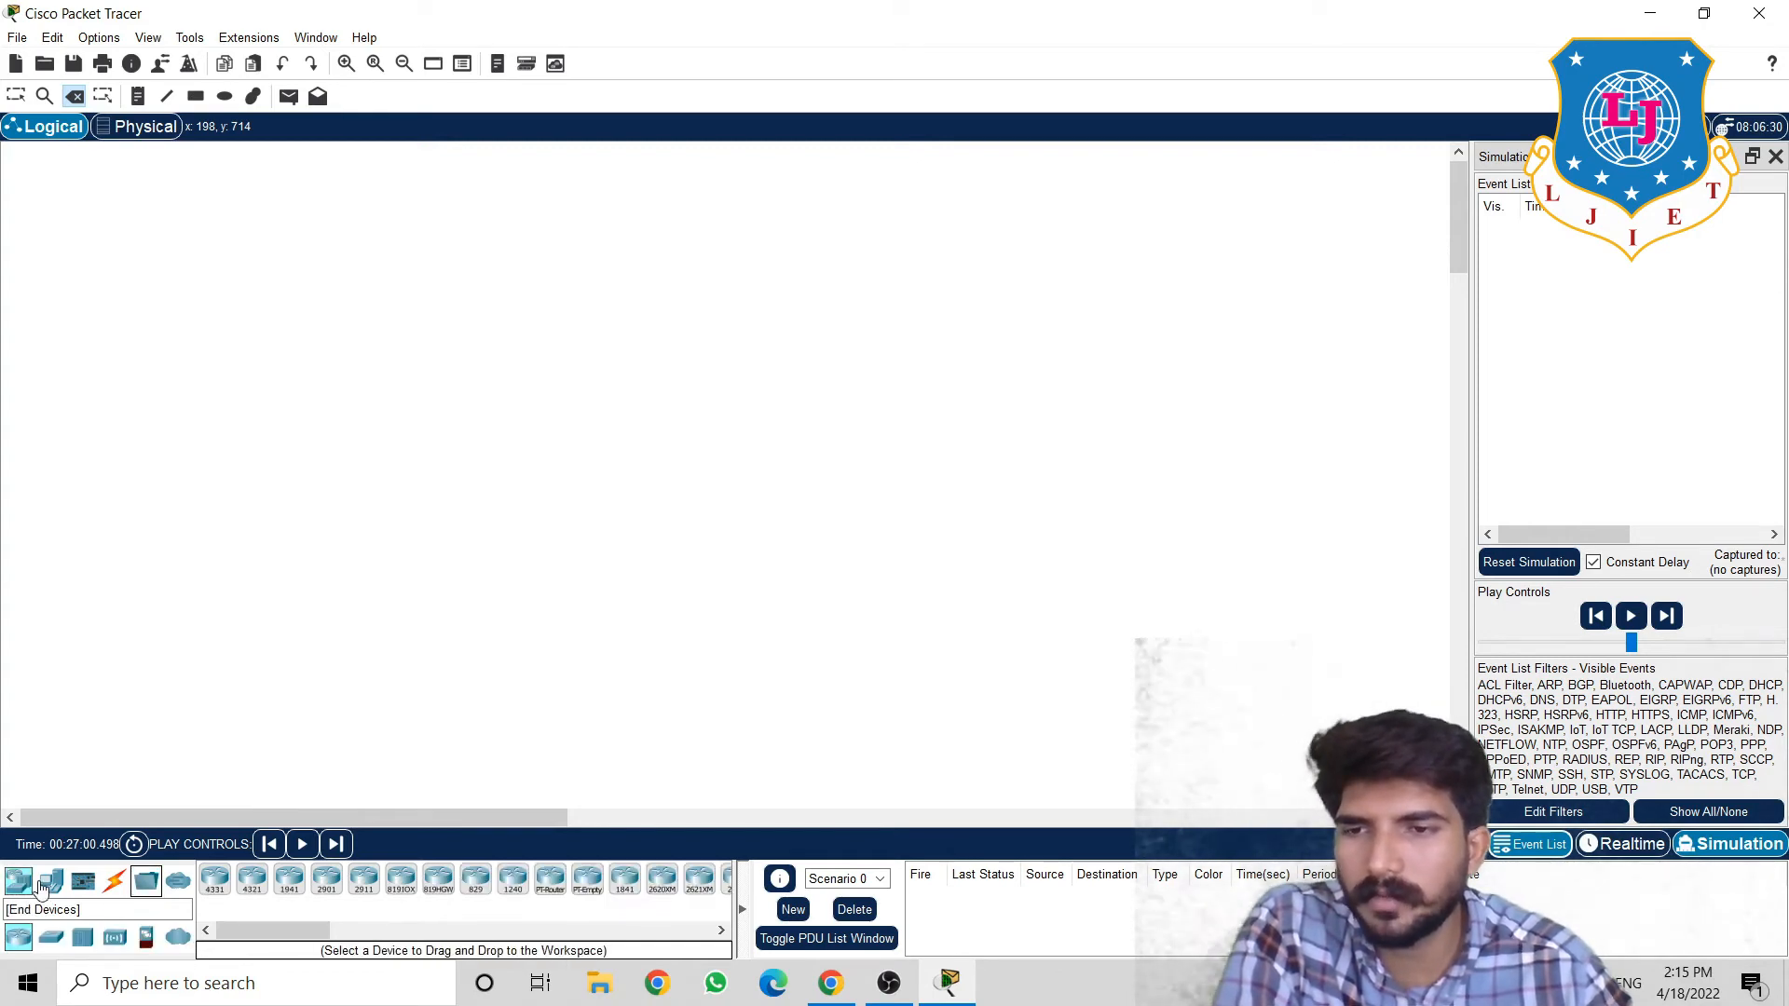
Place two PC end devices in the workspace, side by side with a wide gap between them
left_click(51, 884)
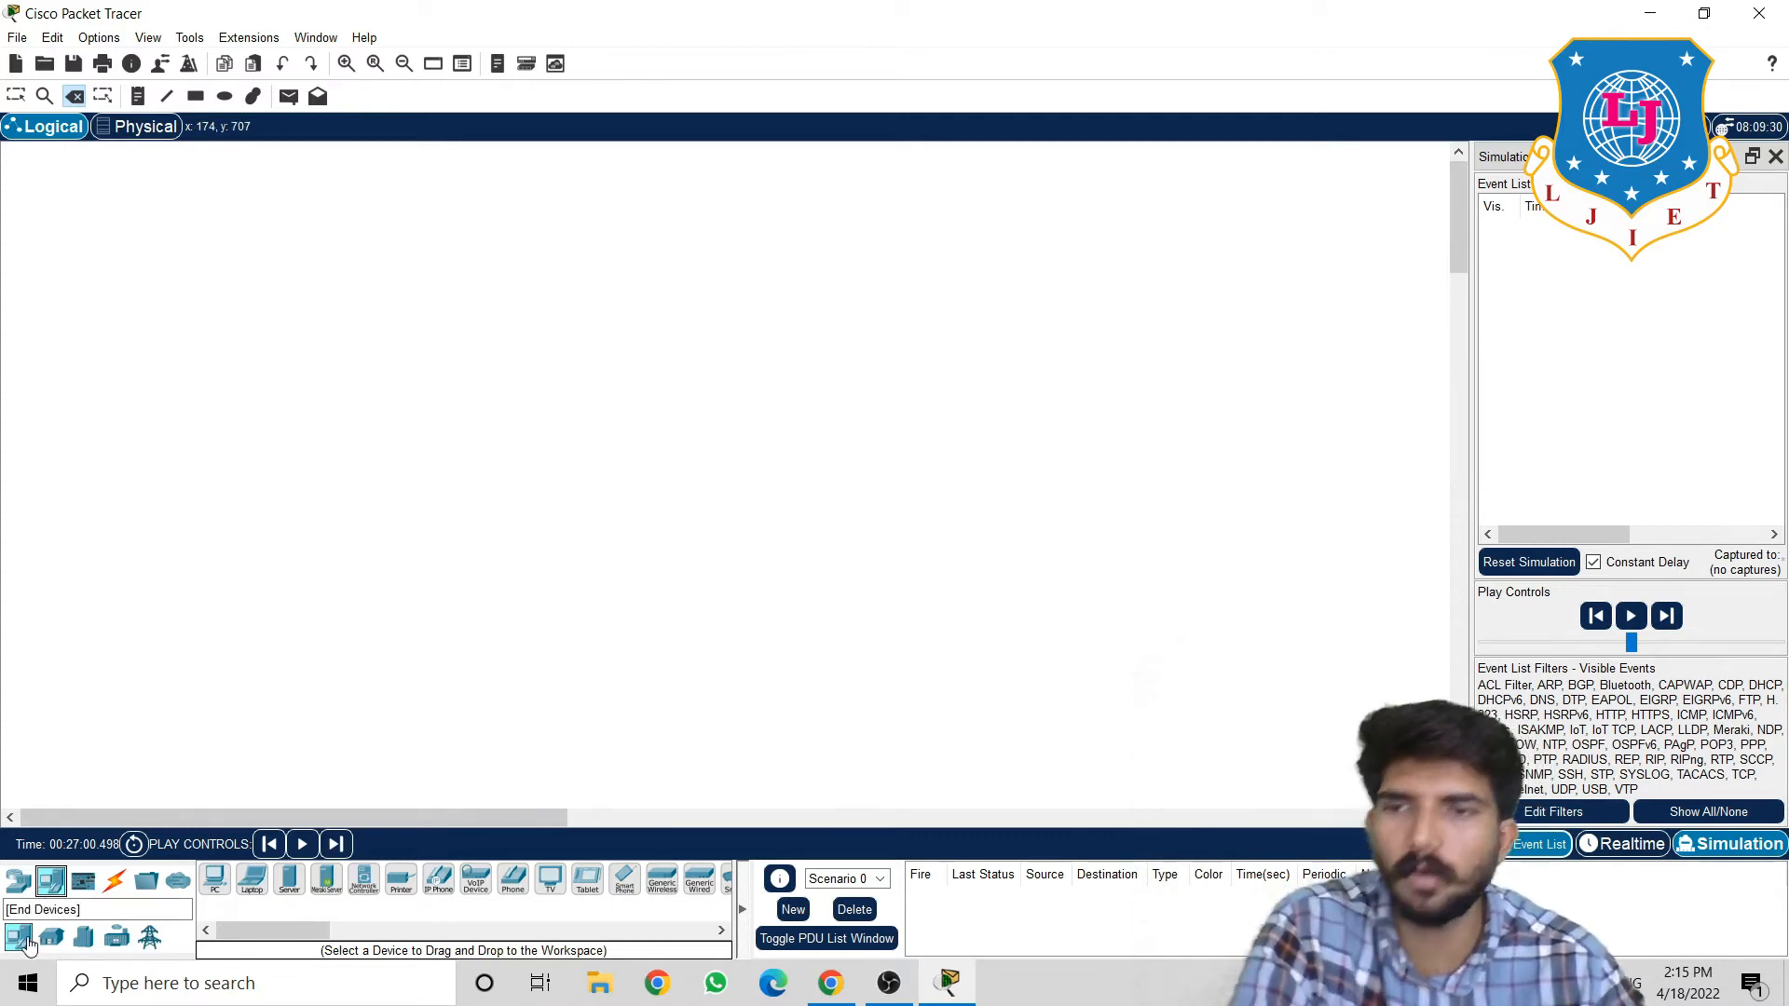
left_click_drag(215, 880, 555, 489)
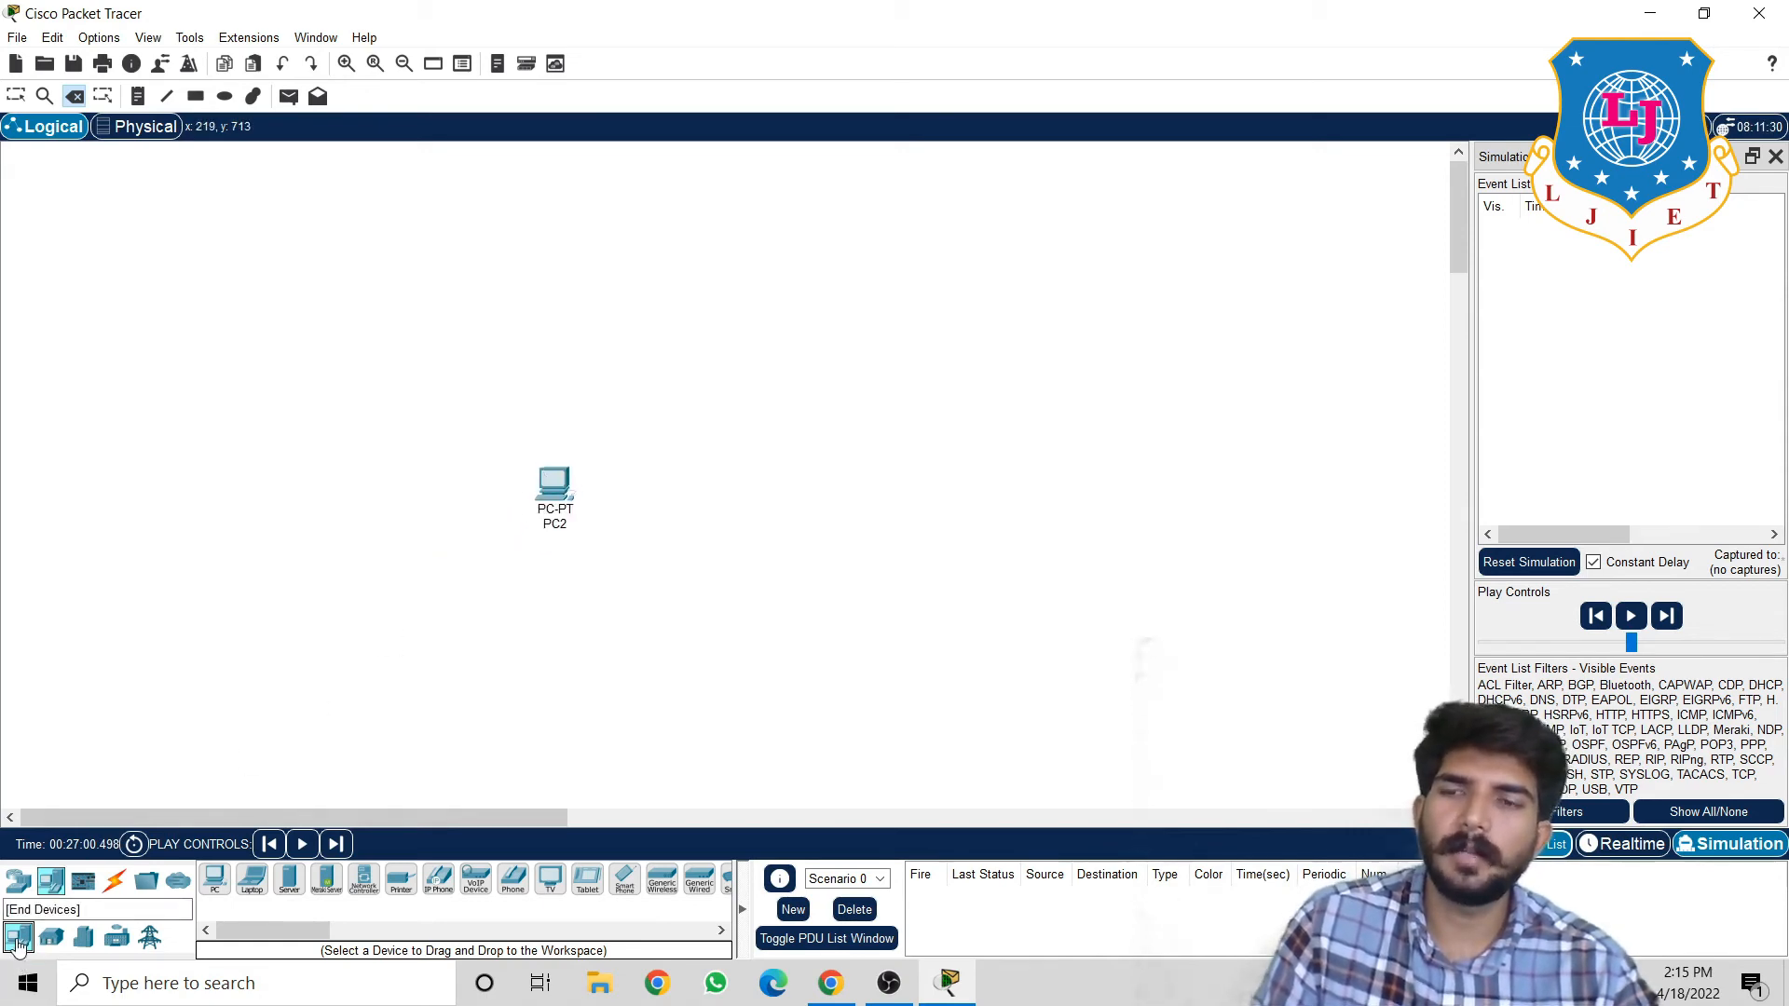
left_click_drag(214, 880, 1003, 498)
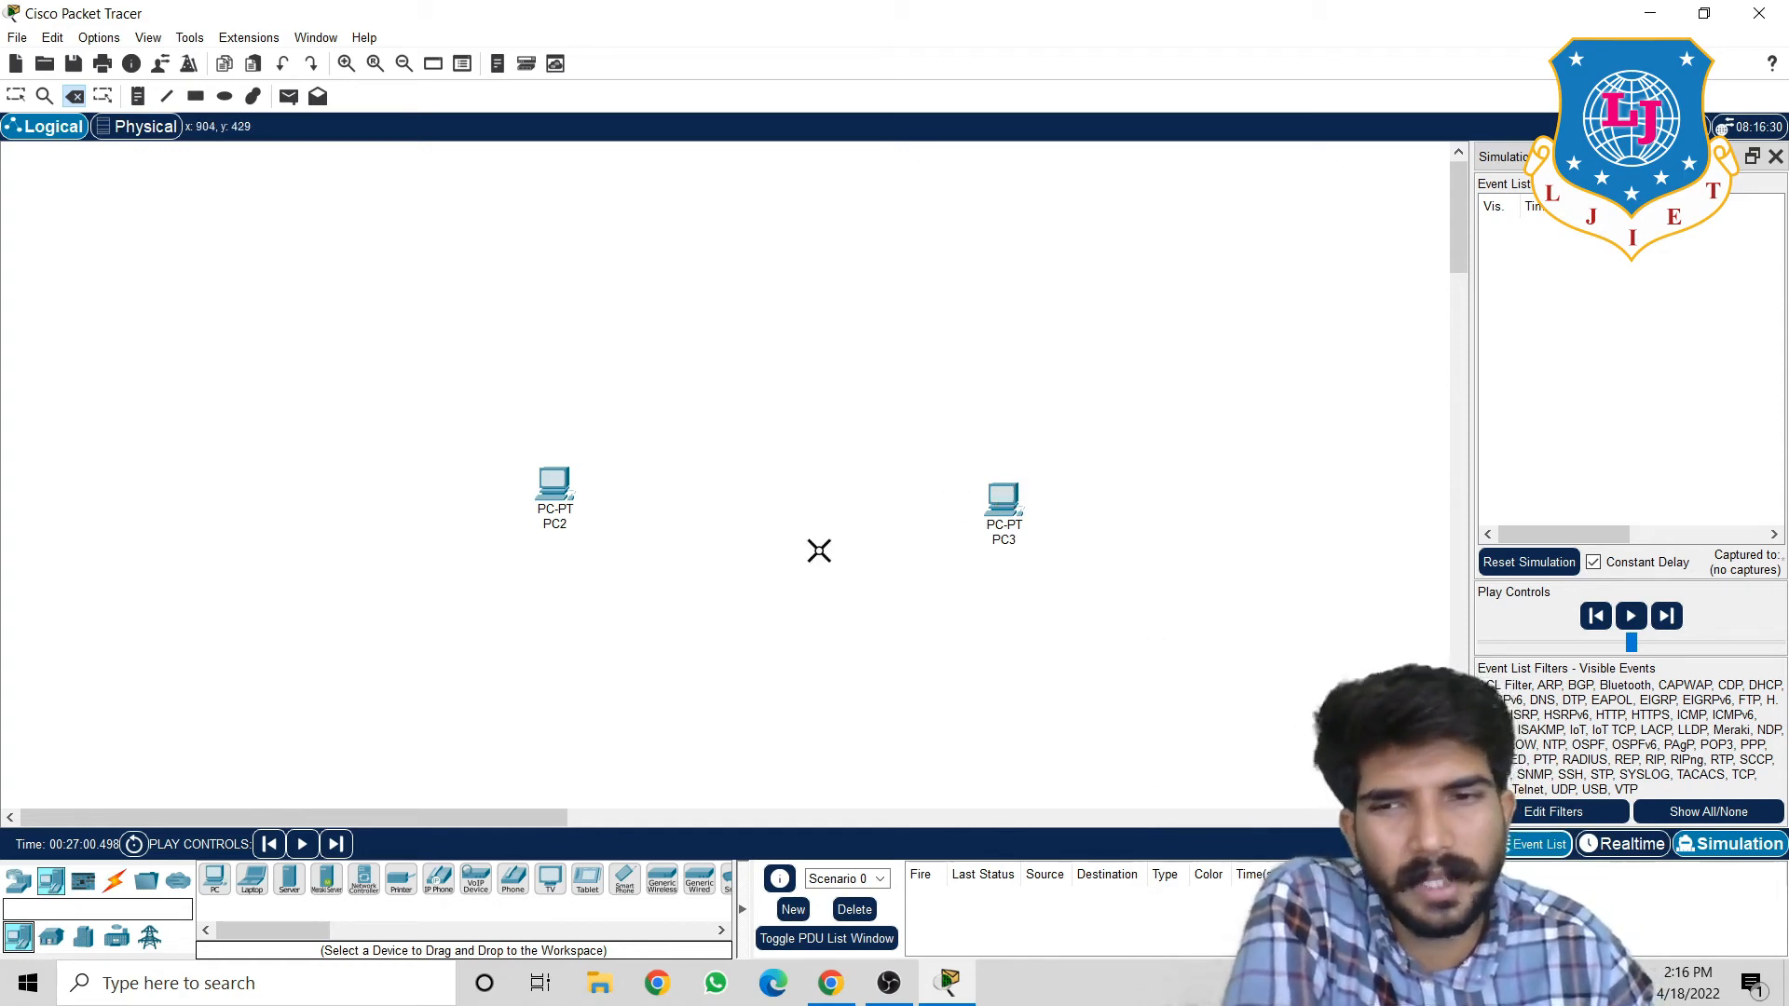
Connect PC2 to PC3 using the automatically chosen connection type
left_click(114, 883)
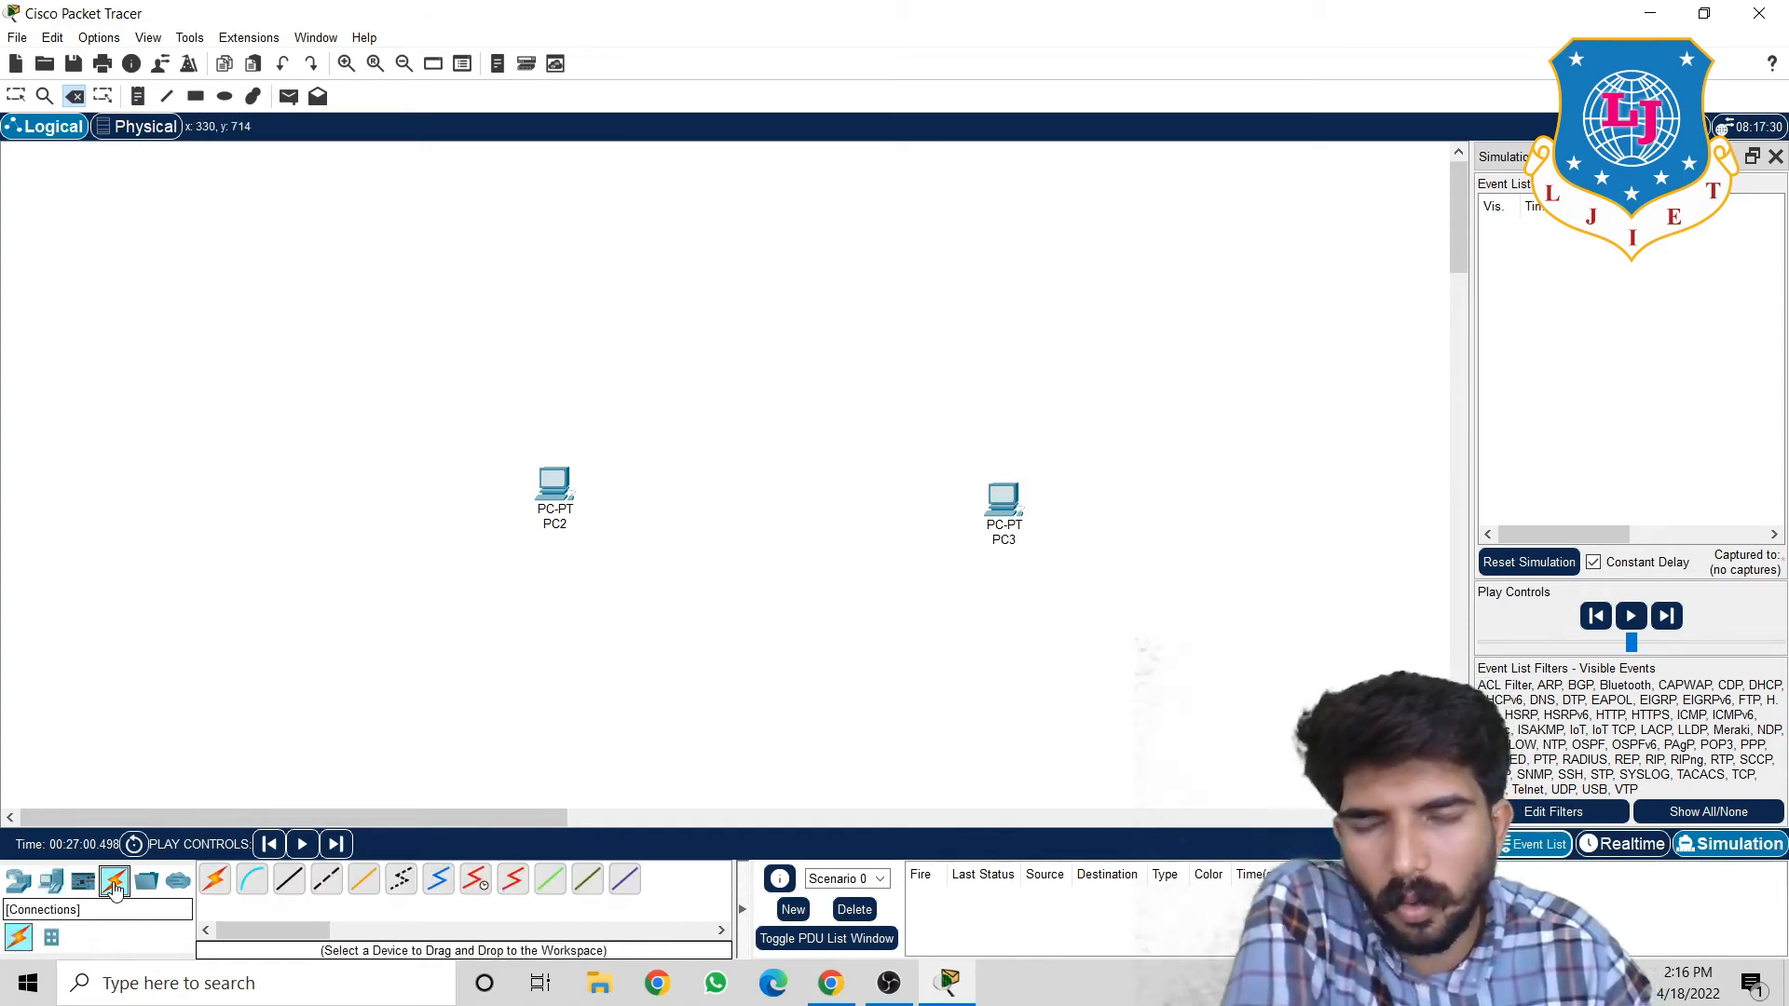
left_click(217, 882)
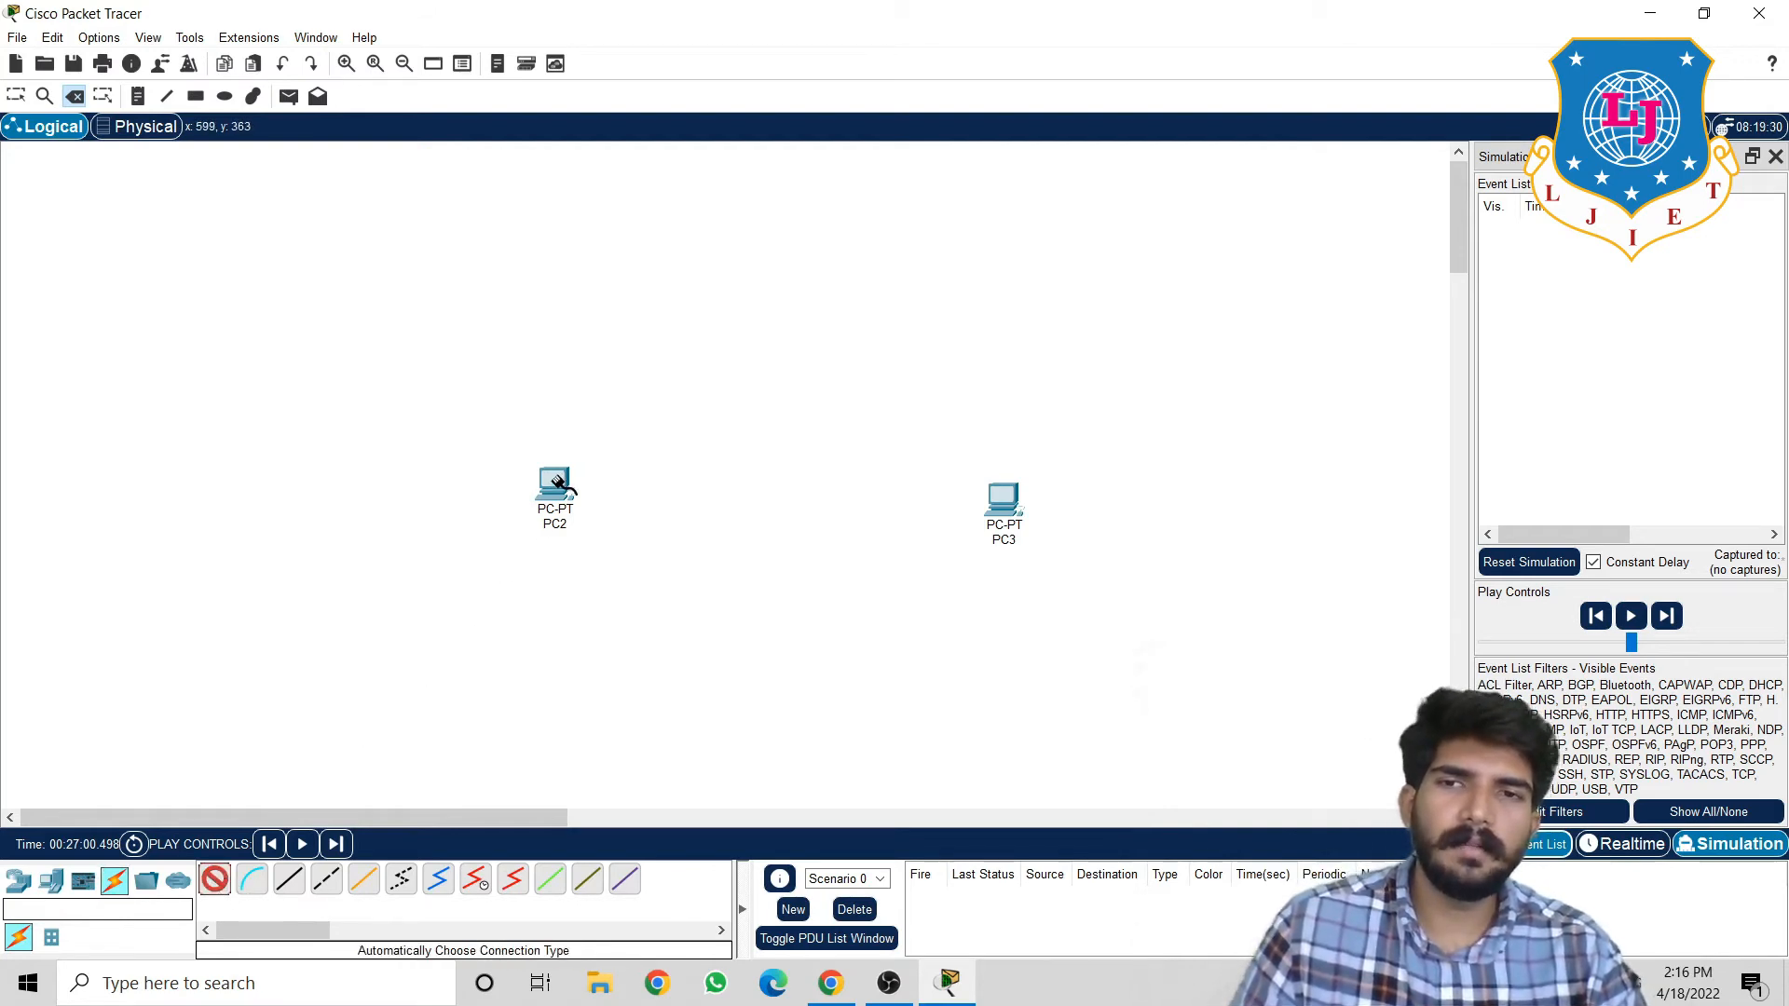
left_click(556, 483)
left_click(1011, 499)
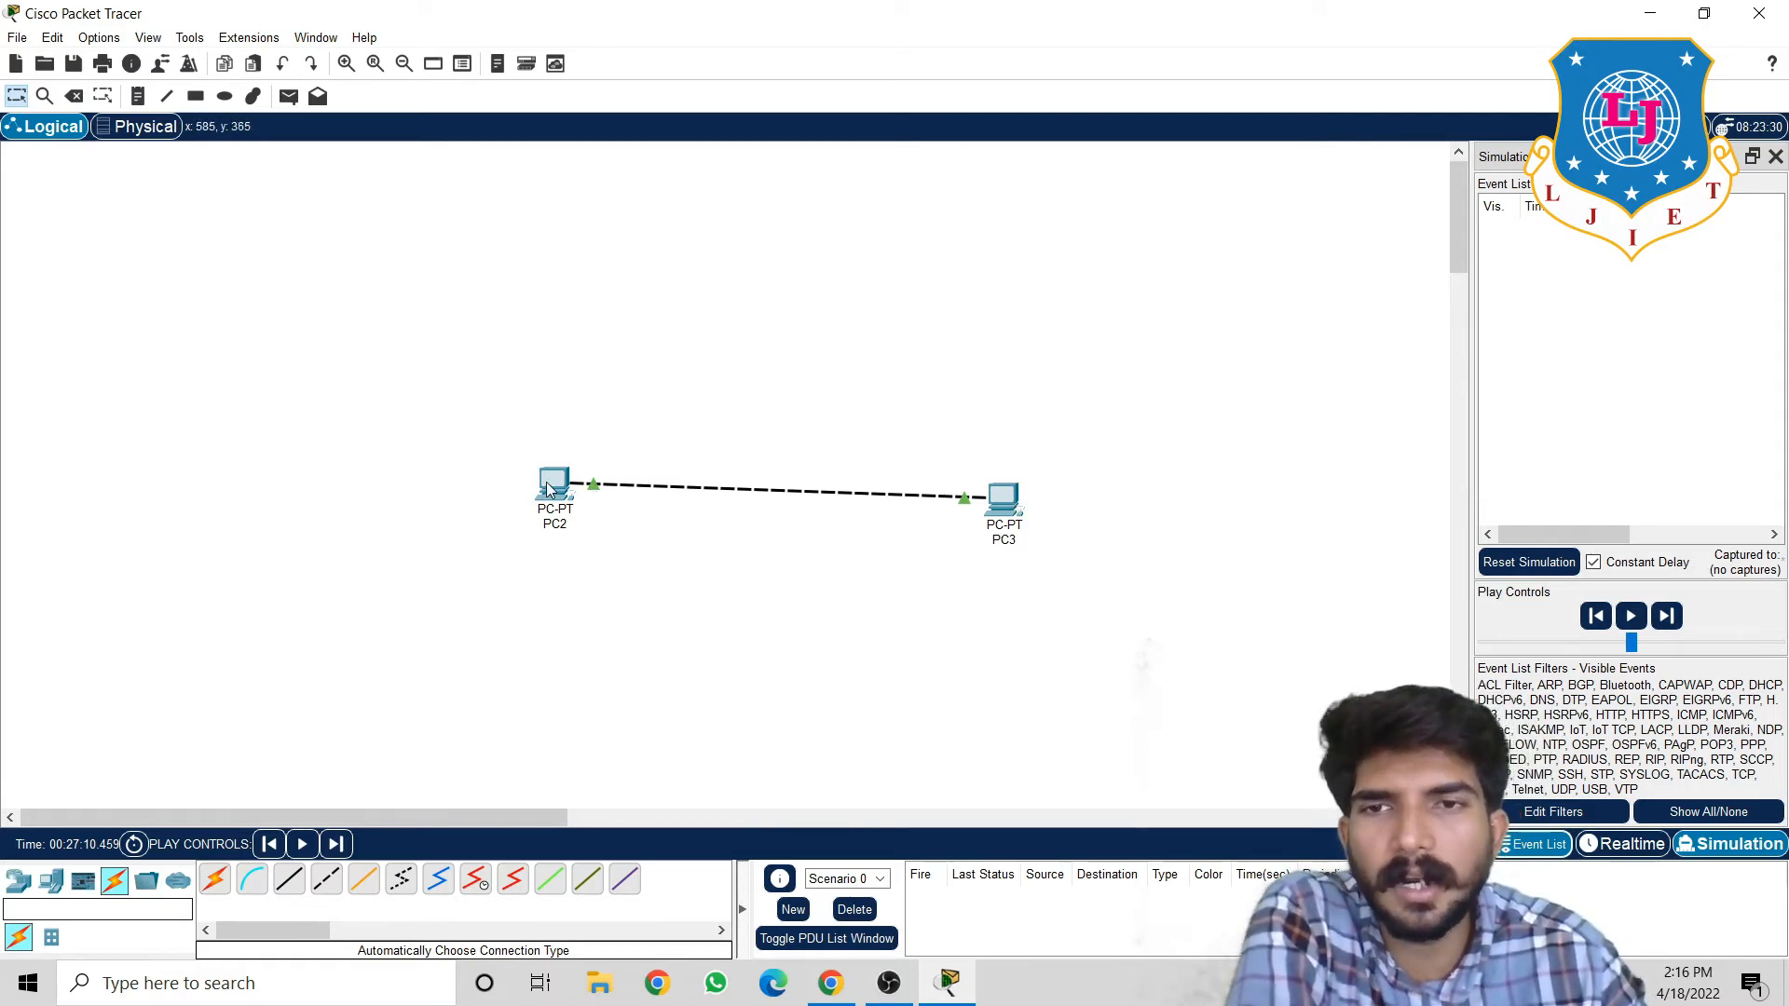
mouse_move(548, 487)
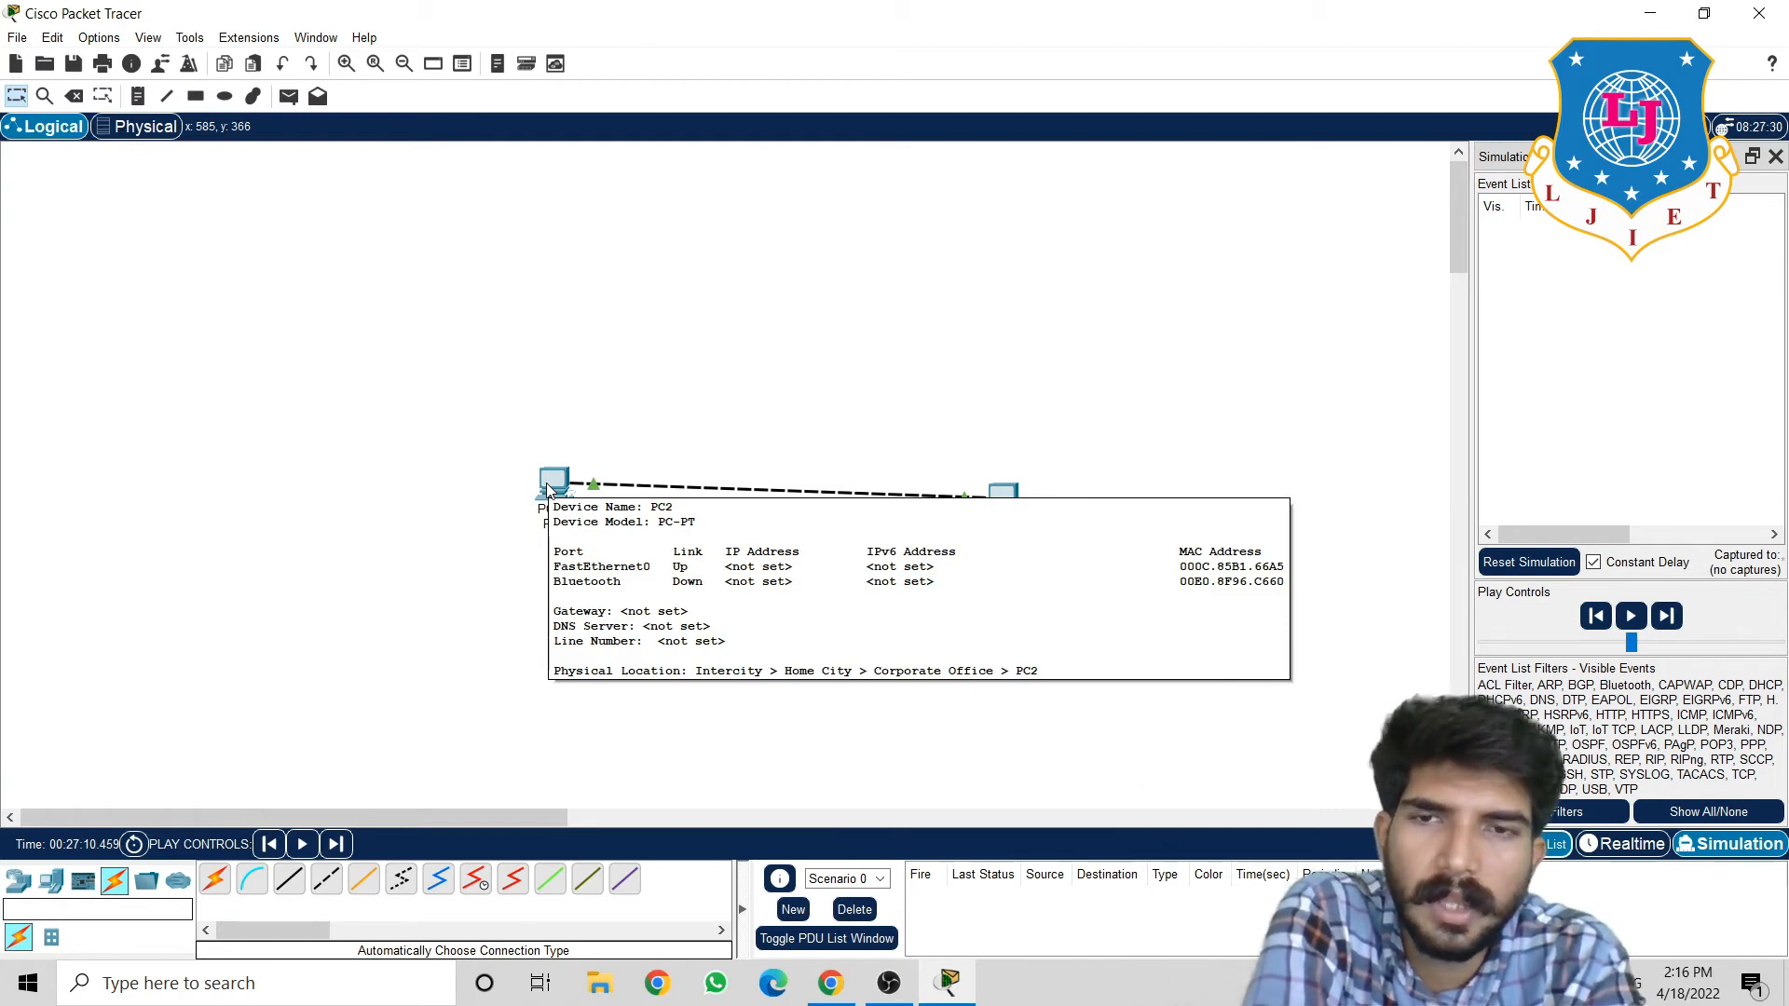
Examine PC2's physical device view from front to ports and read the descriptions of its available modules, including the headphone and microphone
left_click(546, 483)
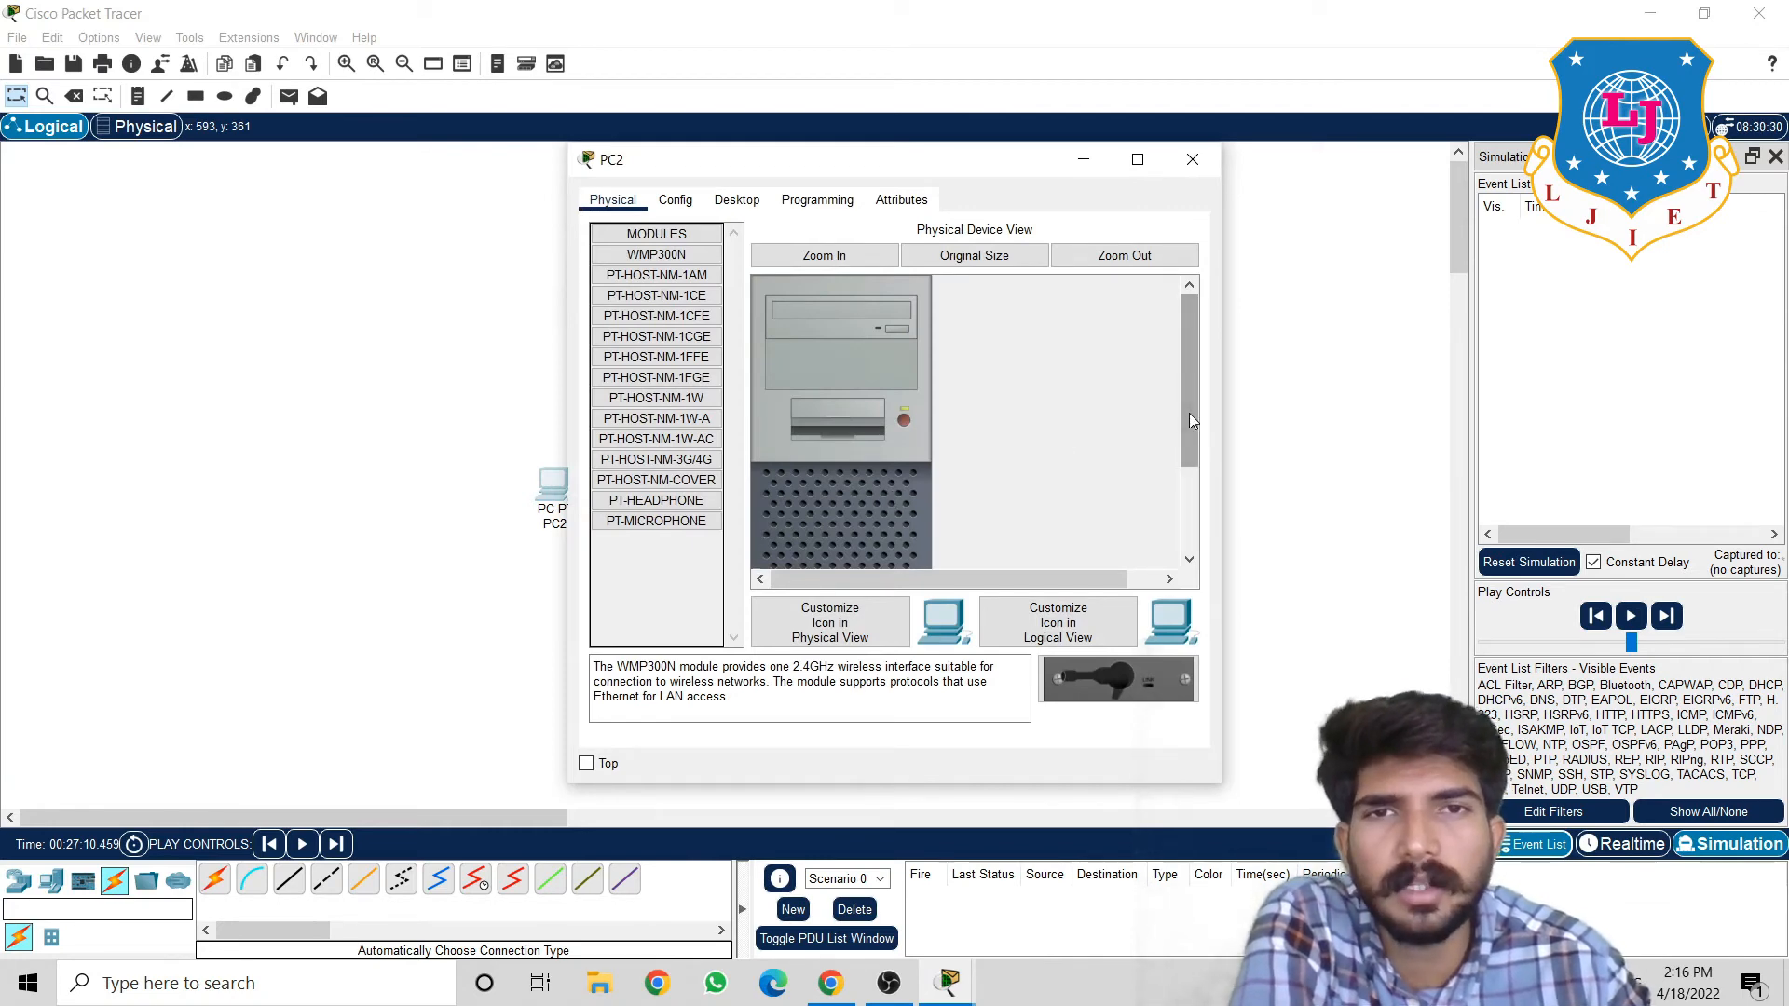
left_click_drag(1190, 413, 1195, 516)
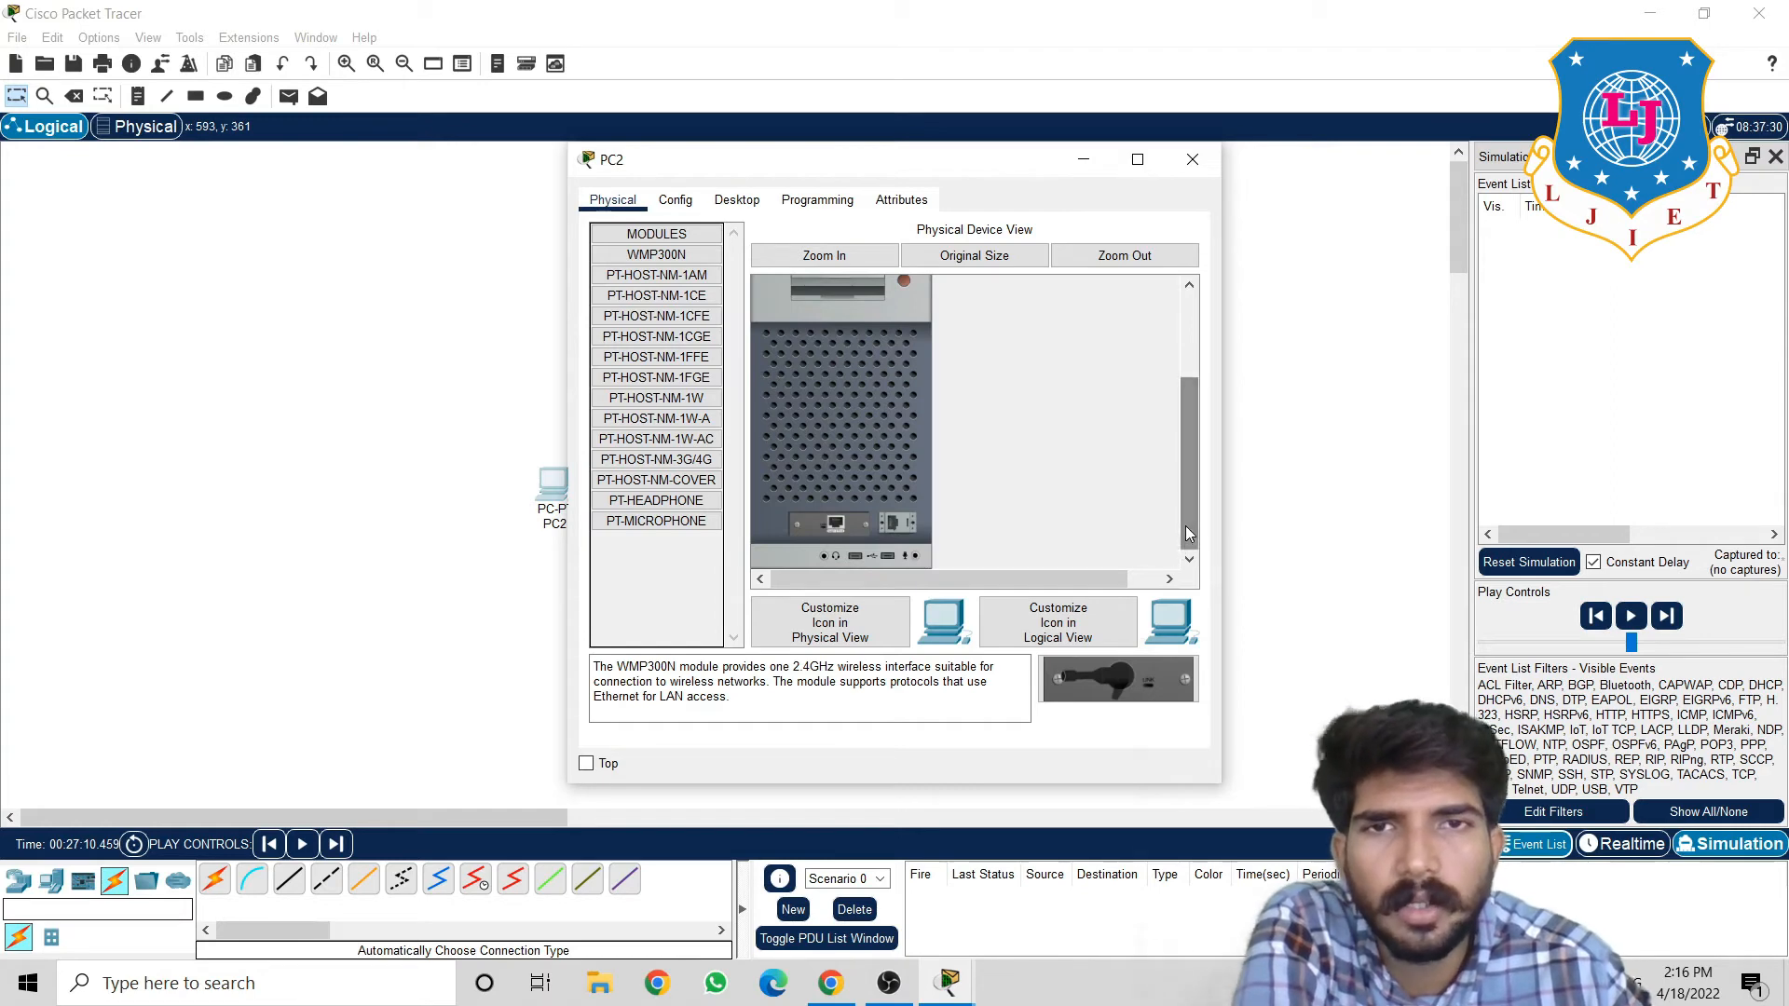
left_click_drag(1185, 525, 1212, 323)
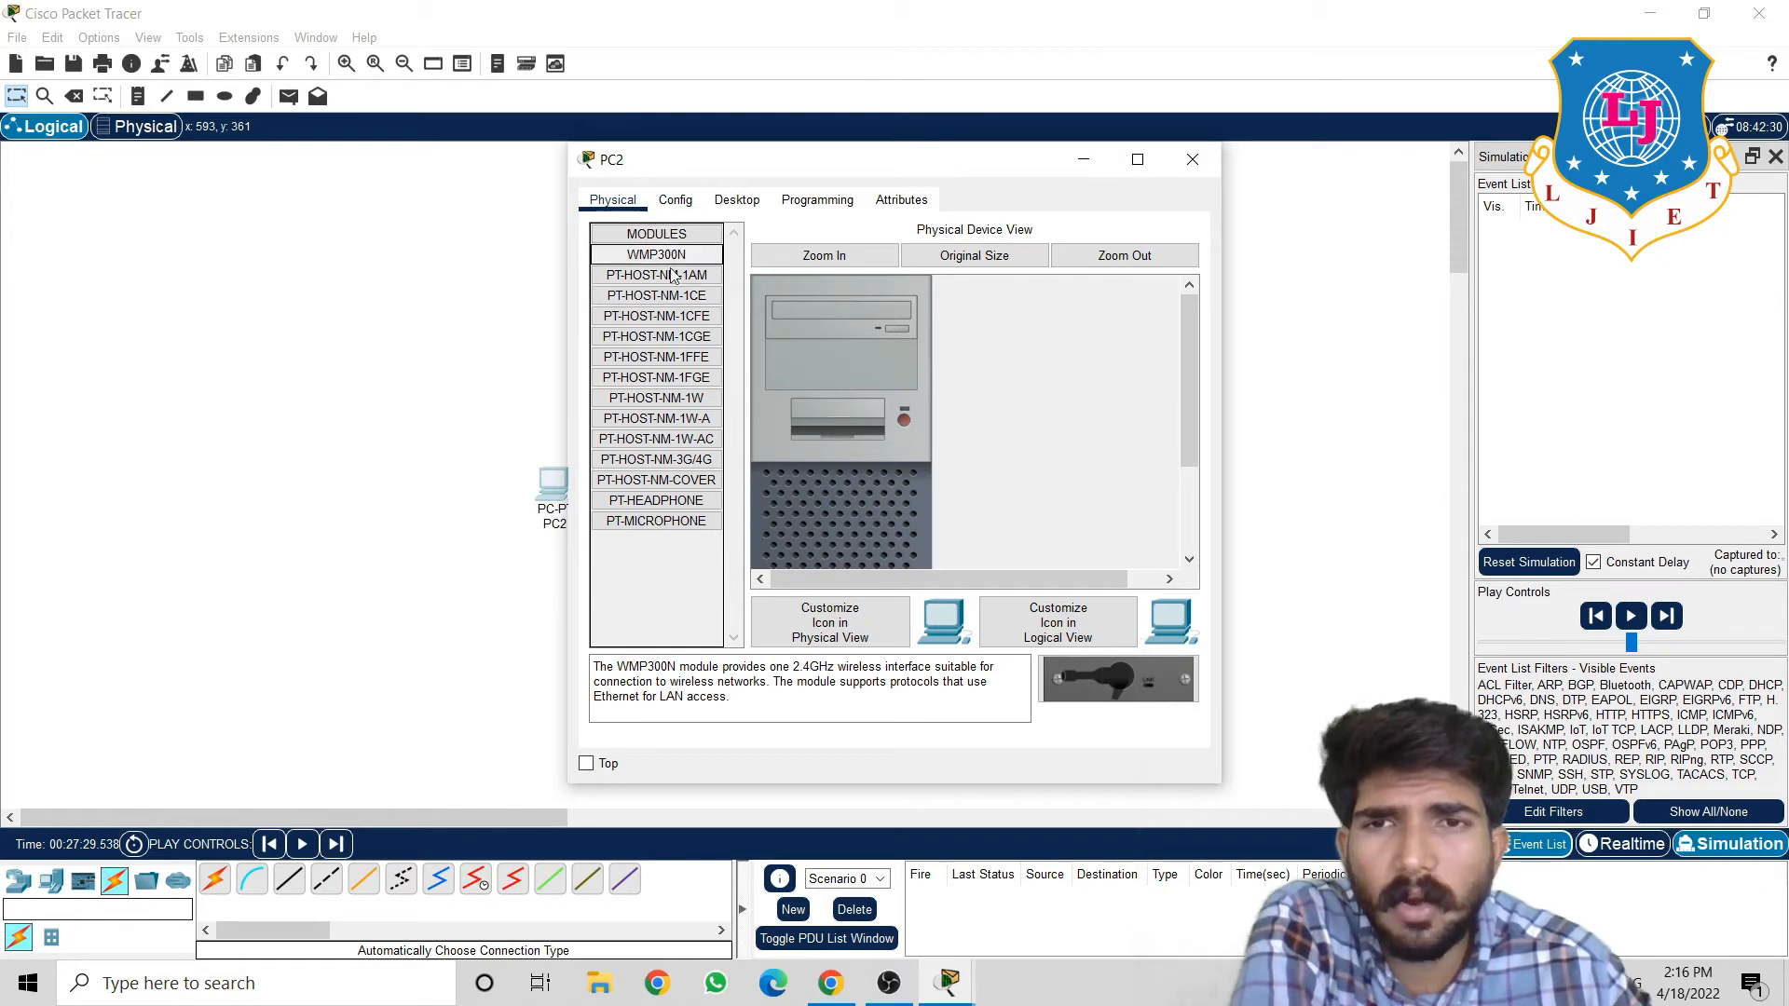
left_click(669, 339)
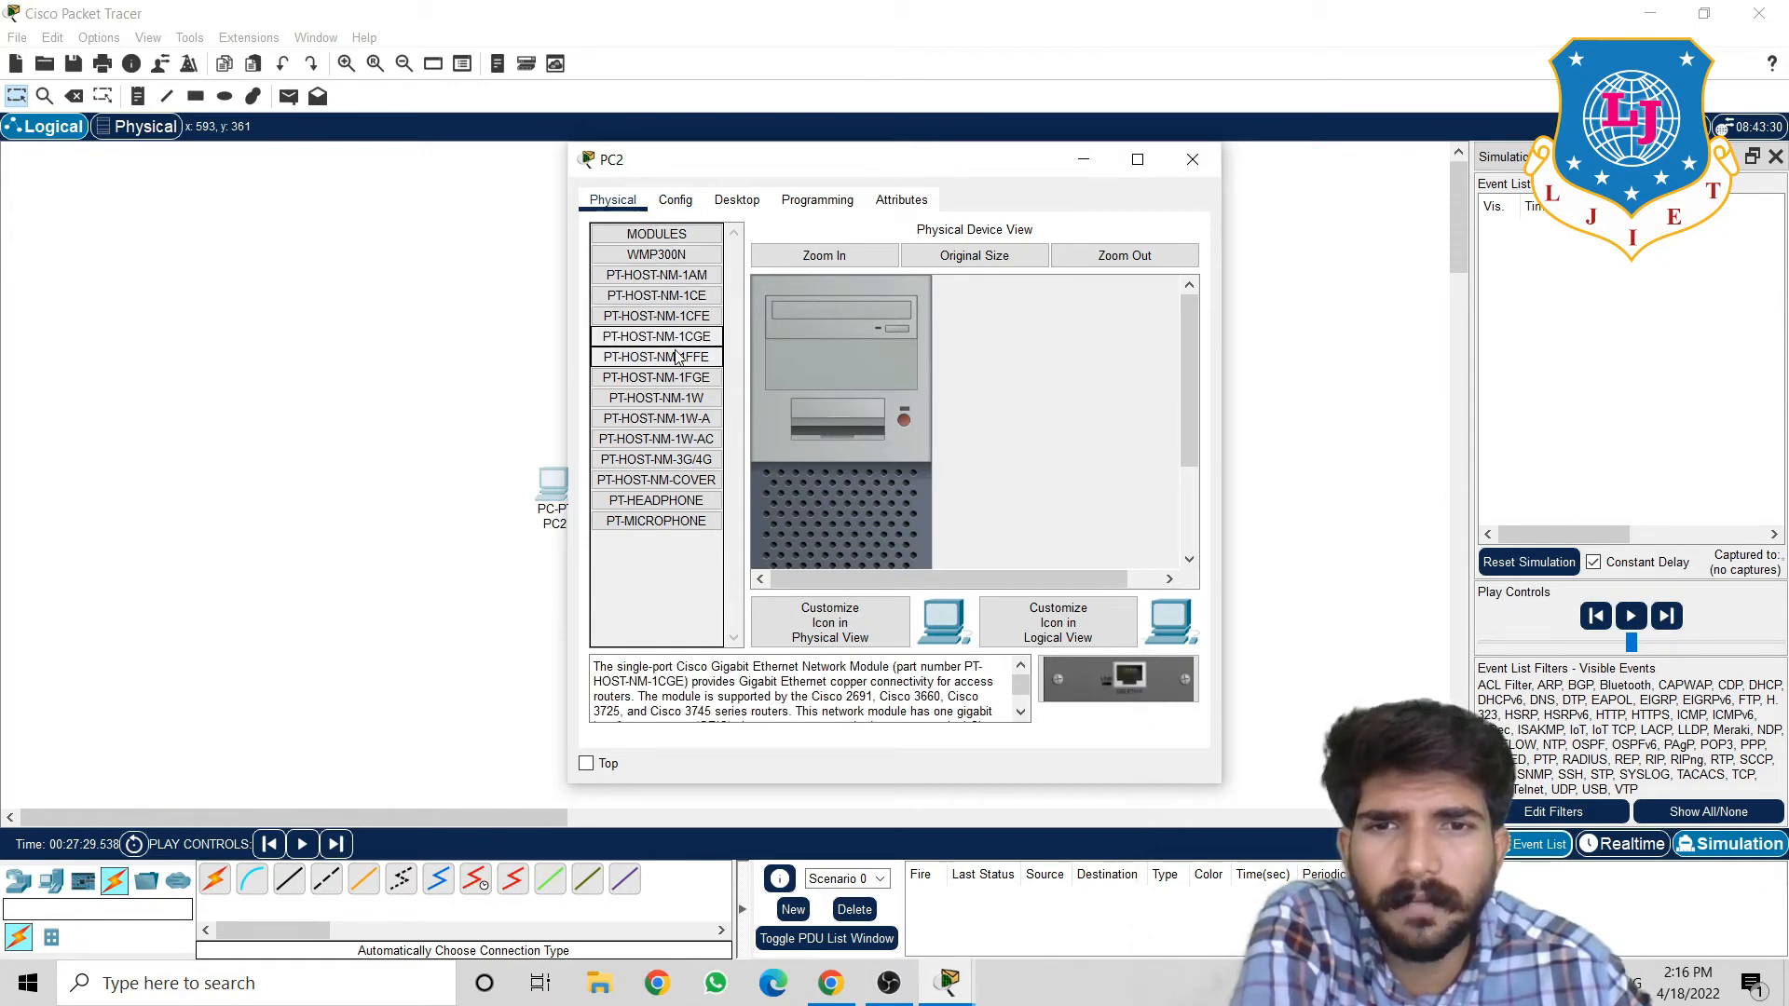
left_click(680, 378)
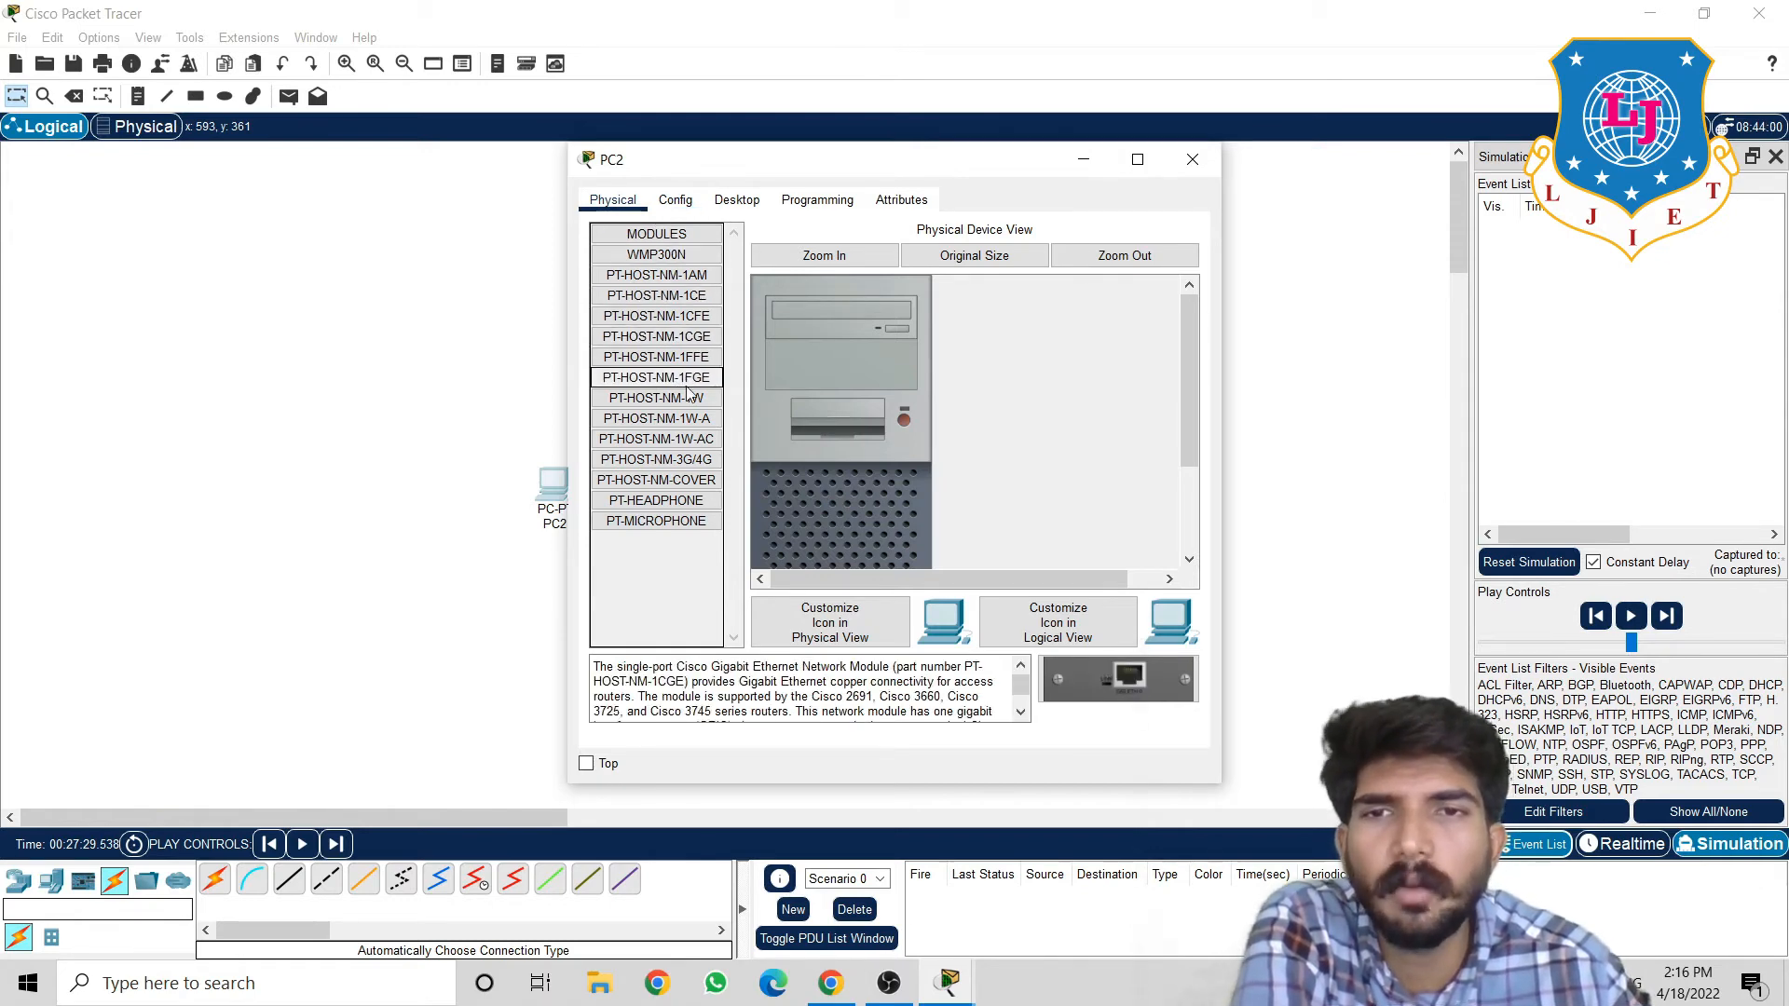
left_click(693, 443)
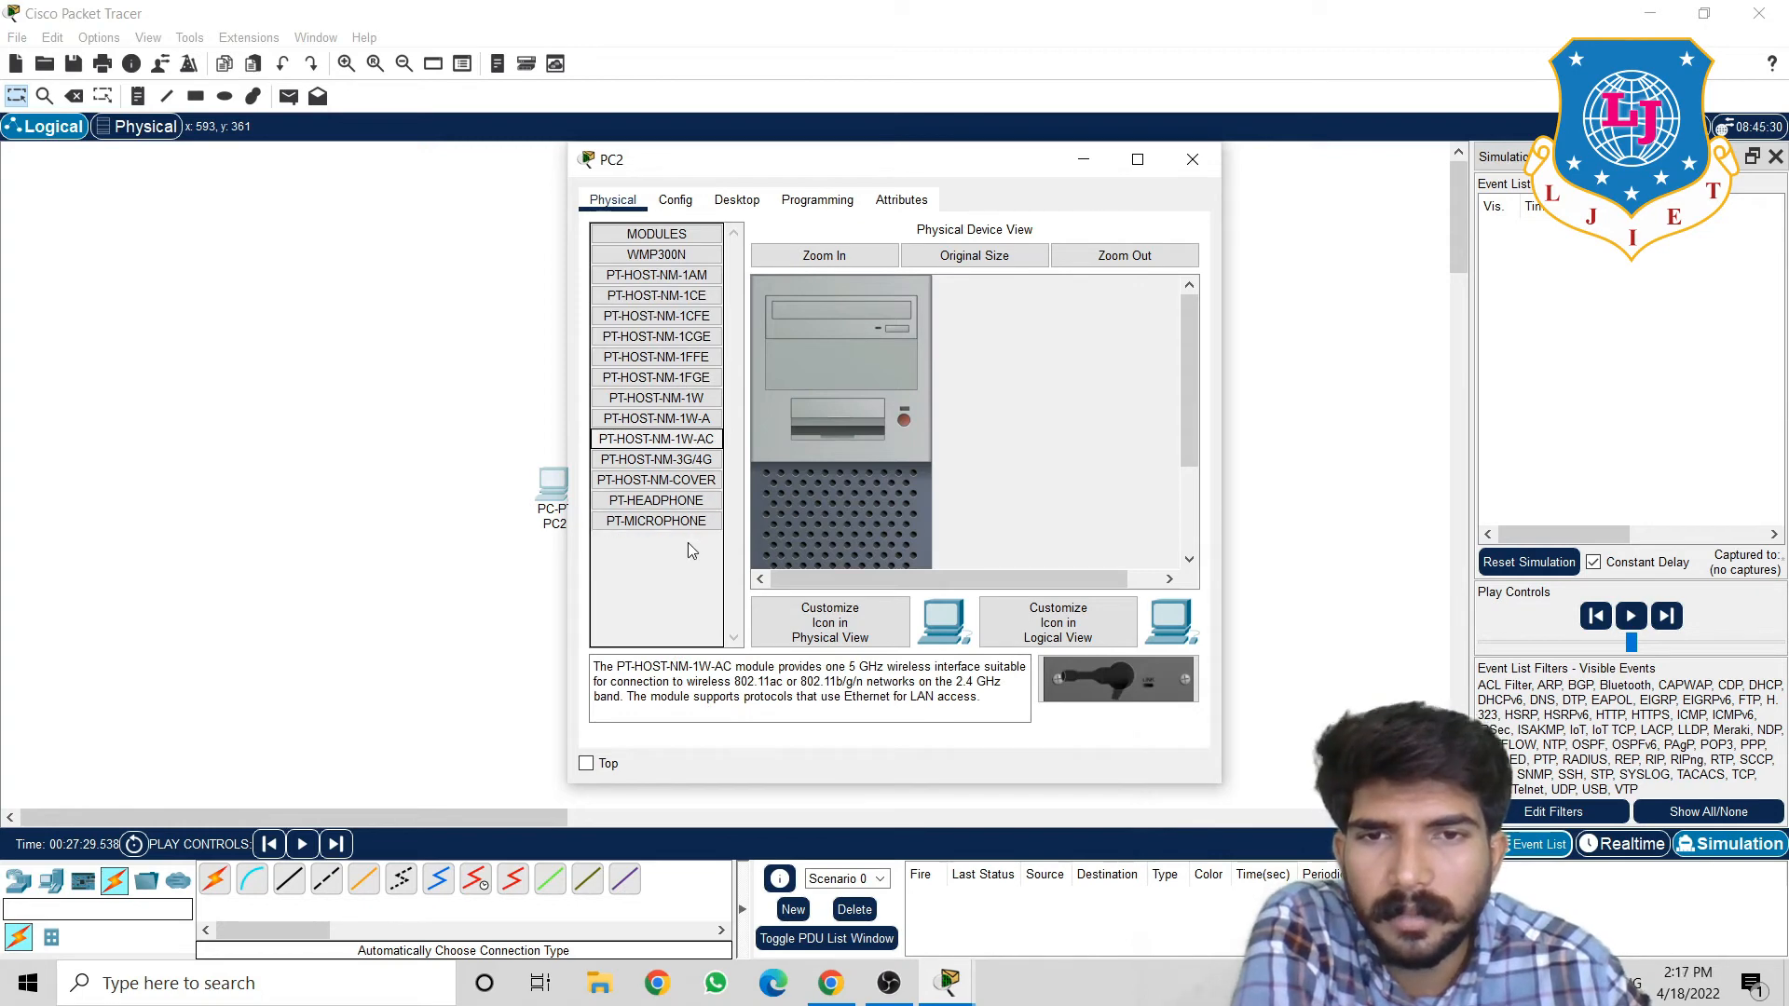
left_click(677, 482)
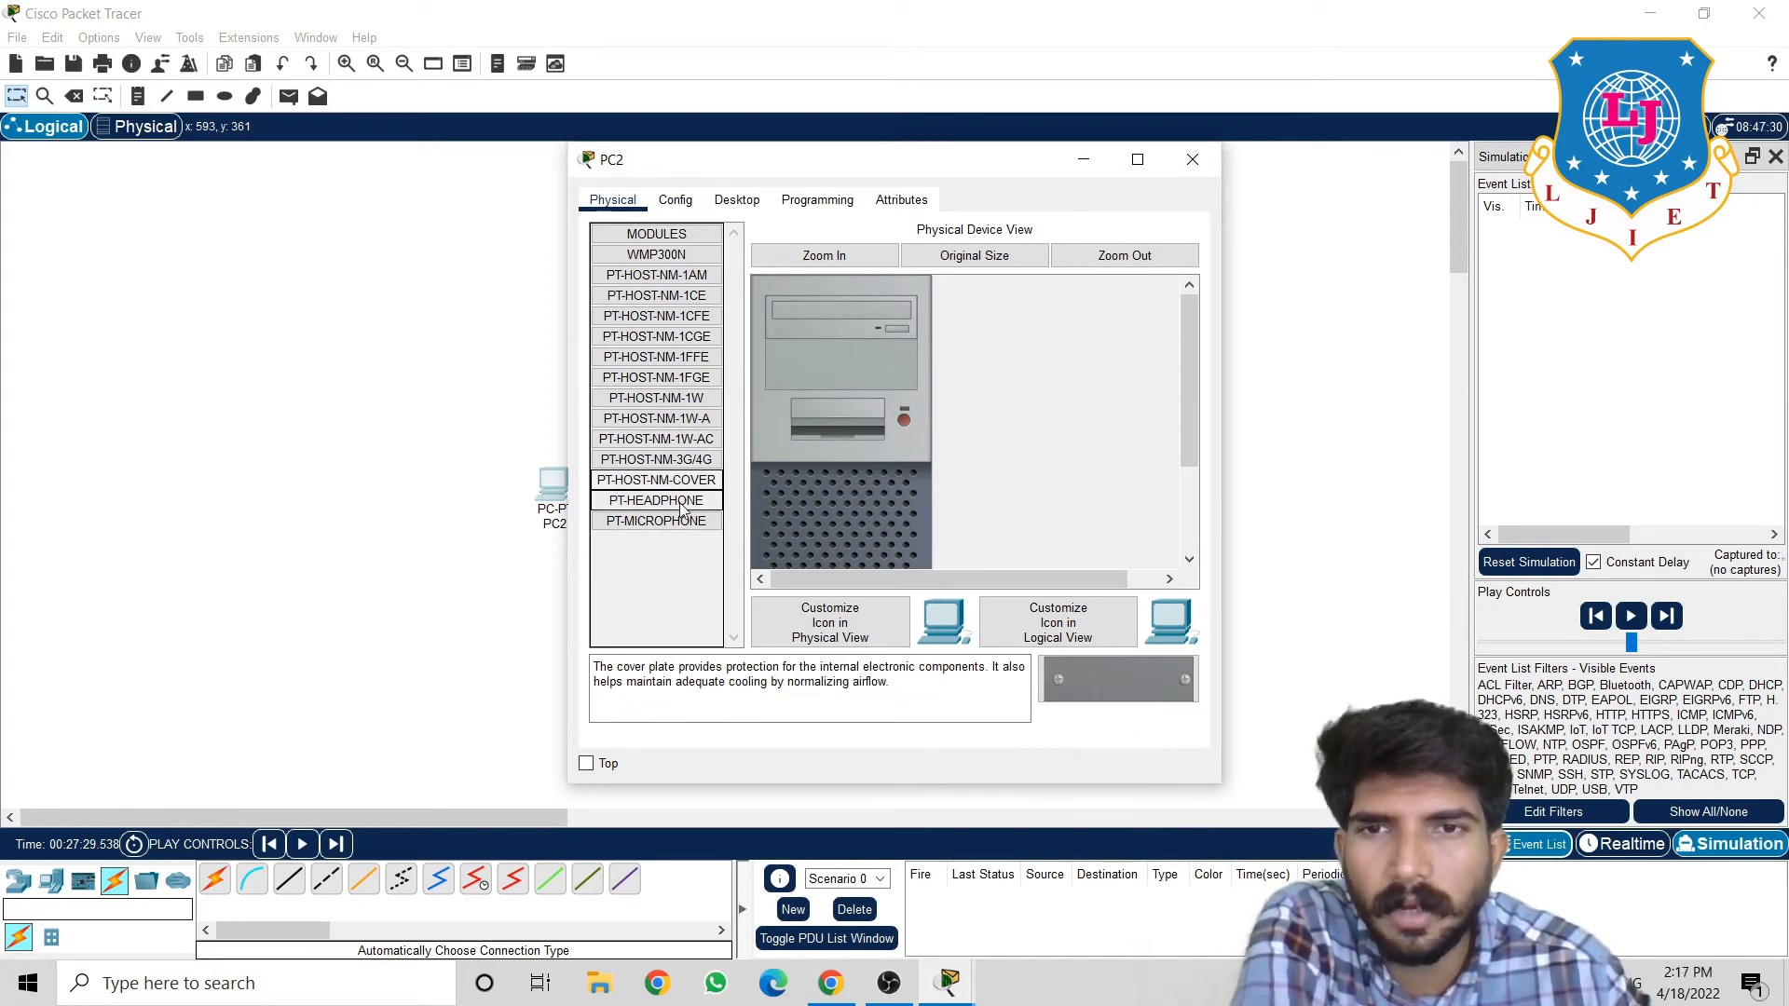
left_click(681, 509)
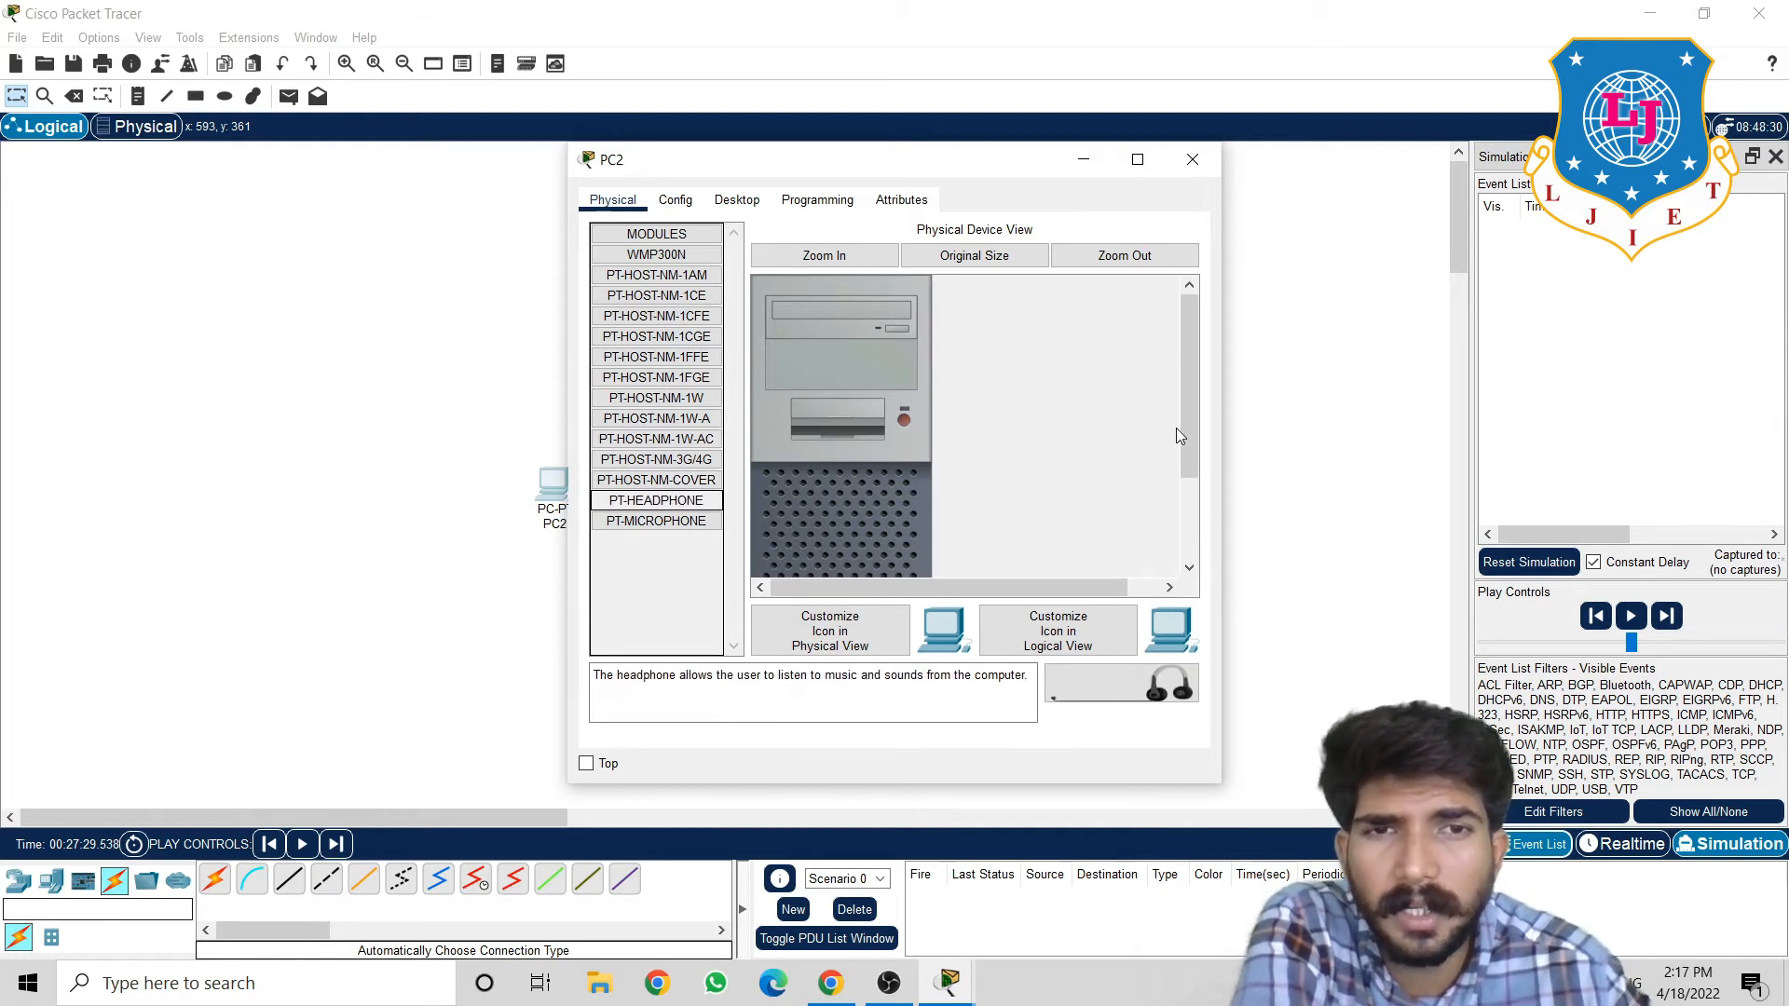
left_click_drag(1188, 430, 1189, 514)
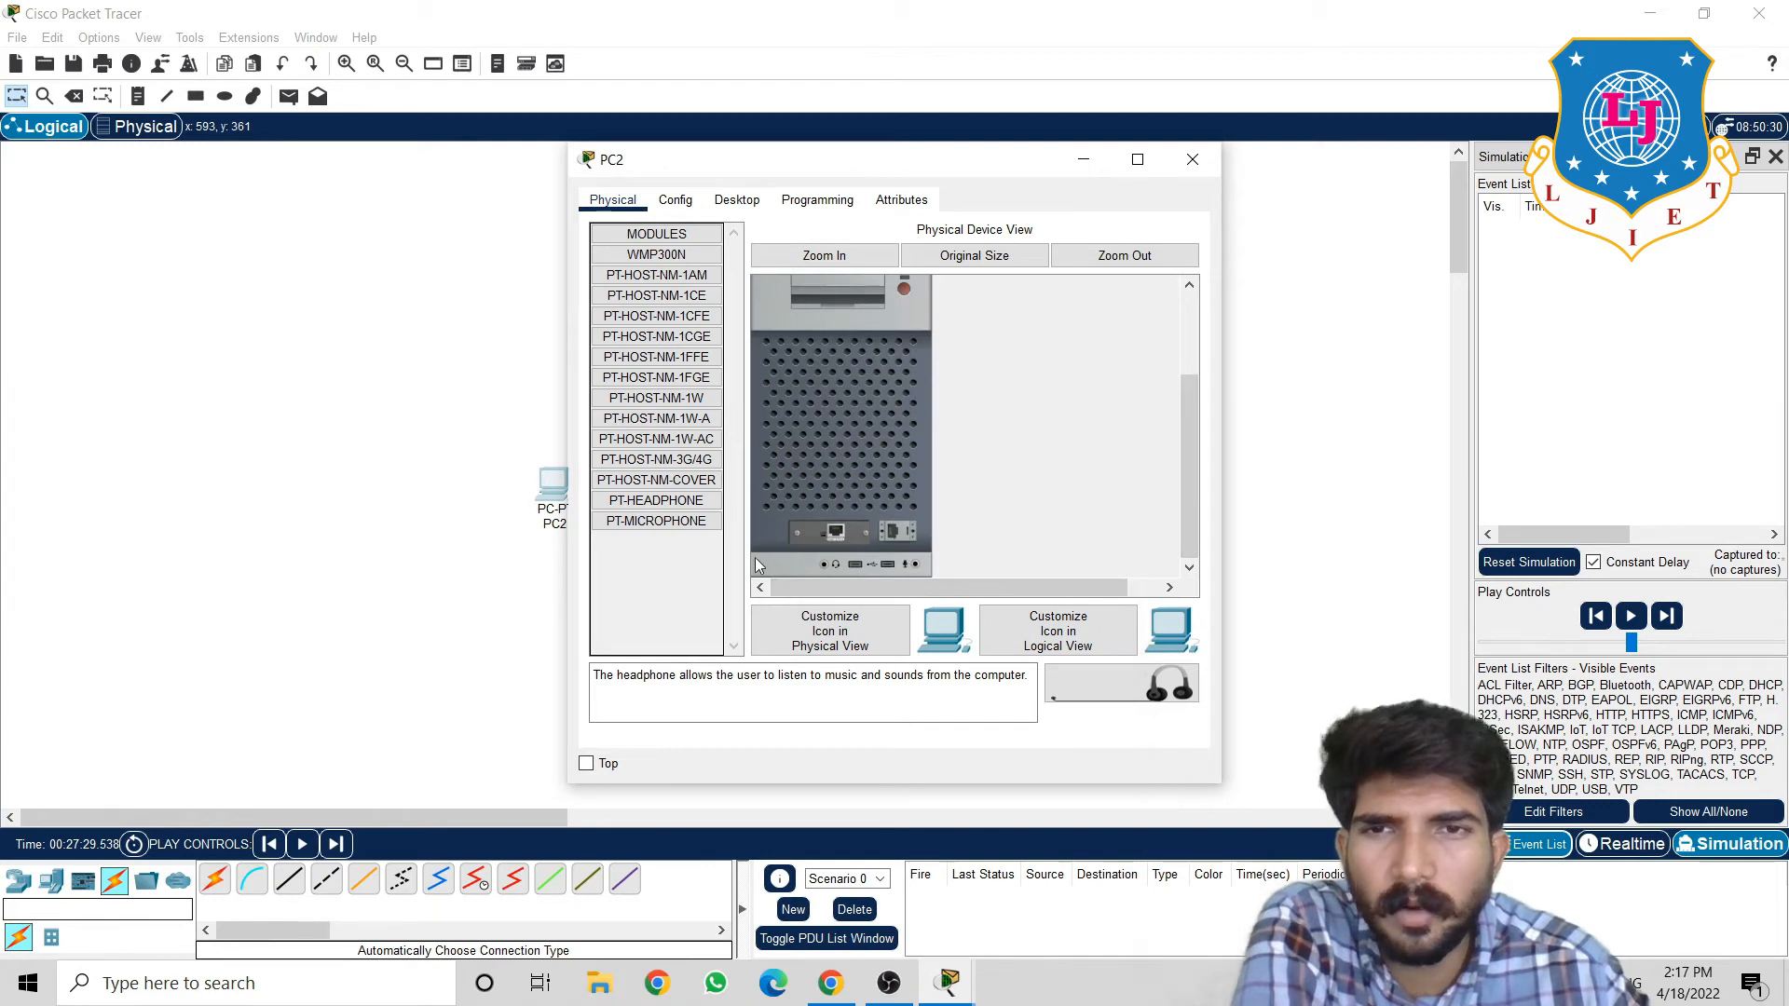
left_click(688, 506)
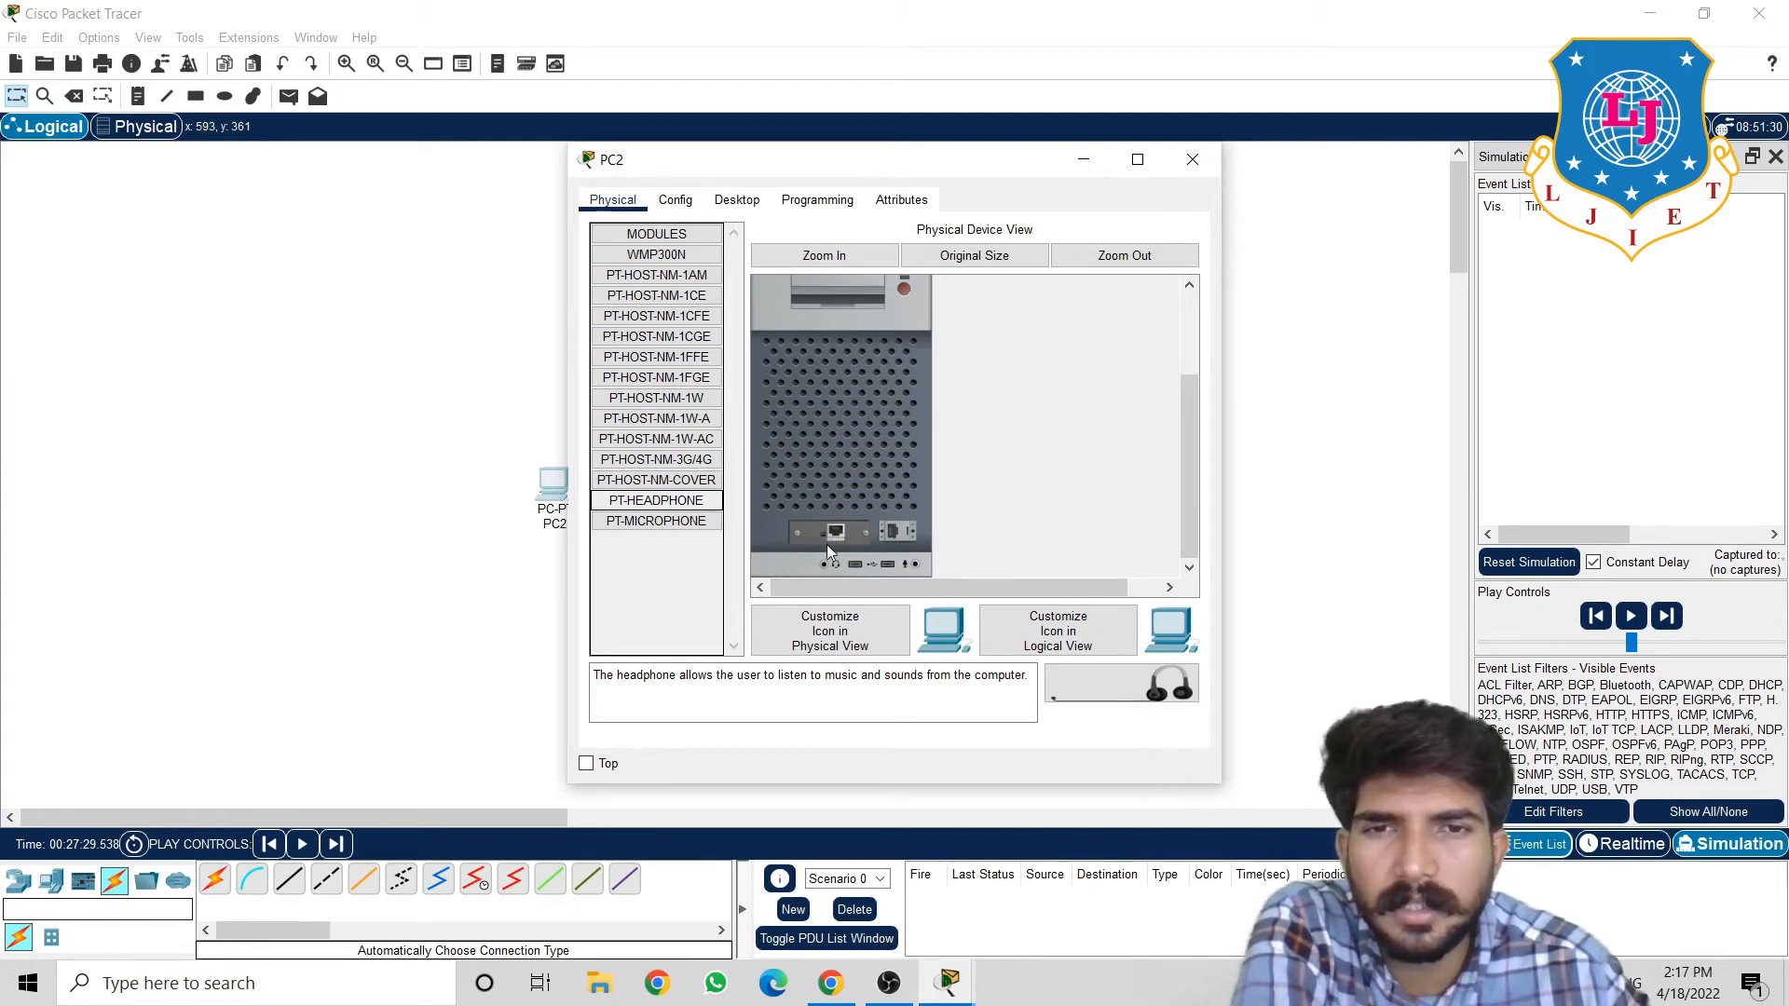
key("Down")
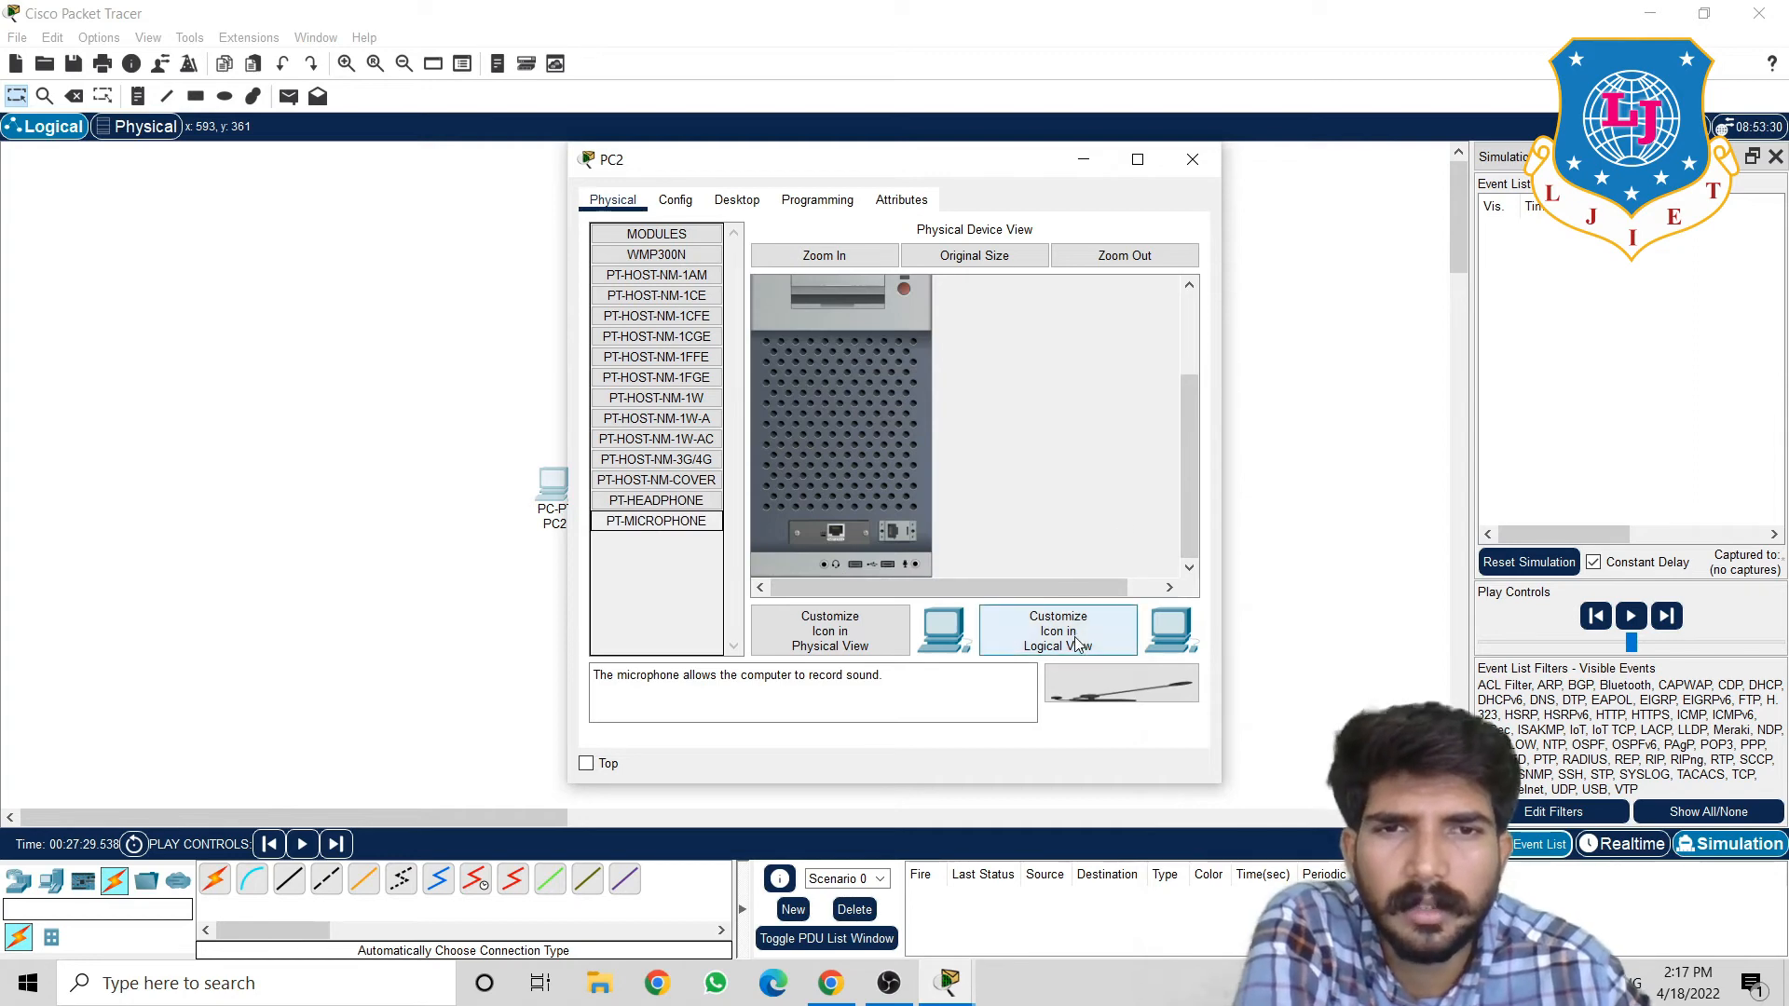
left_click_drag(1191, 544, 1225, 328)
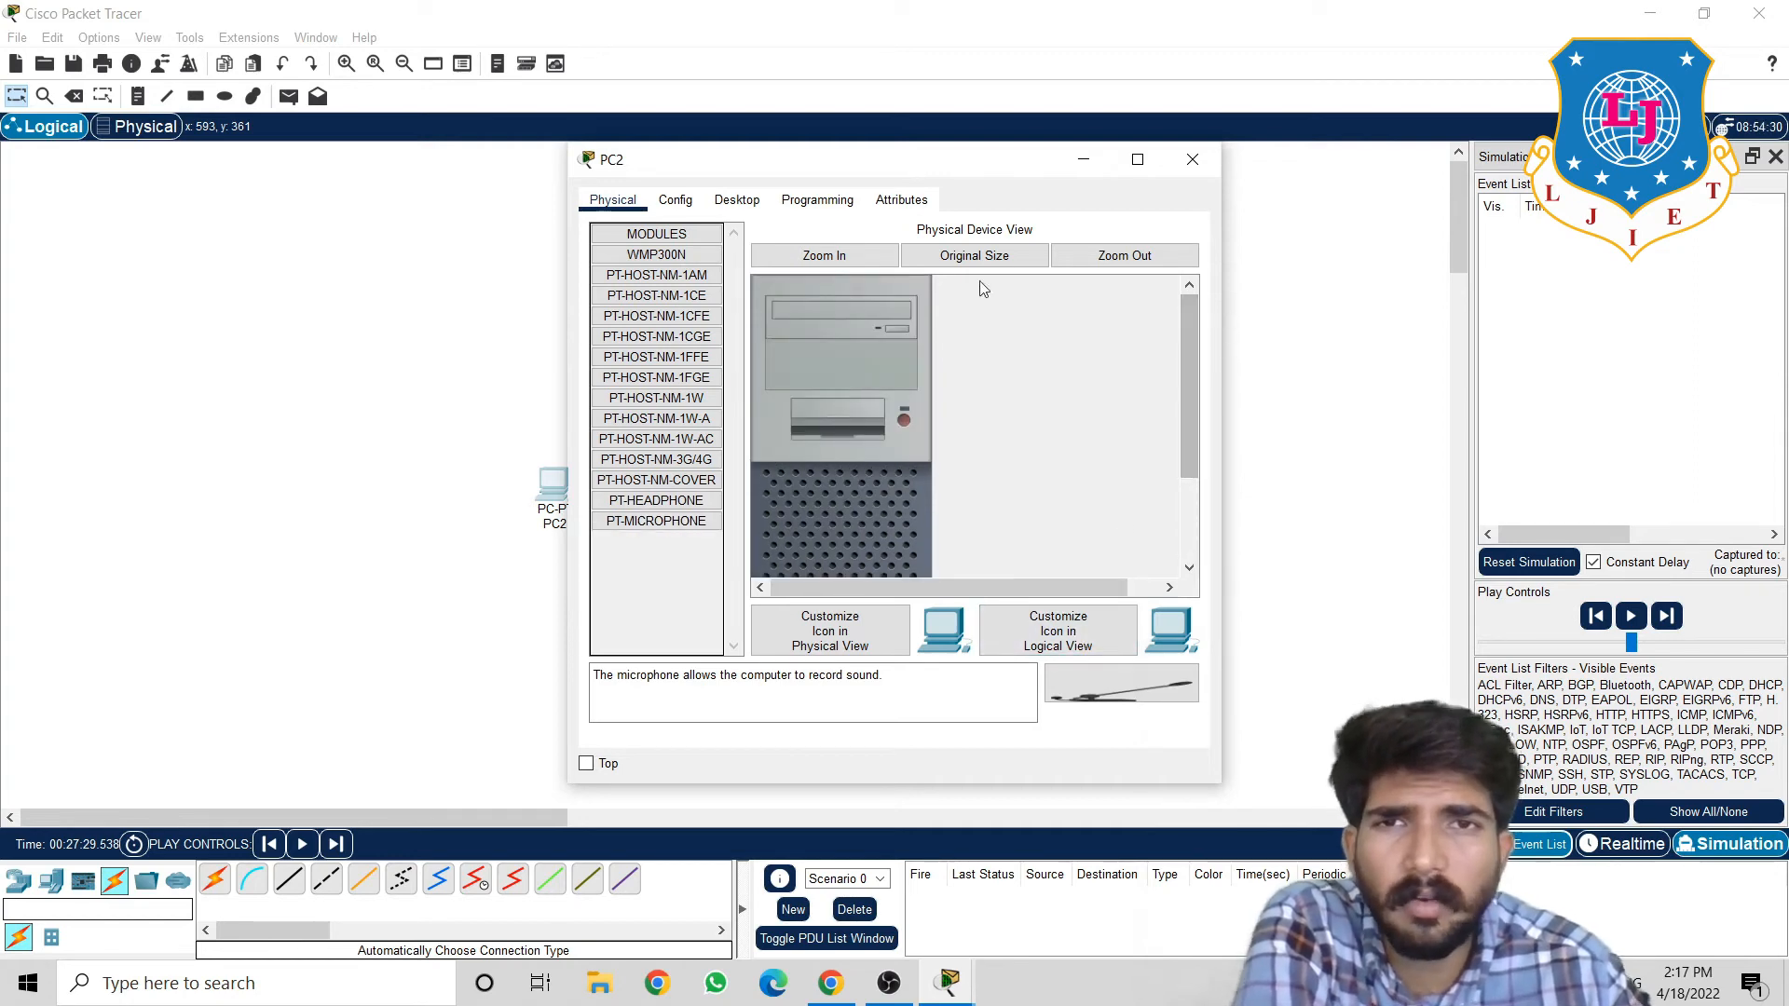
Try to open PC2's configuration settings and its desktop applications
left_click(676, 201)
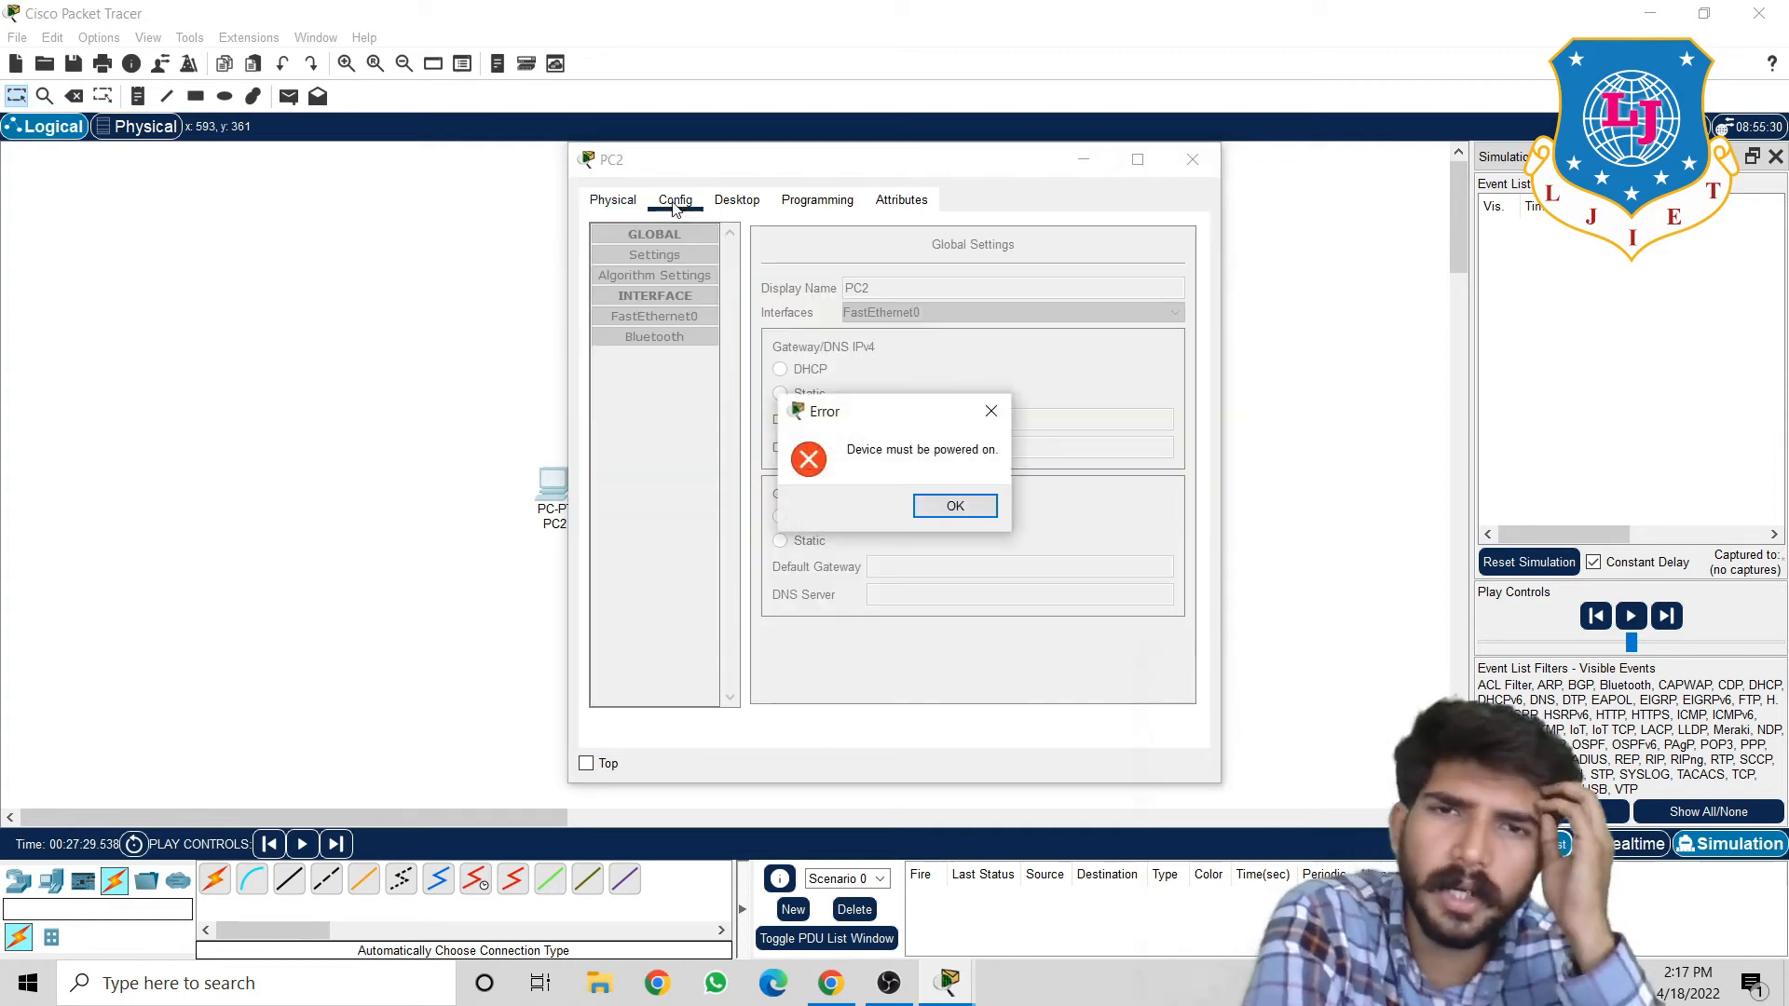
left_click(953, 508)
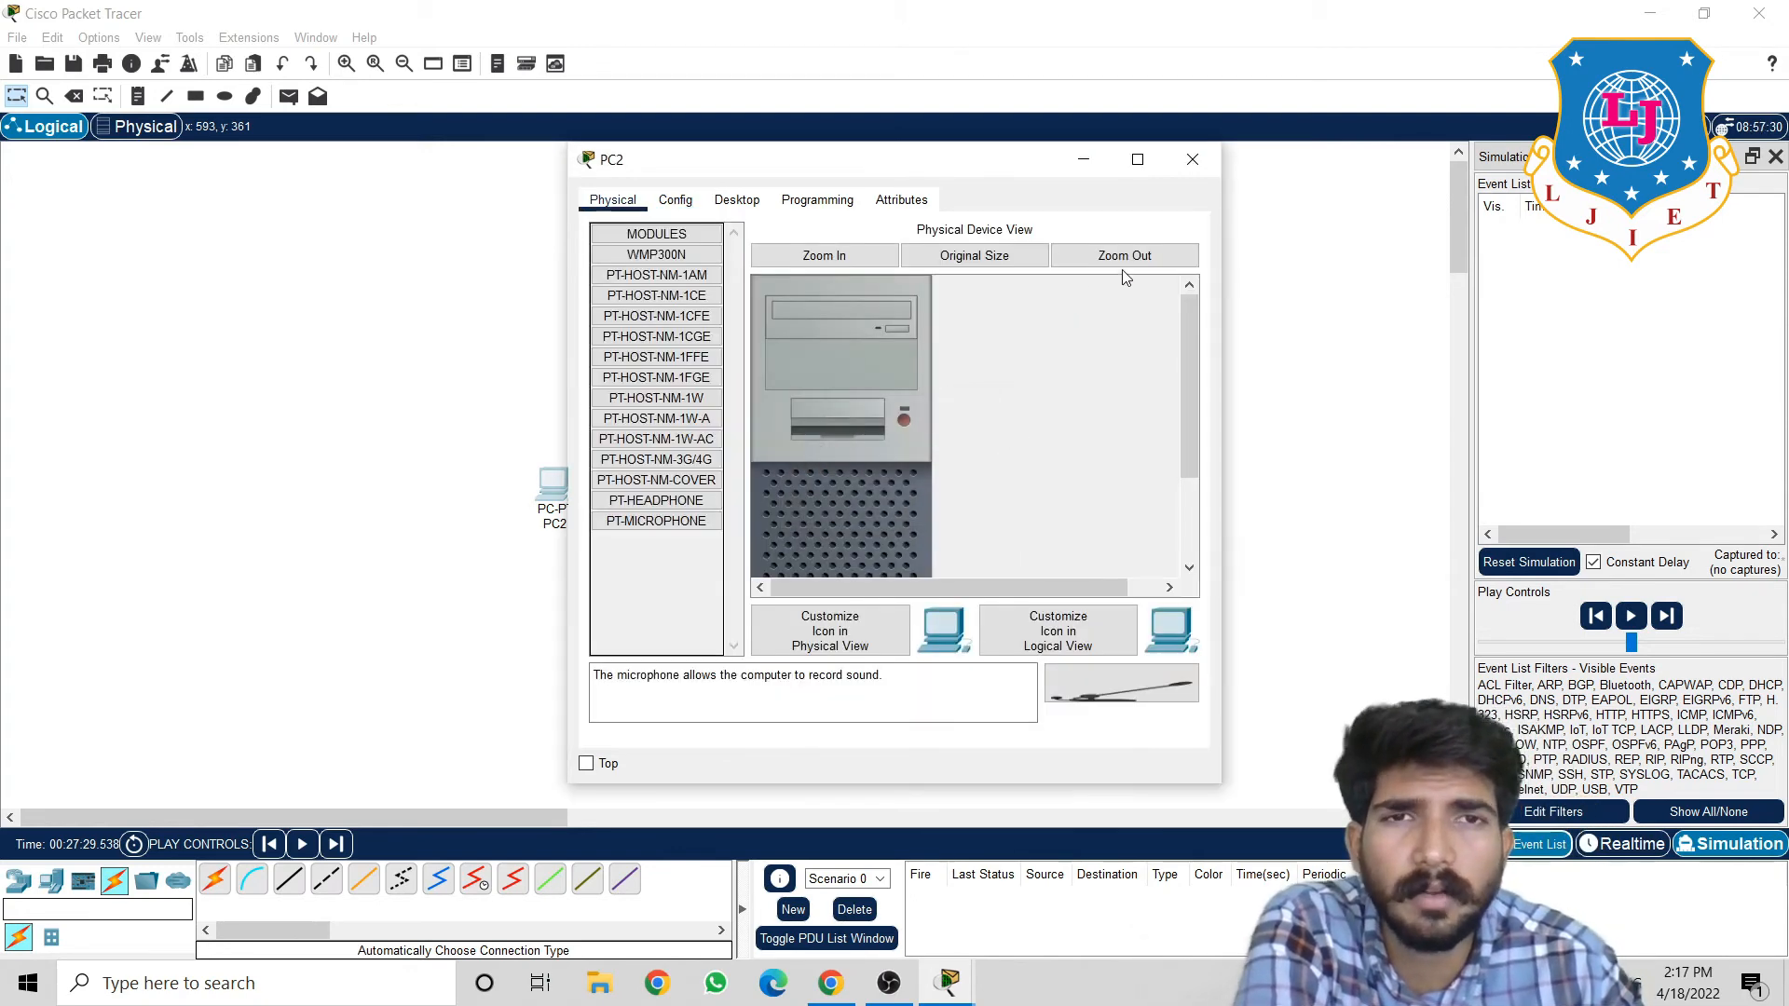
left_click(1201, 172)
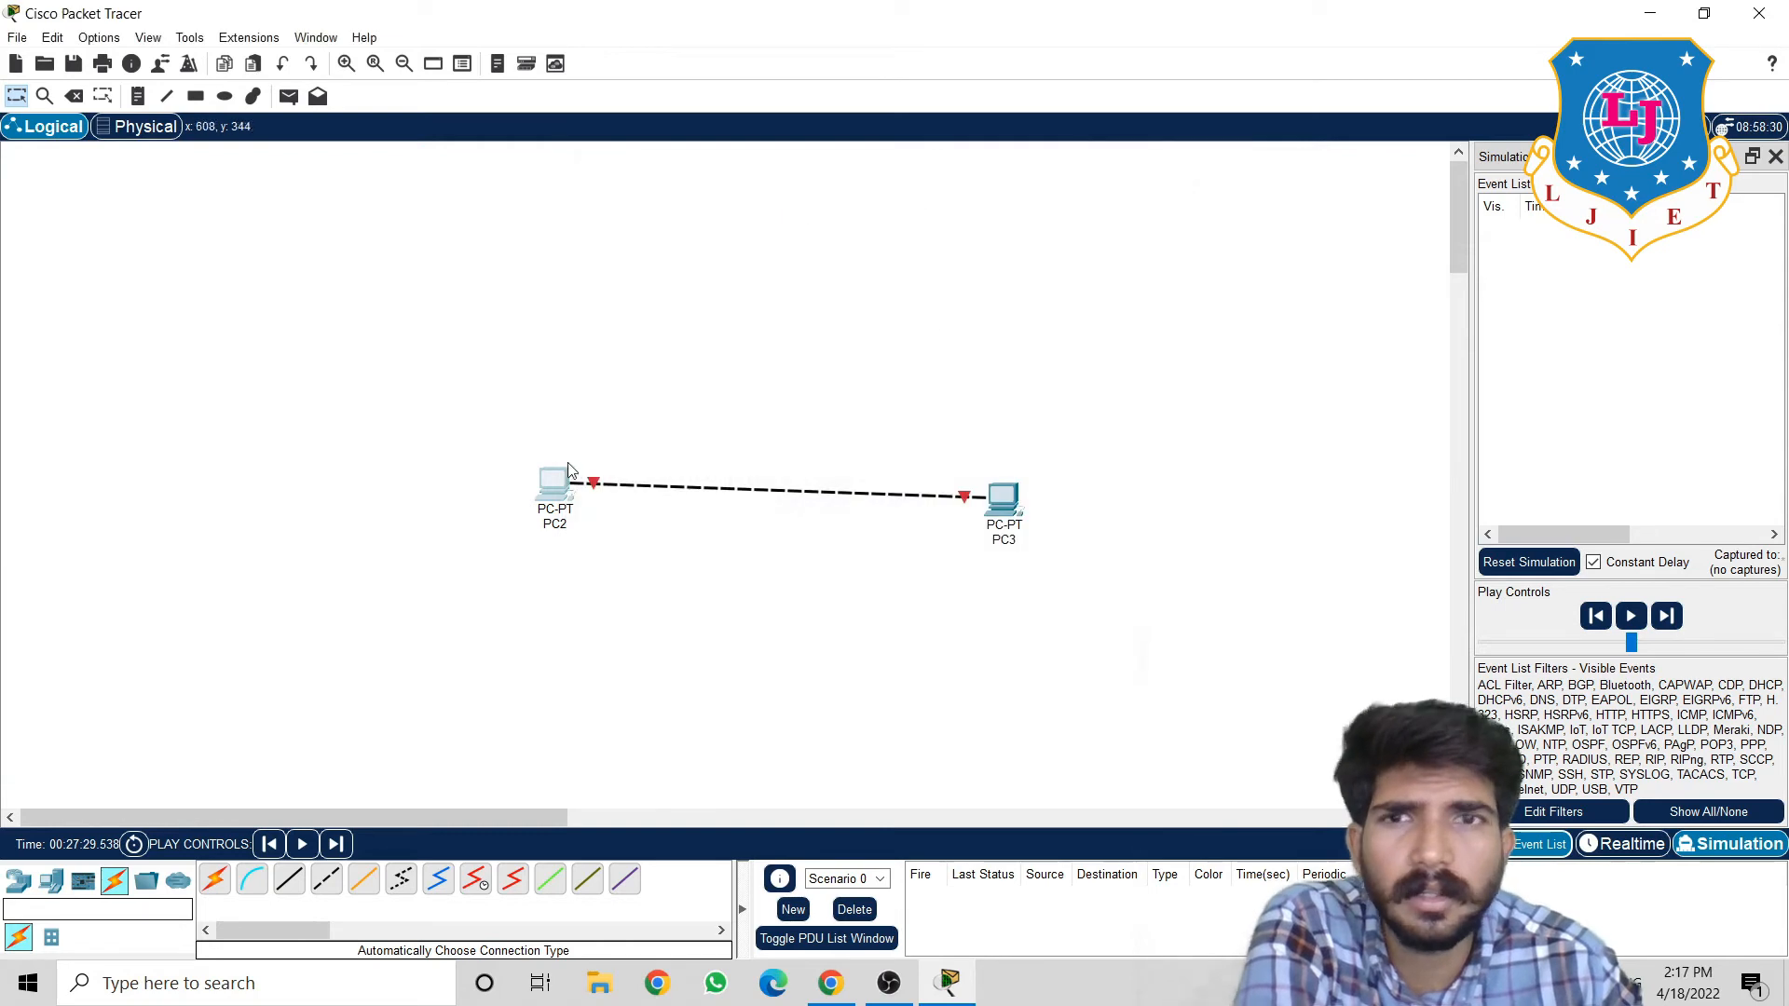
left_click(570, 494)
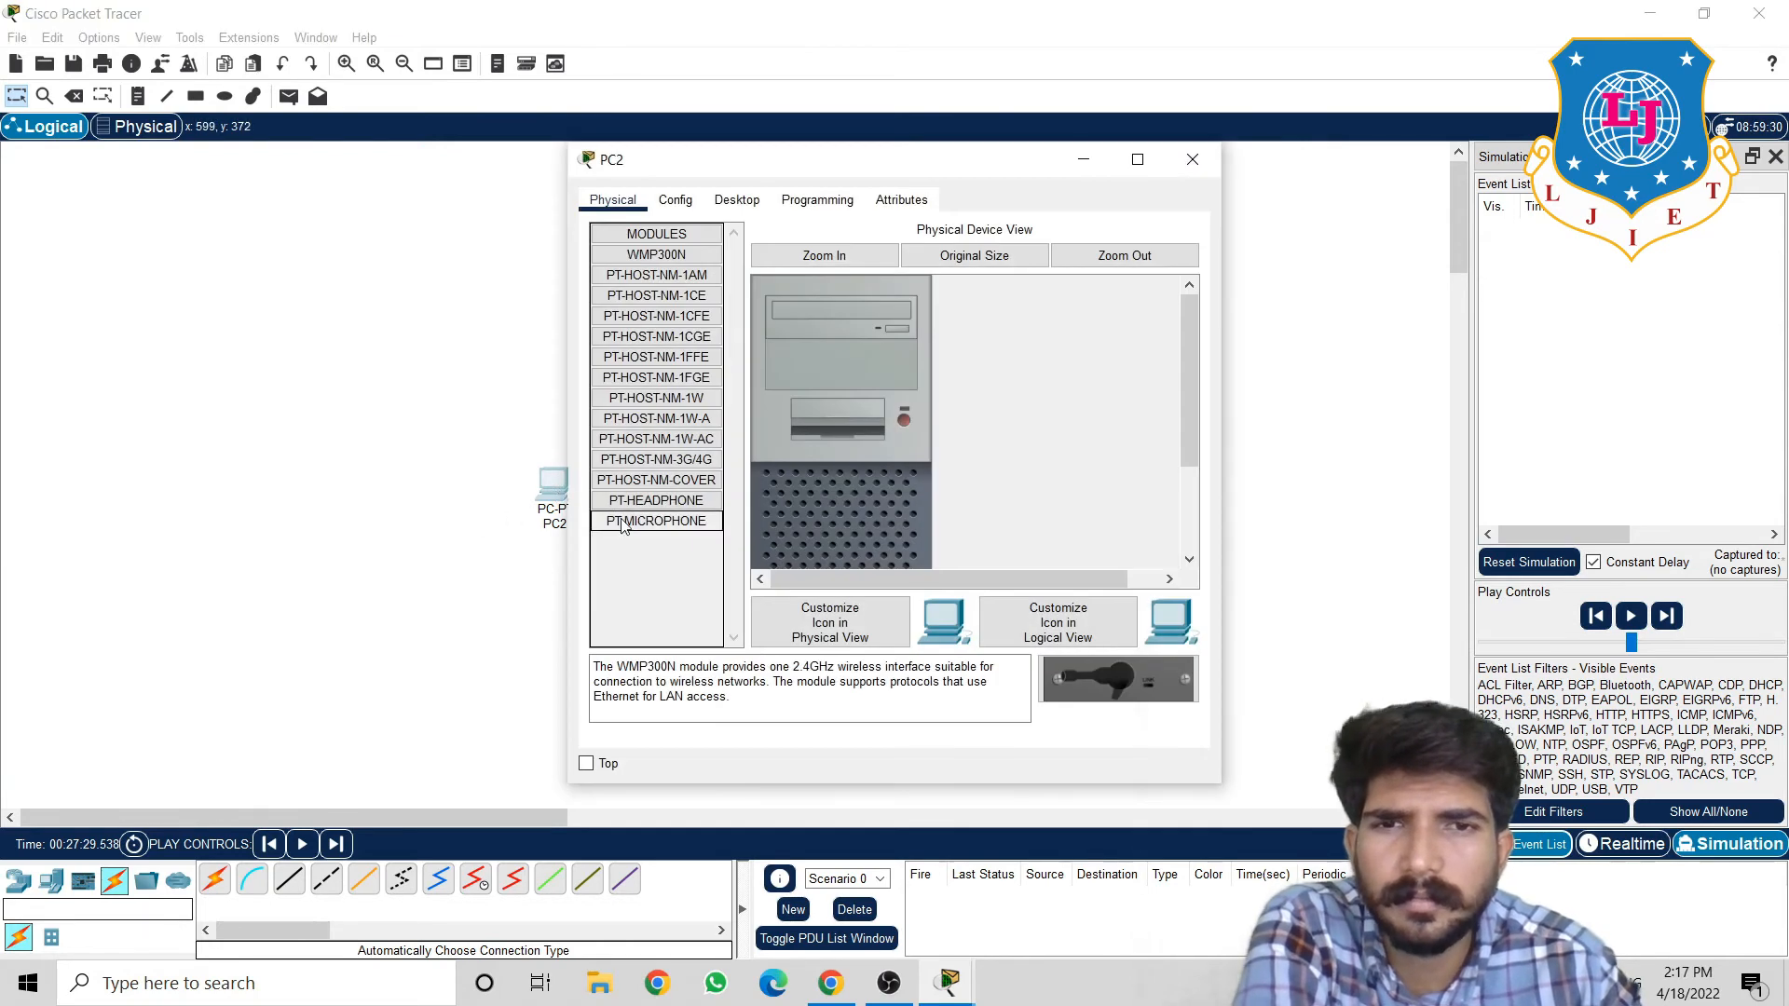
left_click(737, 200)
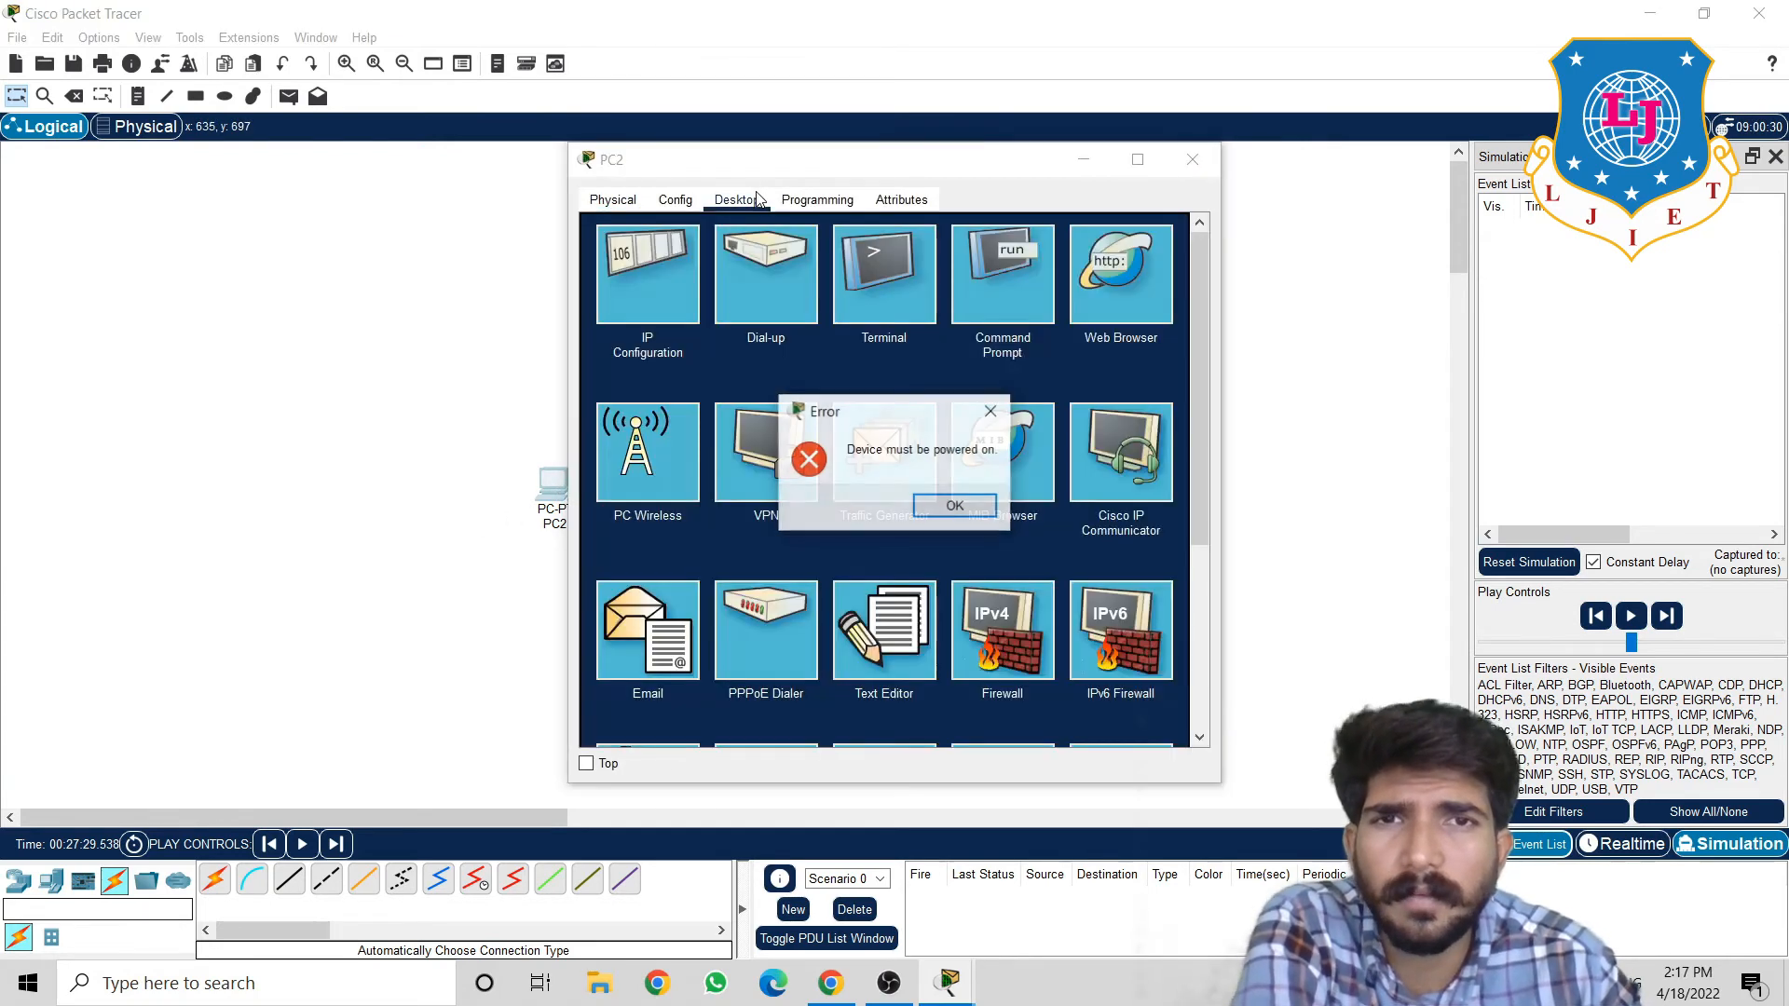
left_click(955, 508)
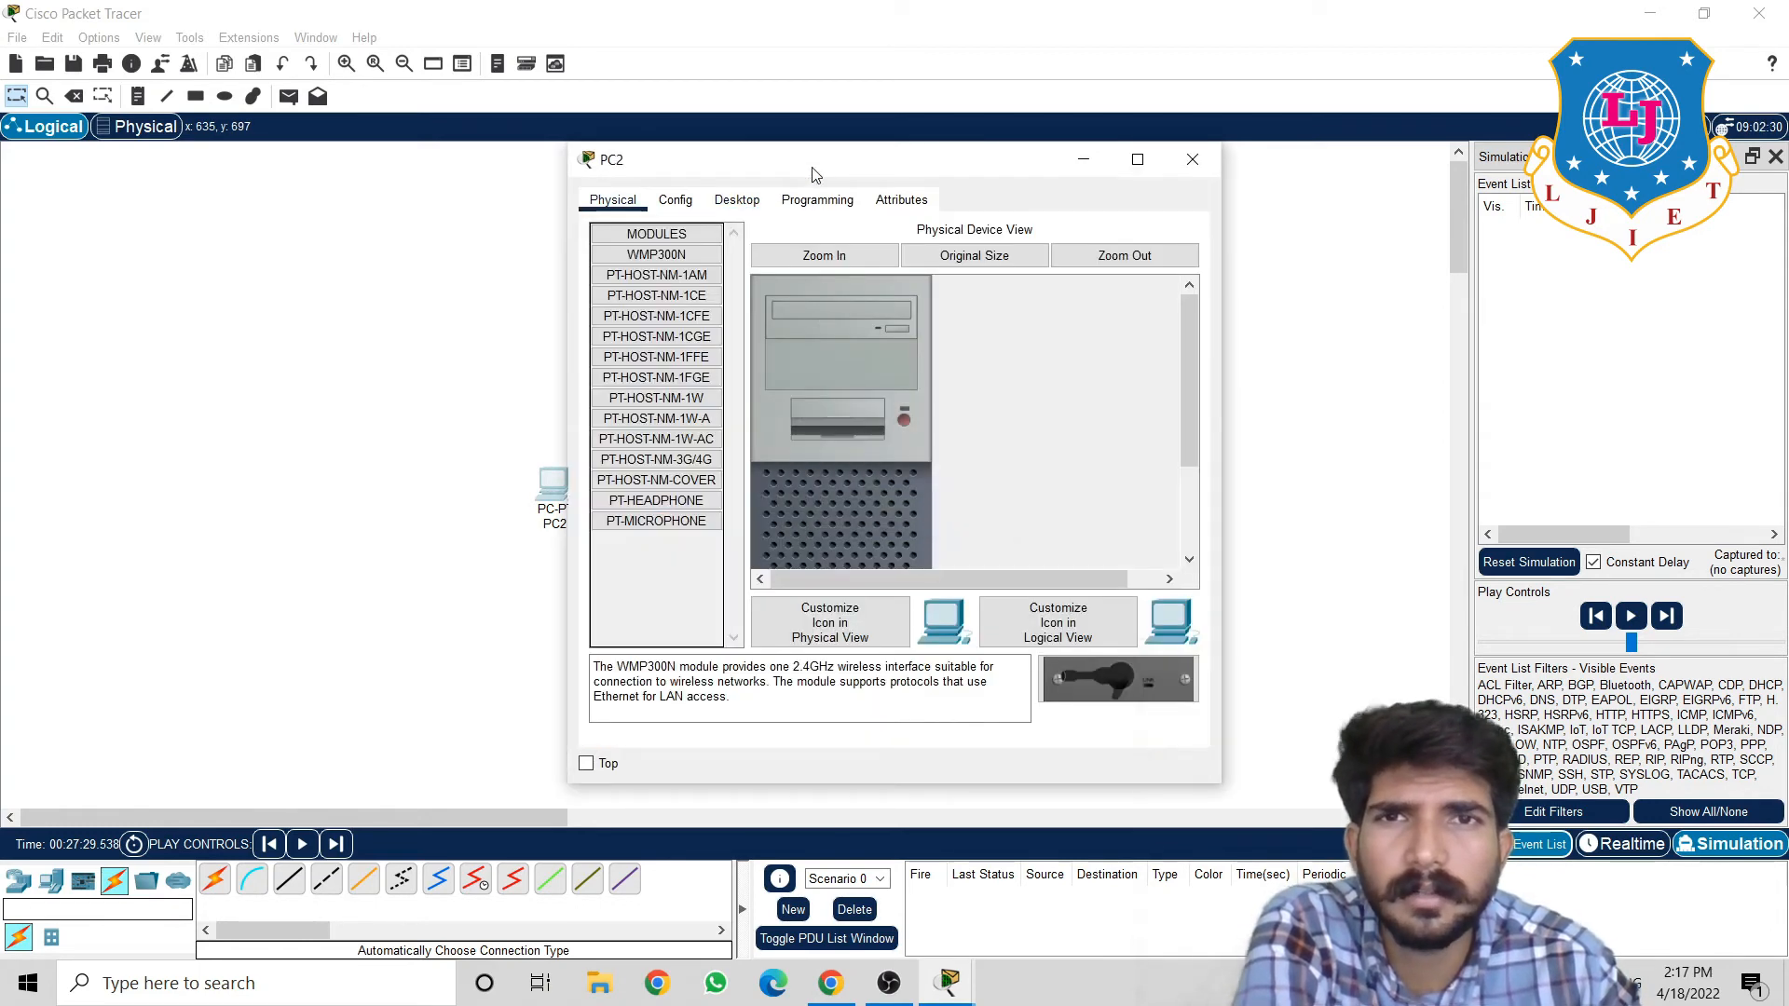
Power on PC2 with the switch in its physical device view and return to the workspace
left_click(903, 421)
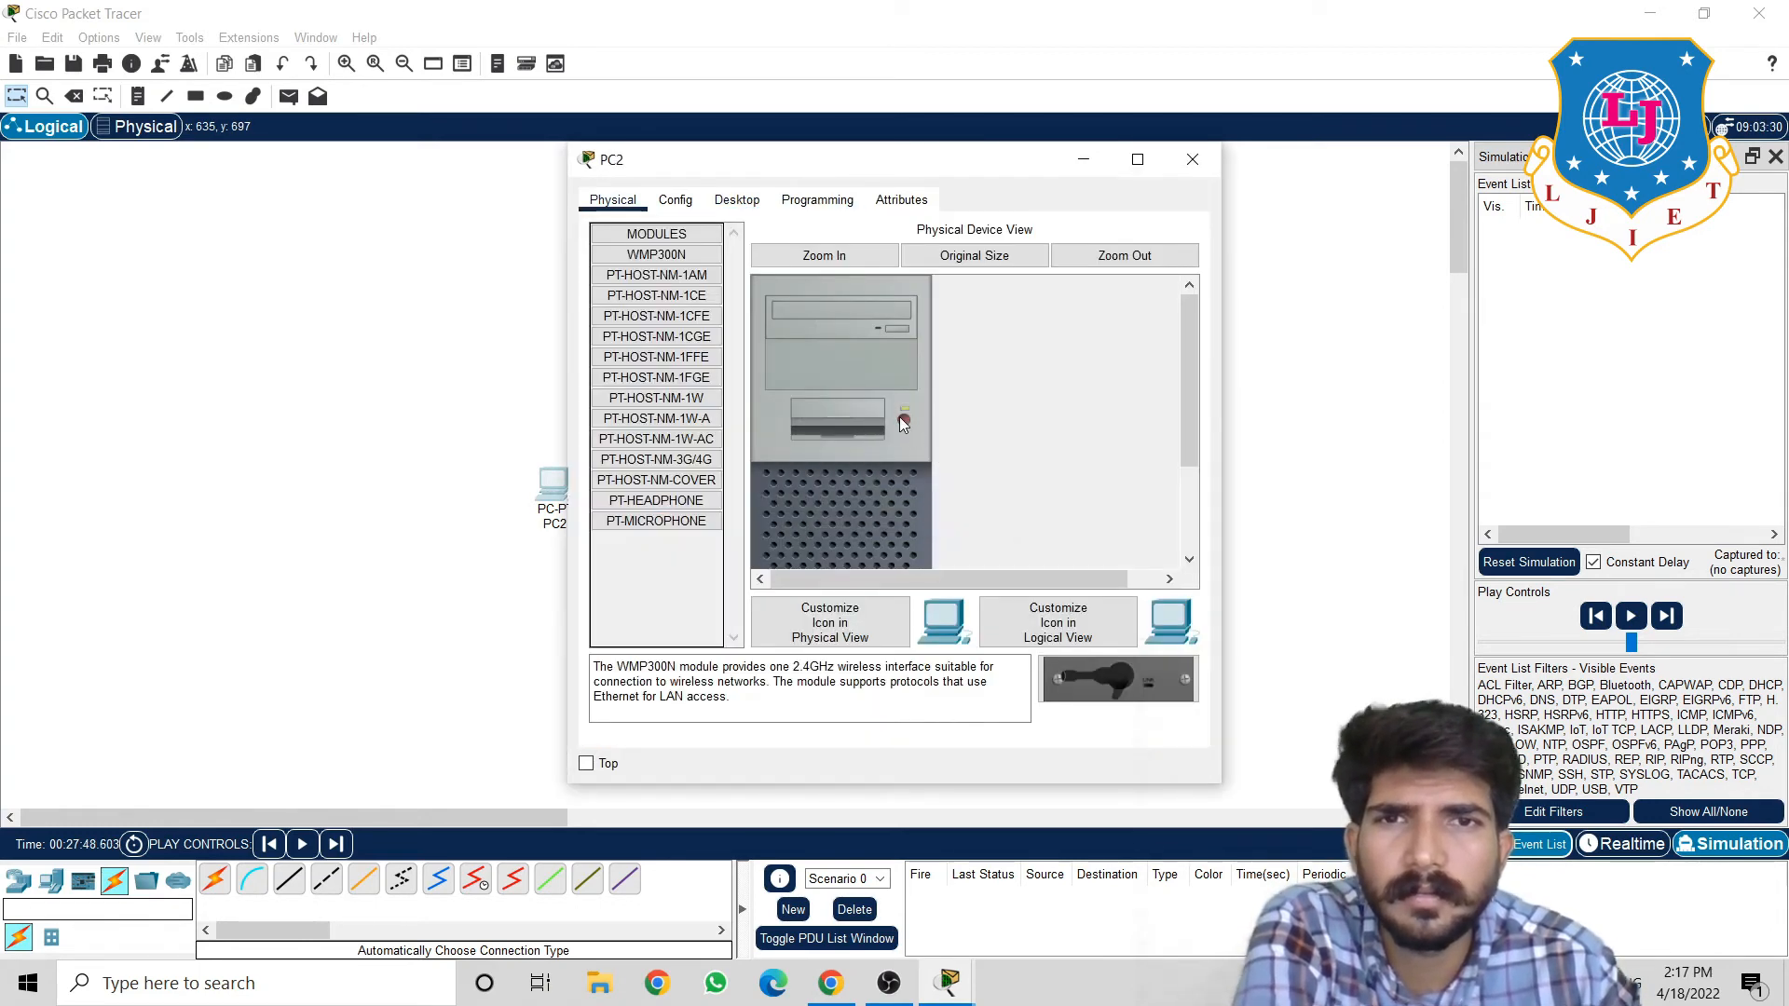
left_click(1192, 160)
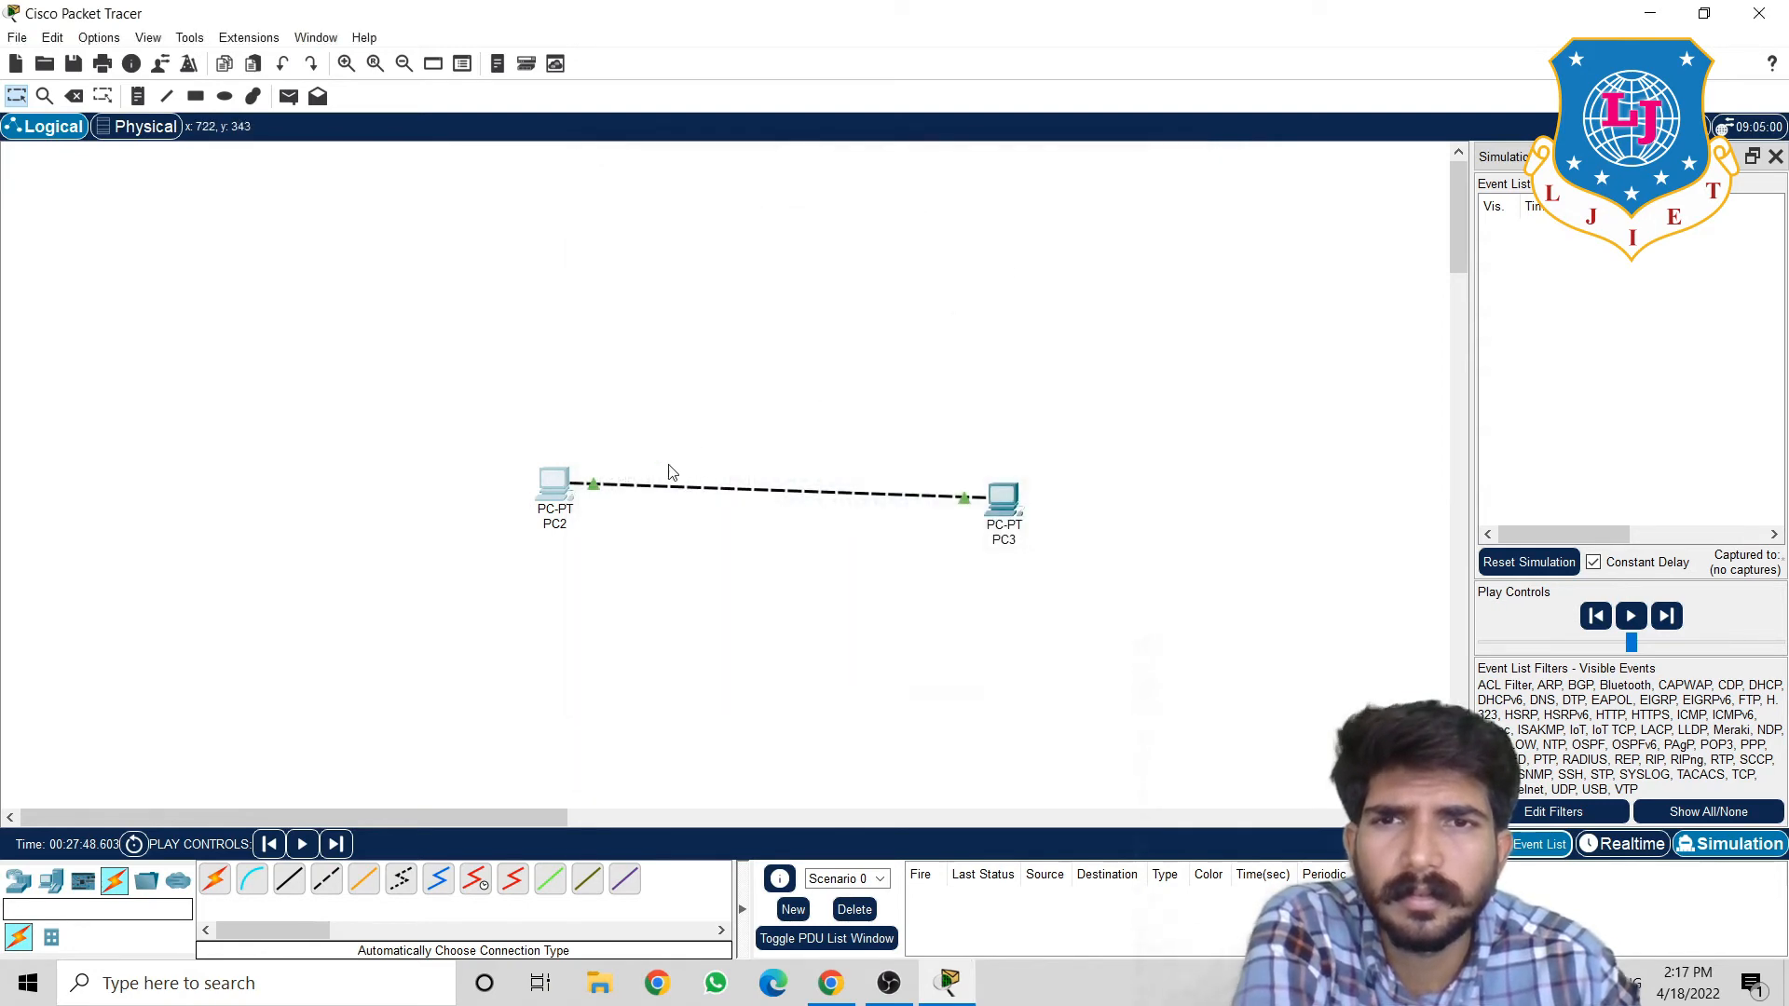
left_click(550, 485)
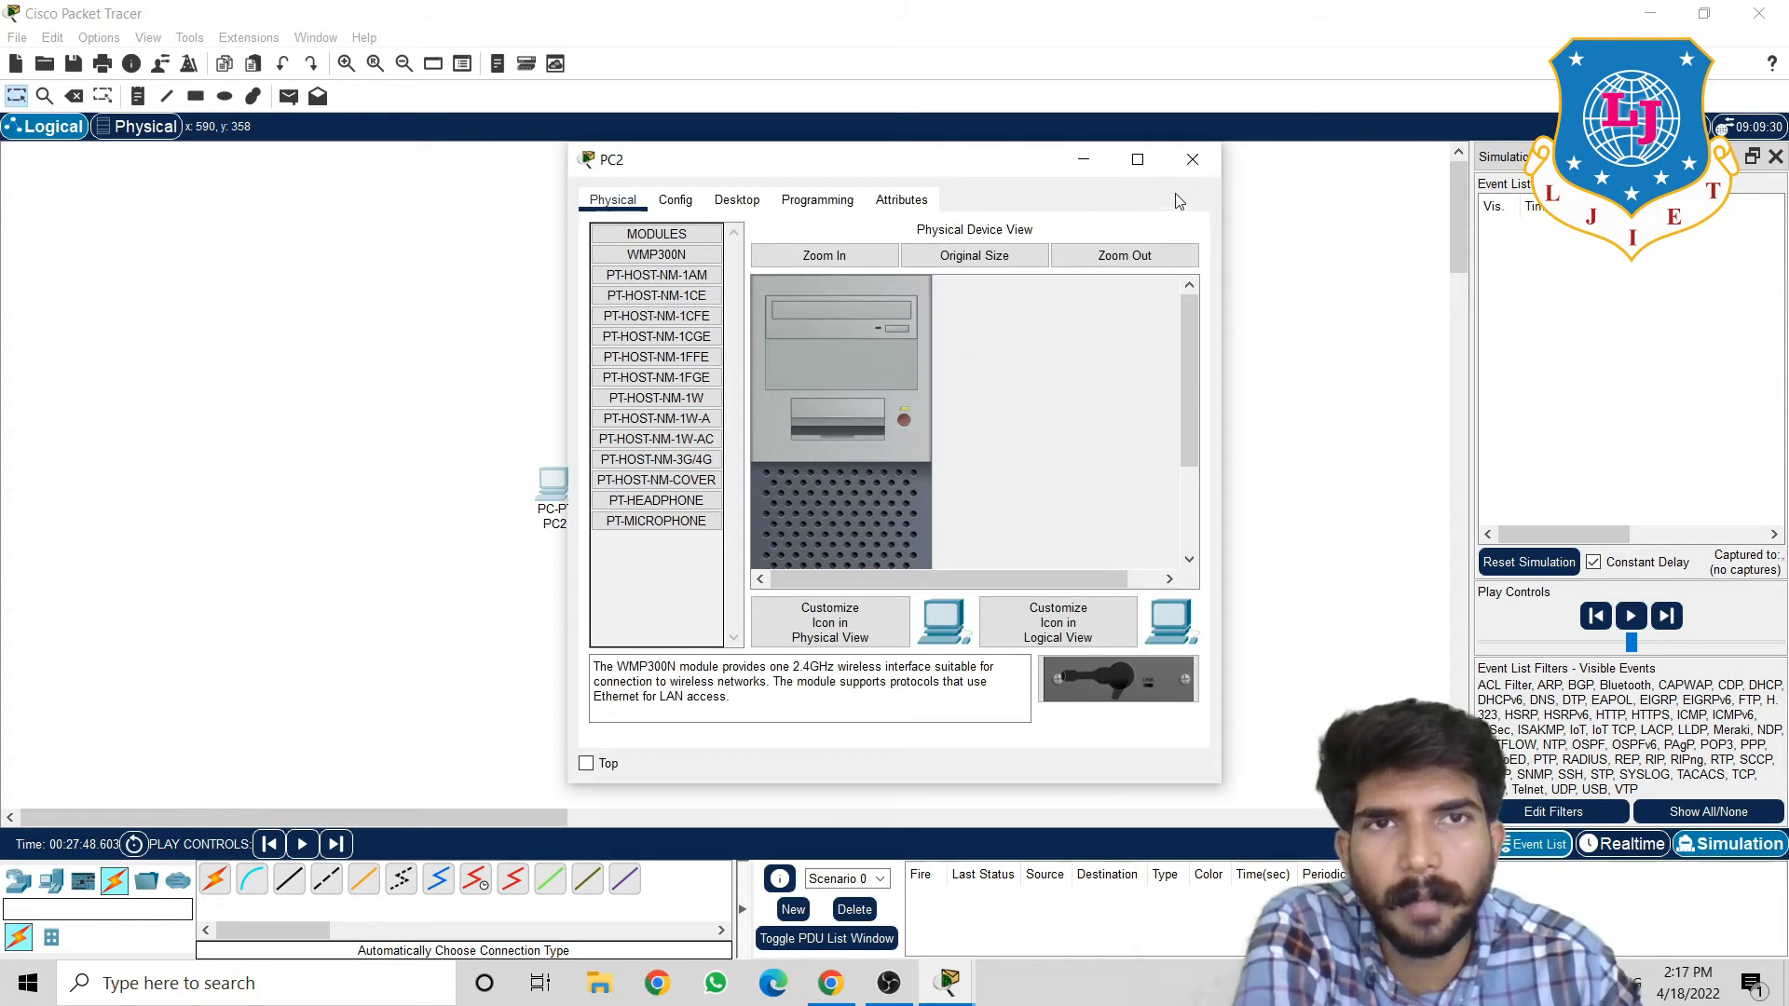
left_click(1193, 159)
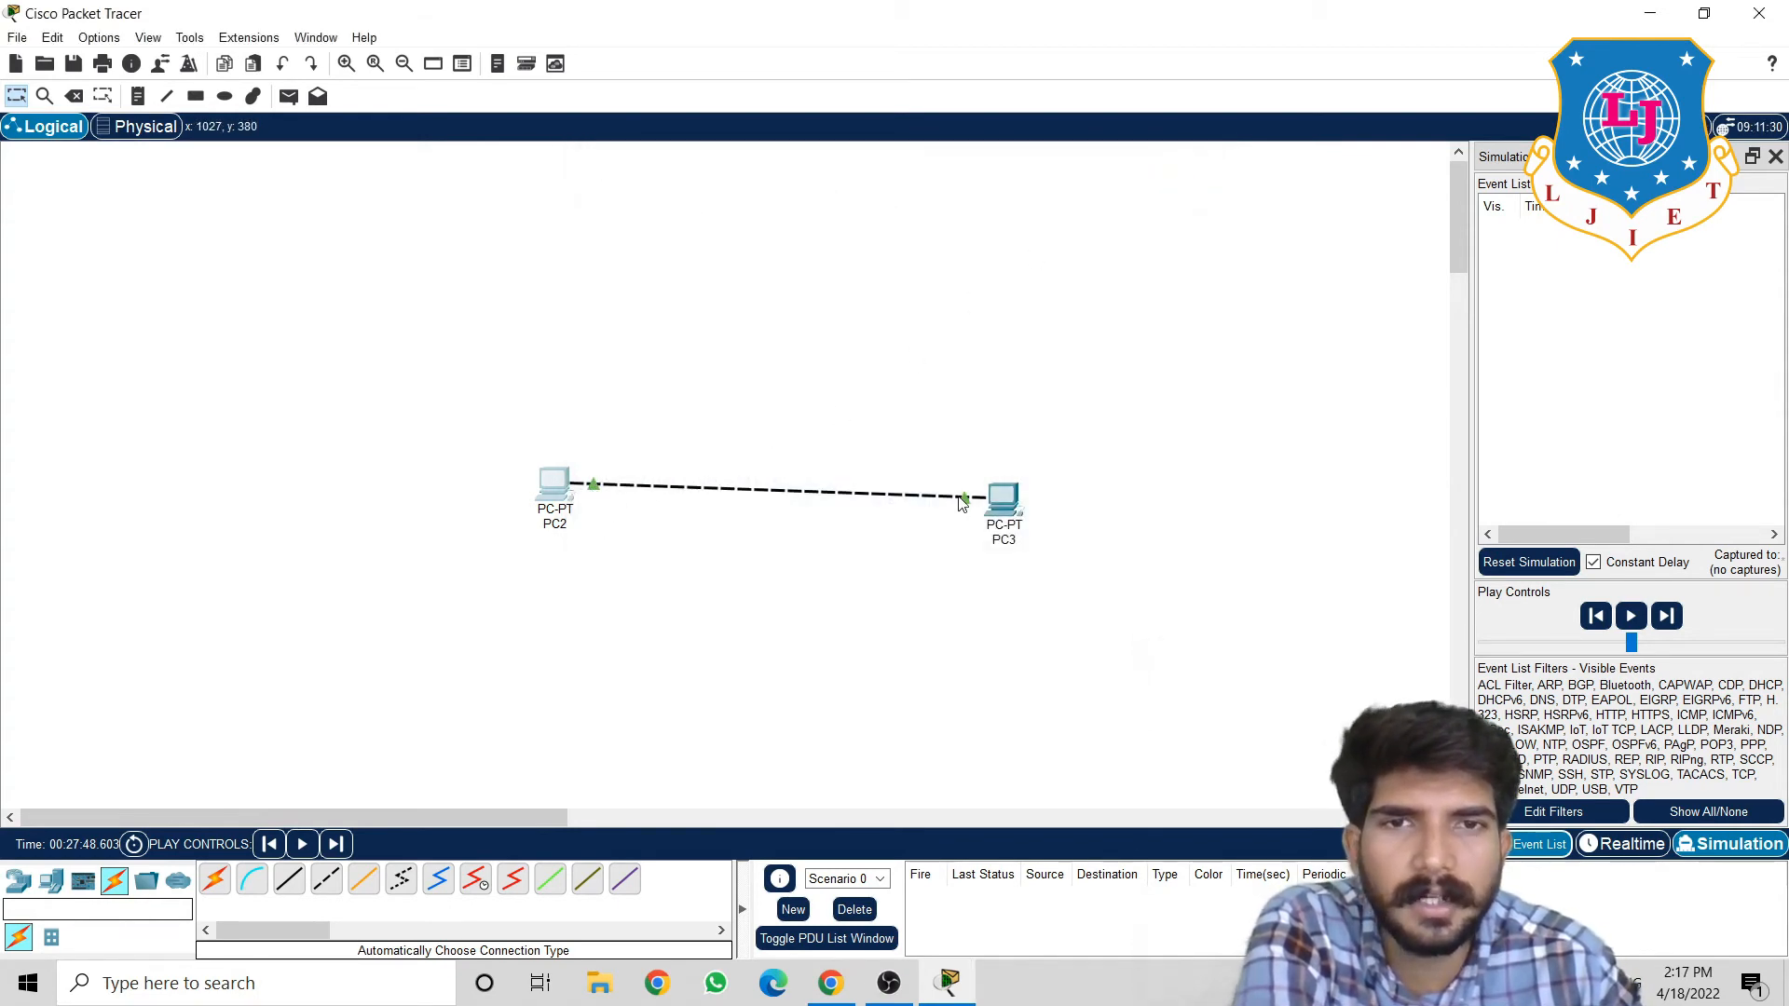
Configure PC2's FastEthernet0 interface with the static IPv4 address 192.168.0.1 and subnet mask 255.255.255.0
left_click(549, 499)
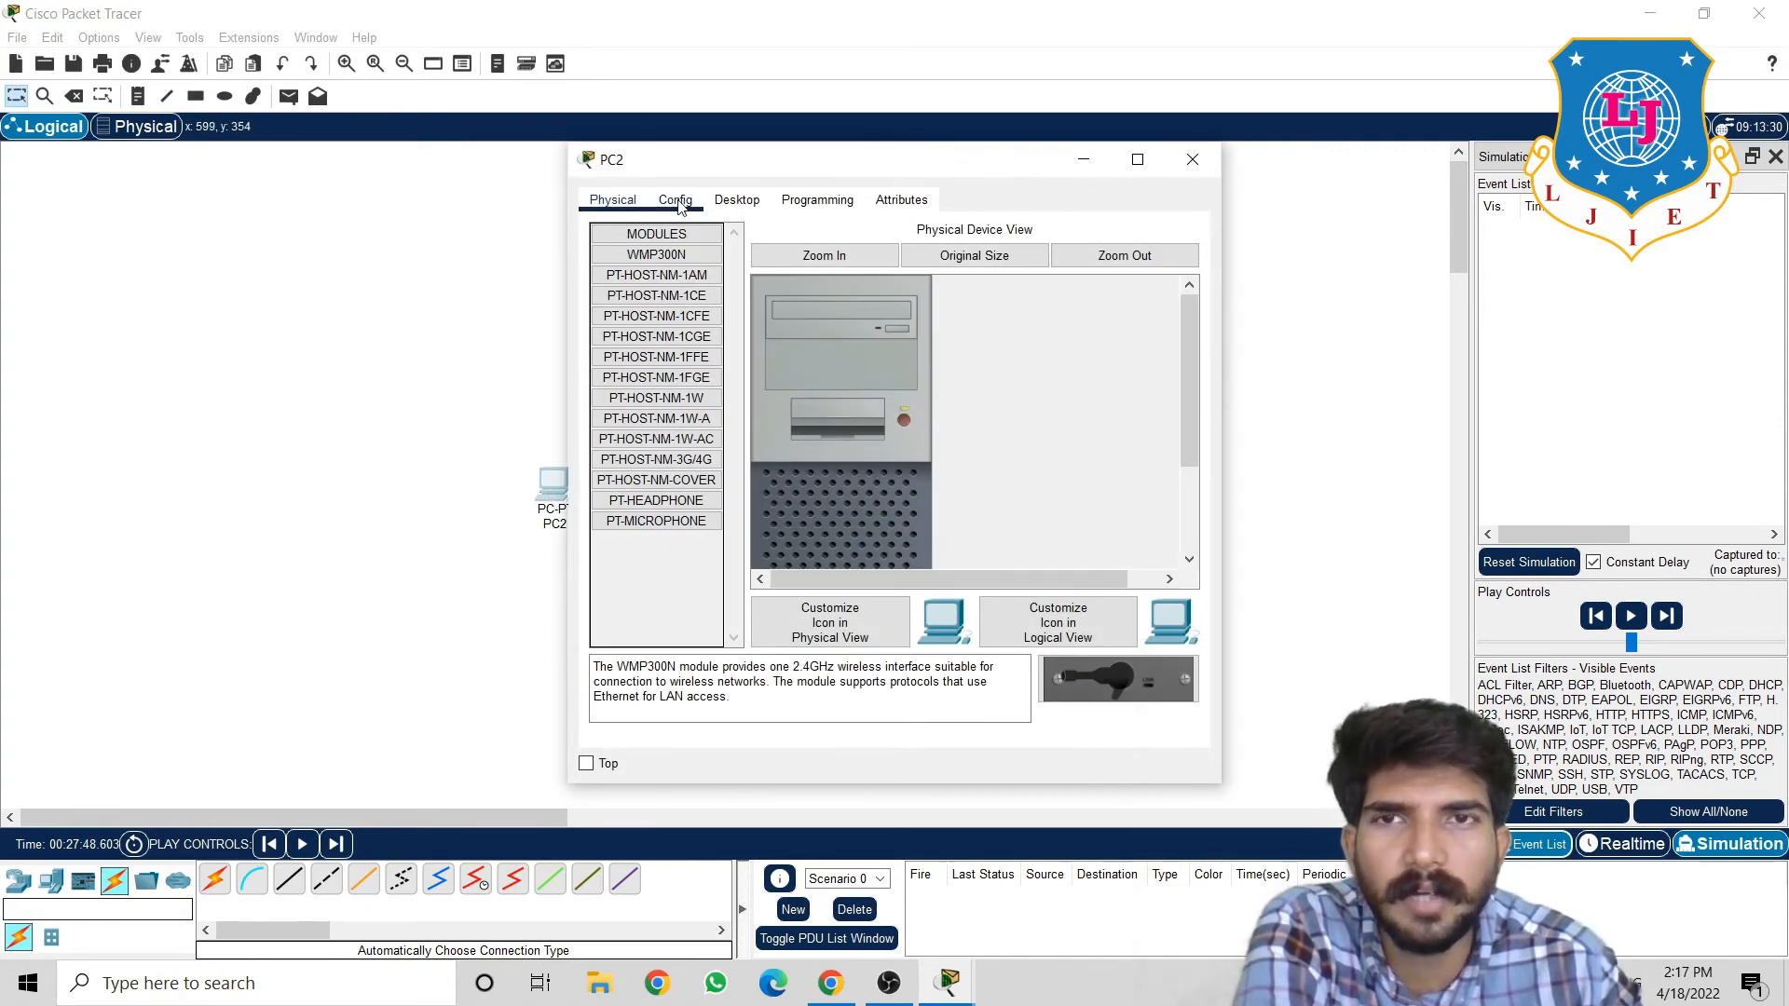
left_click(675, 199)
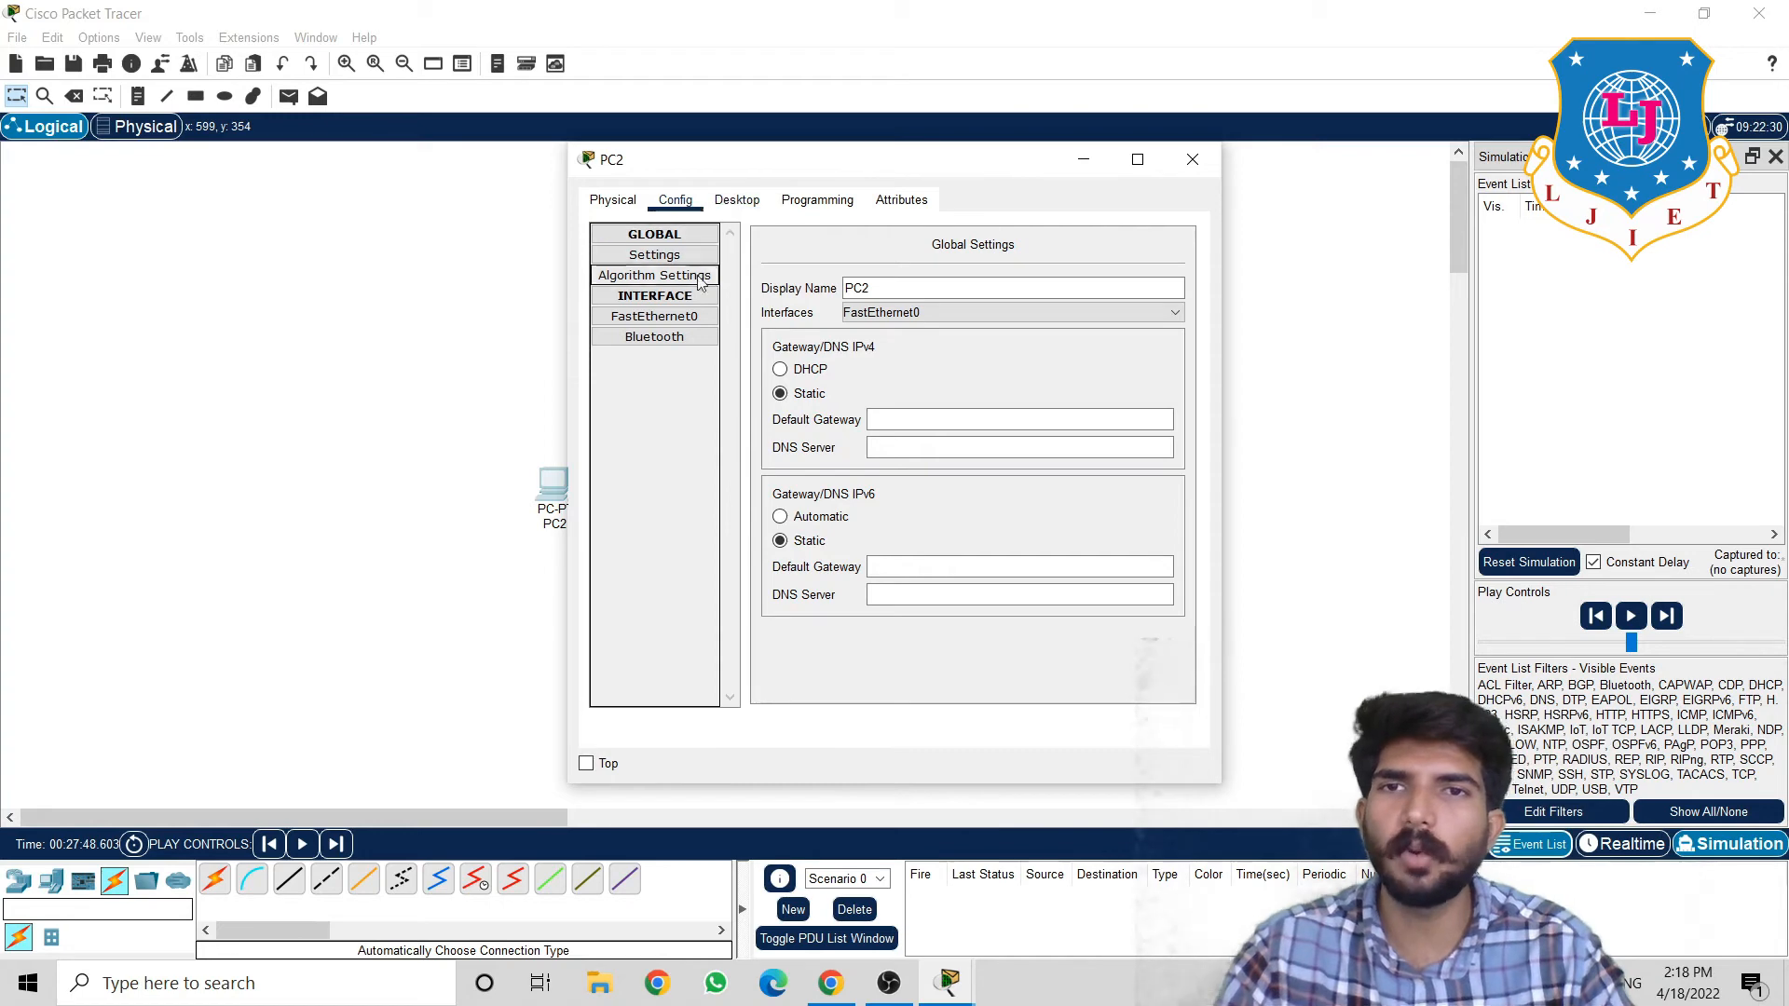
left_click(695, 317)
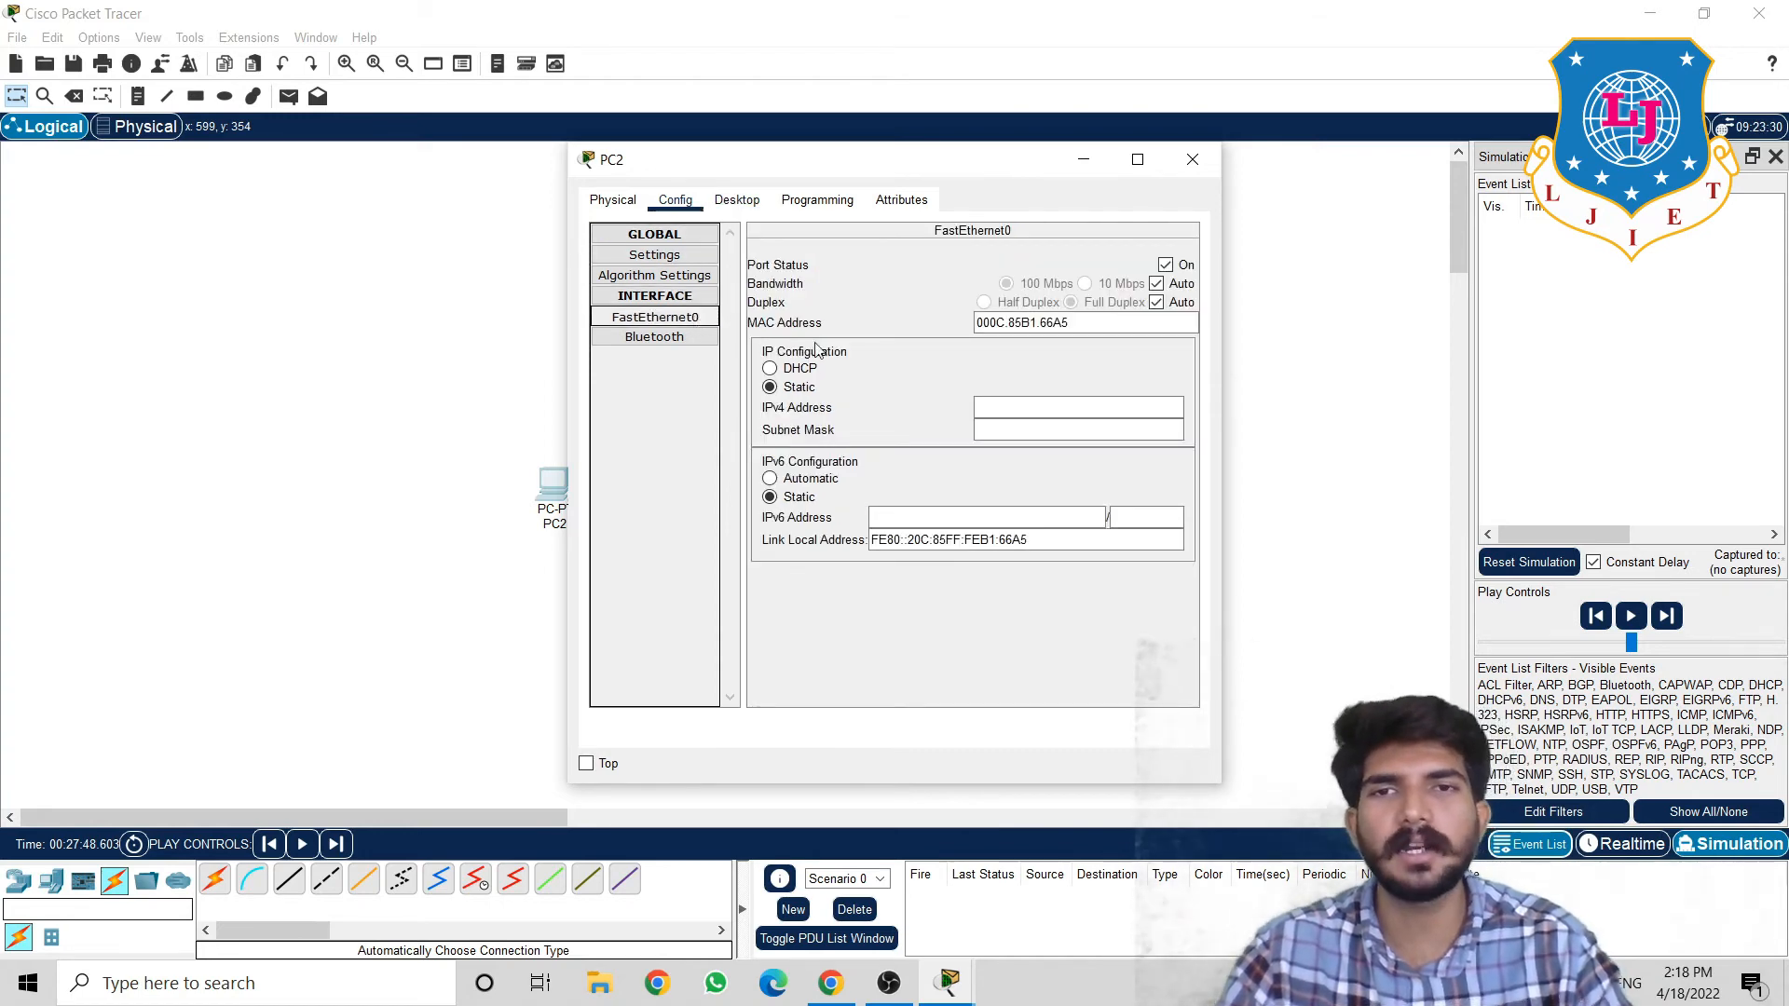
left_click(1015, 406)
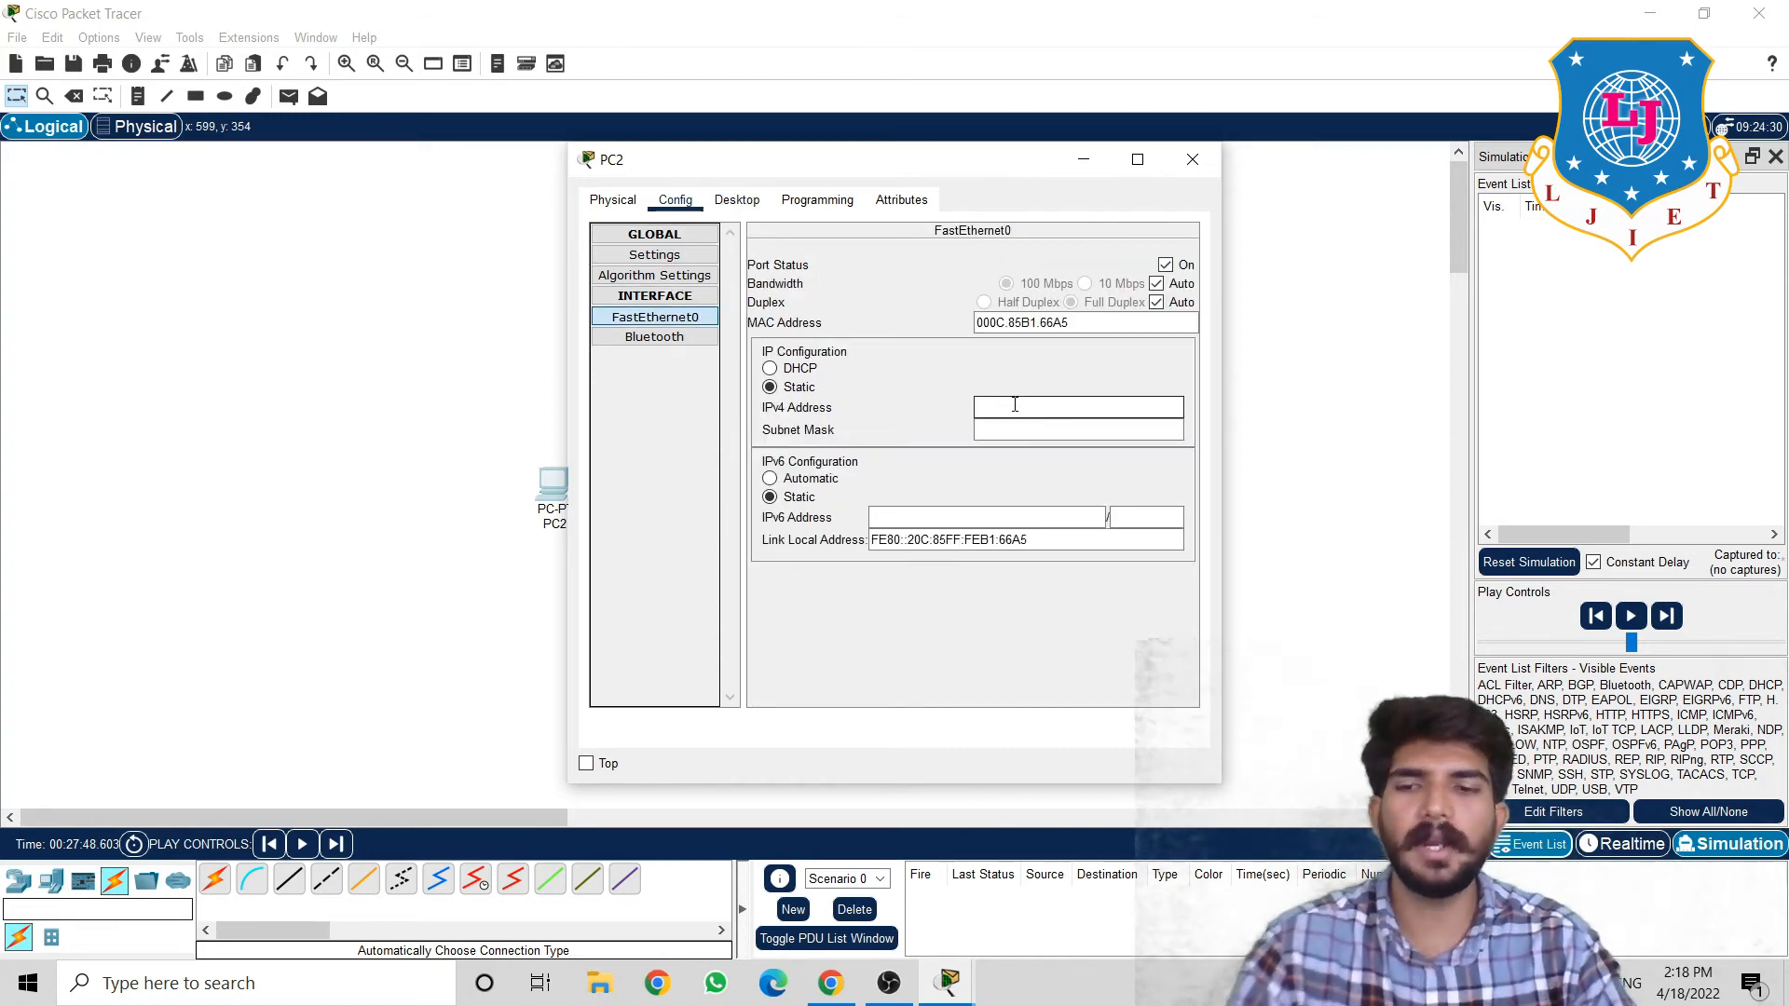
type("192")
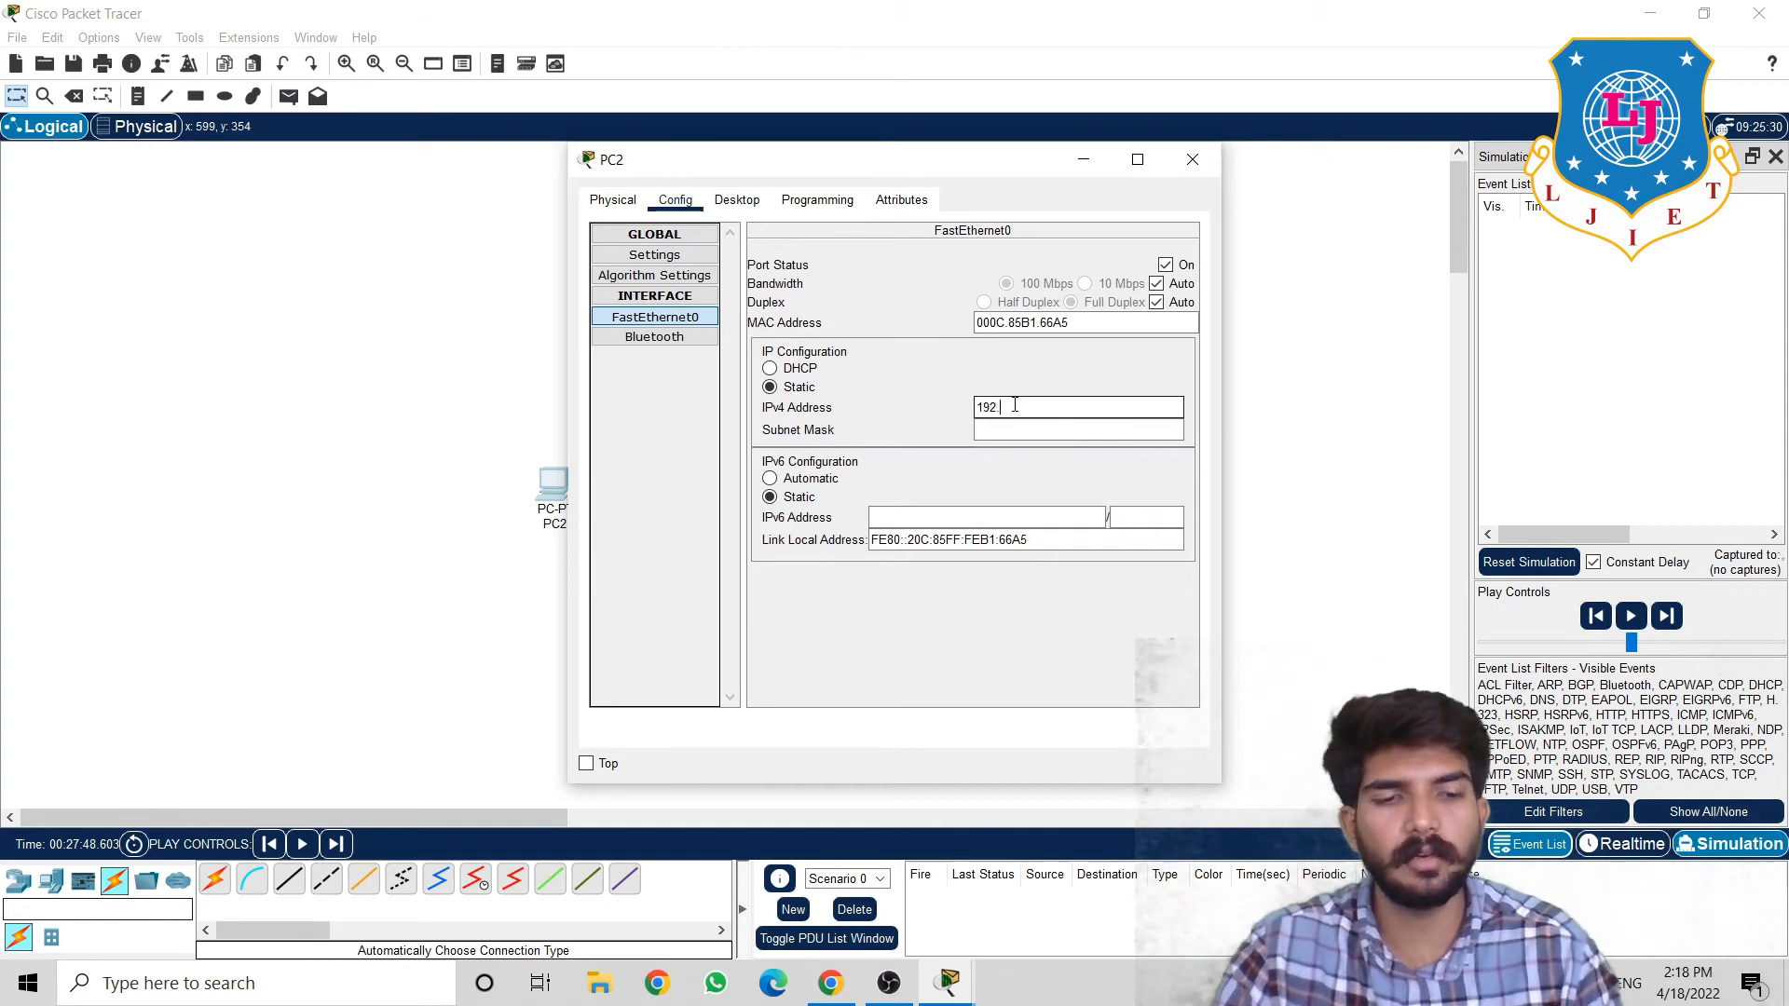
type(".168.0.1")
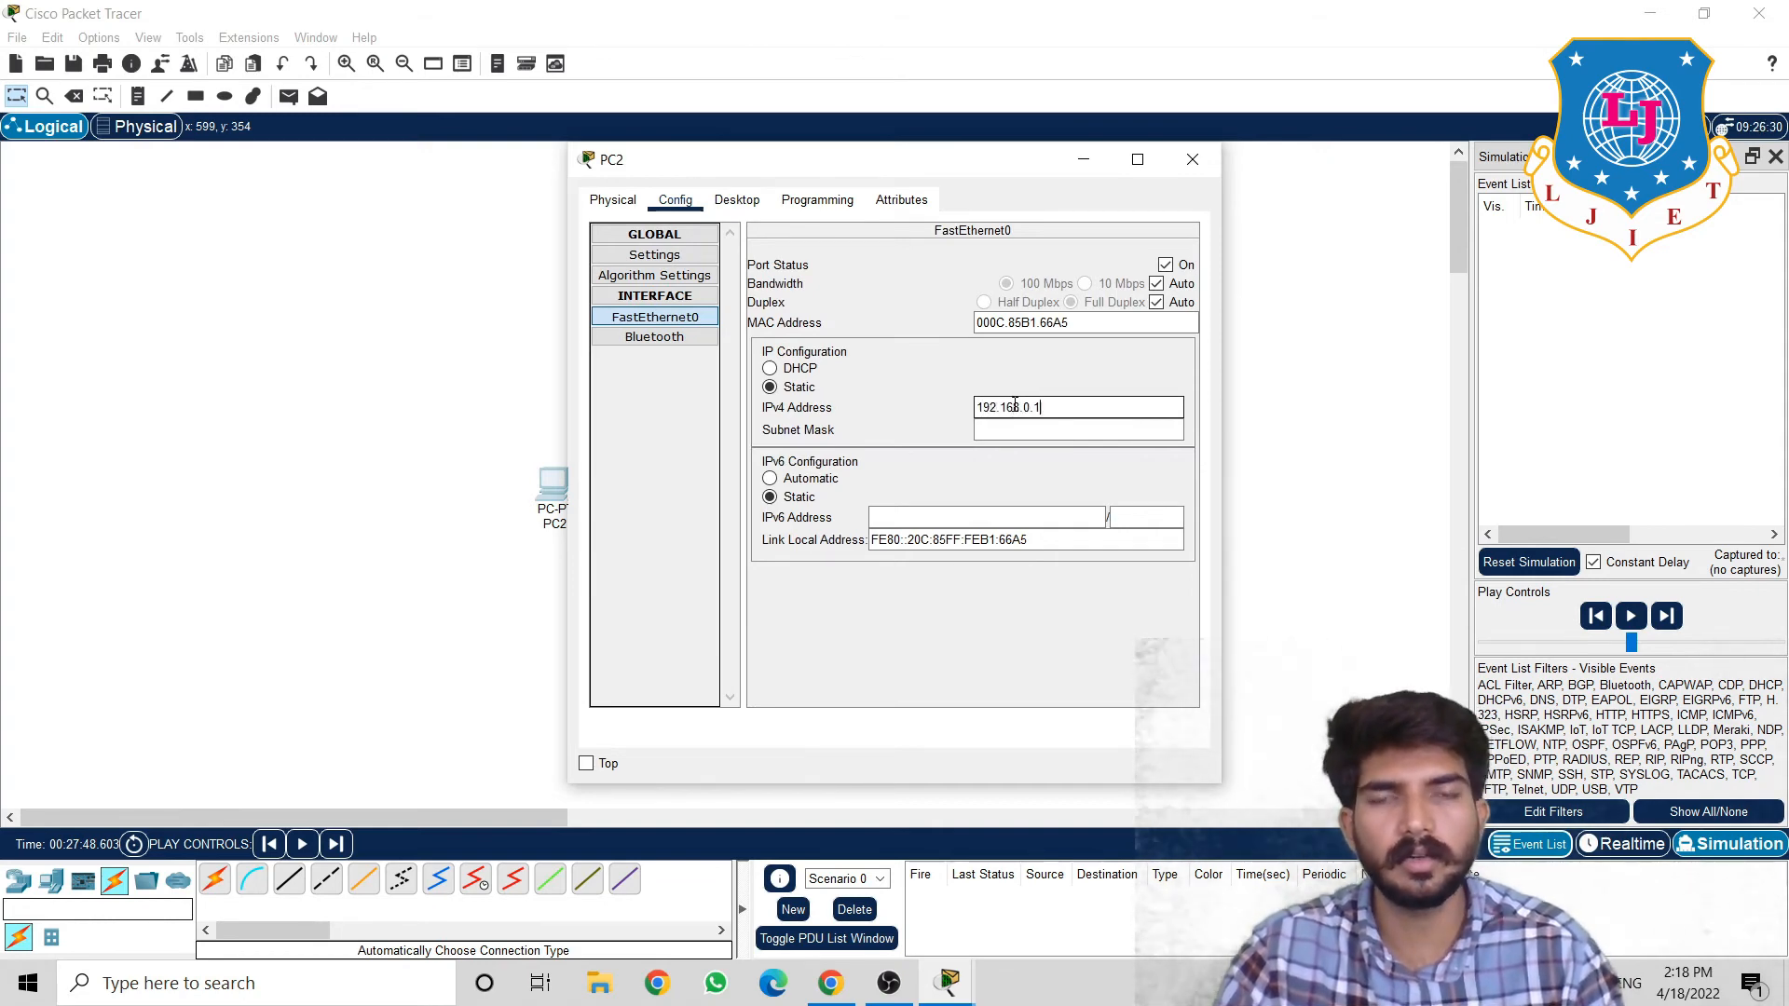
left_click(1013, 430)
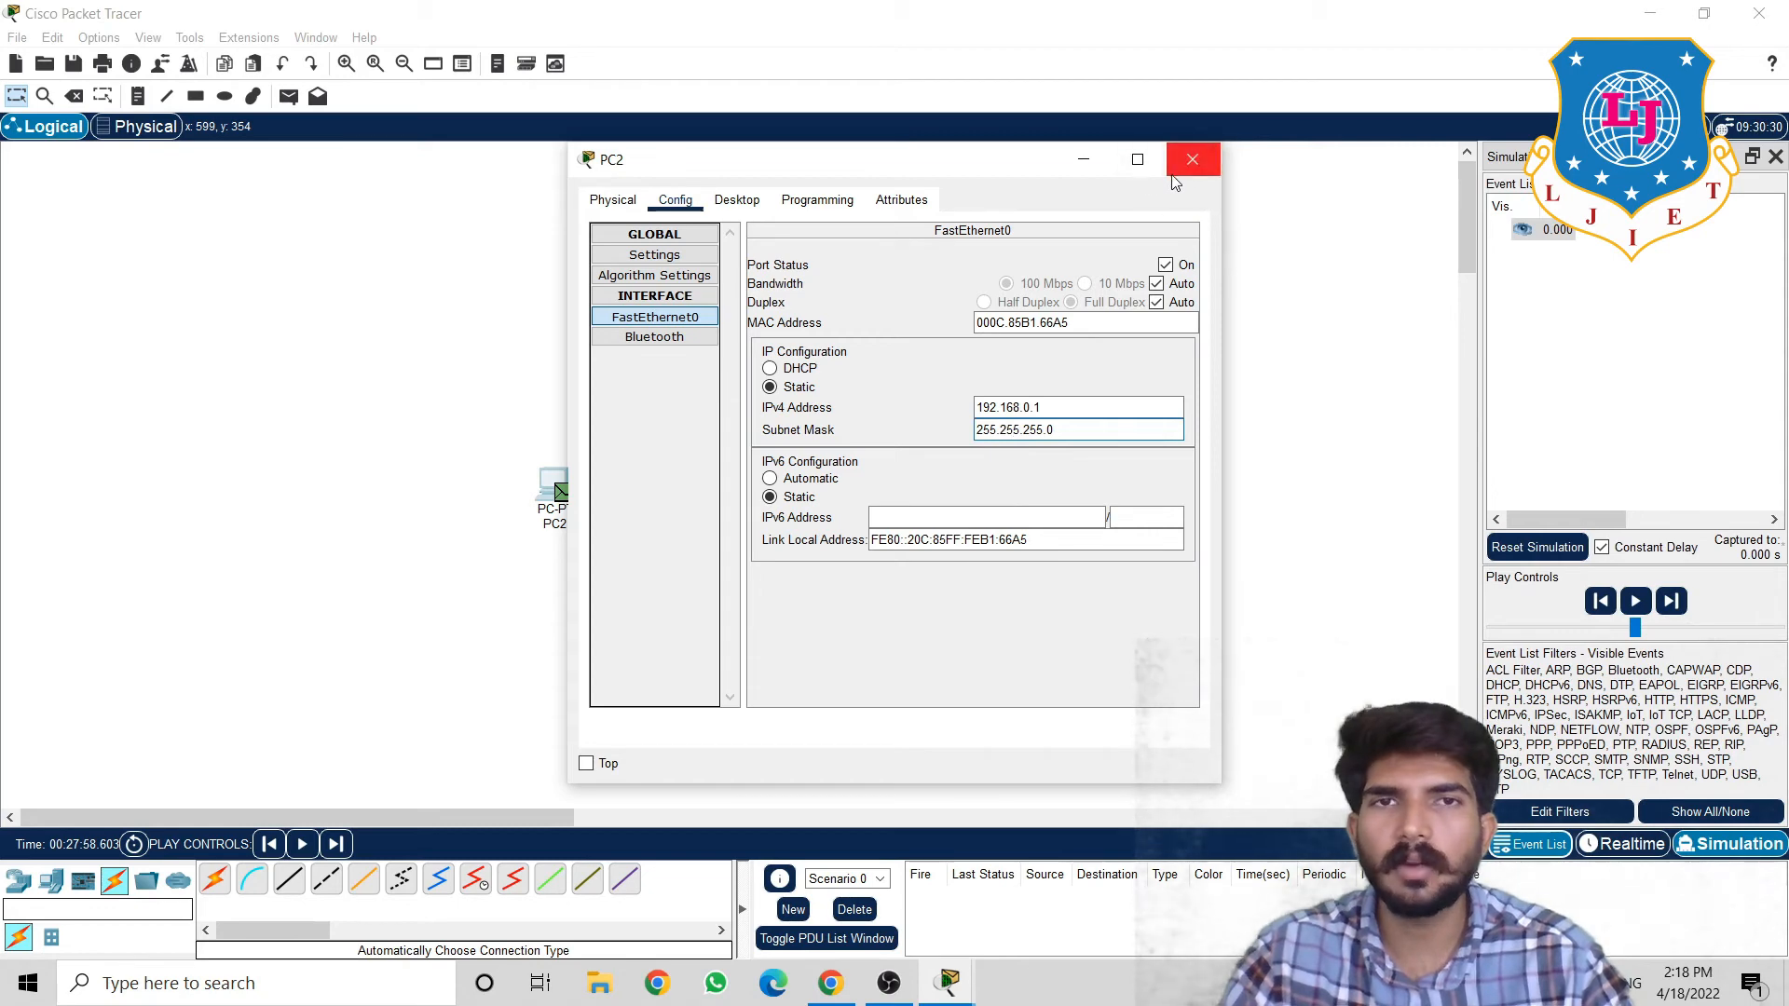
left_click(1202, 173)
Open PC3's configuration settings
left_click(1010, 490)
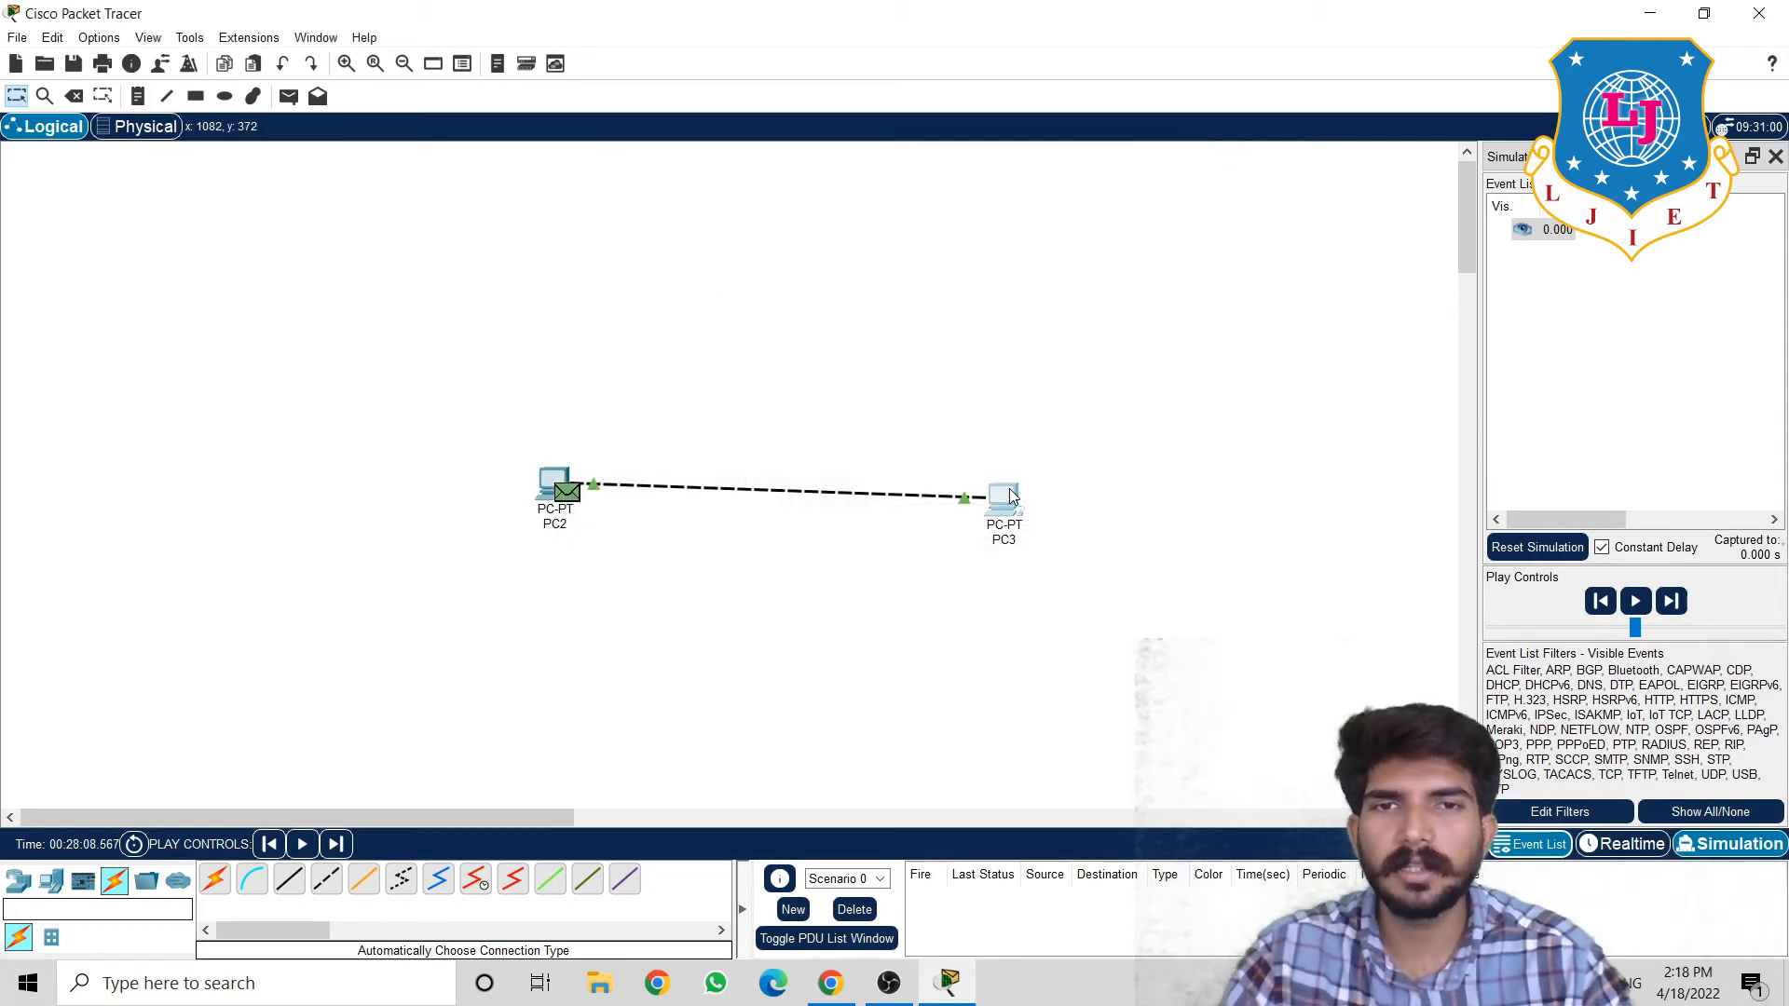
left_click(695, 299)
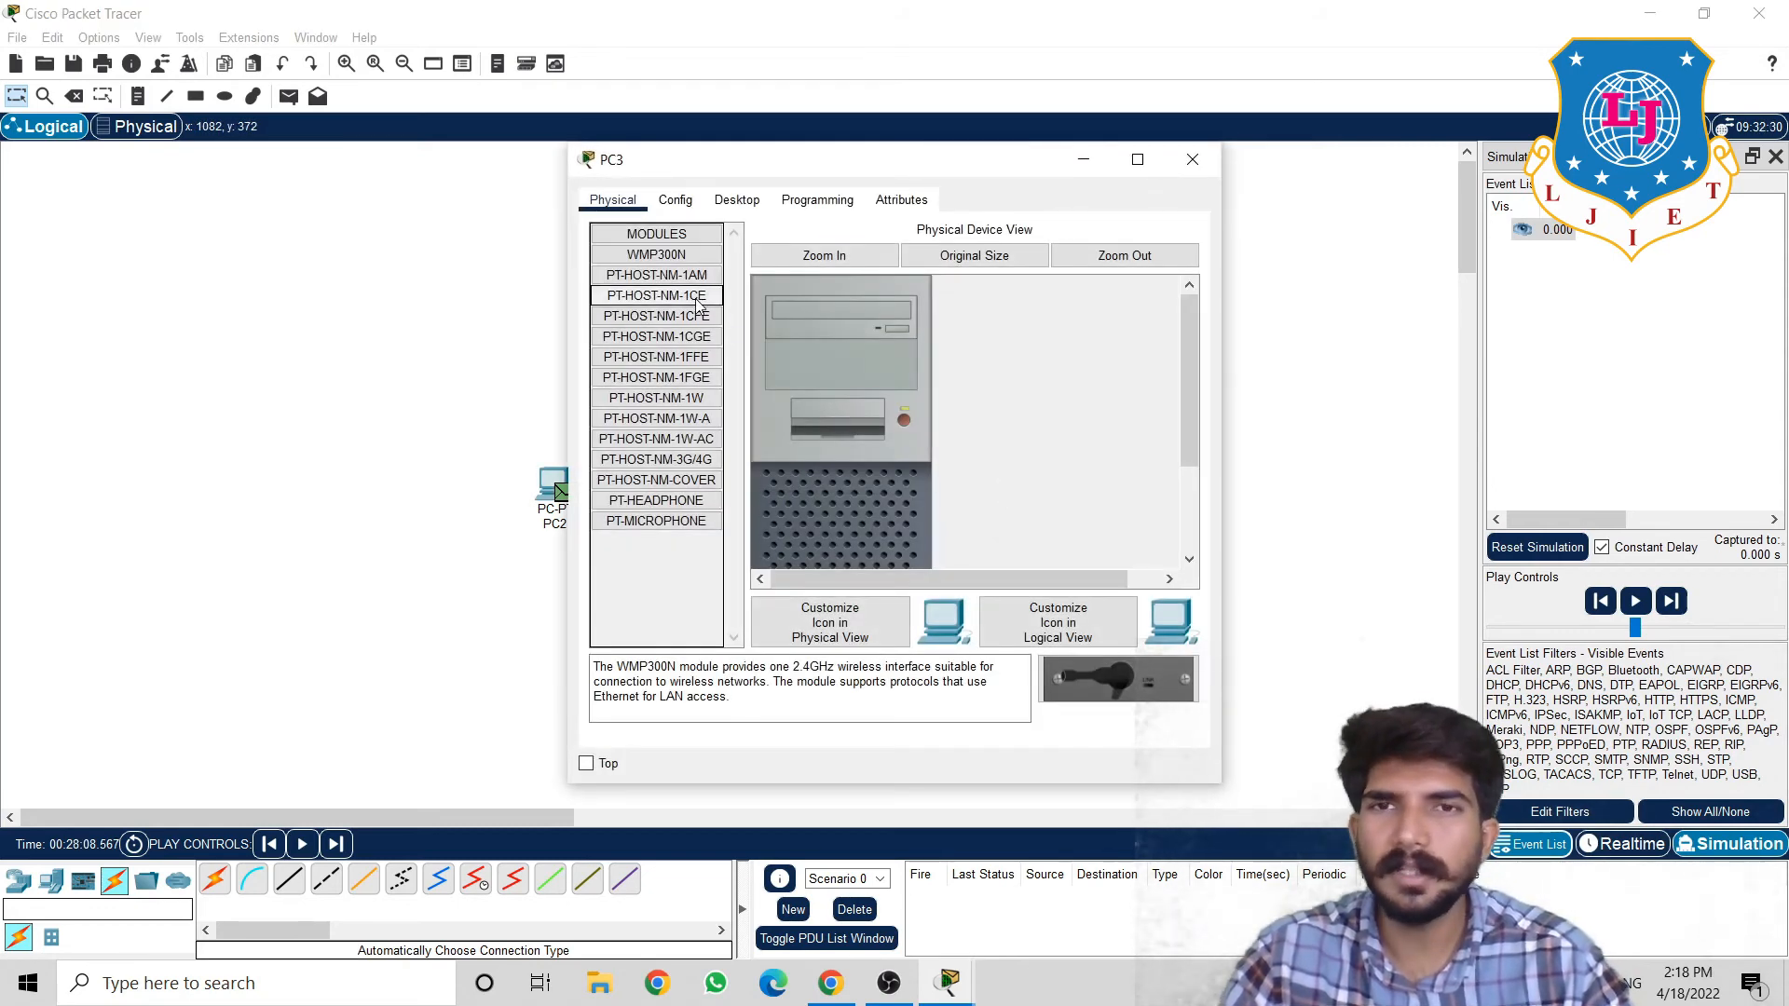
left_click(676, 199)
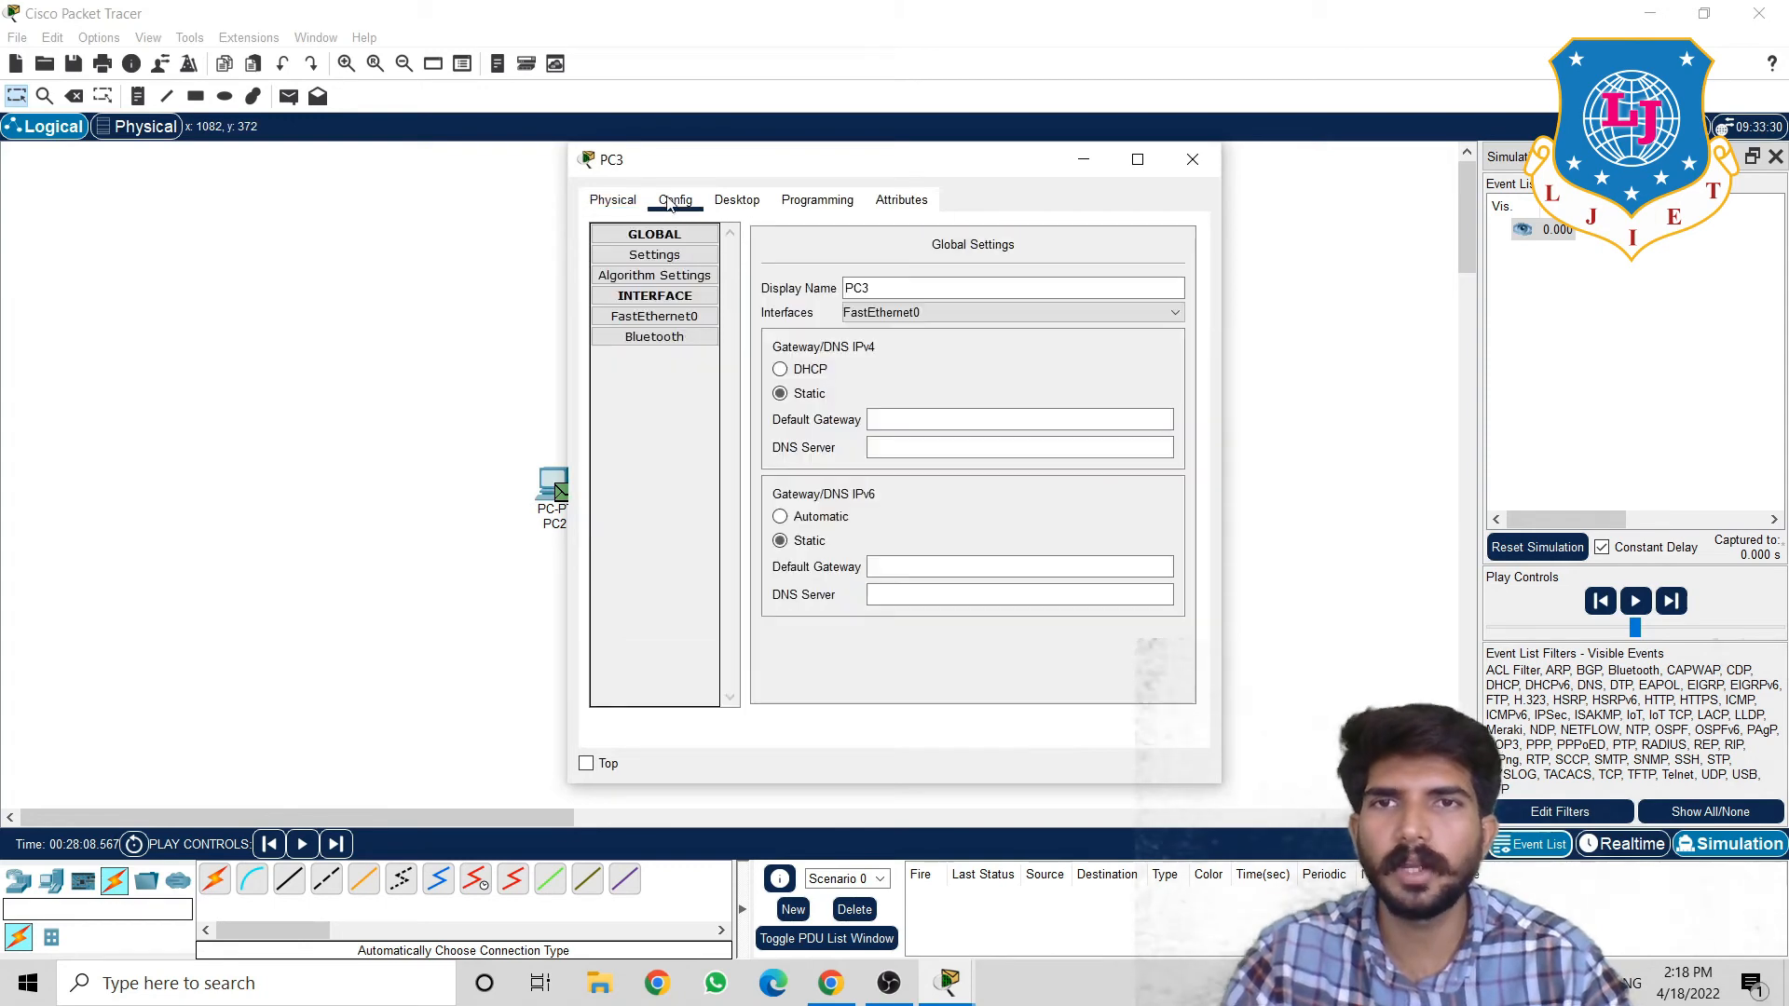
left_click(900, 421)
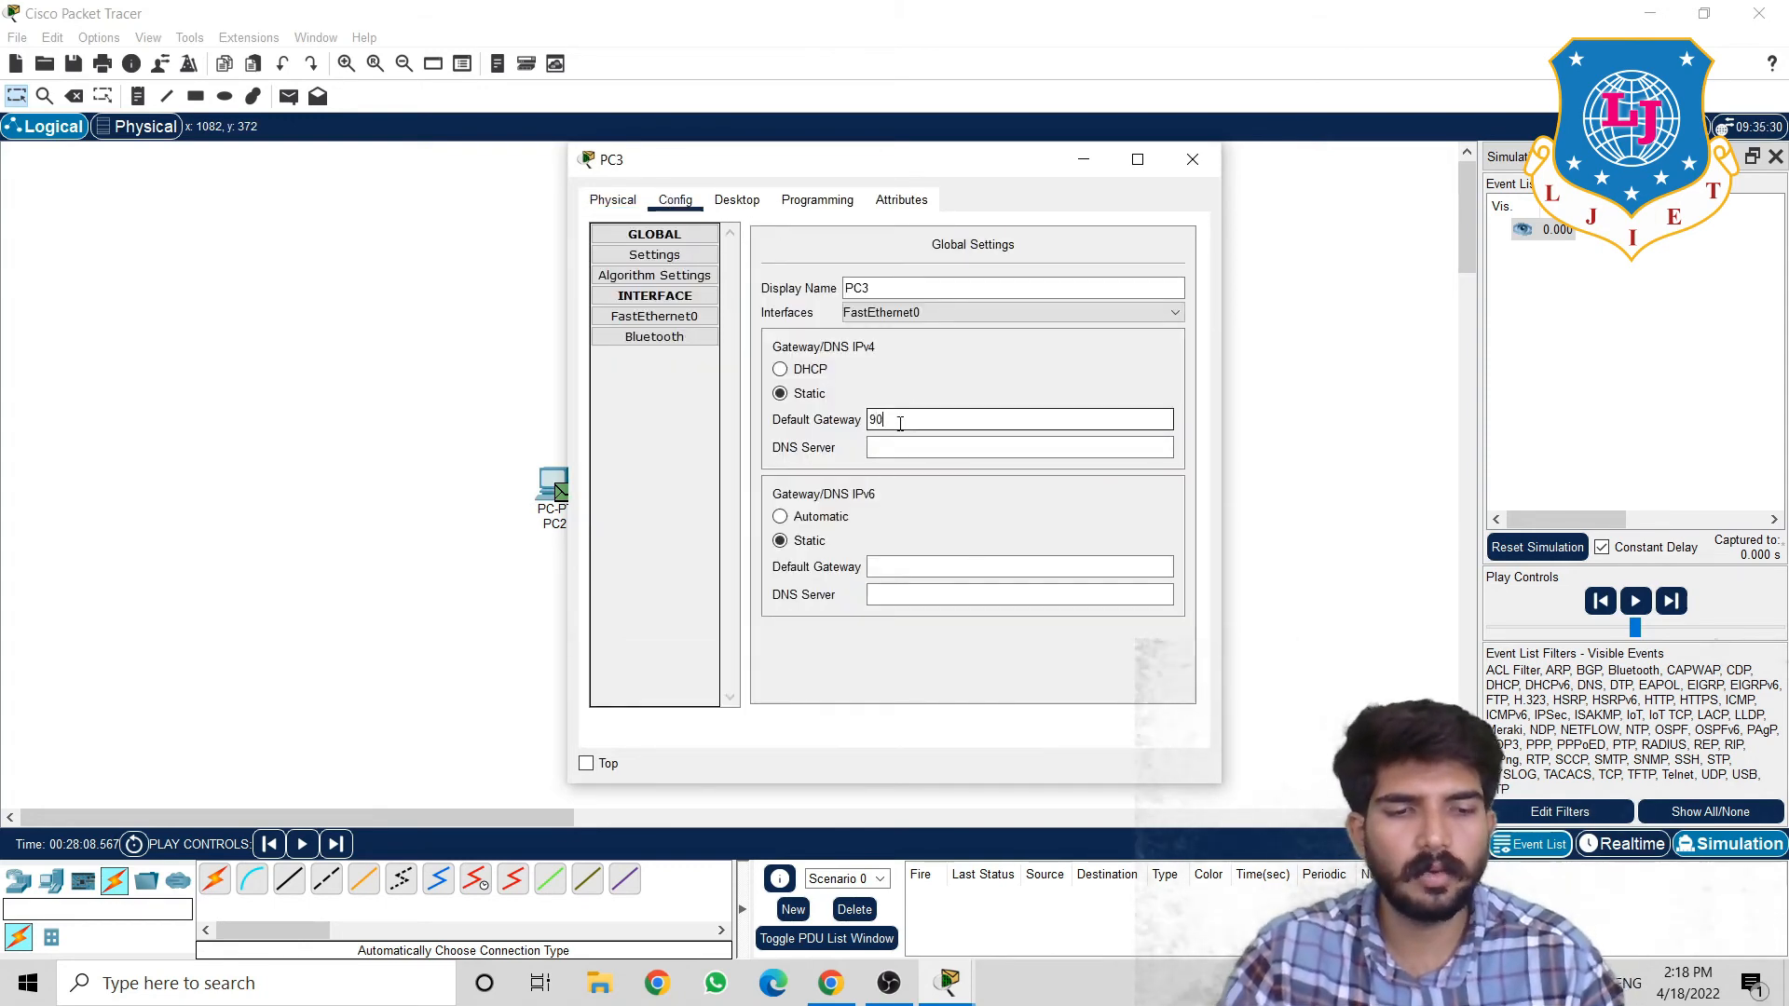
key("BackSpace")
key("BackSpace")
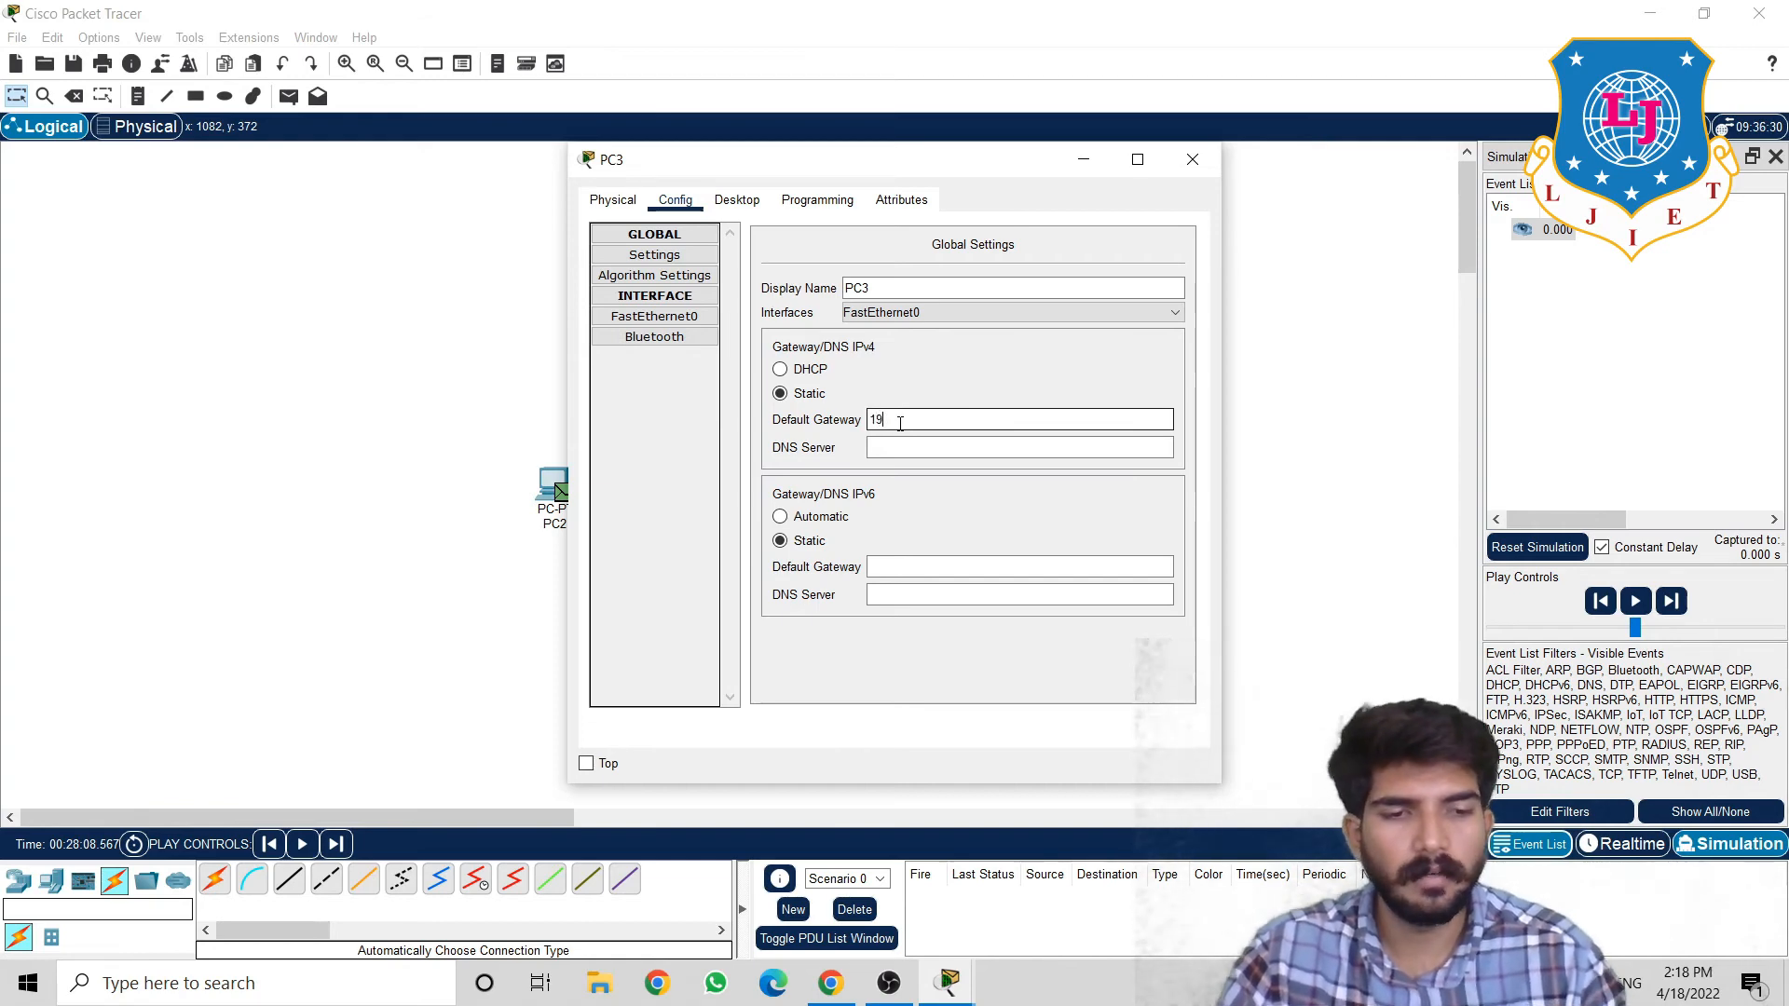
type("192.1")
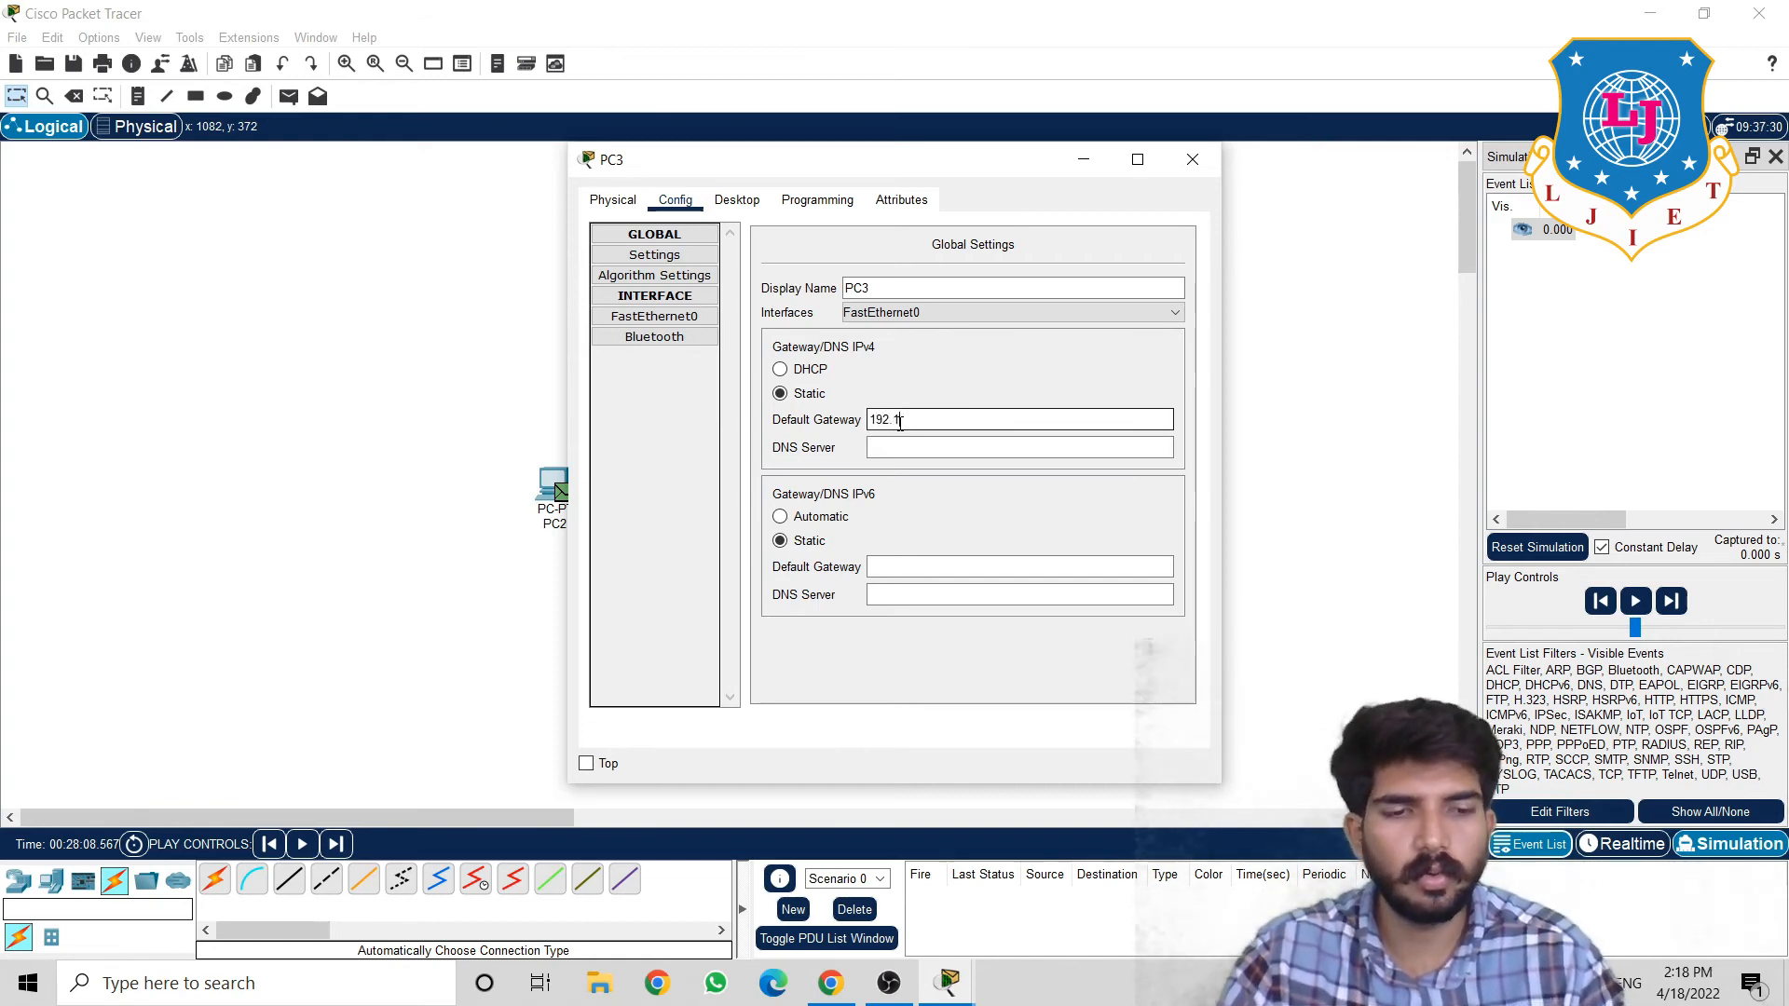
type("68.0.2")
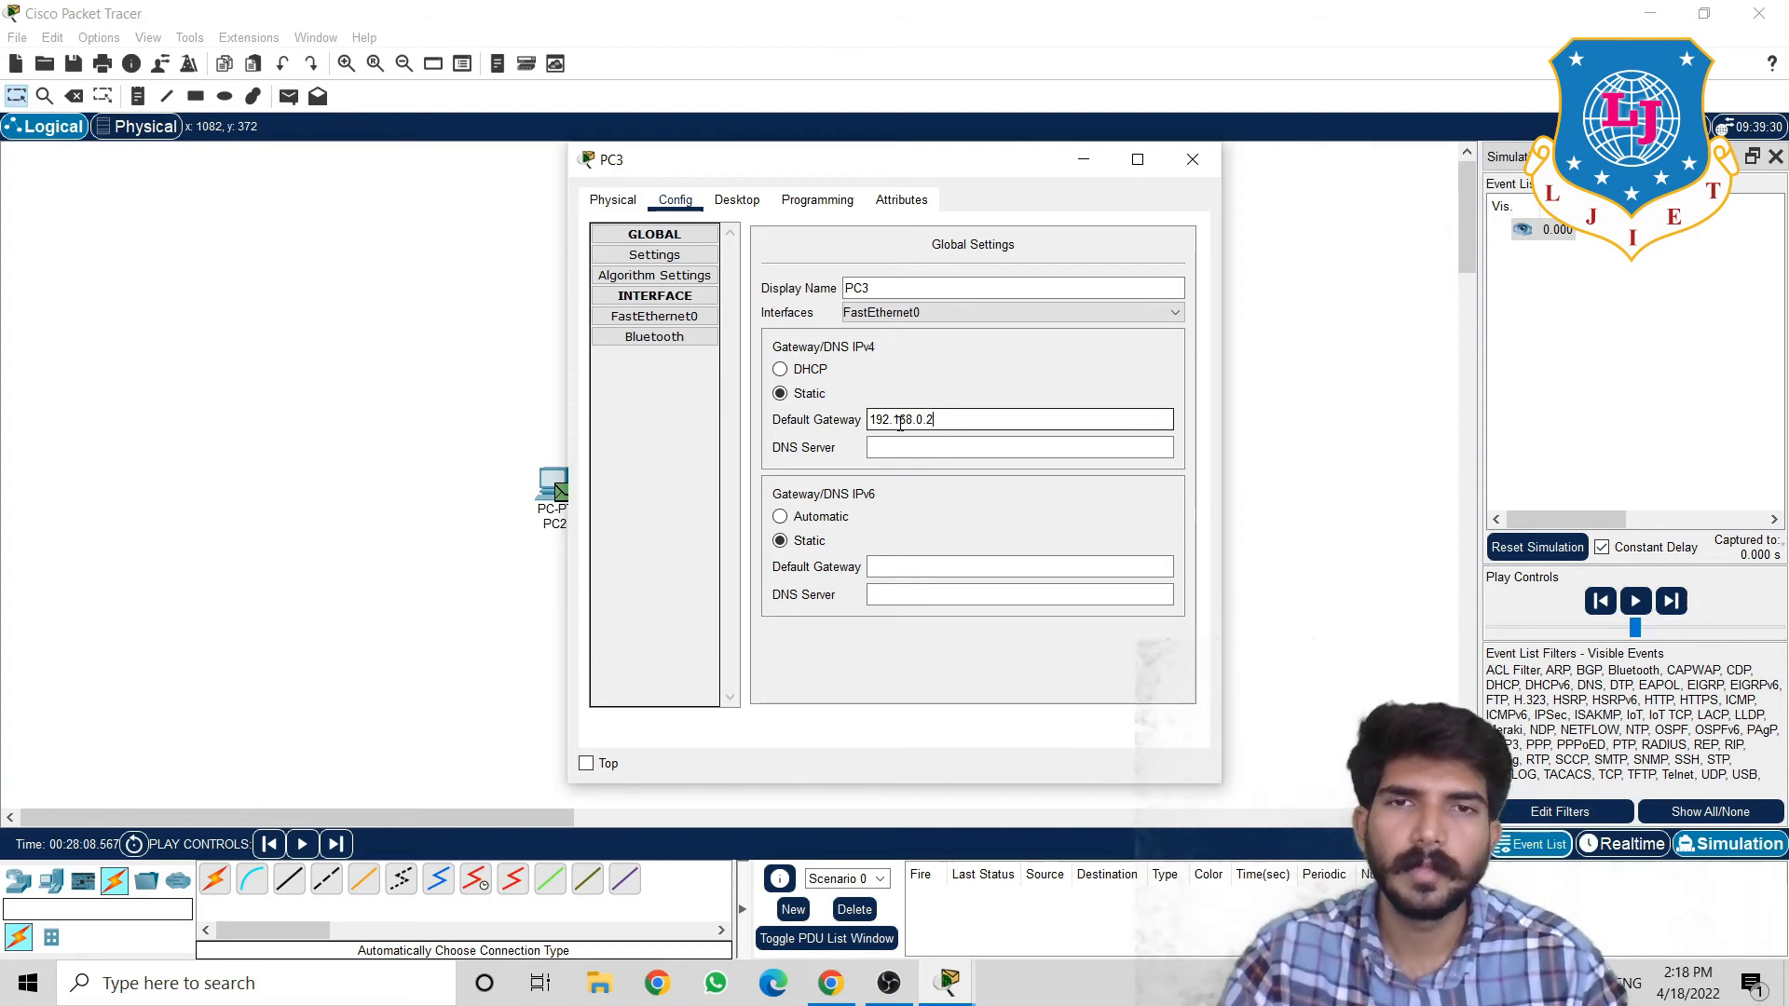
left_click(942, 452)
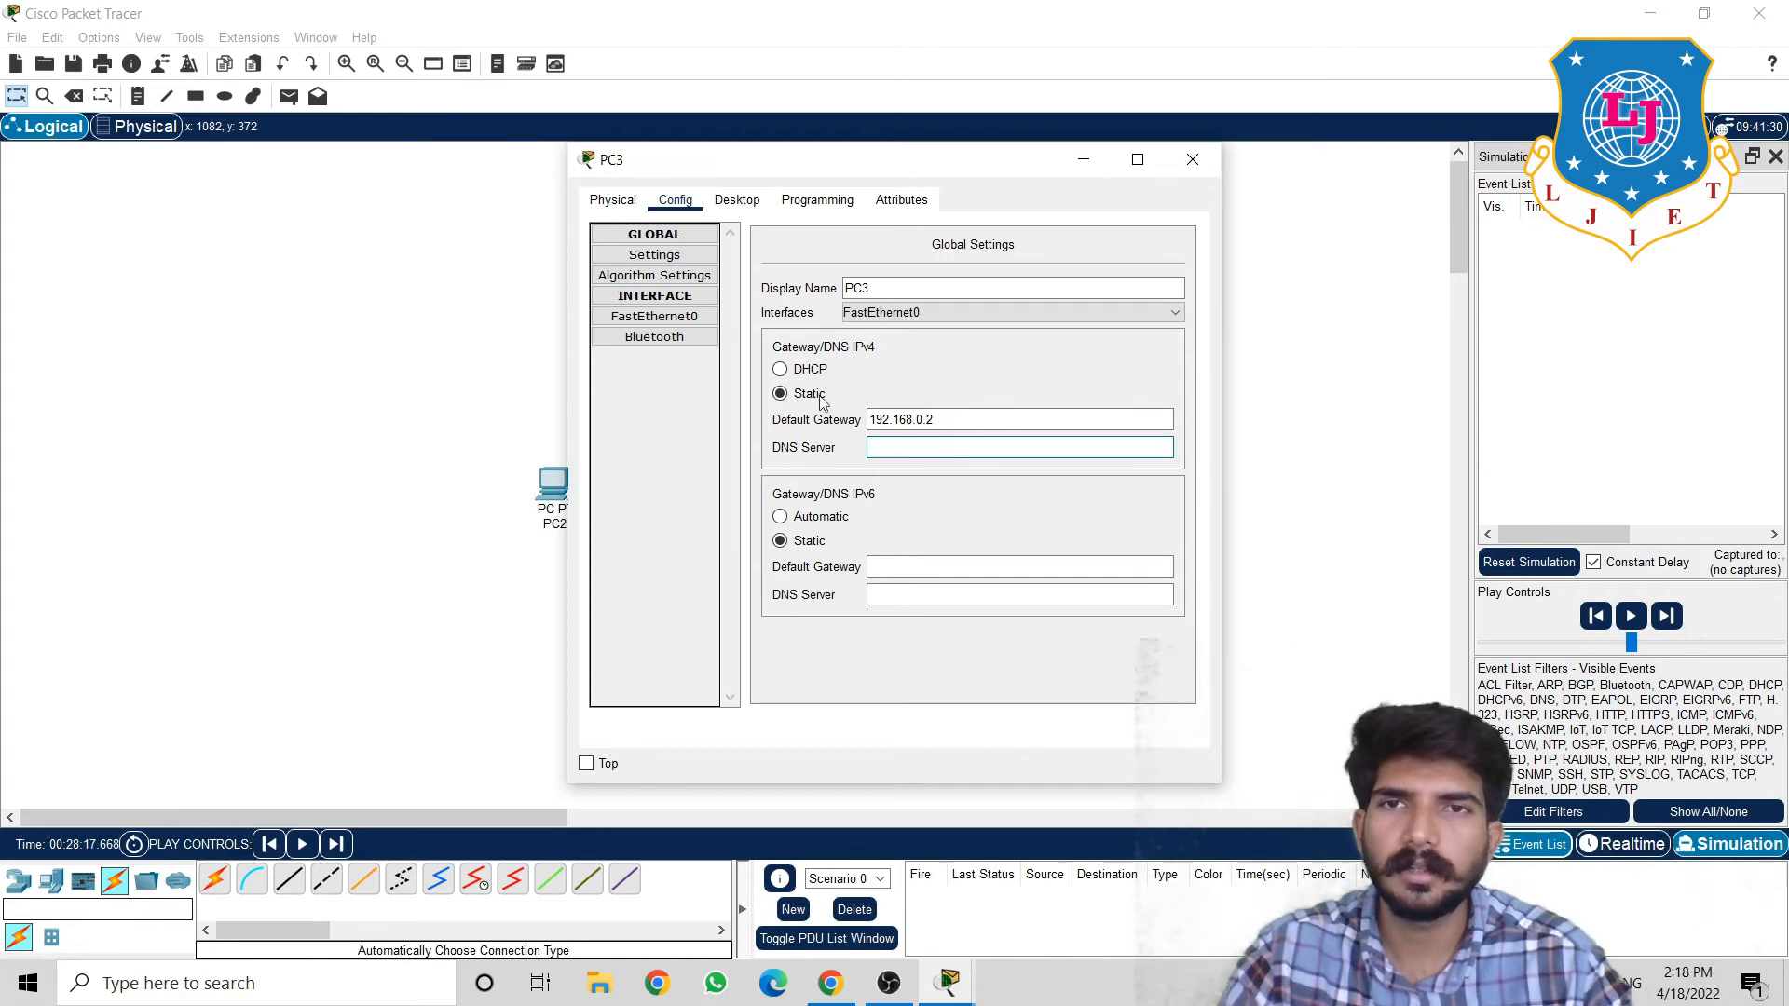
left_click(933, 419)
left_click_drag(933, 419, 869, 419)
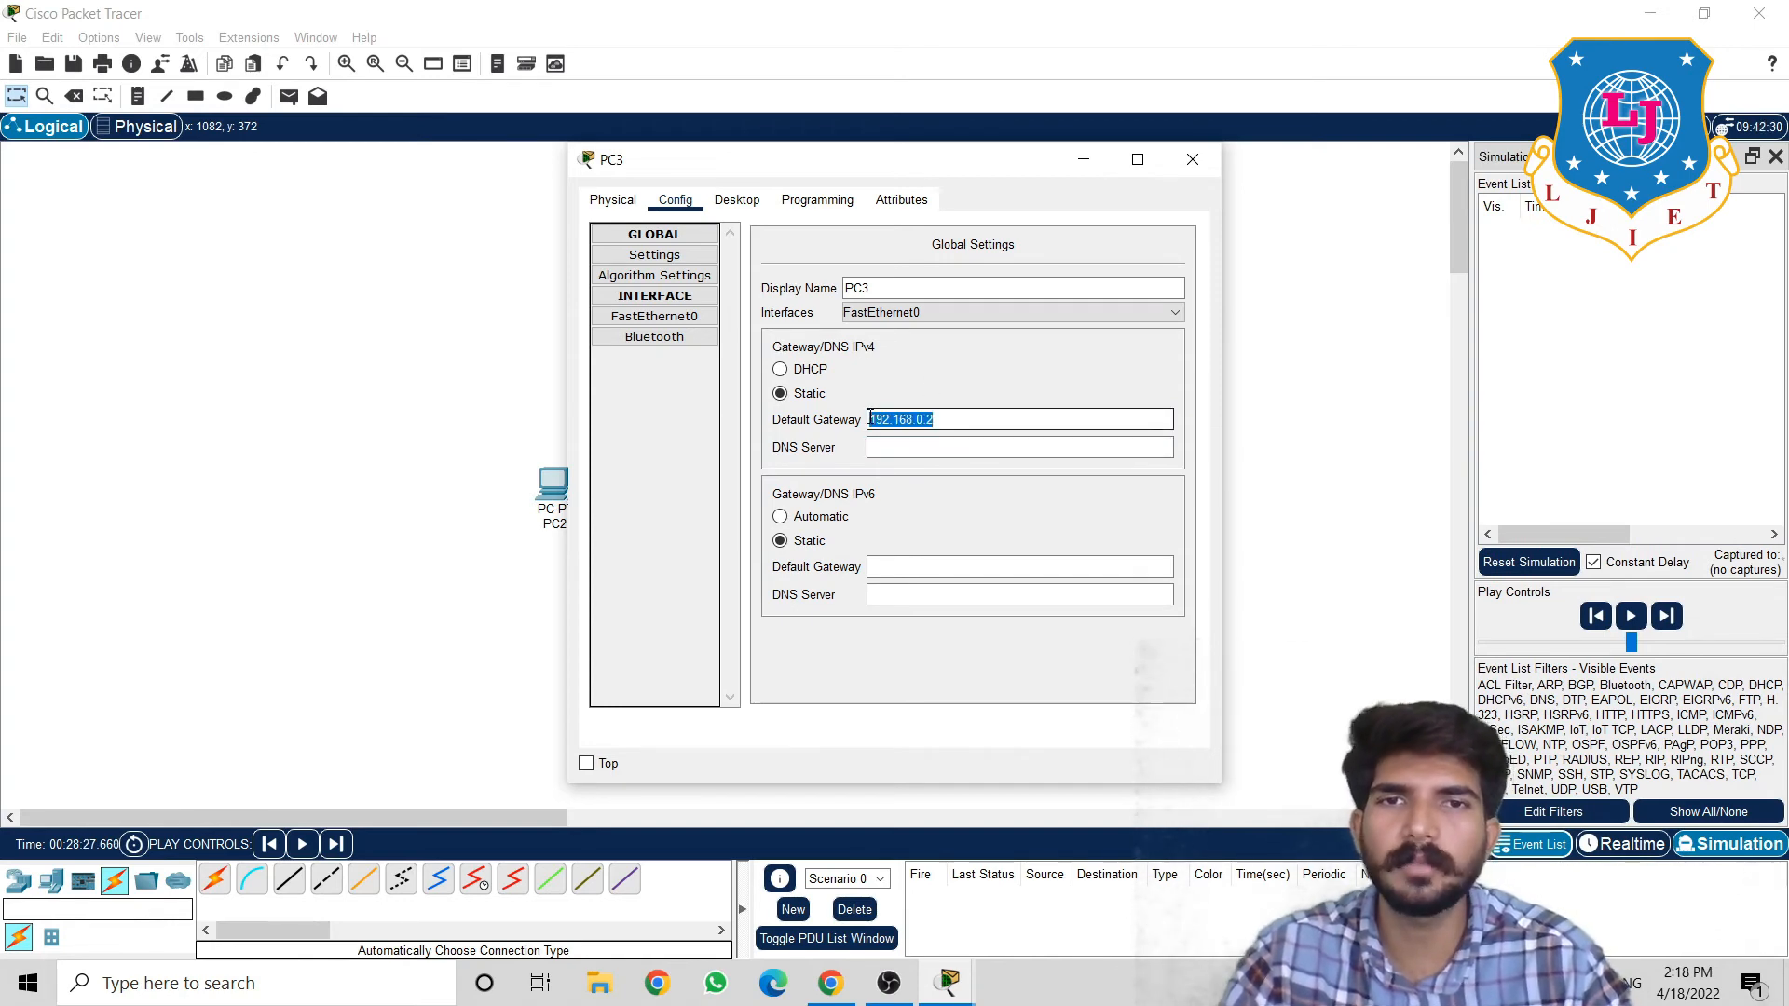
key("BackSpace")
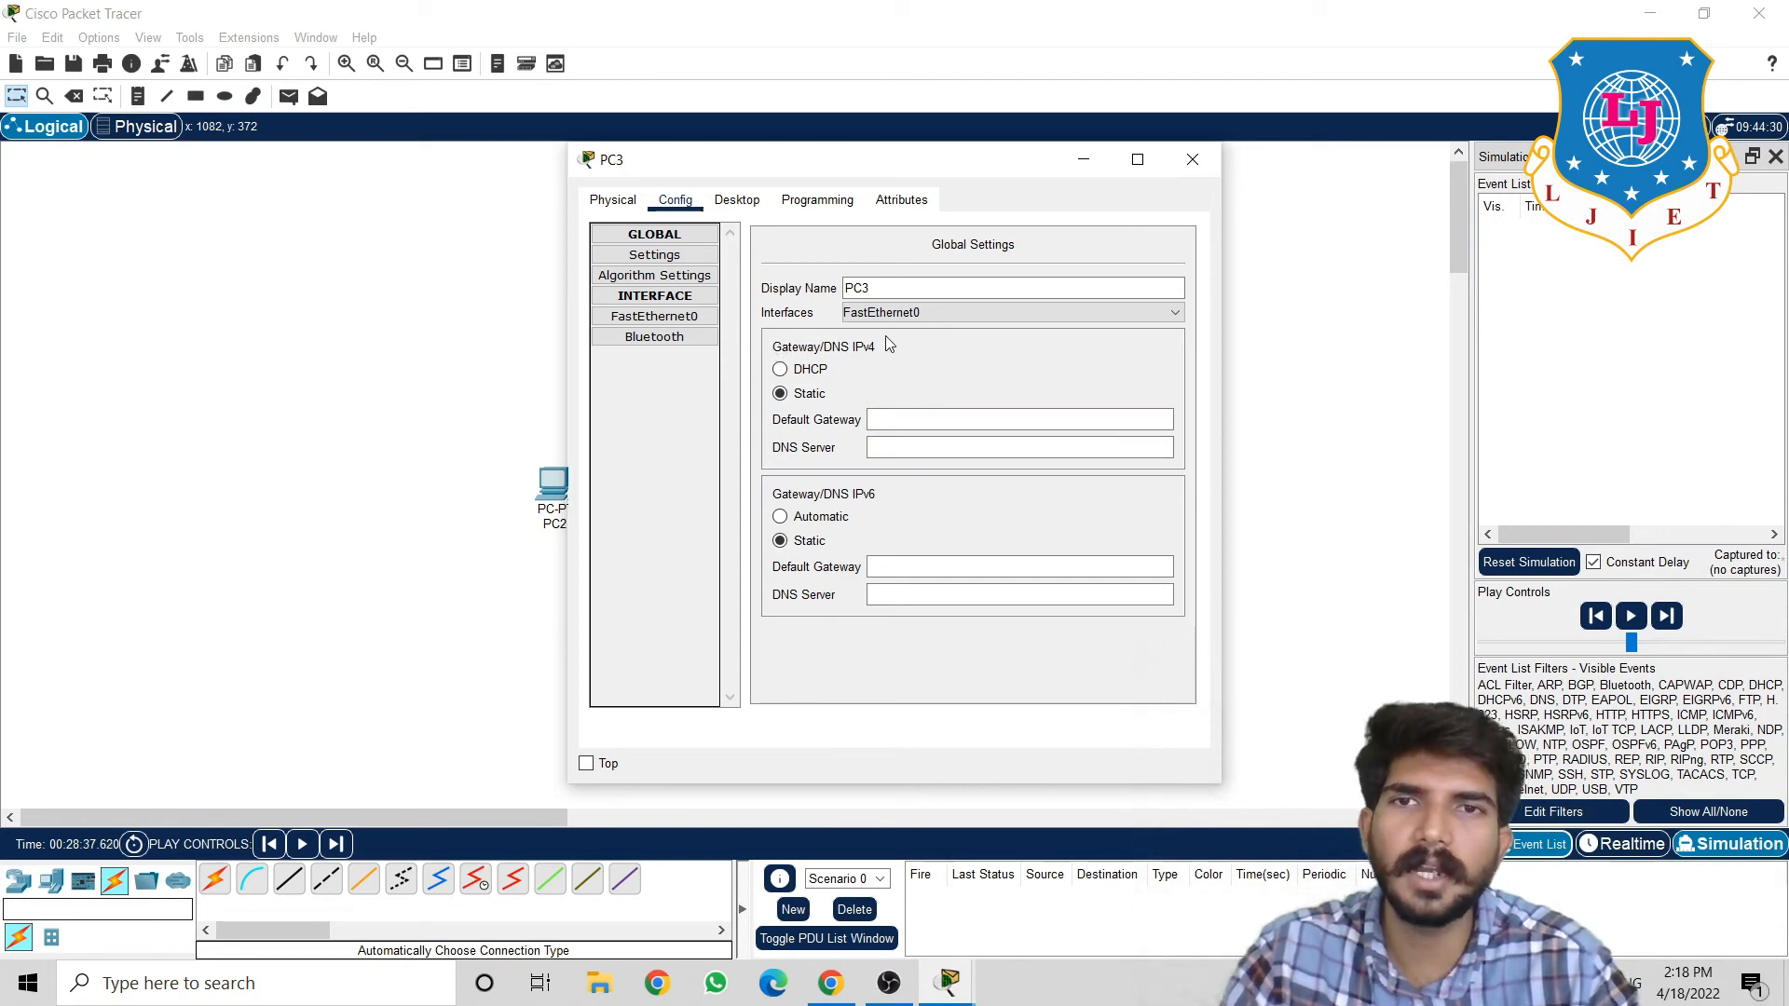
Configure PC3's FastEthernet0 interface with the static IPv4 address 192.168.0.2 and subnet mask 255.255.255.0
left_click(690, 318)
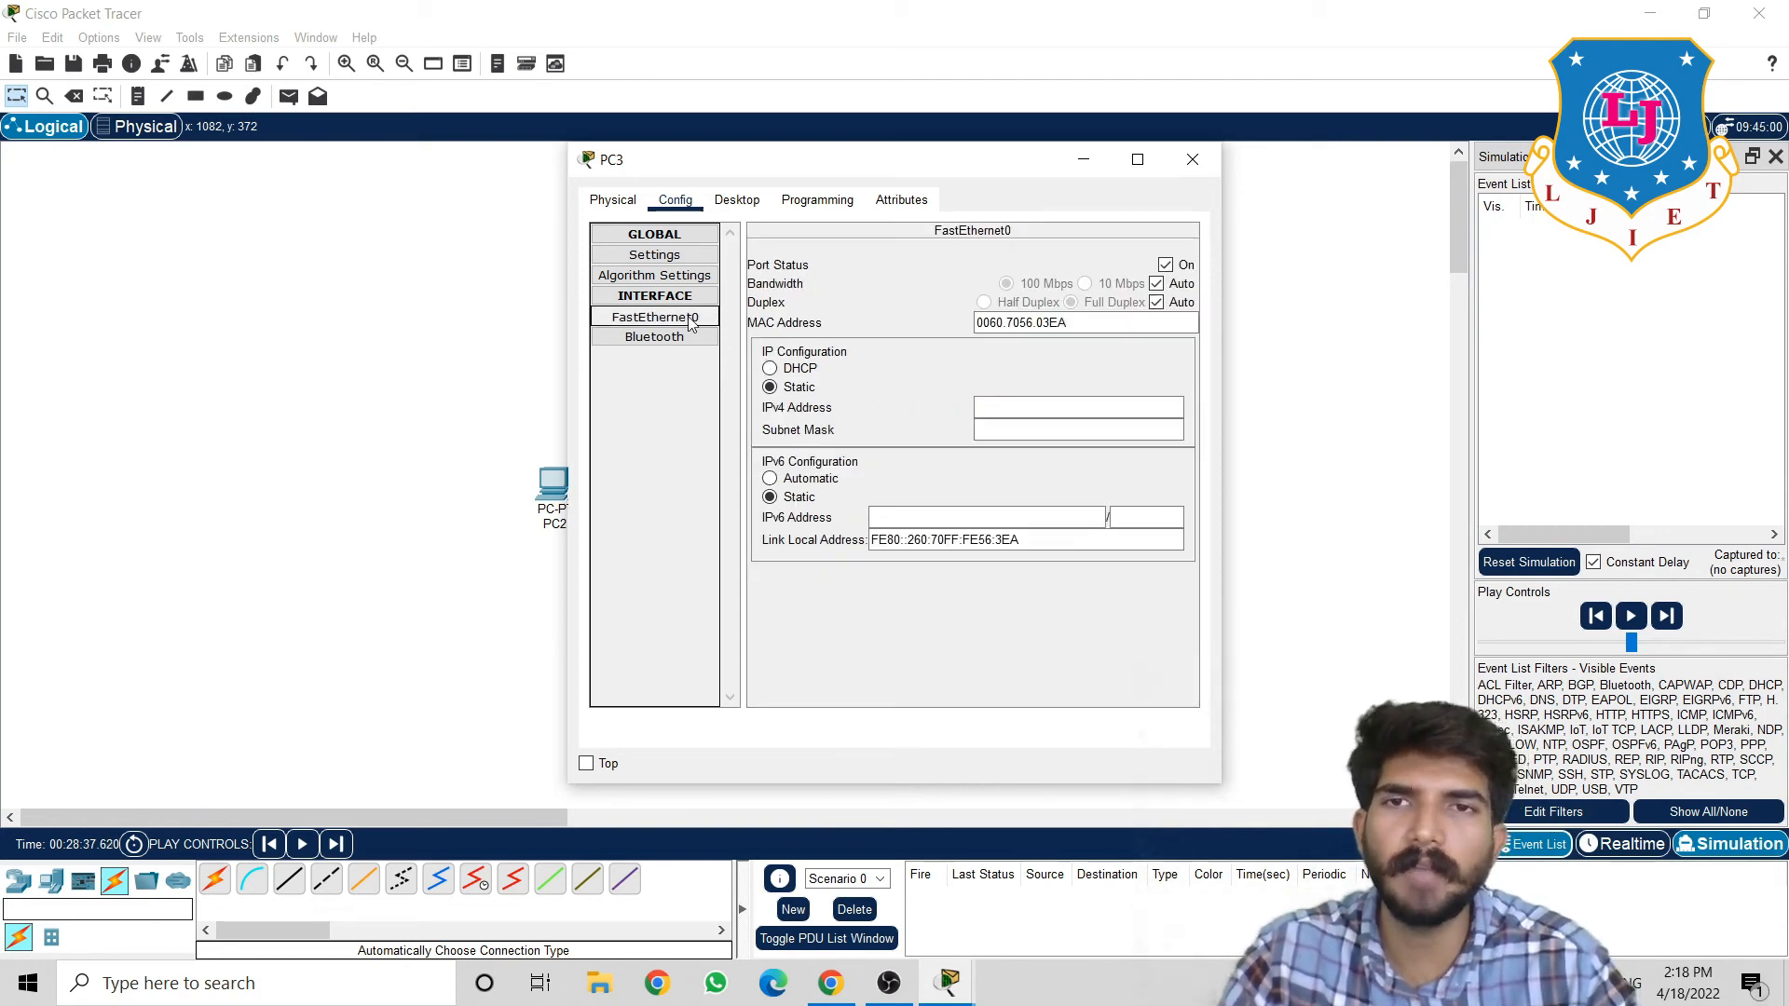
left_click(984, 408)
type("1")
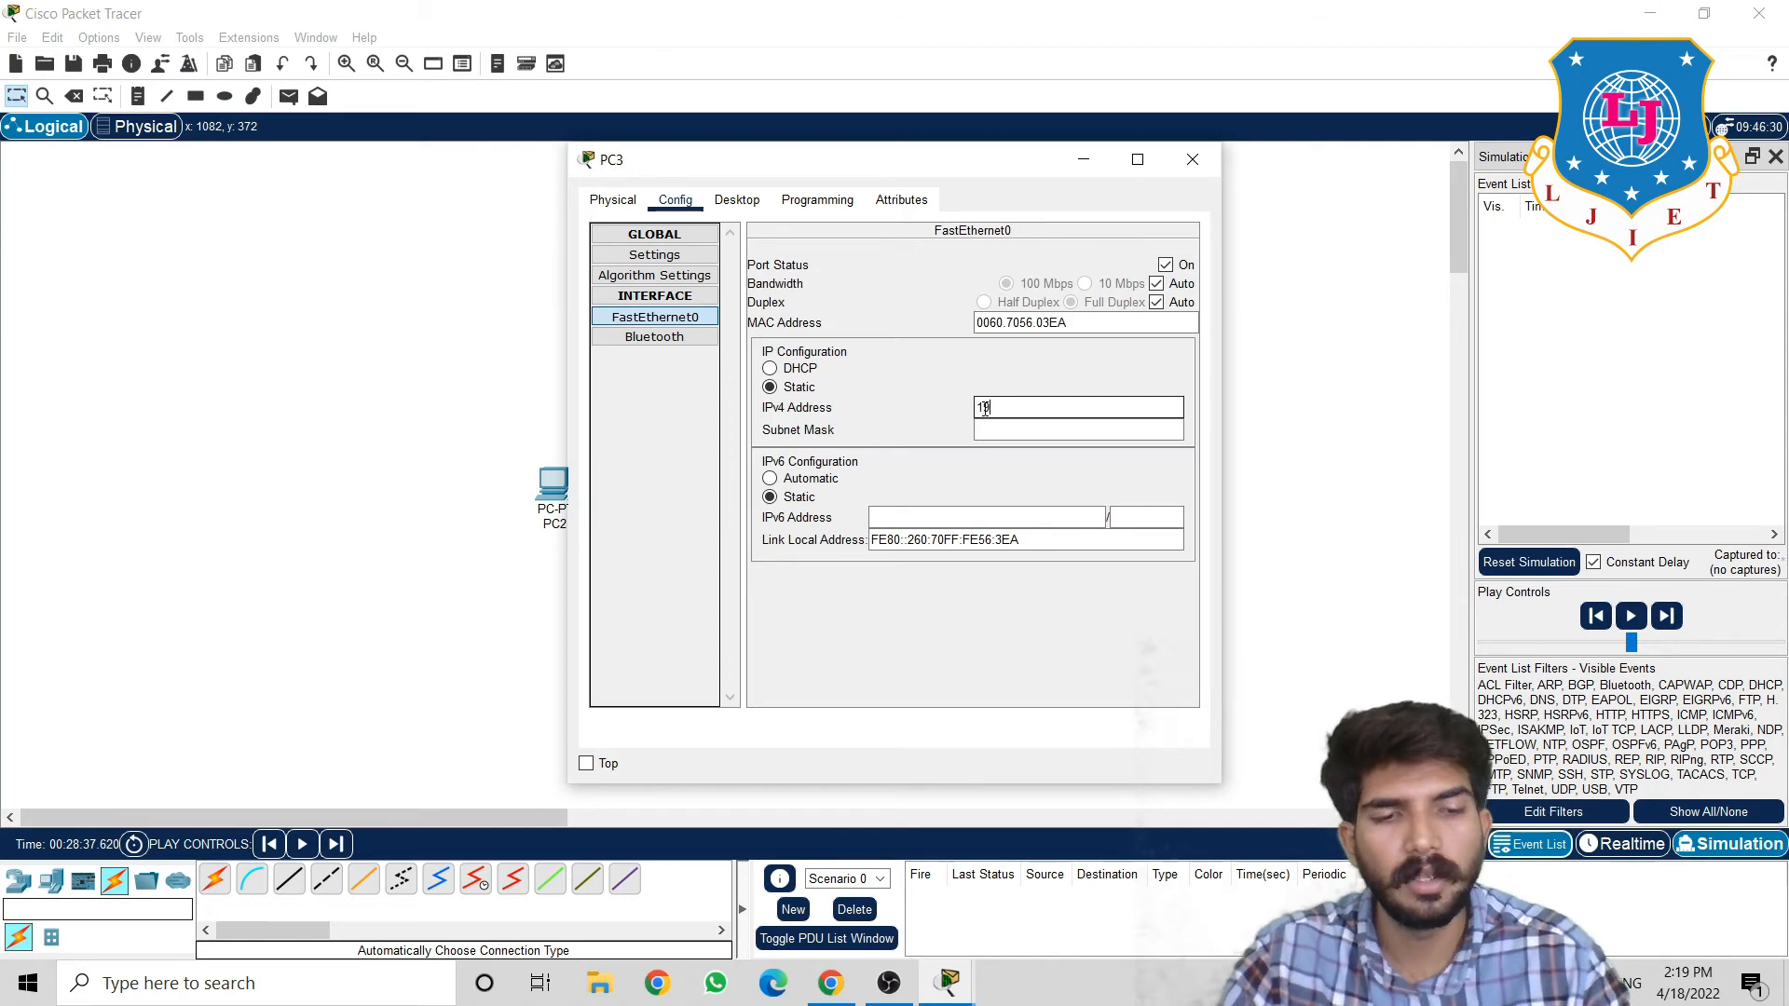
type("92.168.0.2")
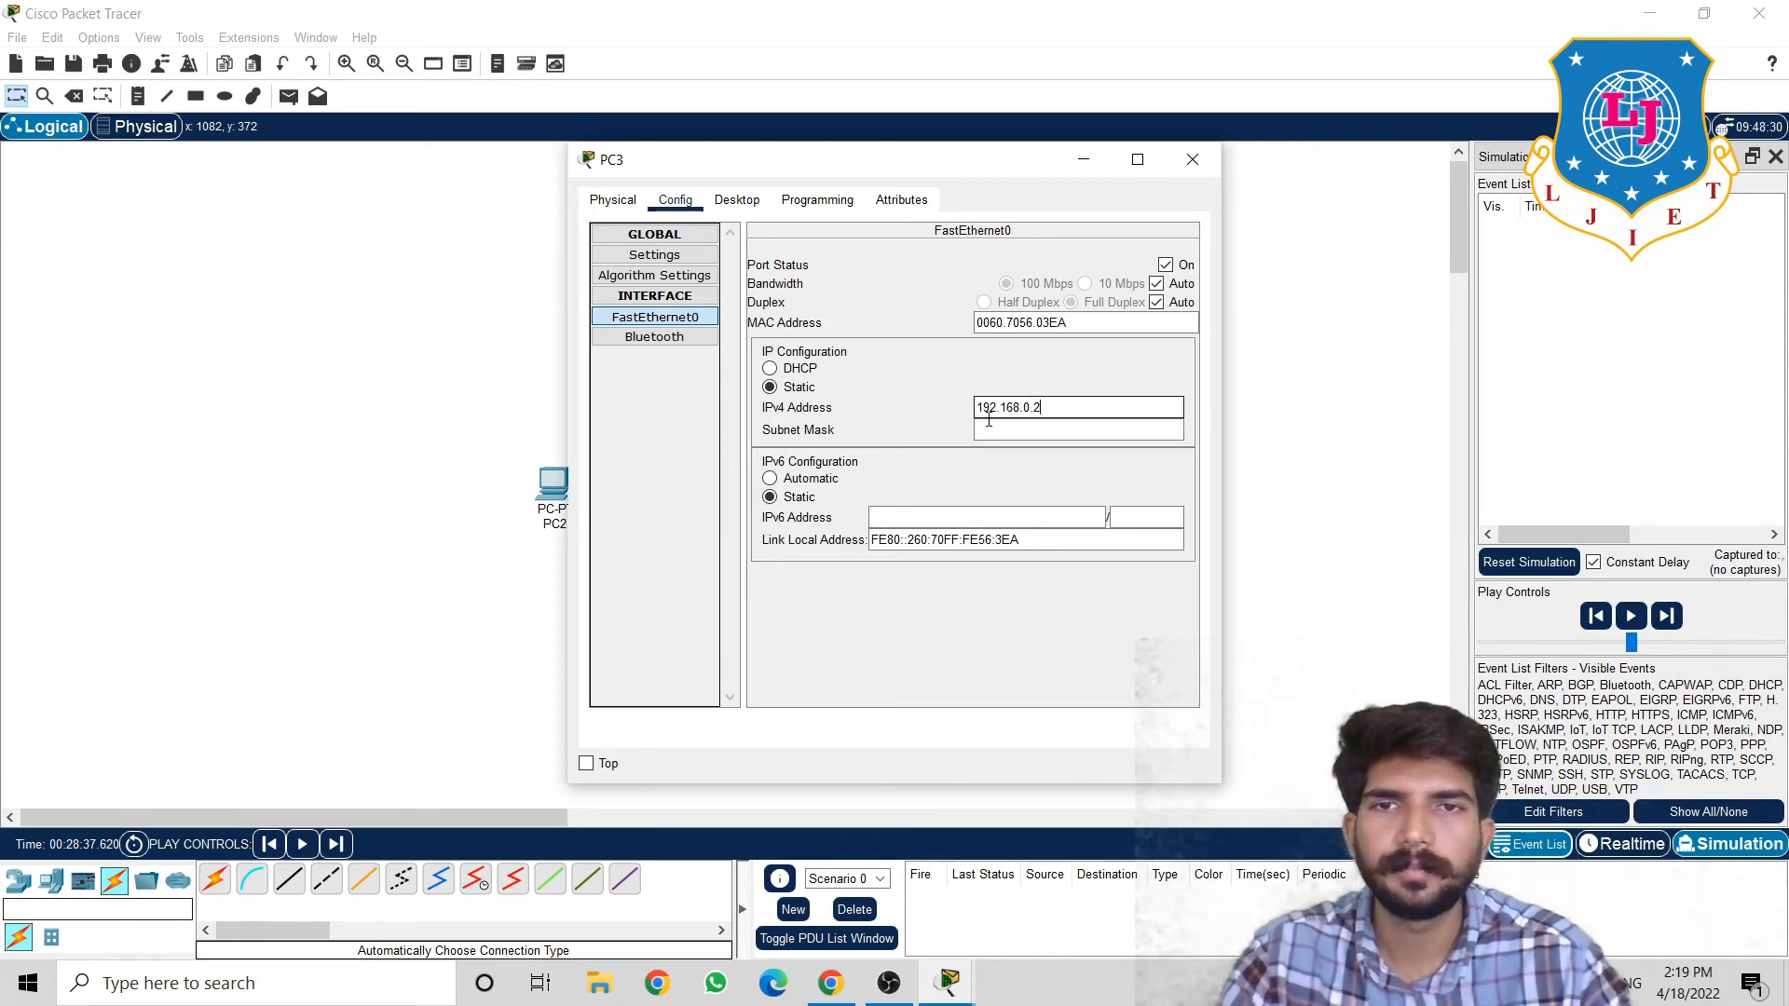
left_click(989, 430)
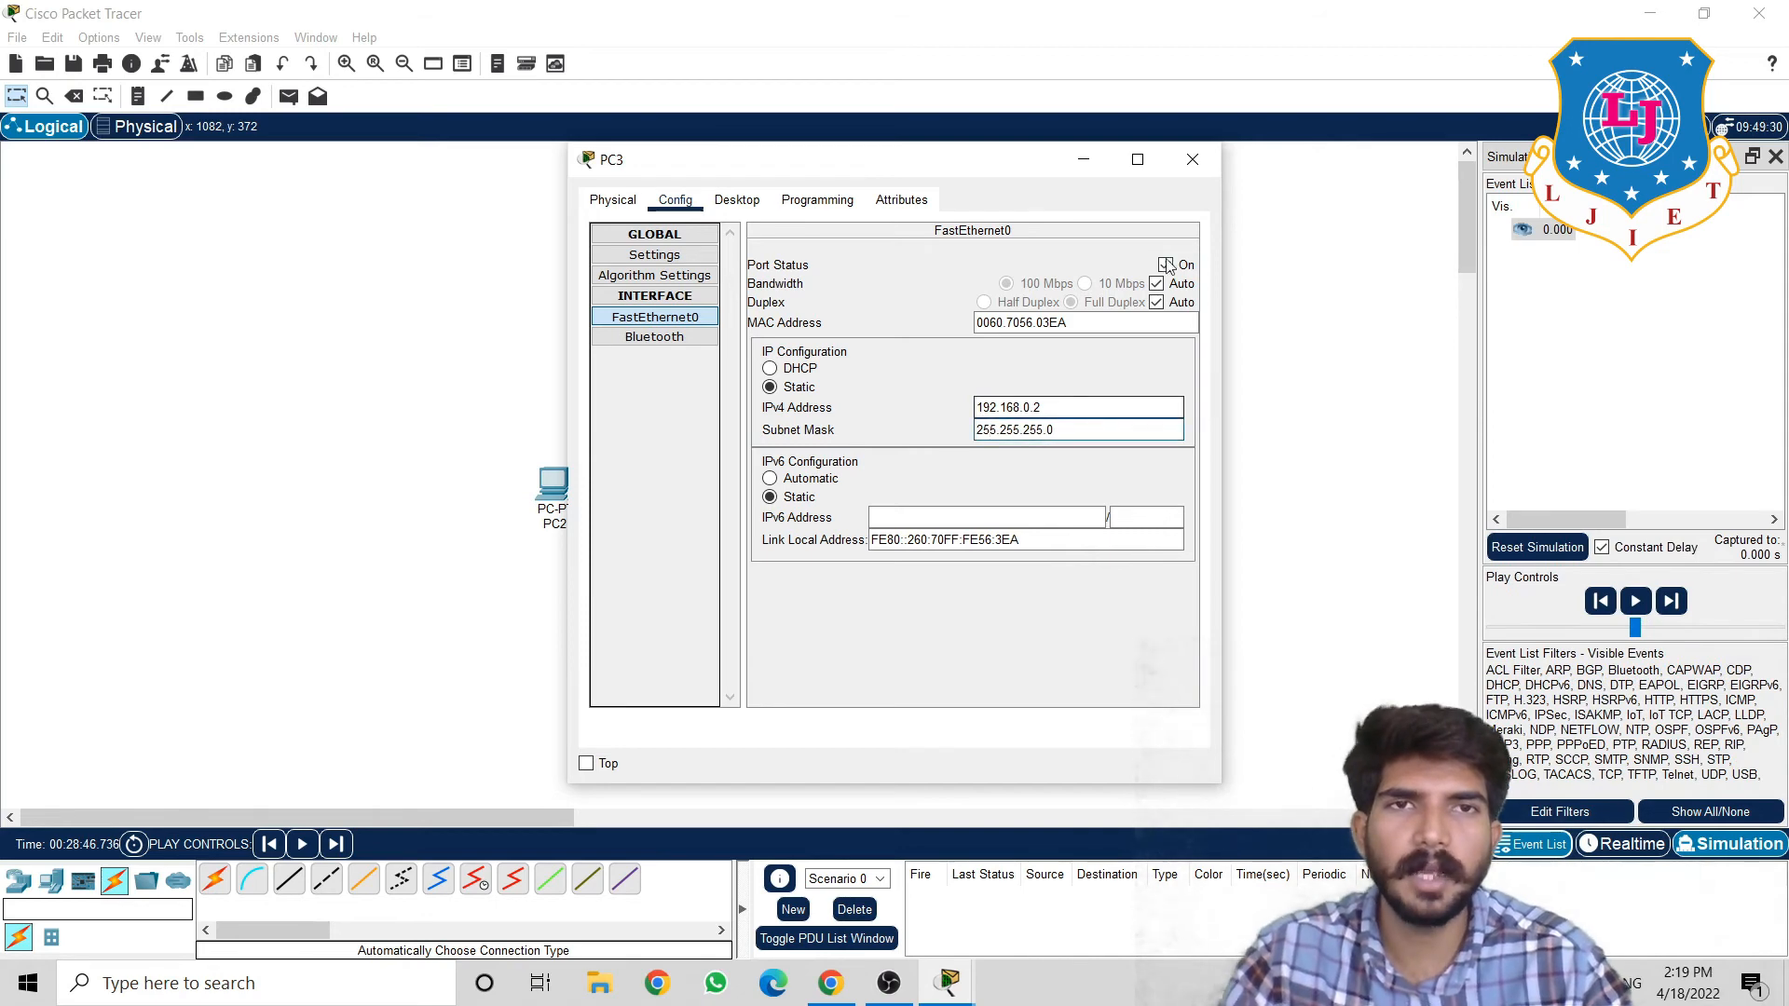
left_click(1194, 159)
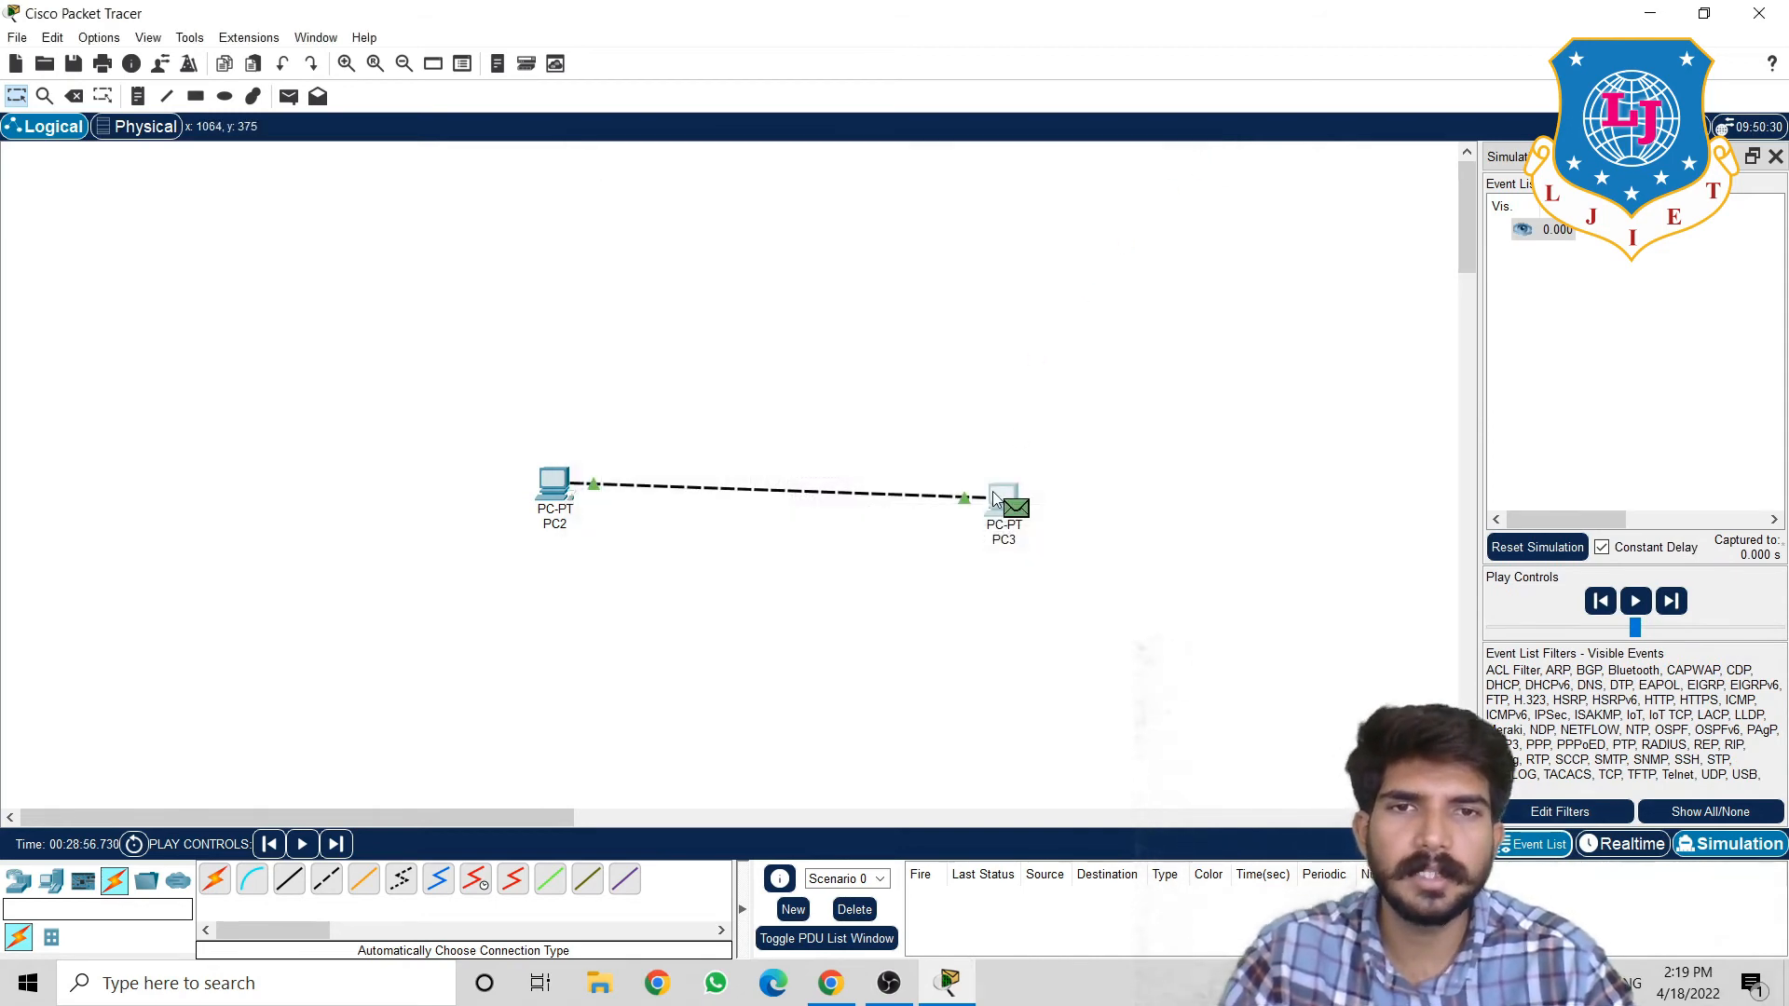
Browse the full set of desktop applications on PC3 and open its Web Browser
left_click(993, 492)
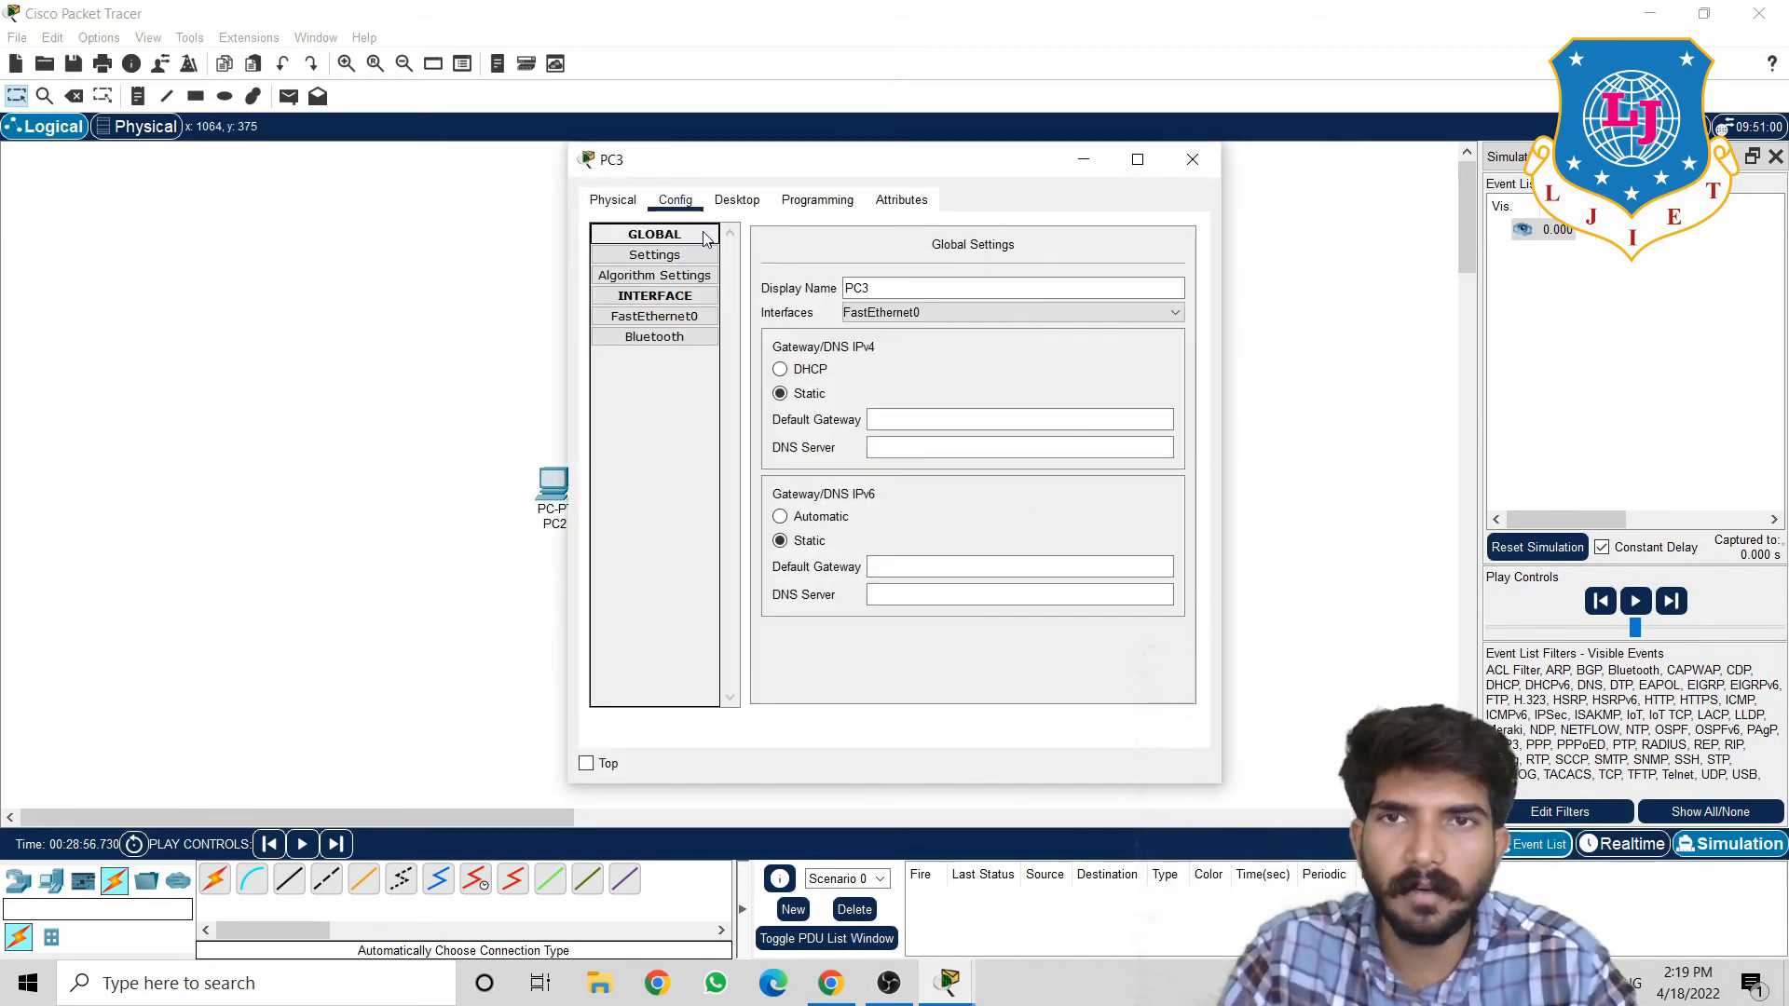
left_click(612, 200)
left_click(710, 204)
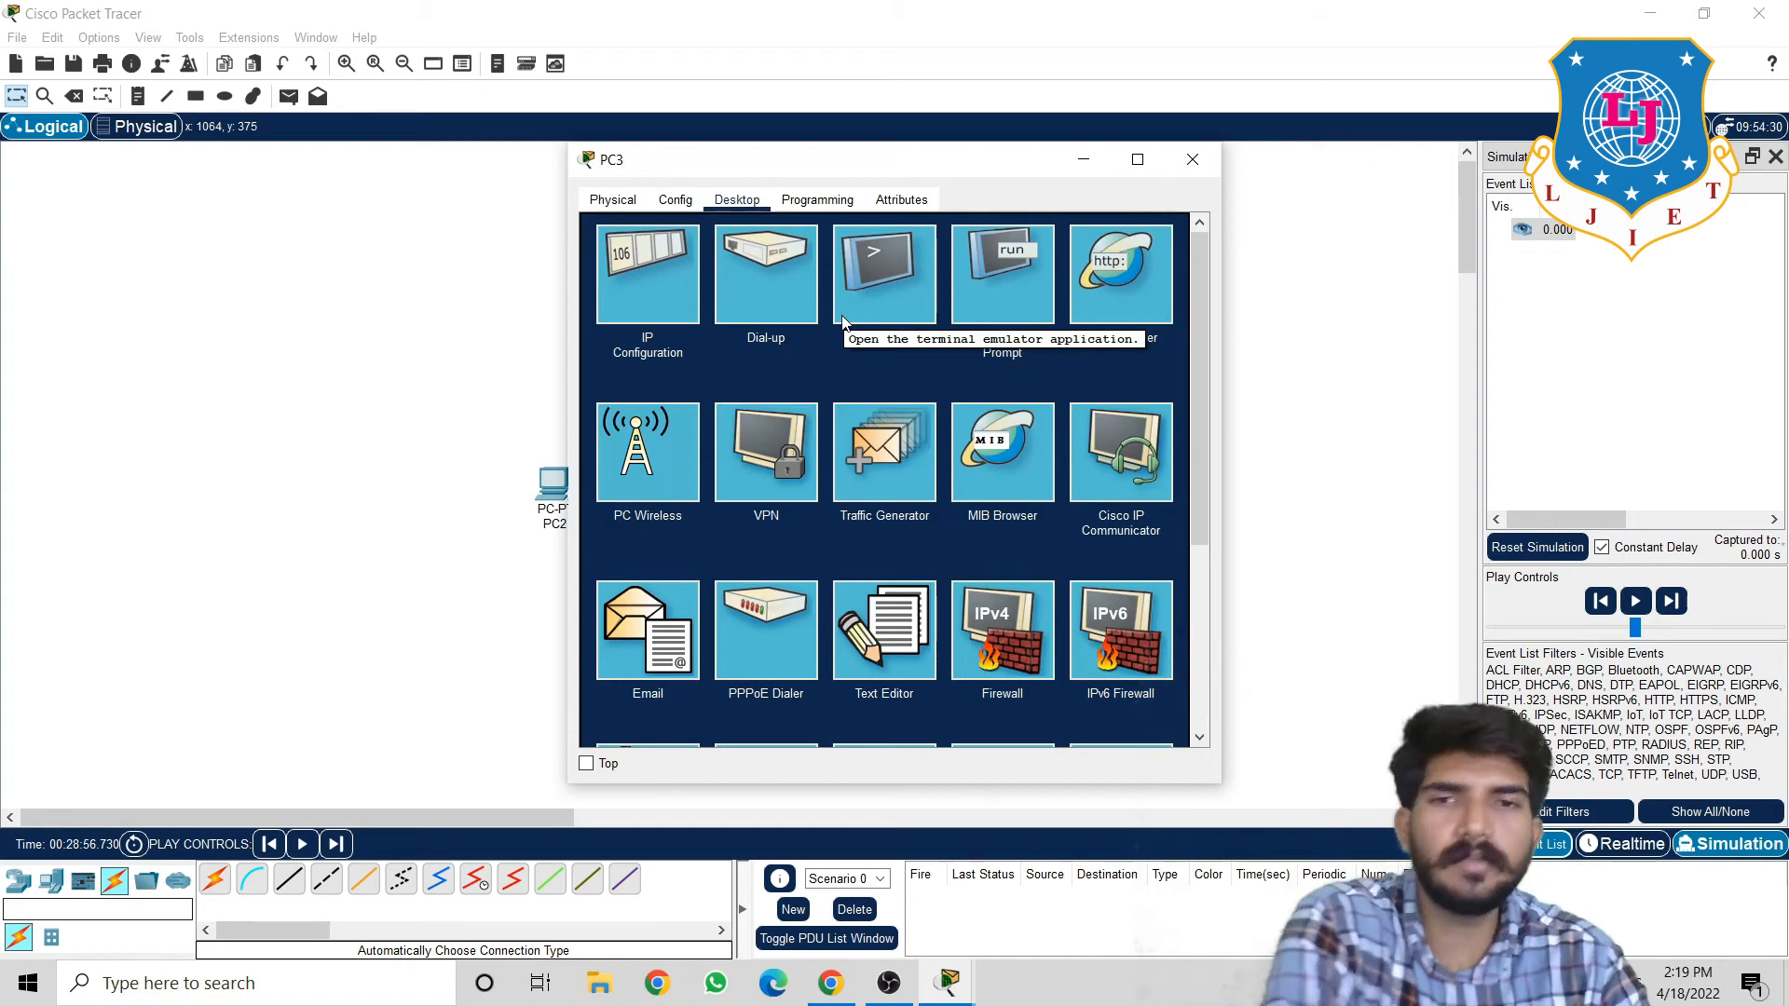
left_click_drag(1195, 393, 1192, 612)
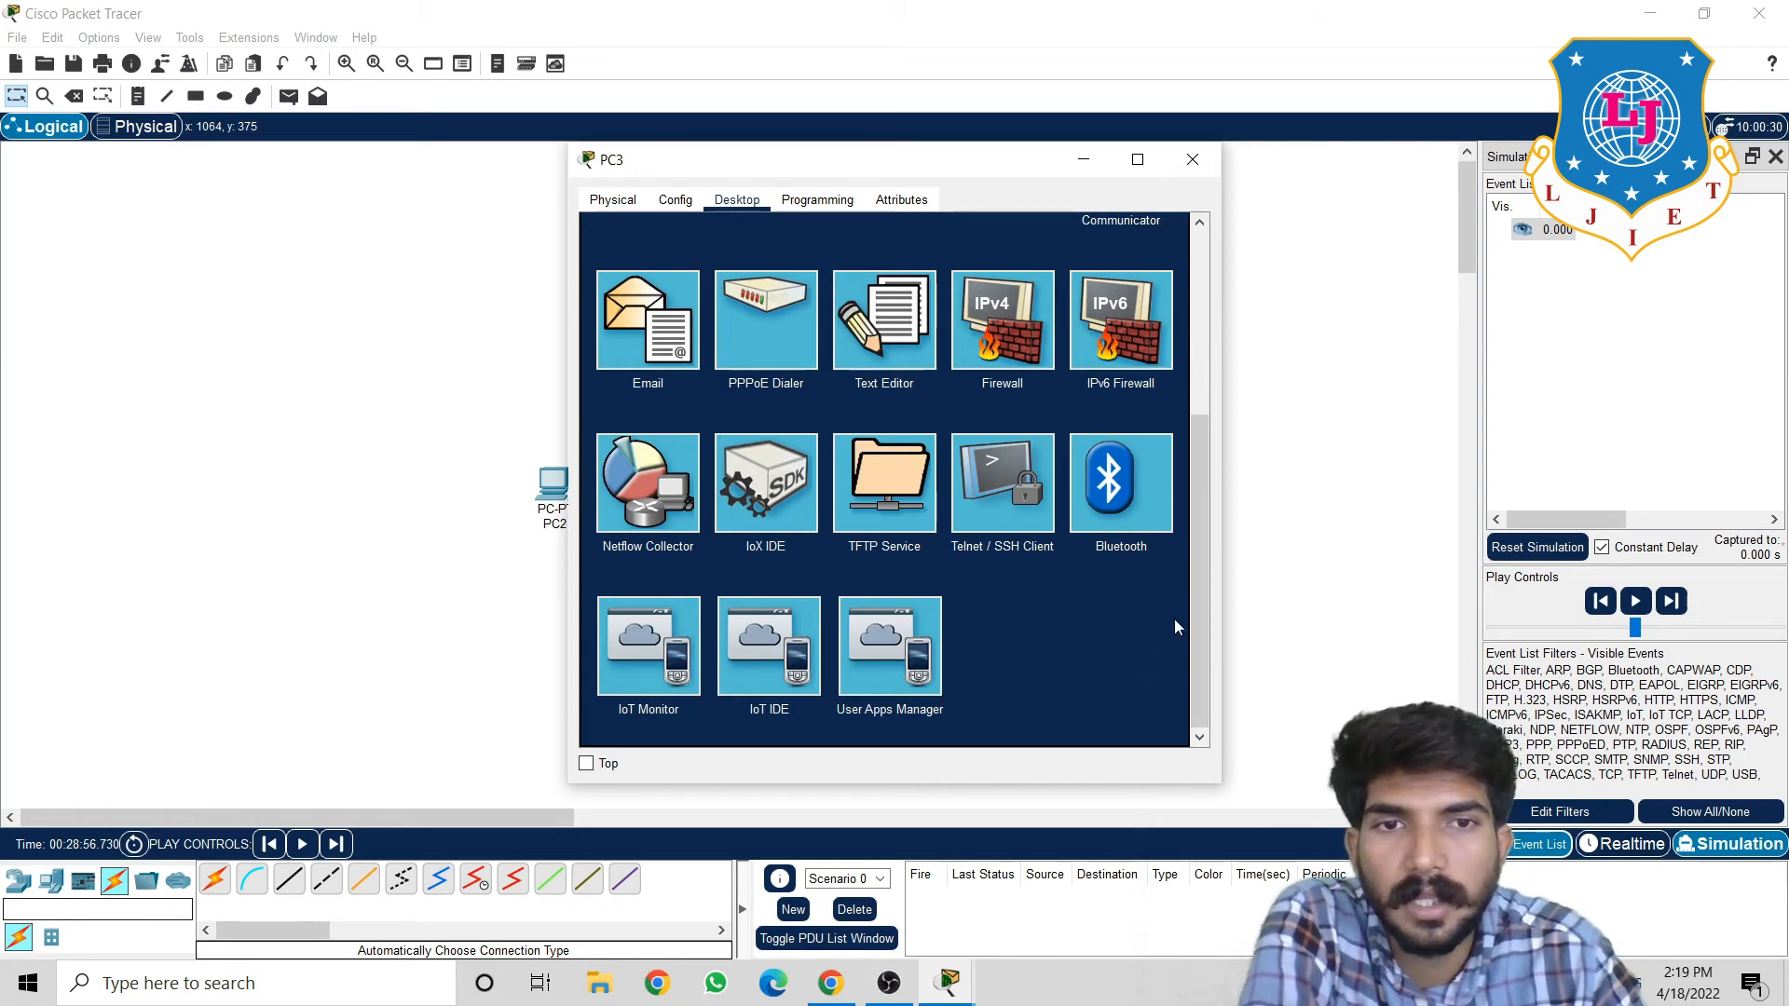
left_click_drag(1199, 614, 1204, 507)
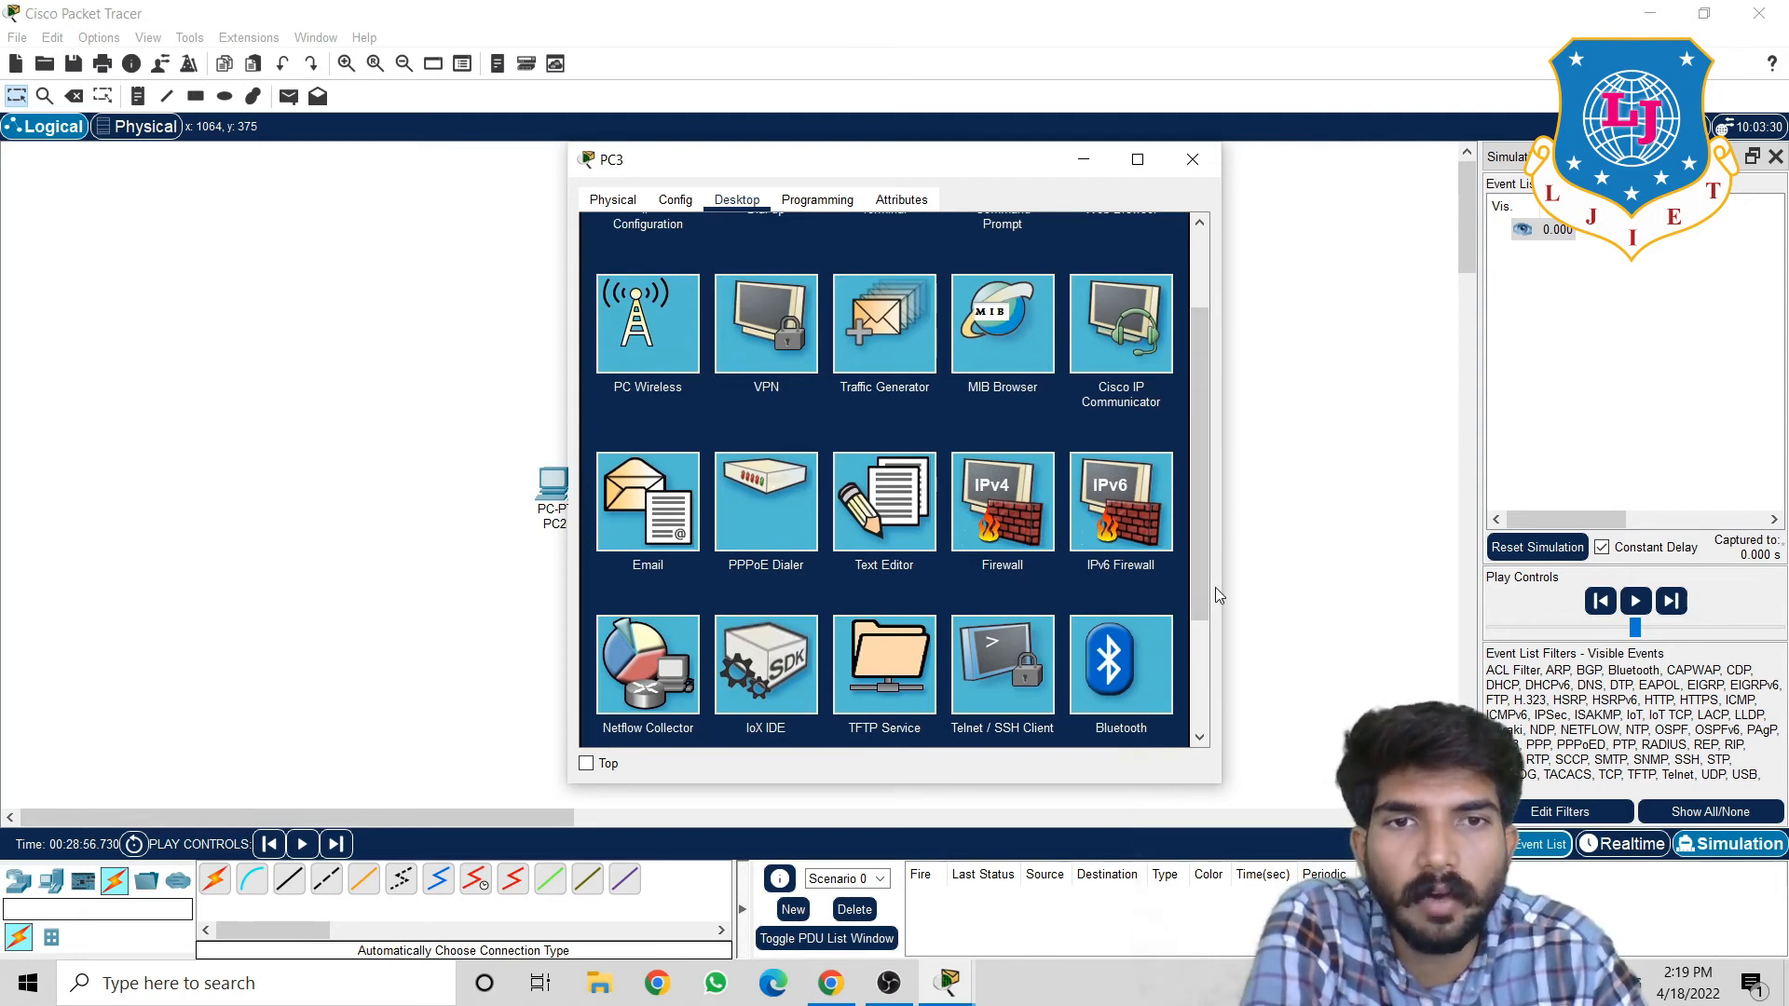
left_click_drag(1210, 585, 1189, 492)
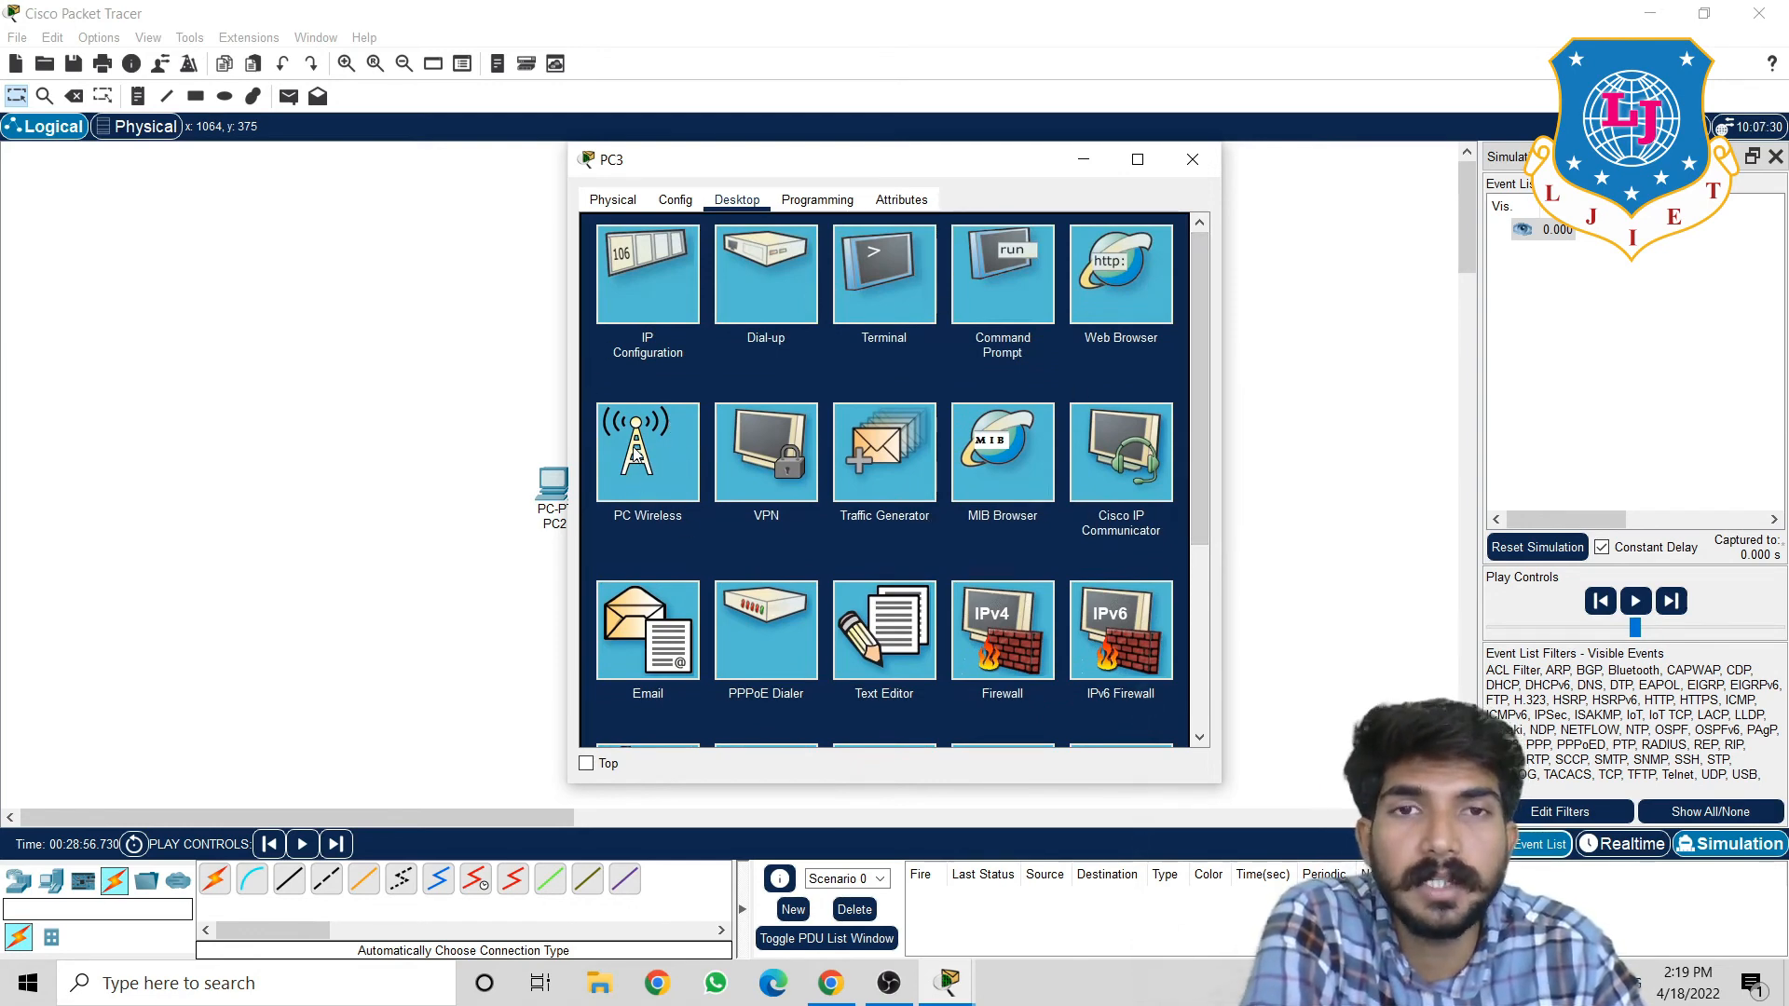
left_click(1100, 314)
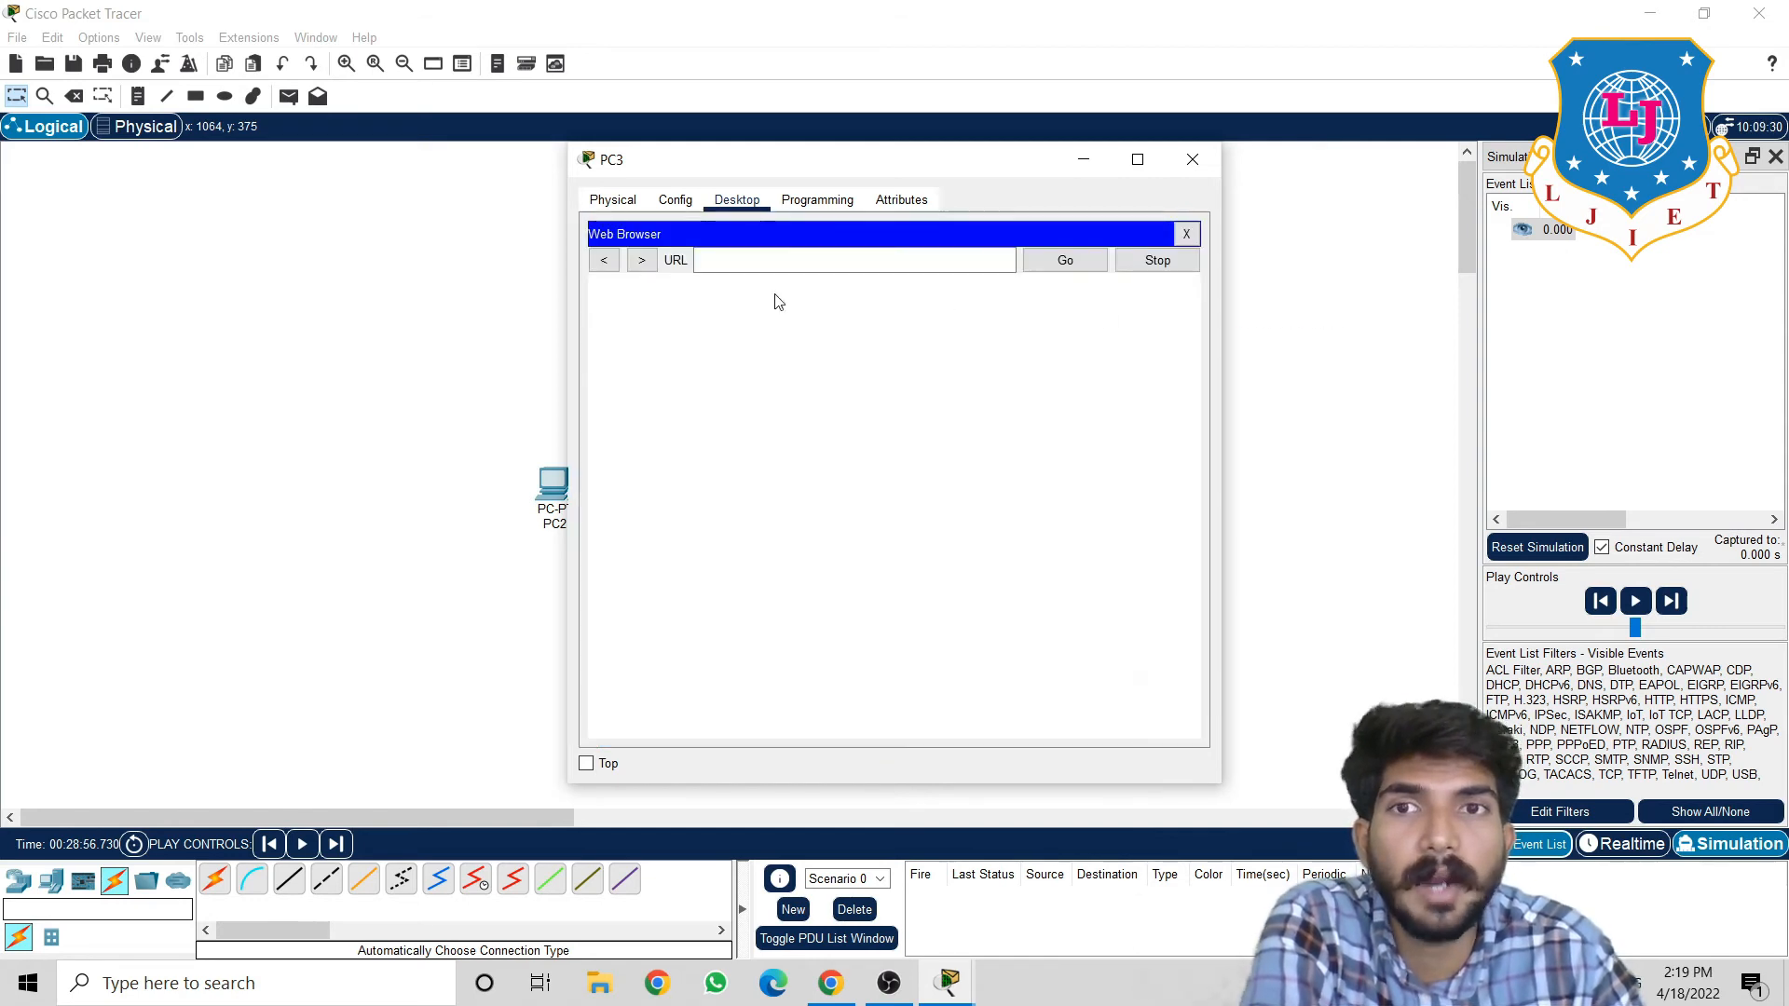
left_click(728, 263)
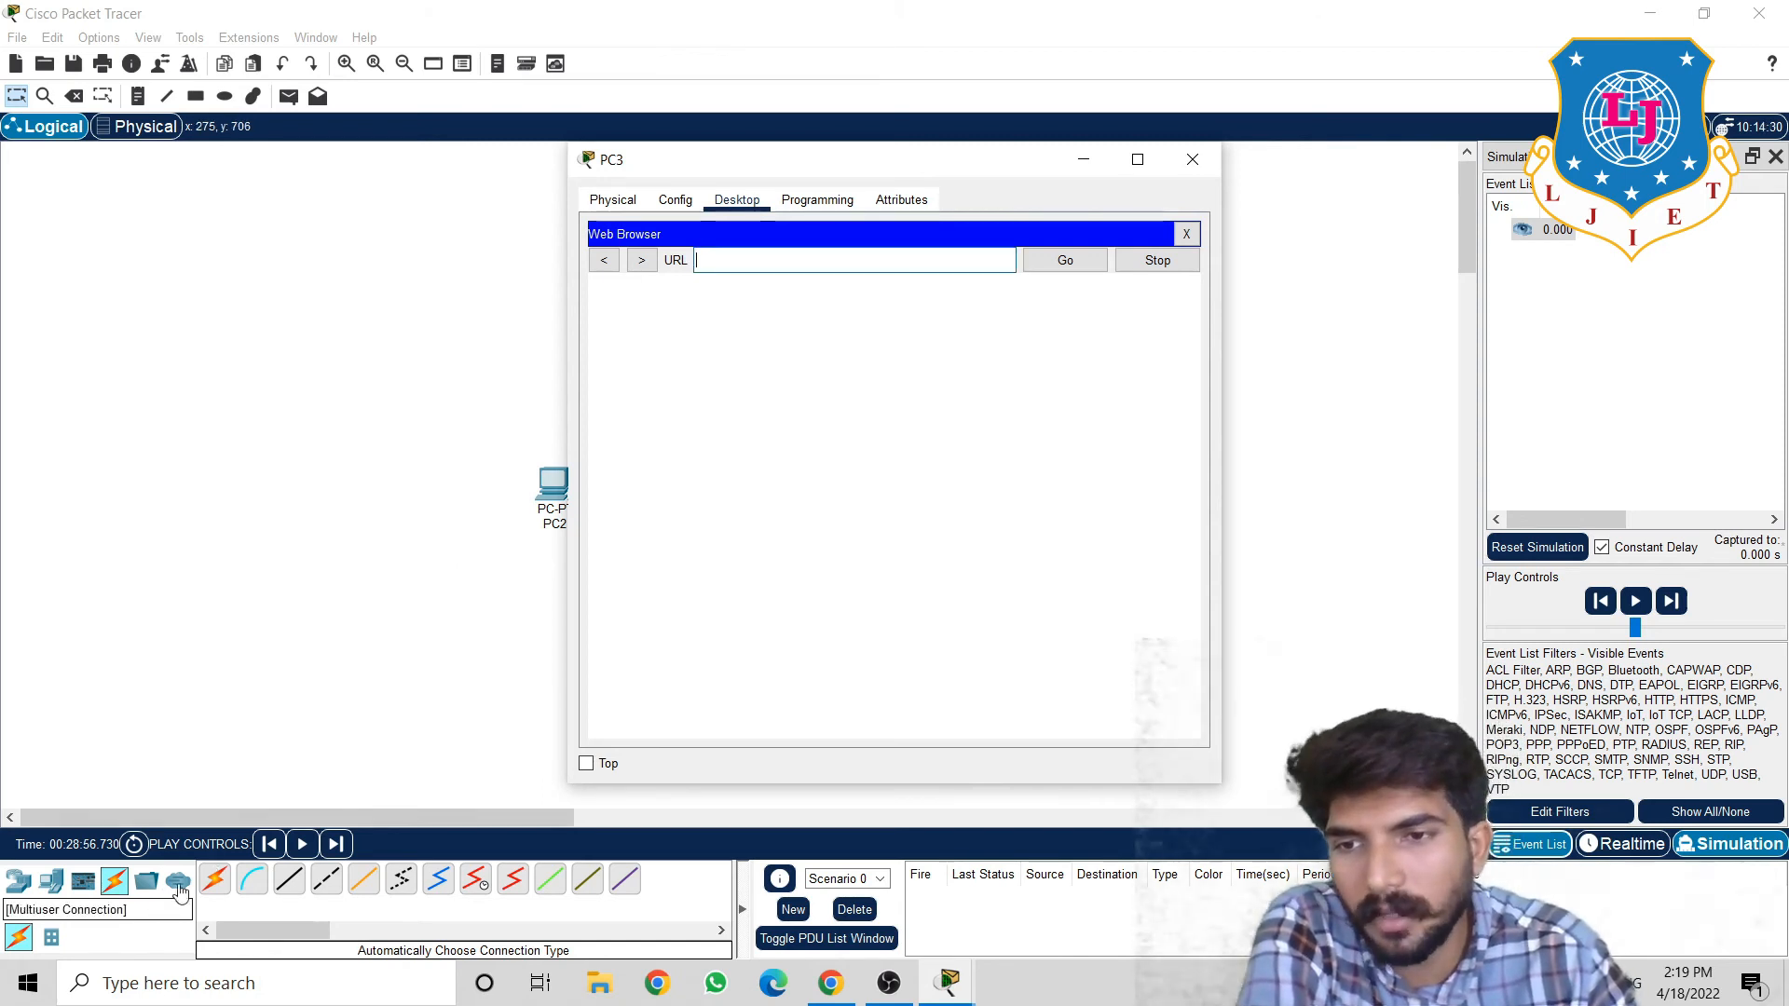
Look through the Multiuser Connection, network device and WAN Emulation categories of available devices
left_click(183, 888)
left_click(184, 888)
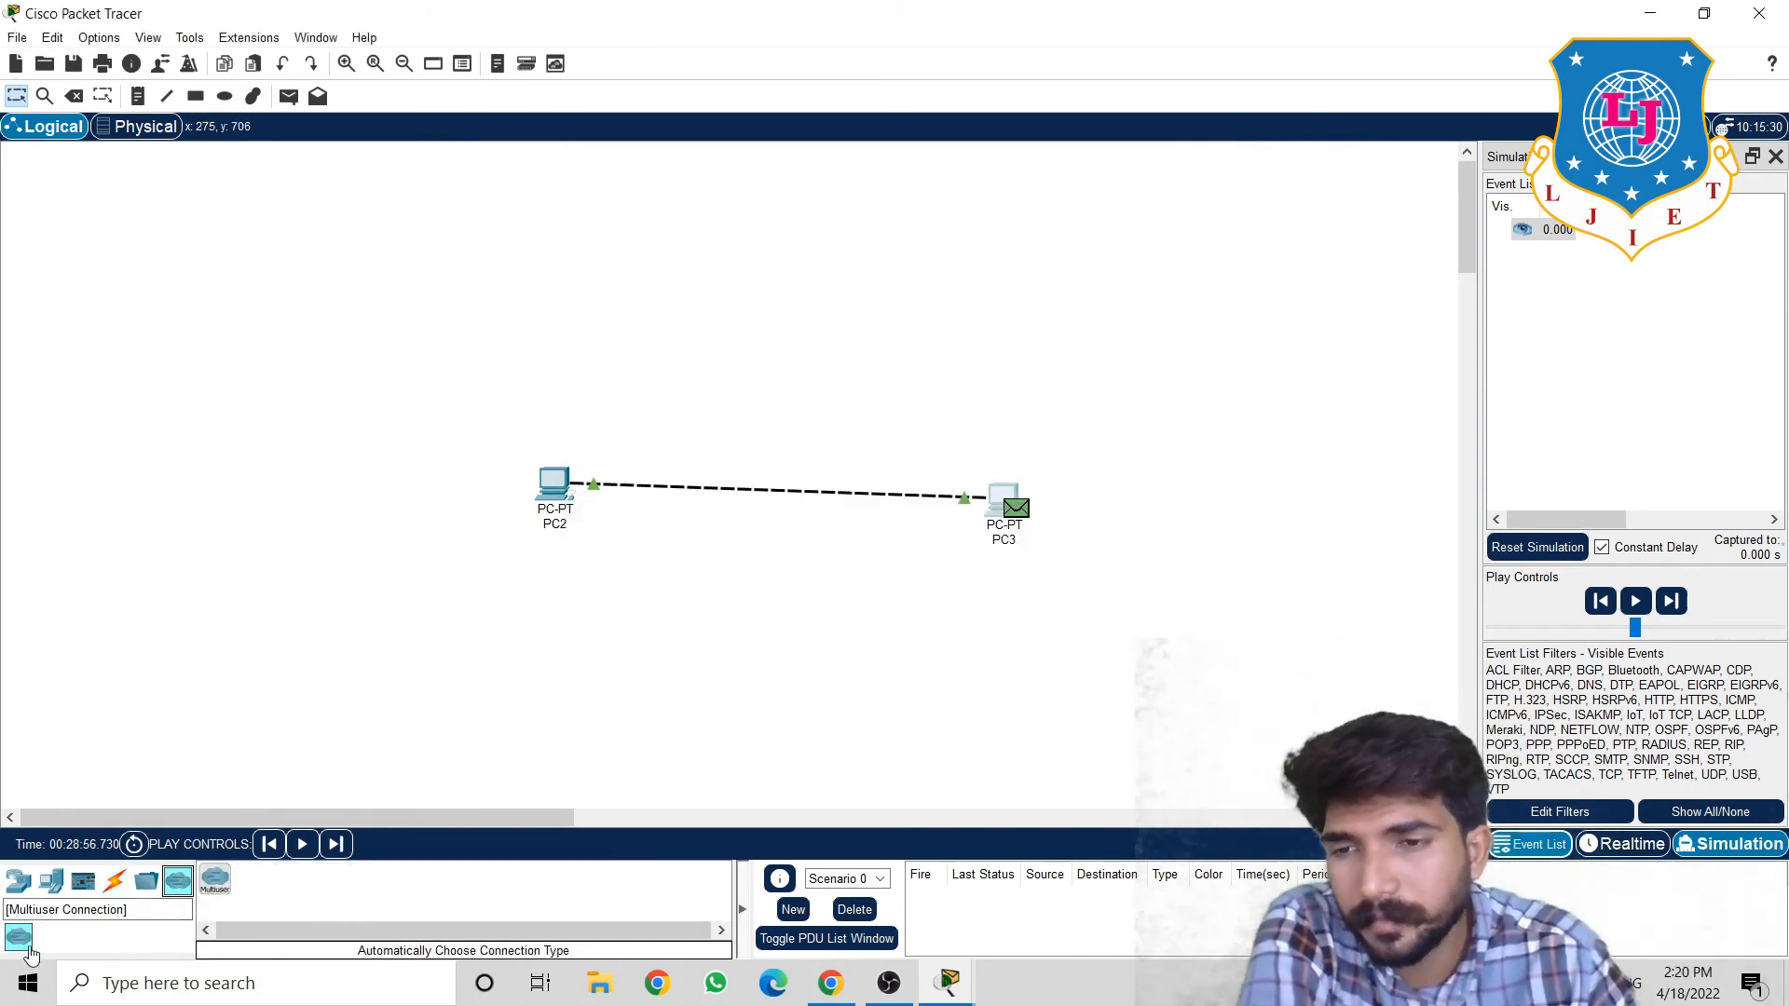
left_click(17, 887)
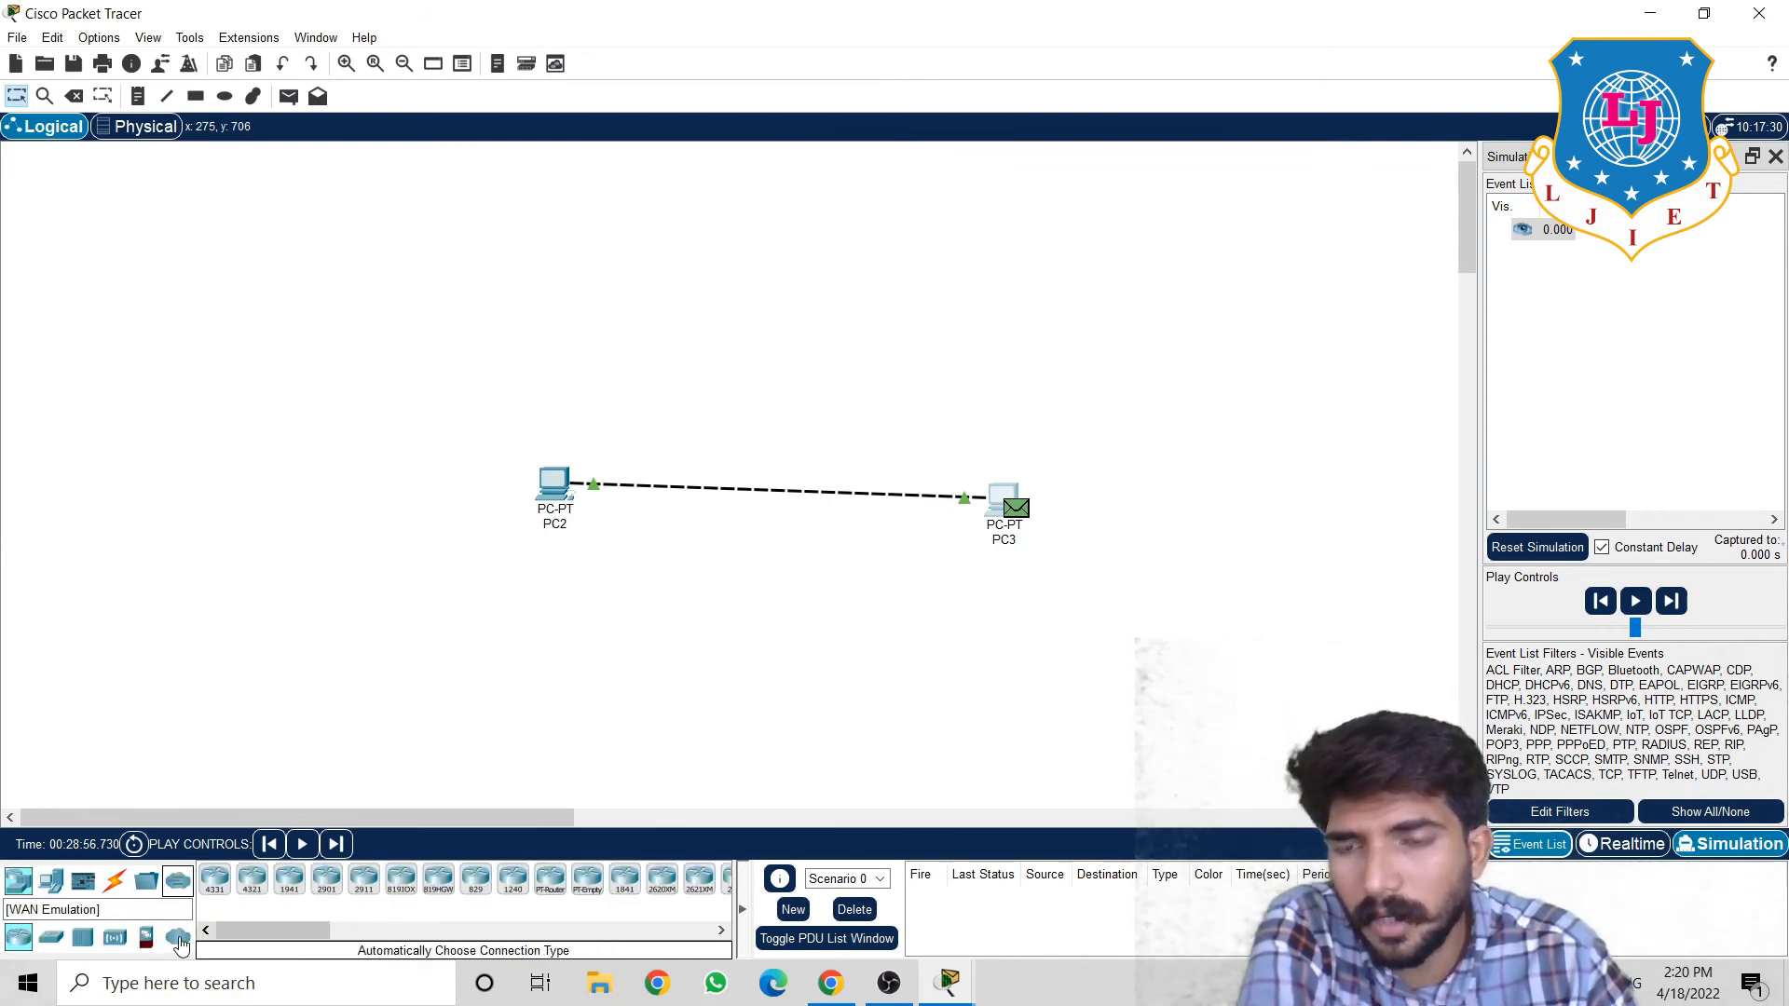
left_click(180, 941)
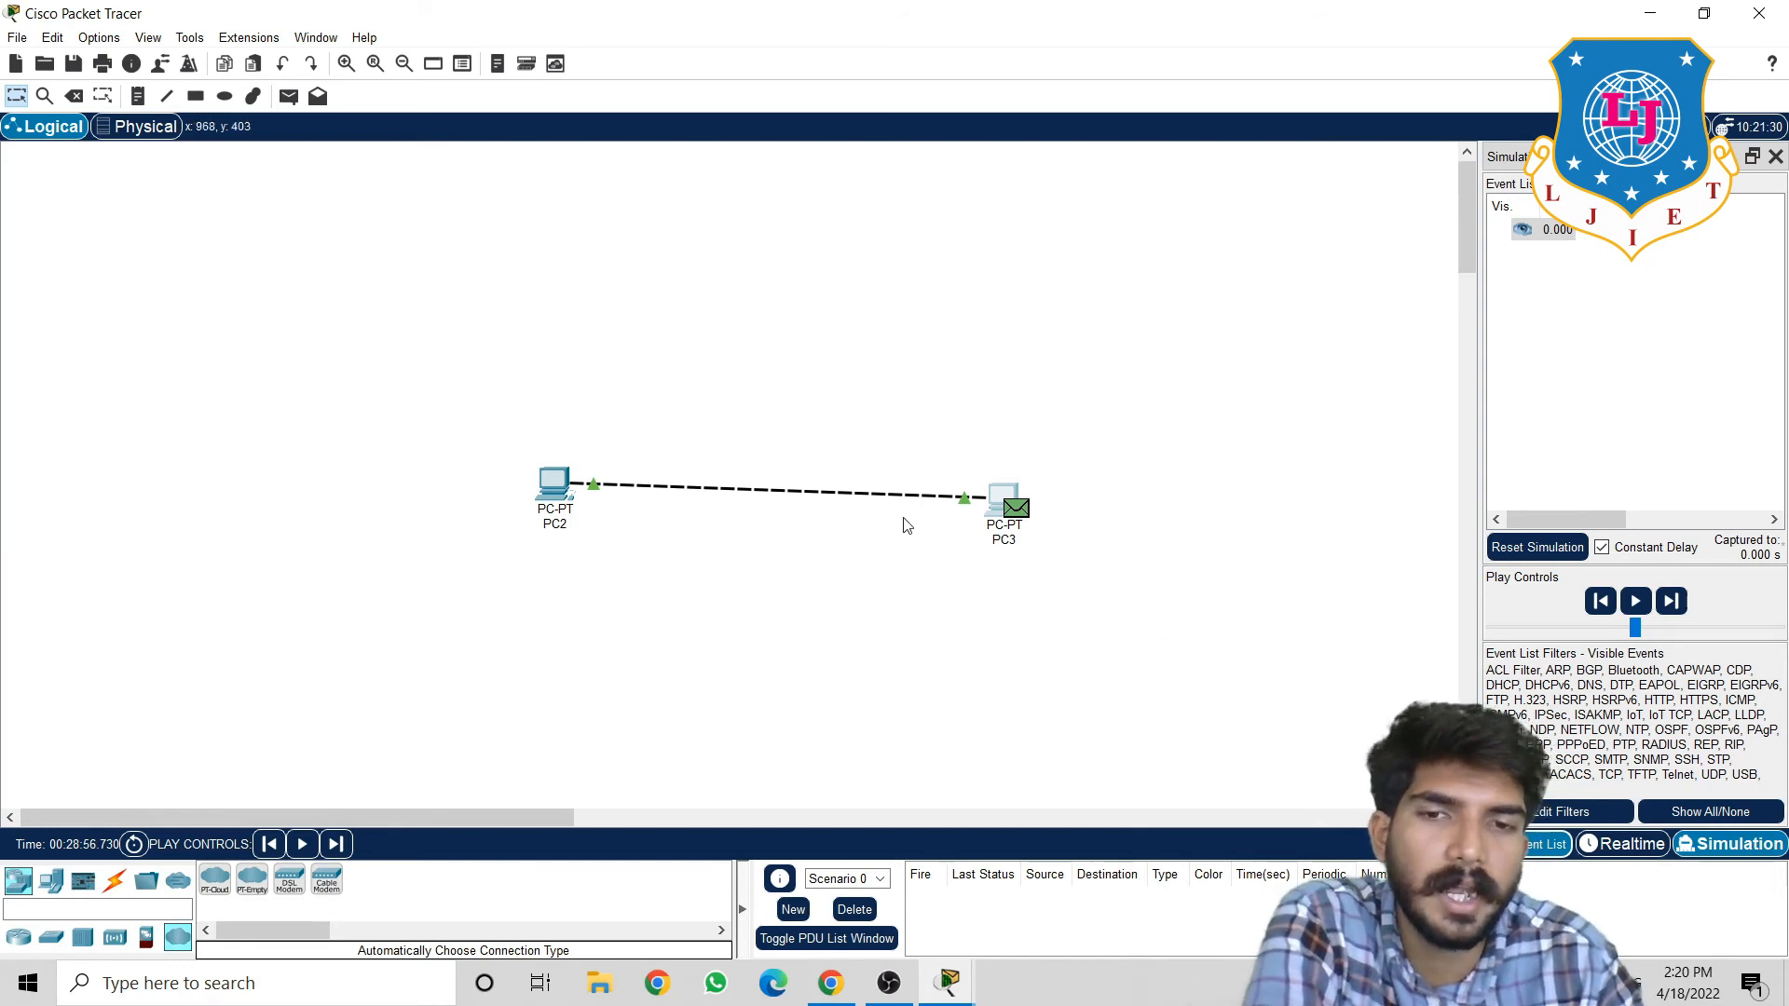
Review PC3's programming environment, attributes and global settings, and close its Web Browser
left_click(1003, 490)
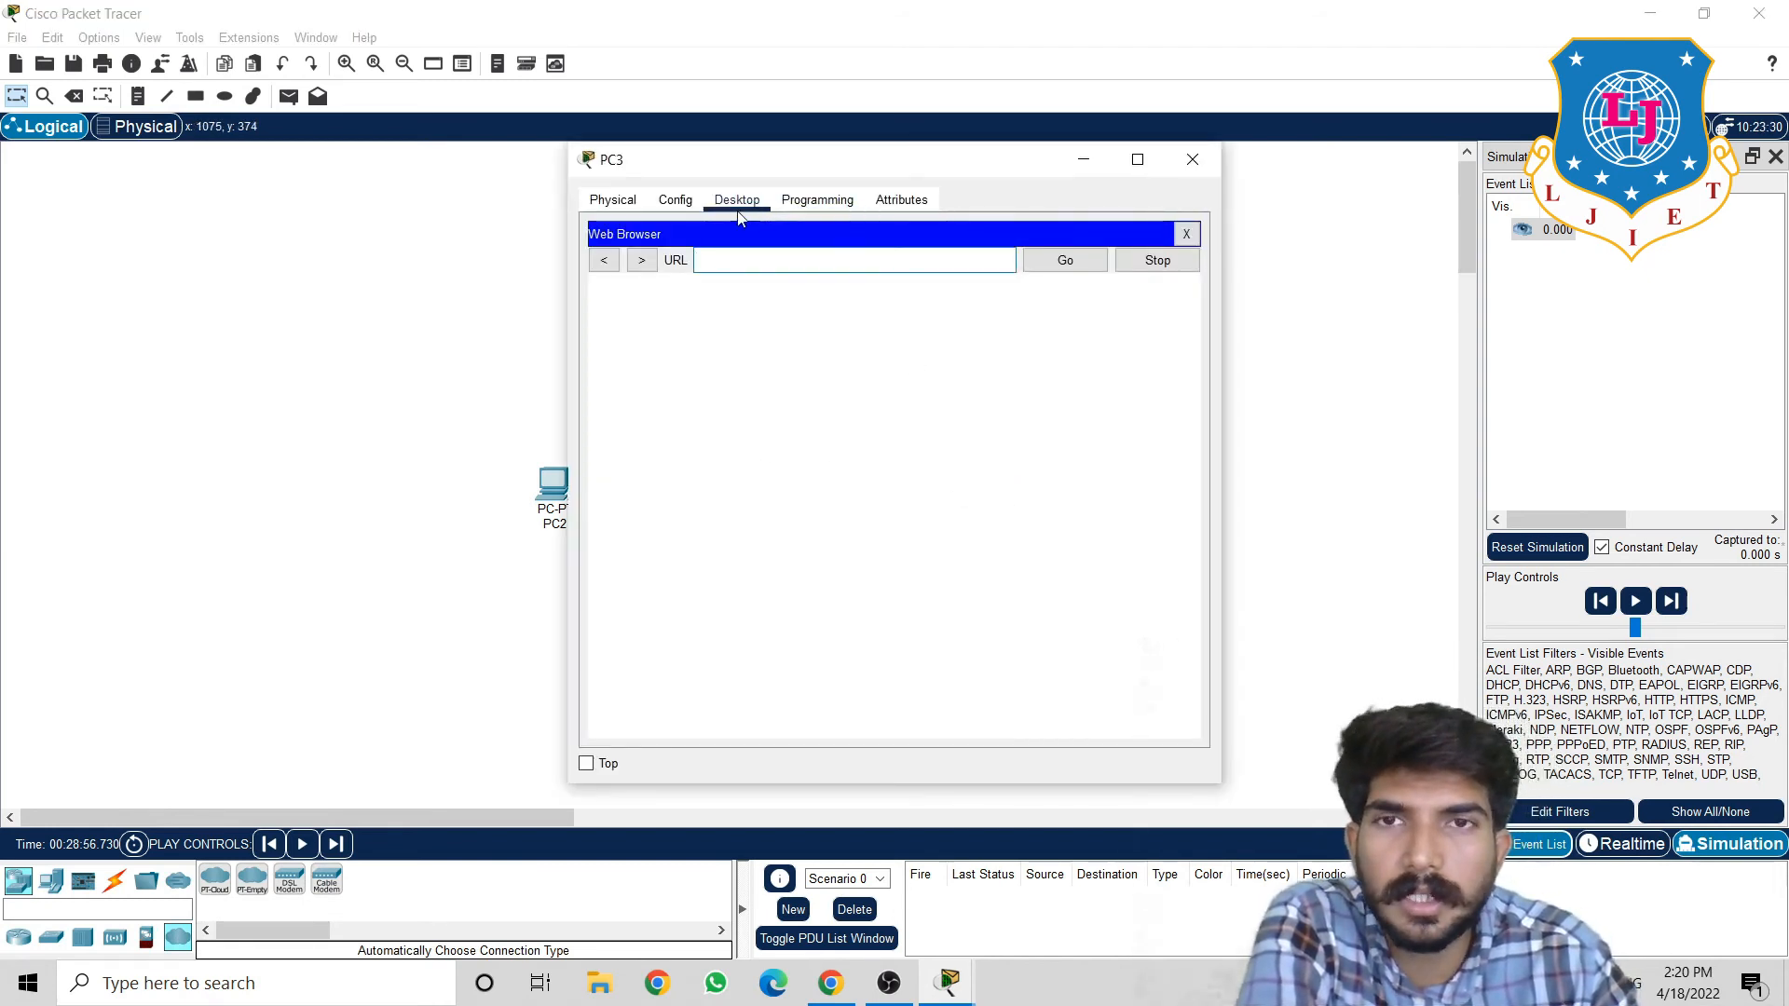
left_click(823, 195)
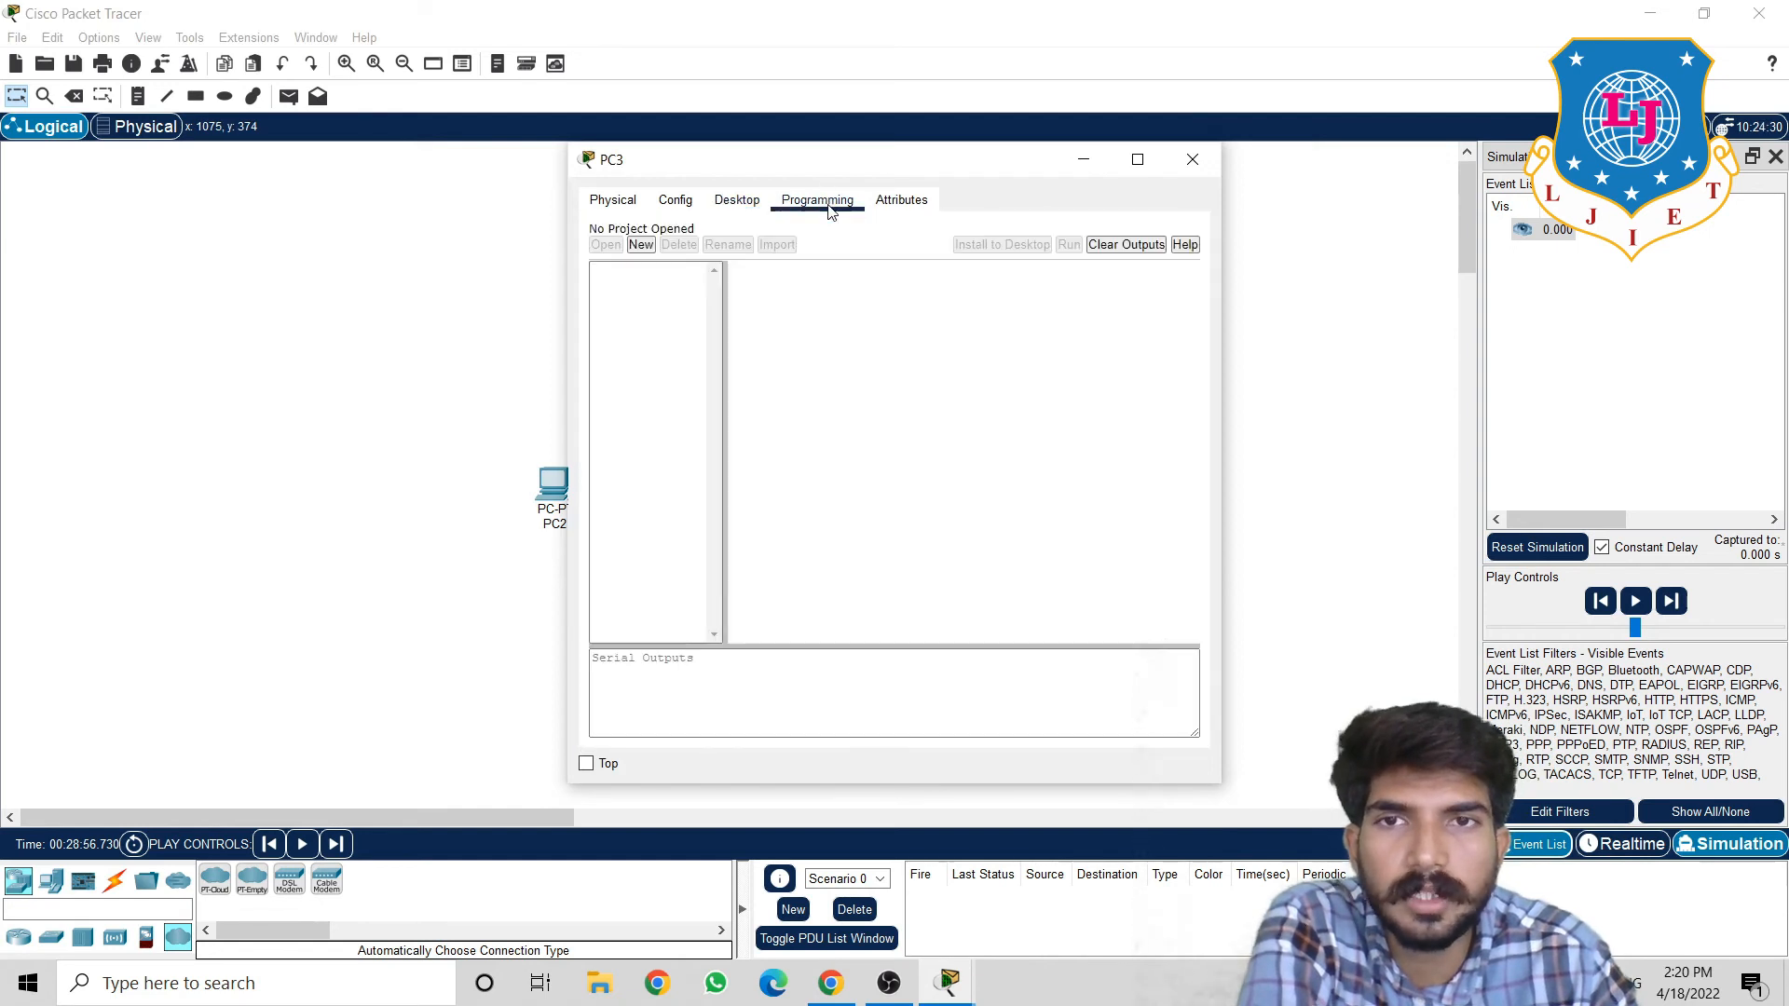
left_click(892, 205)
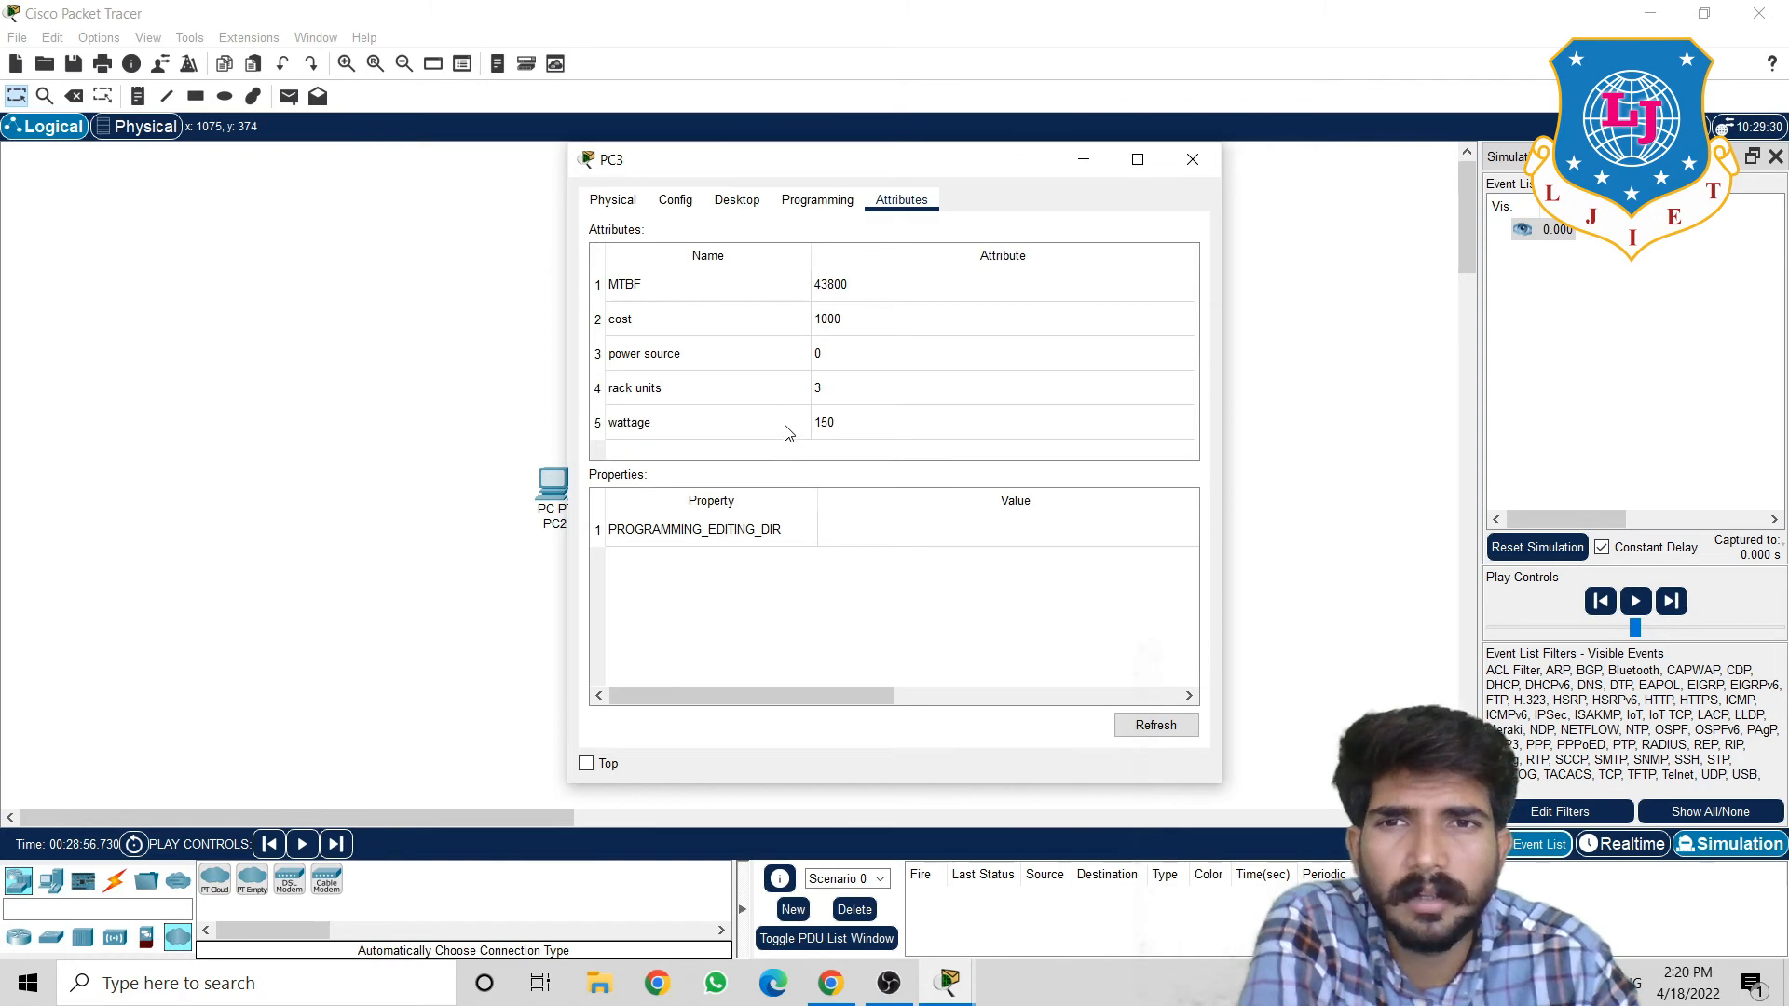
left_click(681, 205)
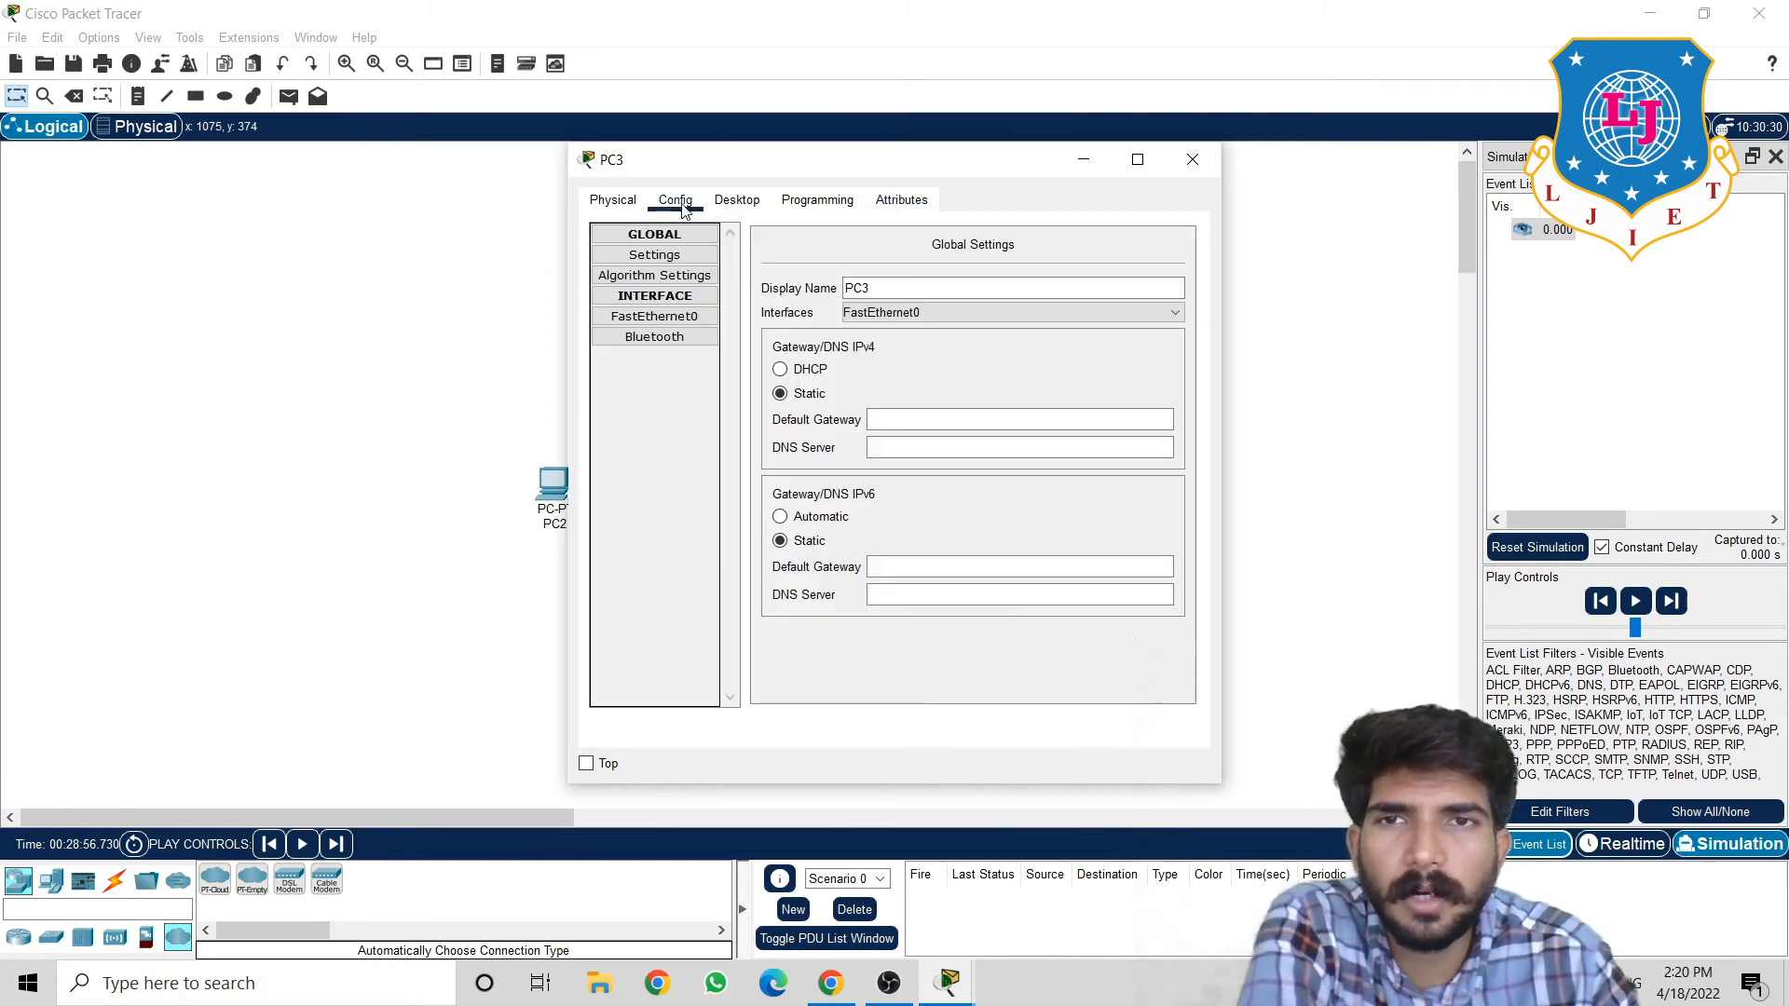
left_click(718, 204)
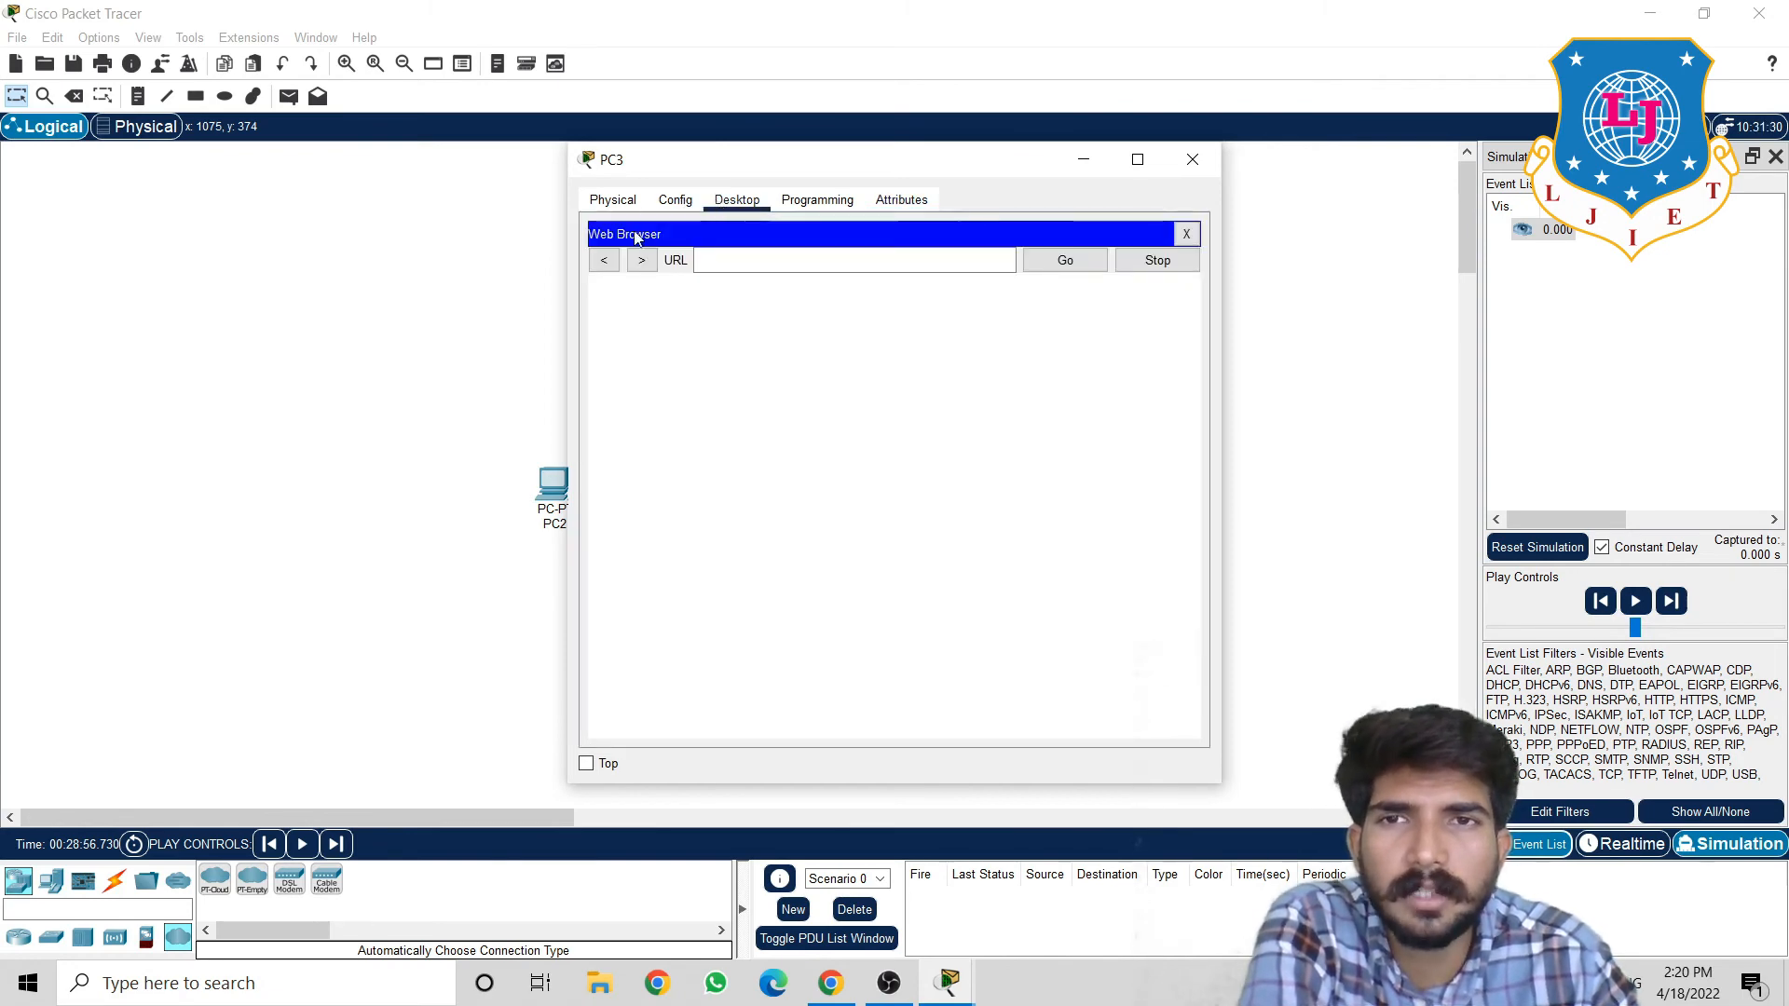
left_click(1189, 232)
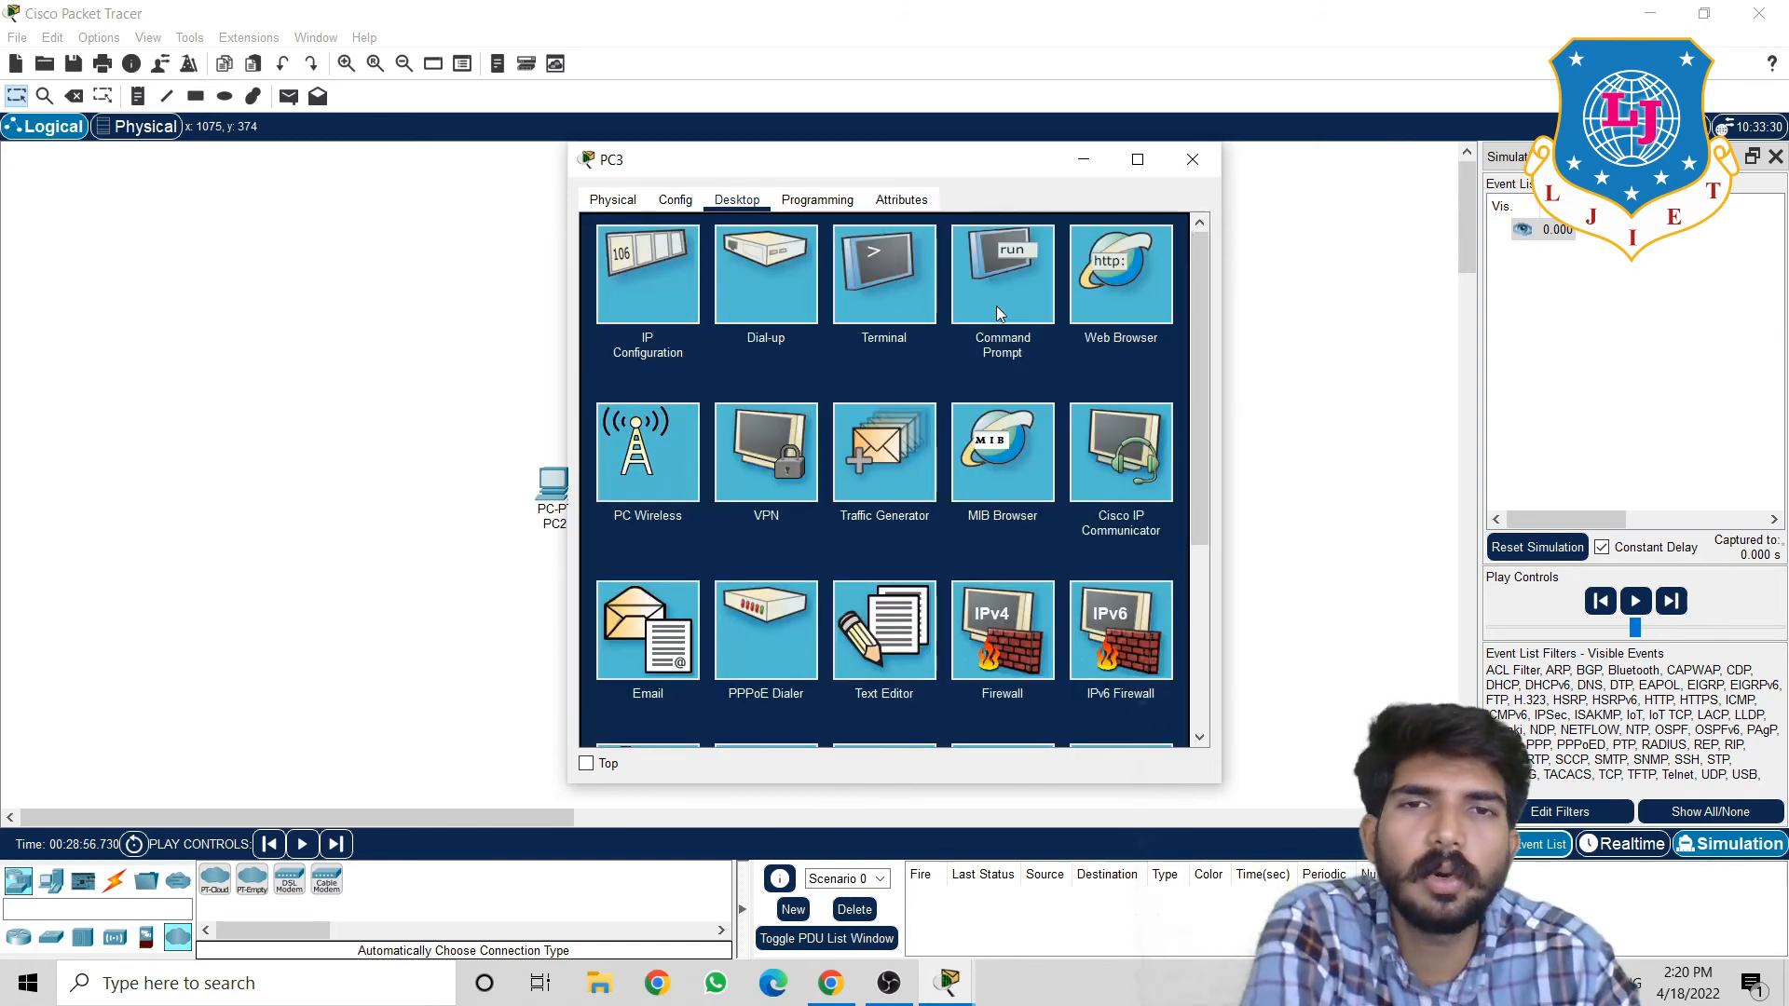
Try to ping 192.168.0.1 from PC3's Terminal using the default port configuration, and close the Terminal and PC3's window
left_click(921, 288)
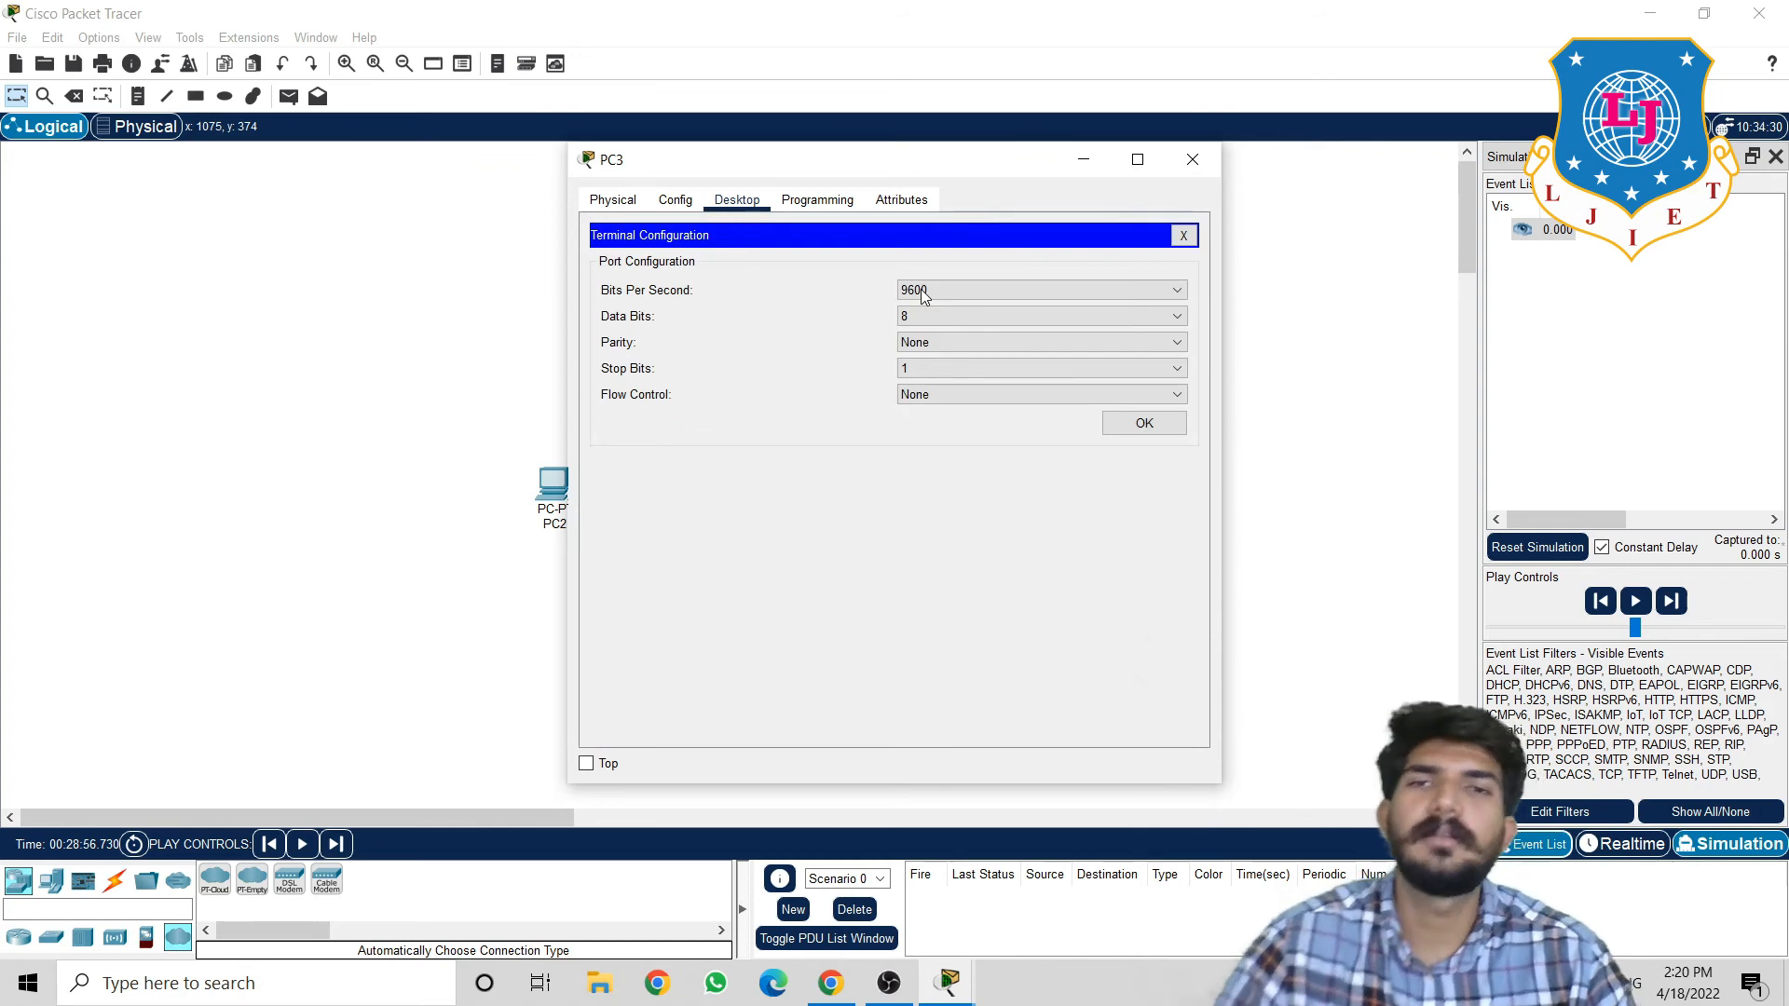
left_click(803, 200)
left_click(676, 200)
left_click(722, 204)
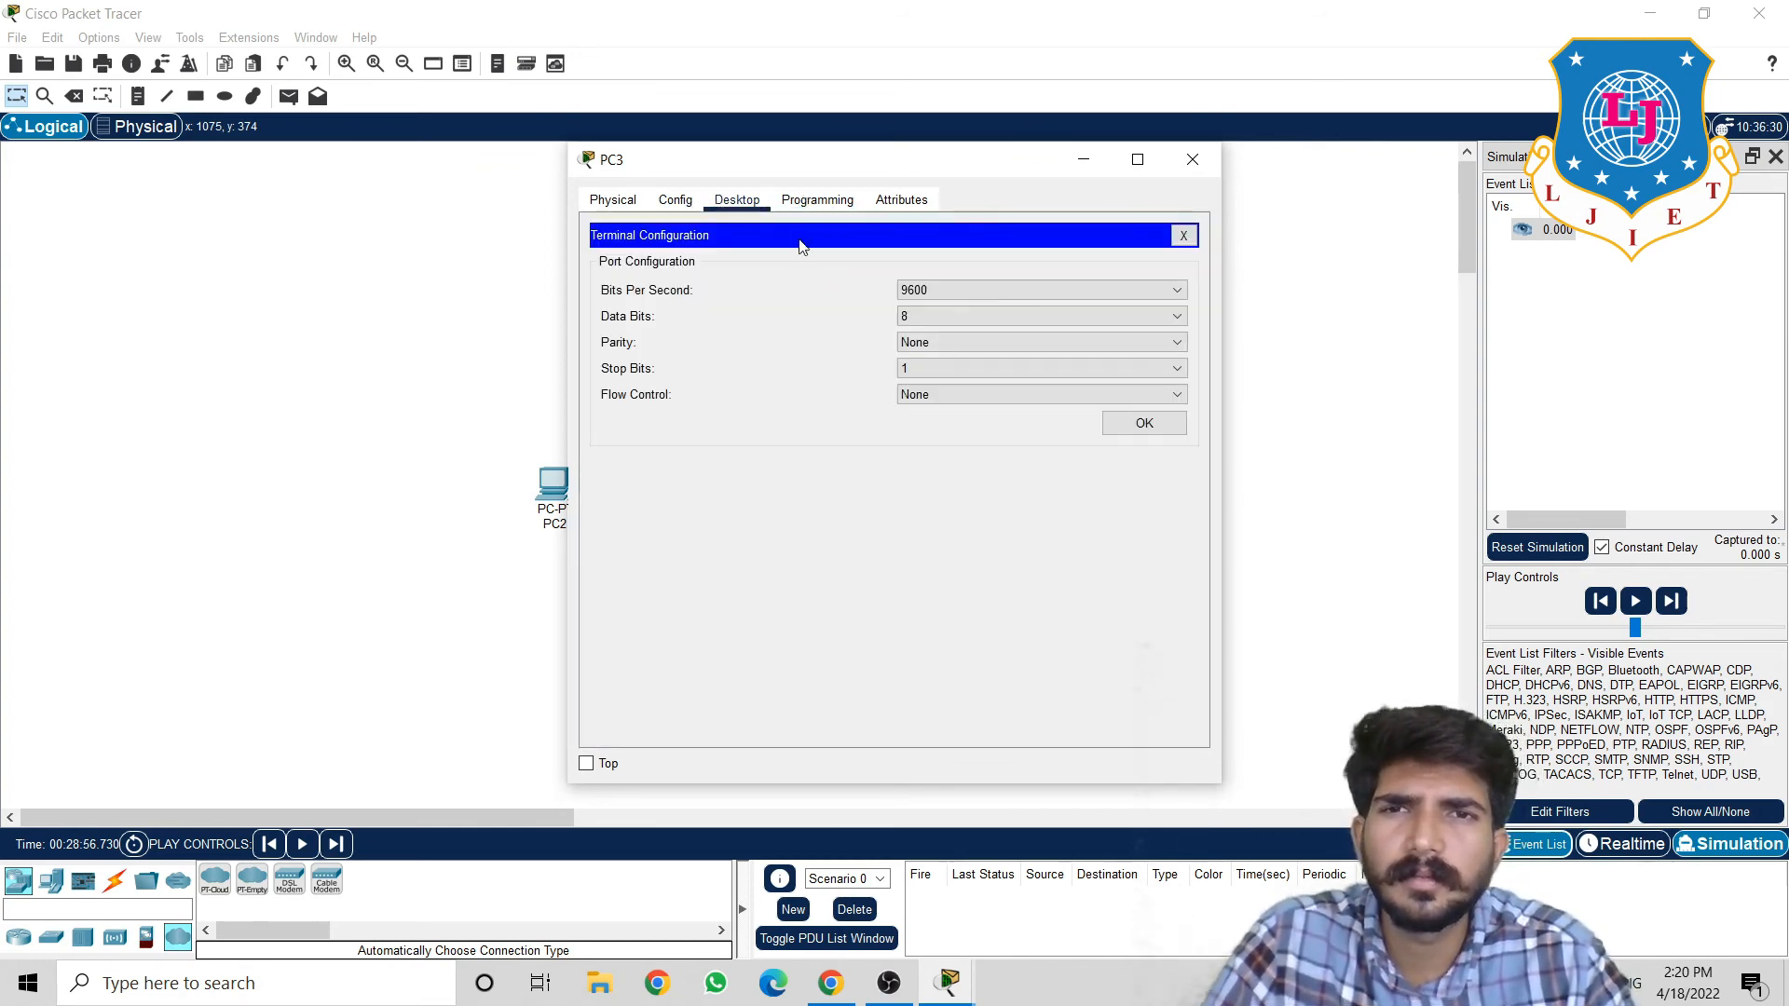
left_click(1129, 426)
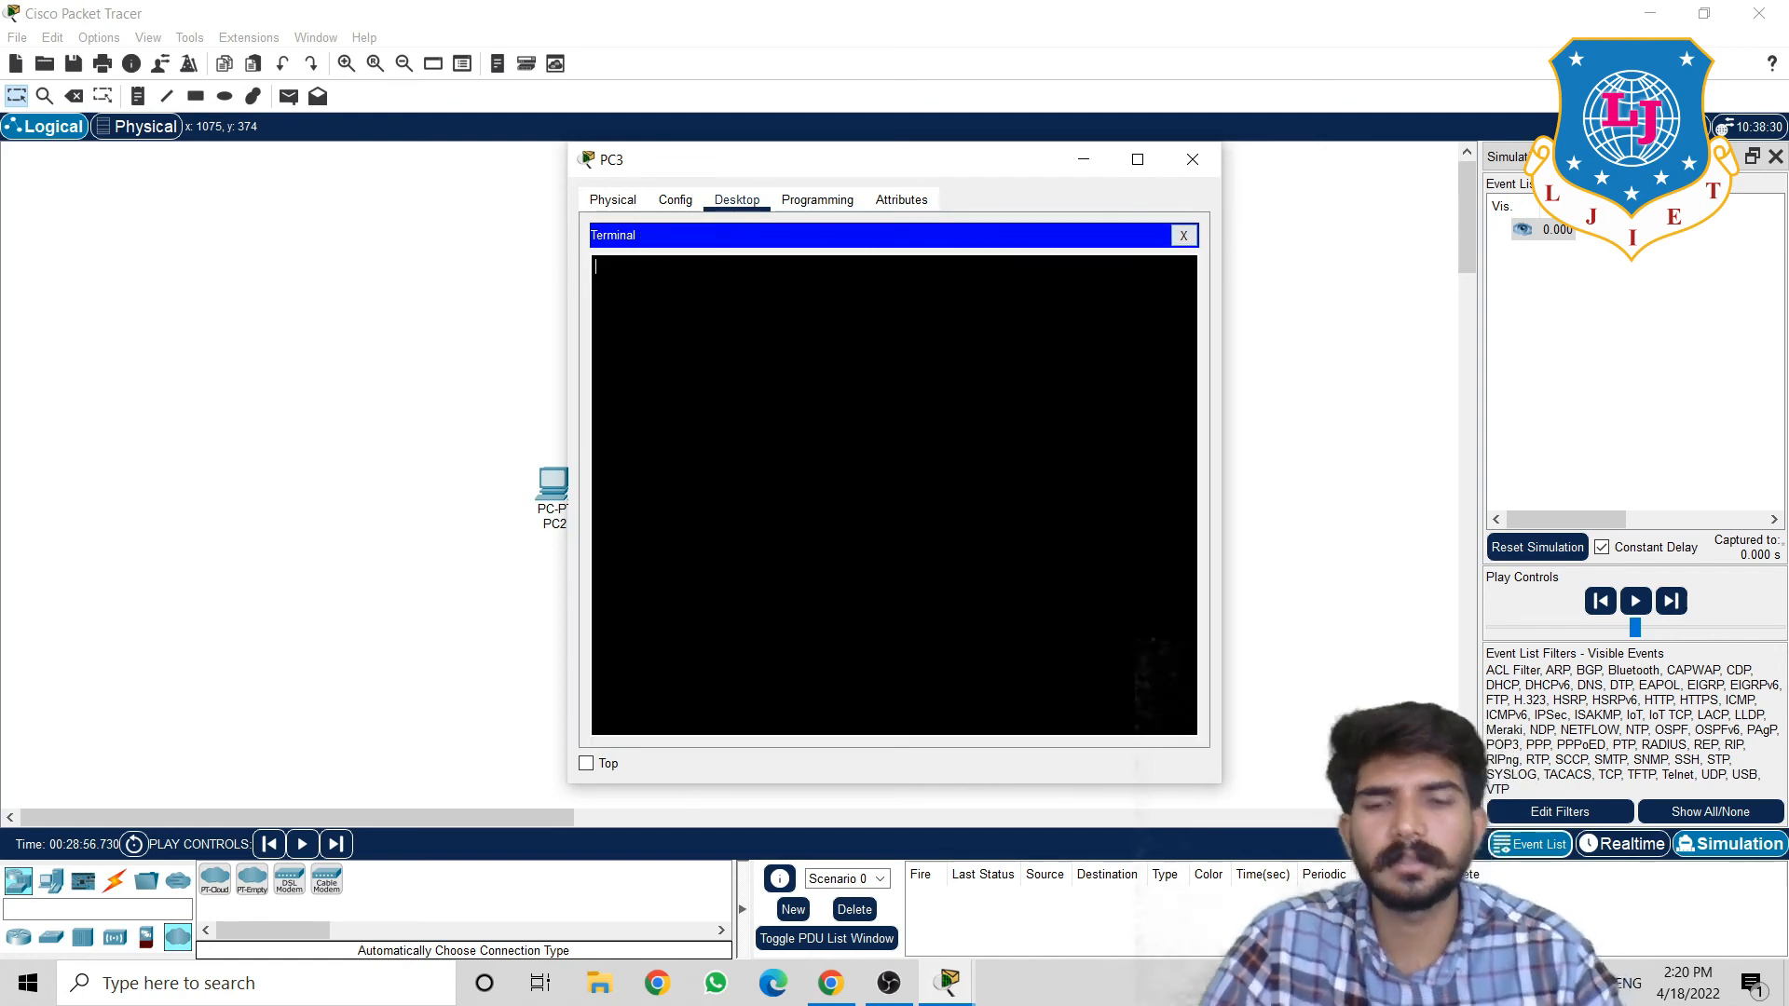
type("ping")
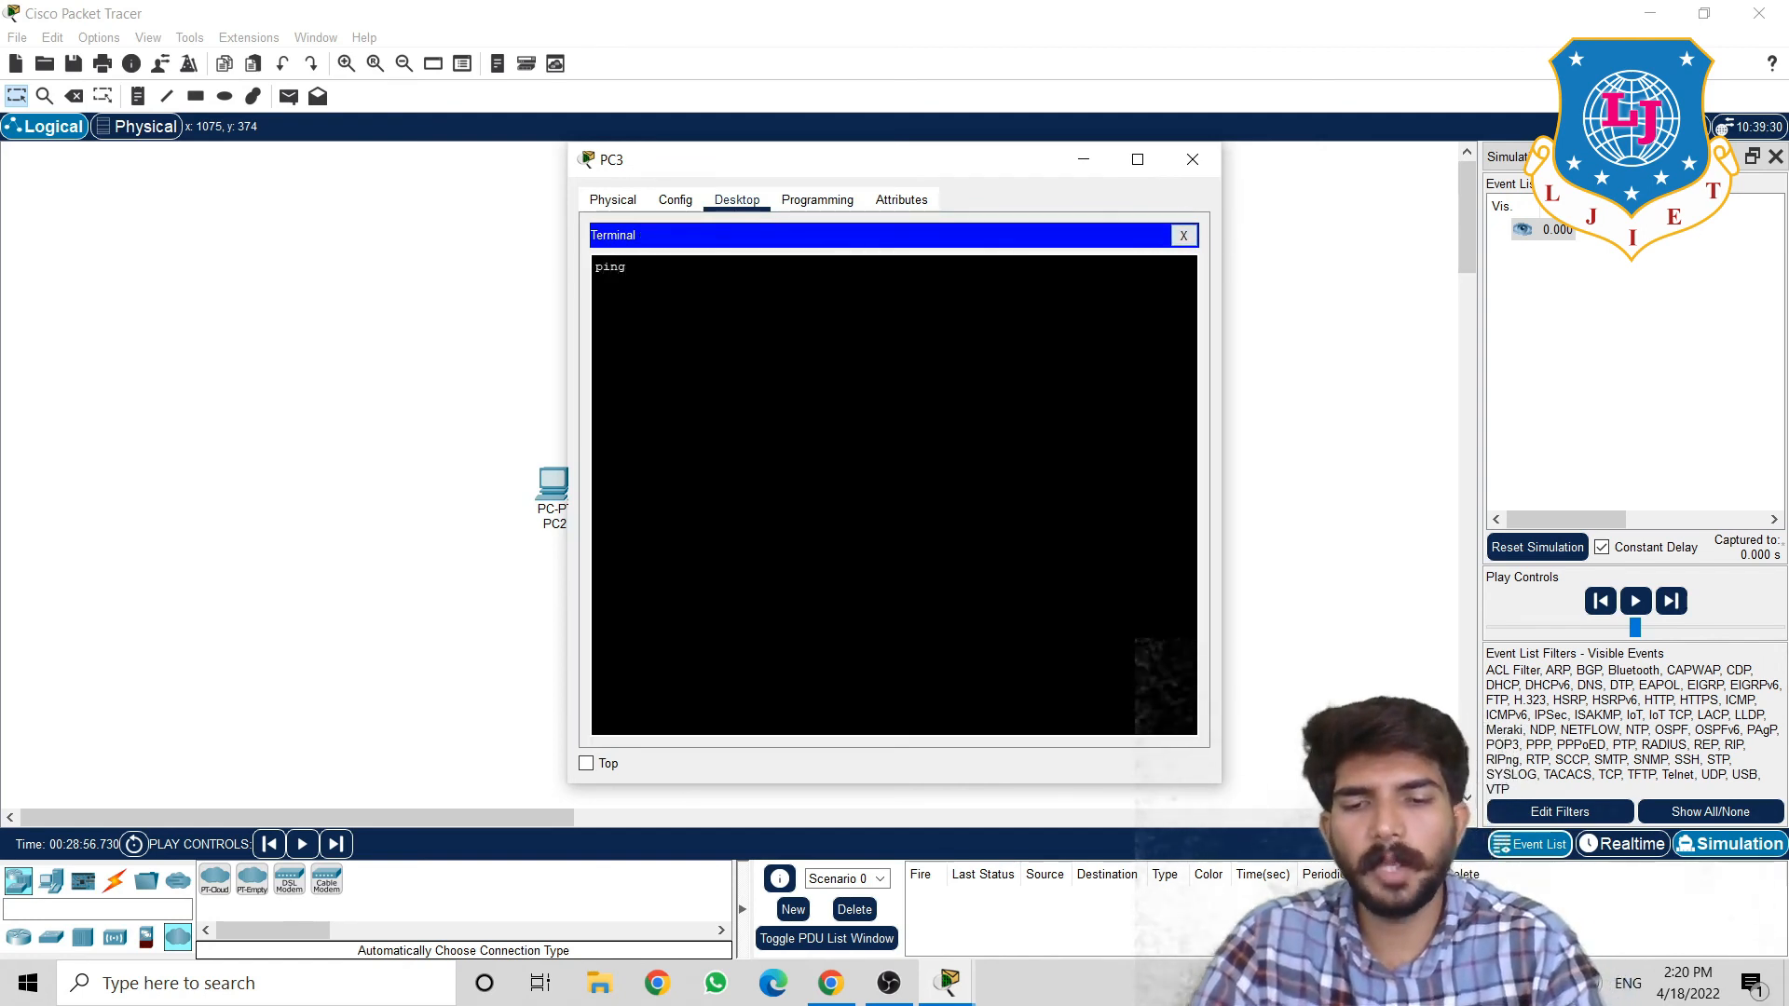
type(" 19")
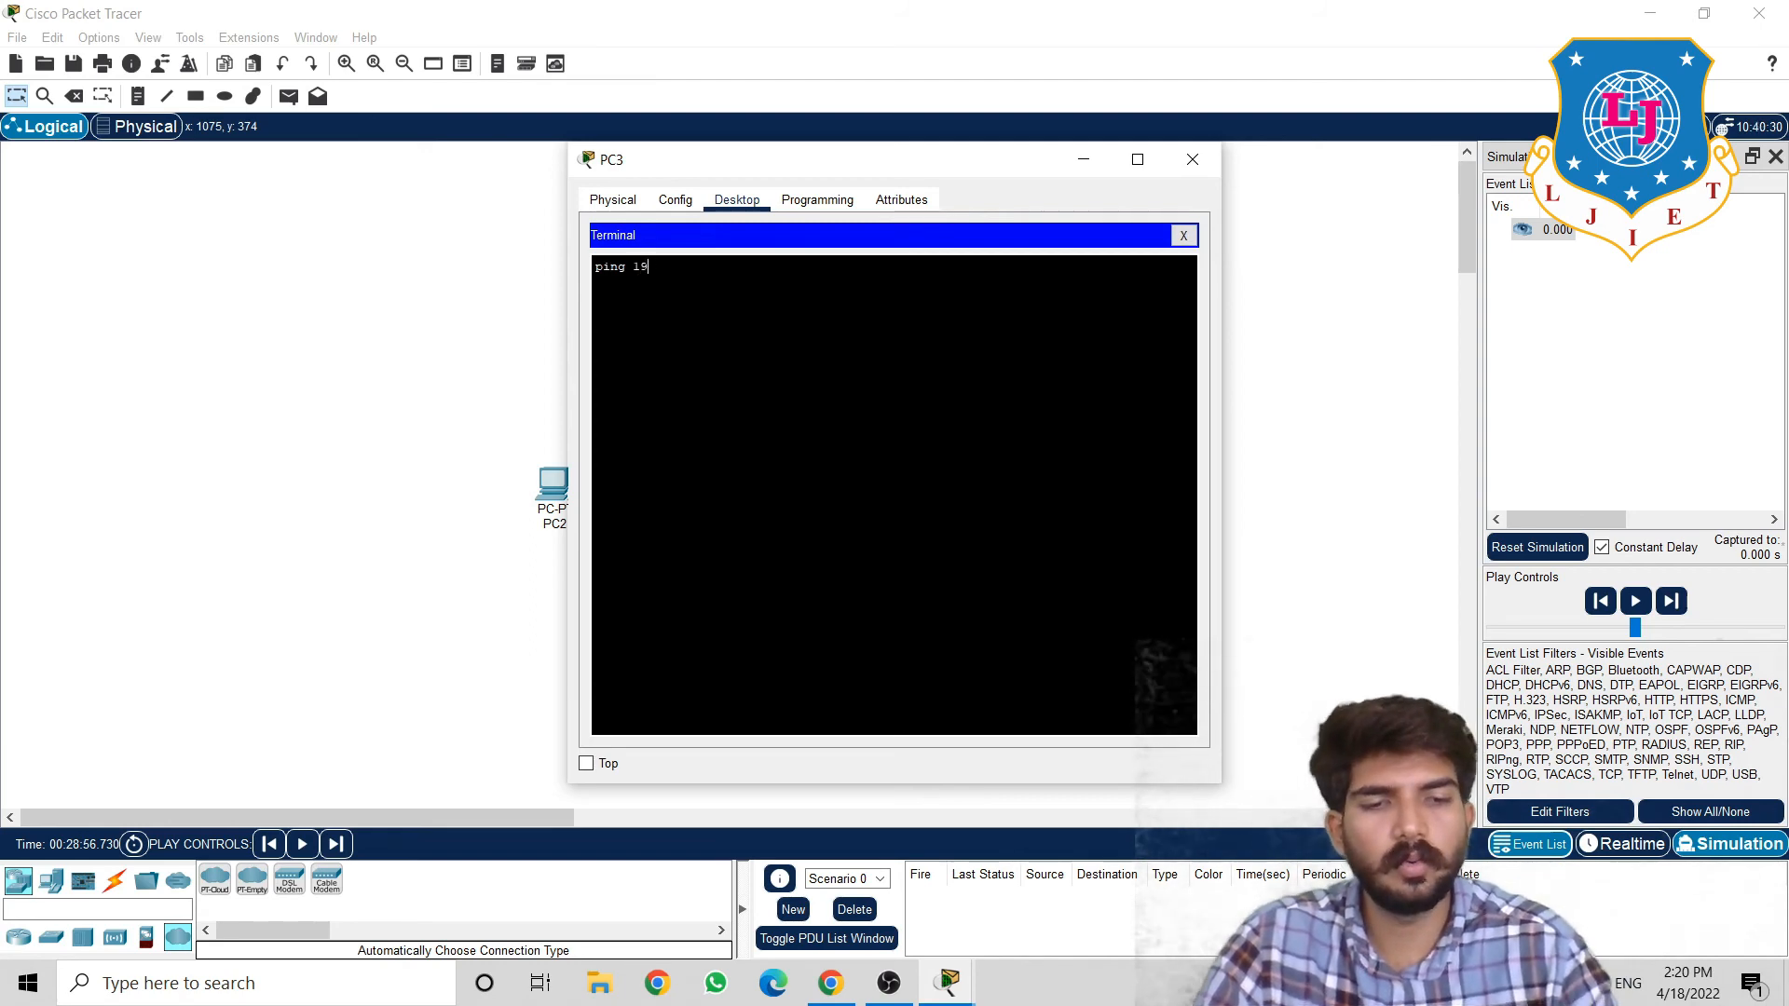
type("2.168.0.1")
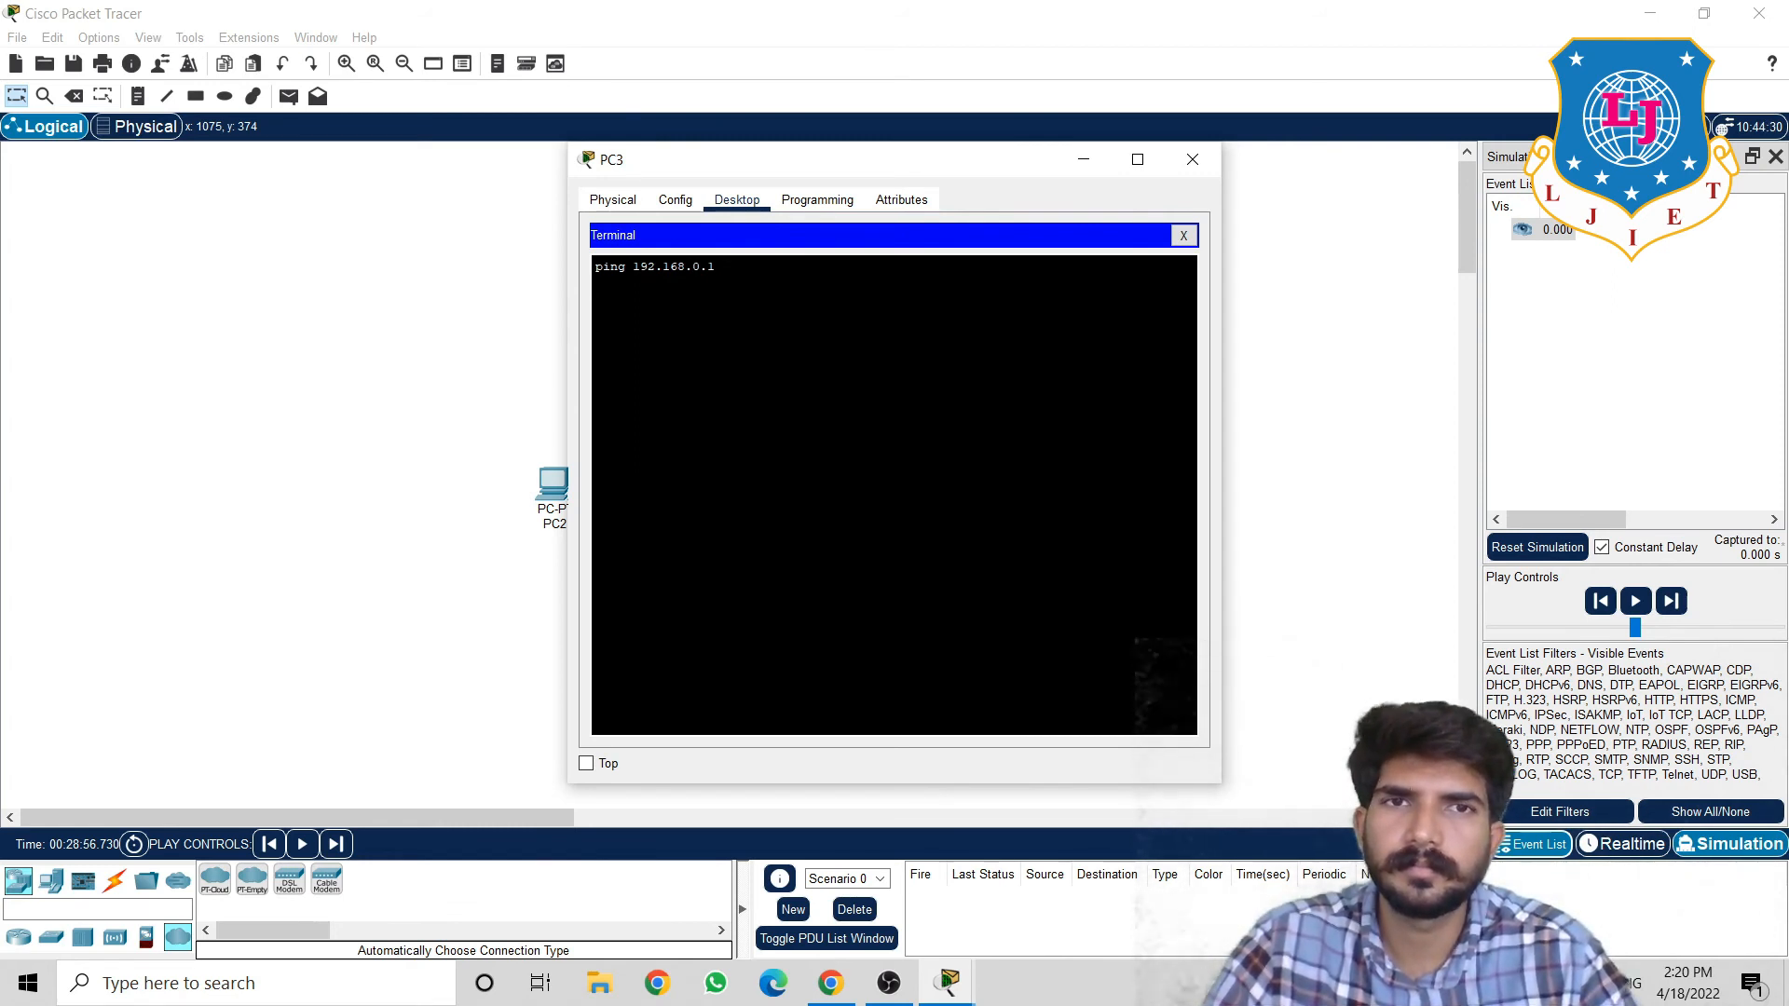
left_click(1181, 236)
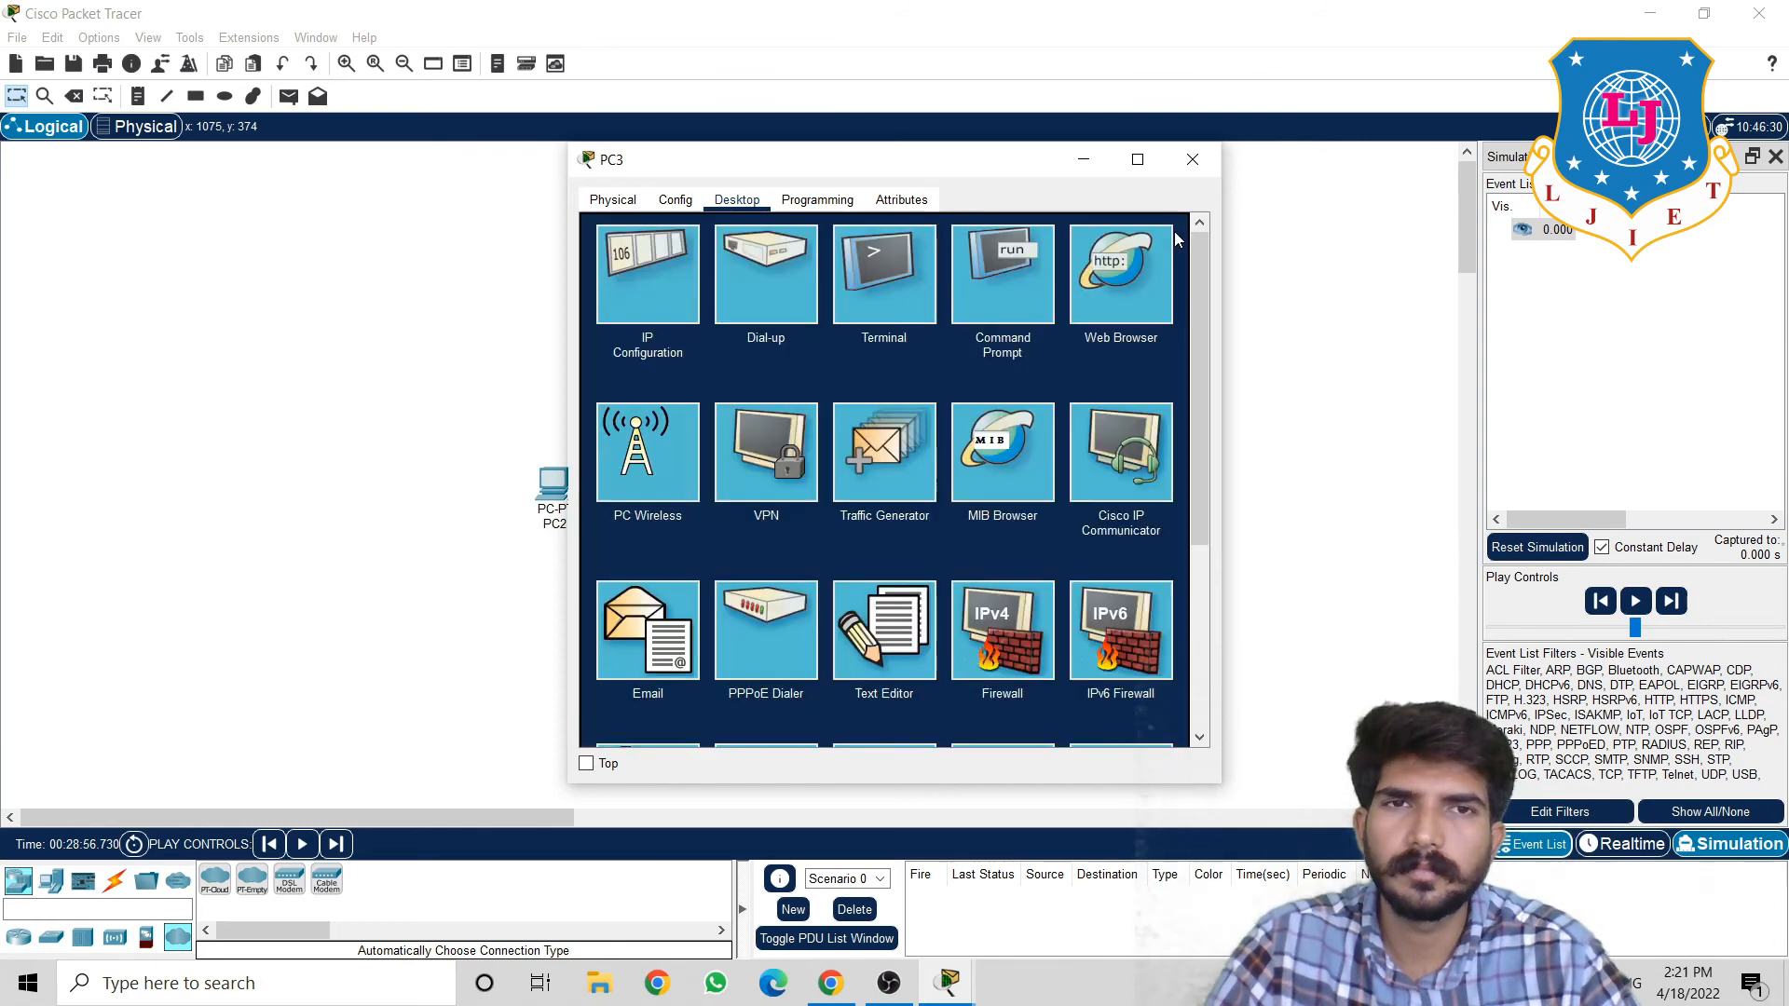
left_click(1185, 164)
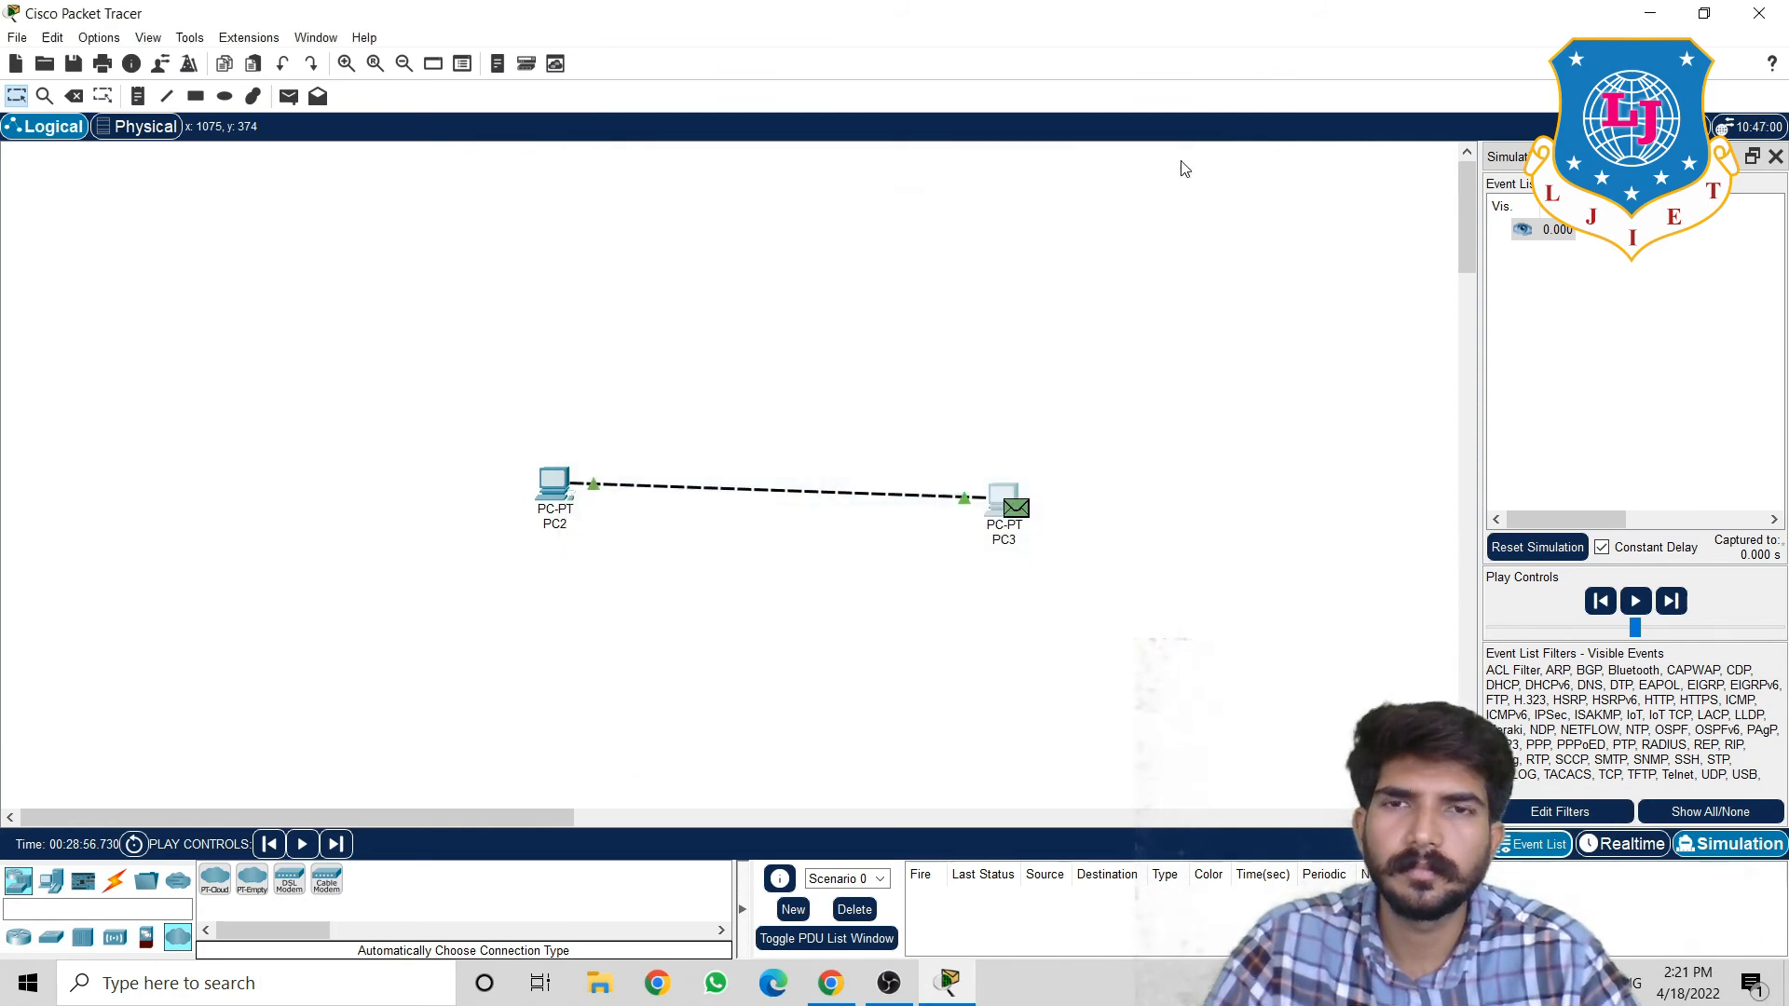
Check the IPv4 address and subnet mask of PC2's FastEthernet0 interface, and close its window
left_click(553, 482)
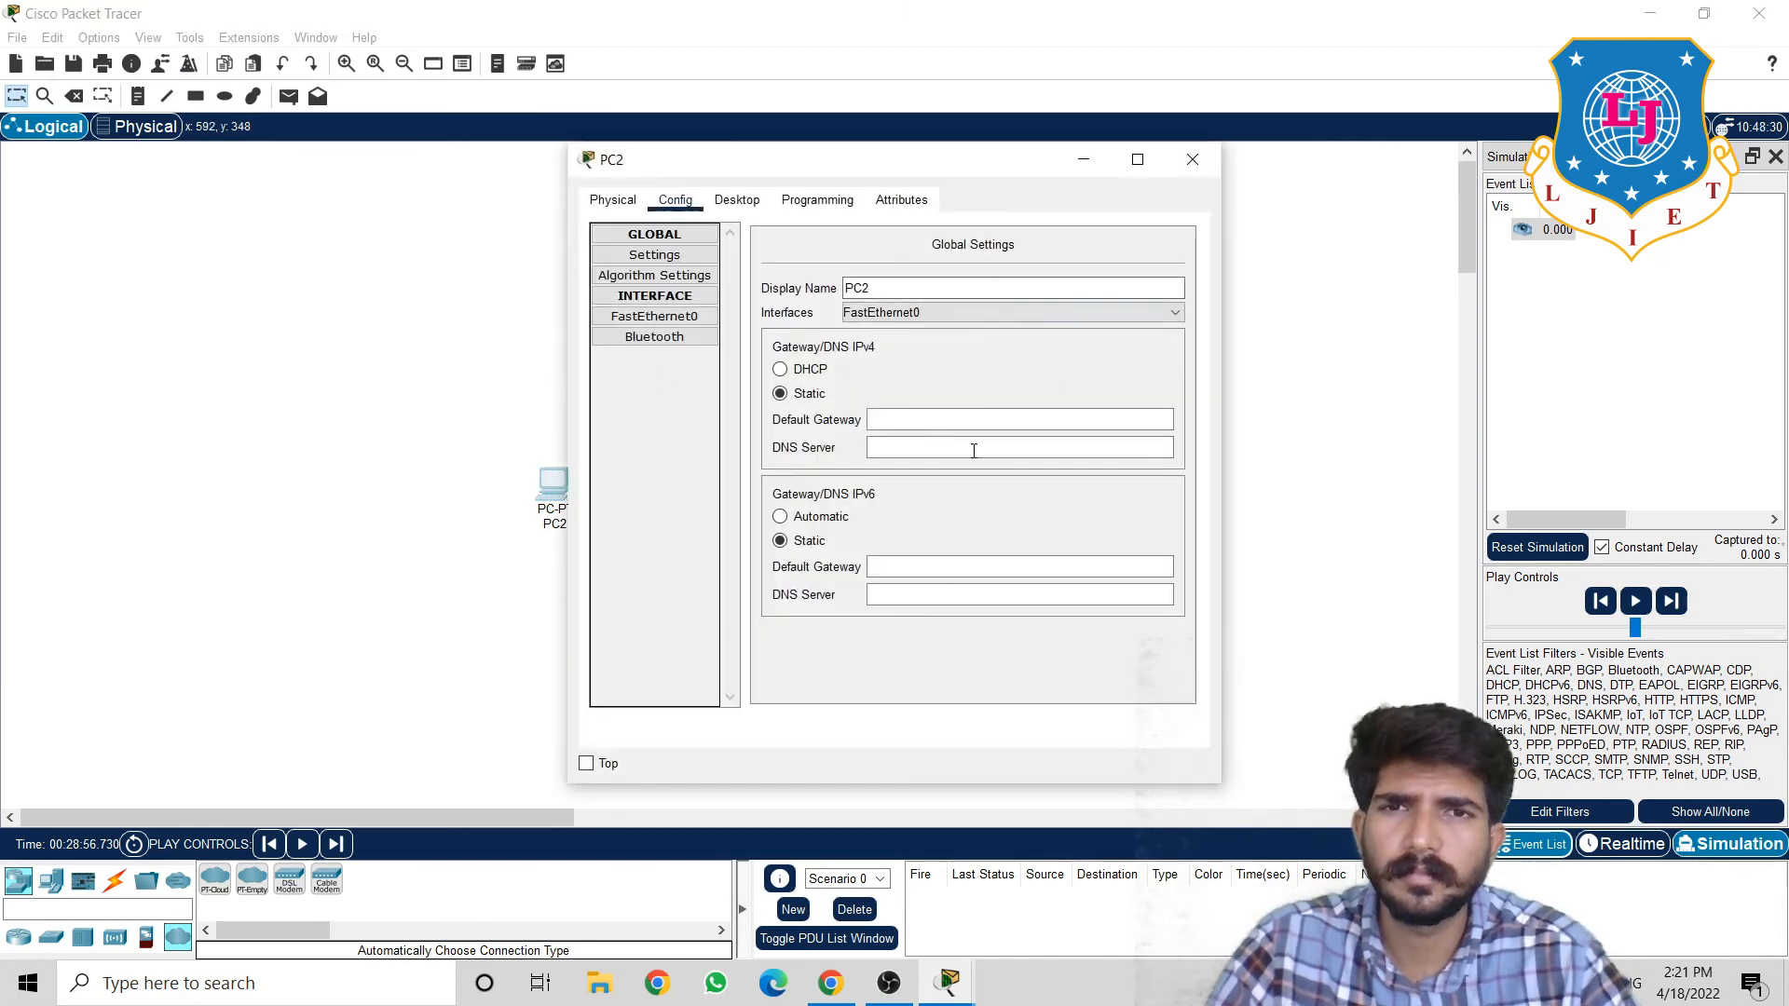
left_click(709, 317)
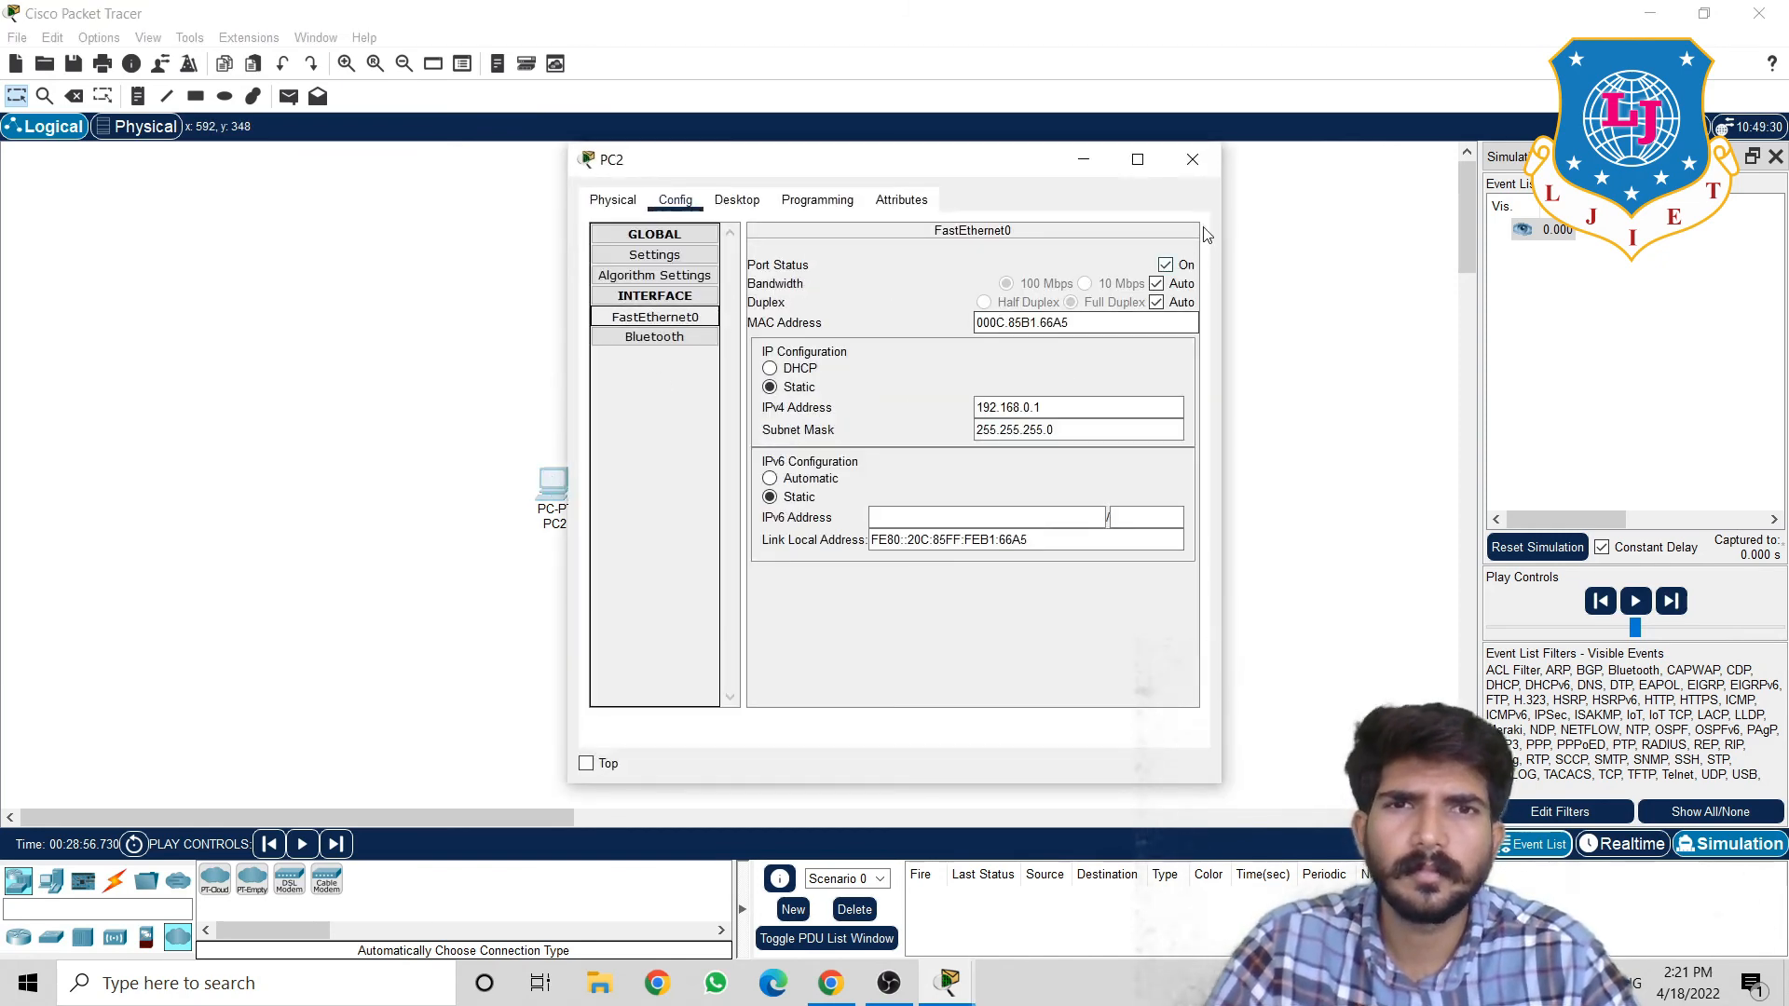
left_click(1193, 160)
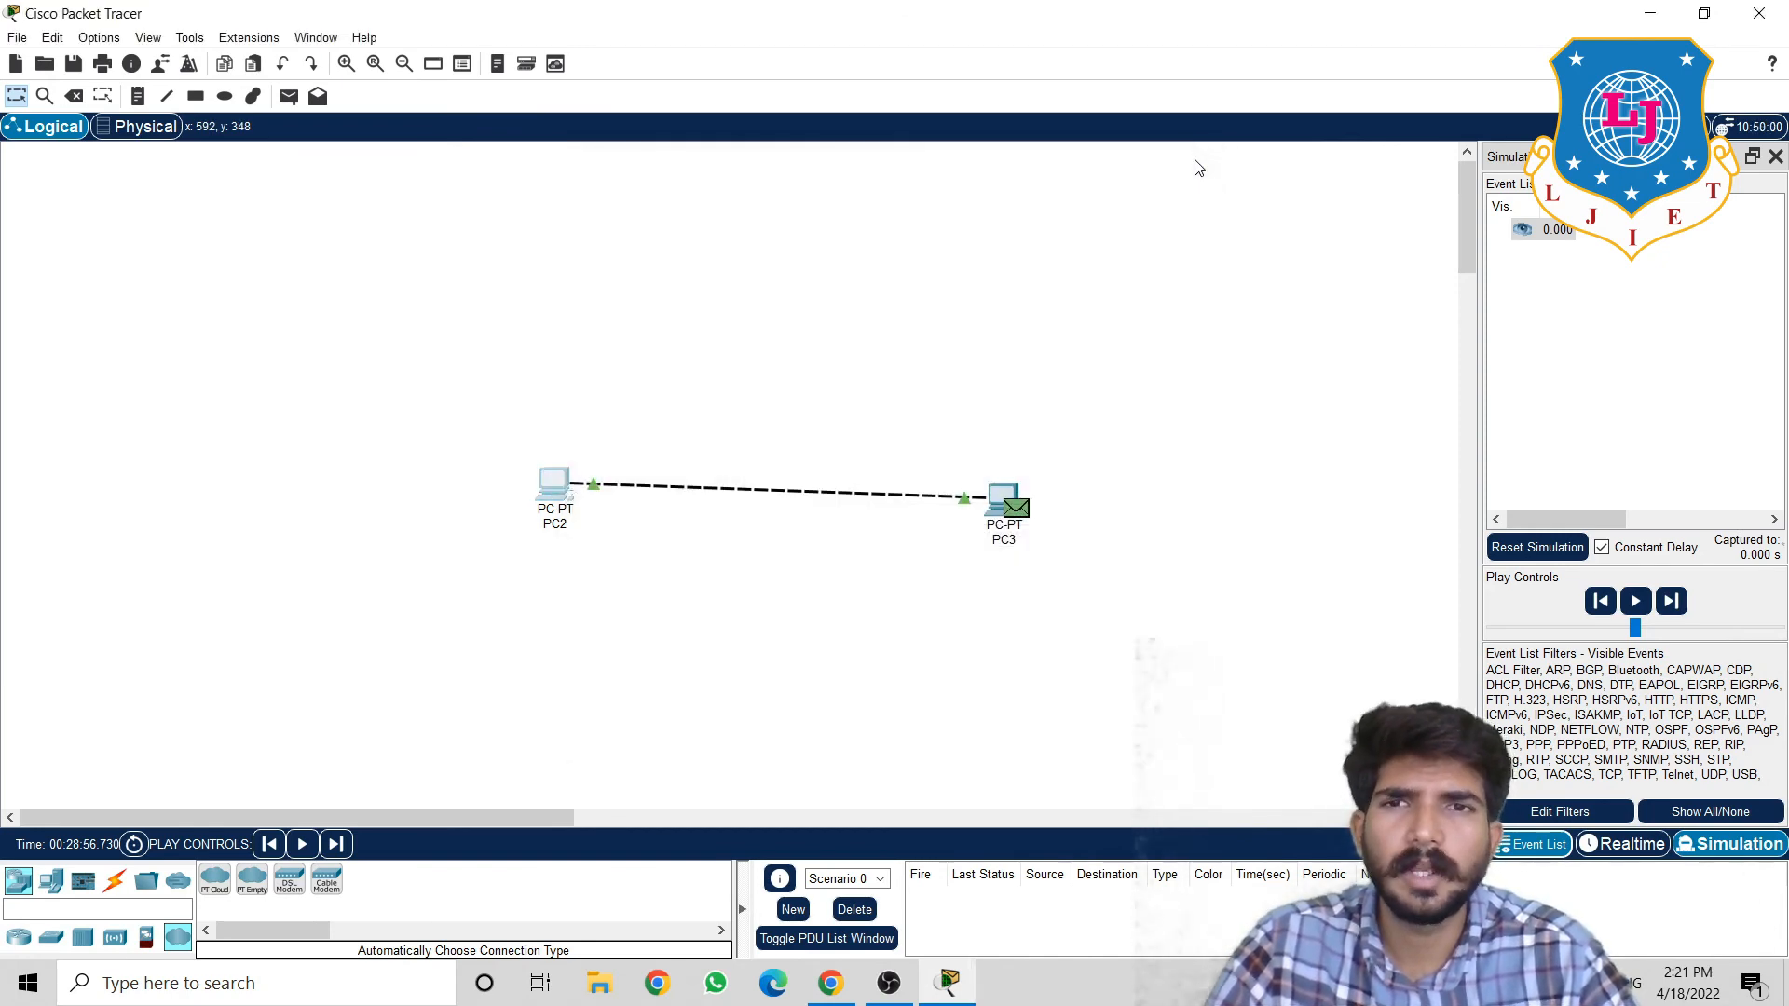
Add a simple PDU from PC2 to PC3 and play the simulation to test their connectivity
left_click(289, 98)
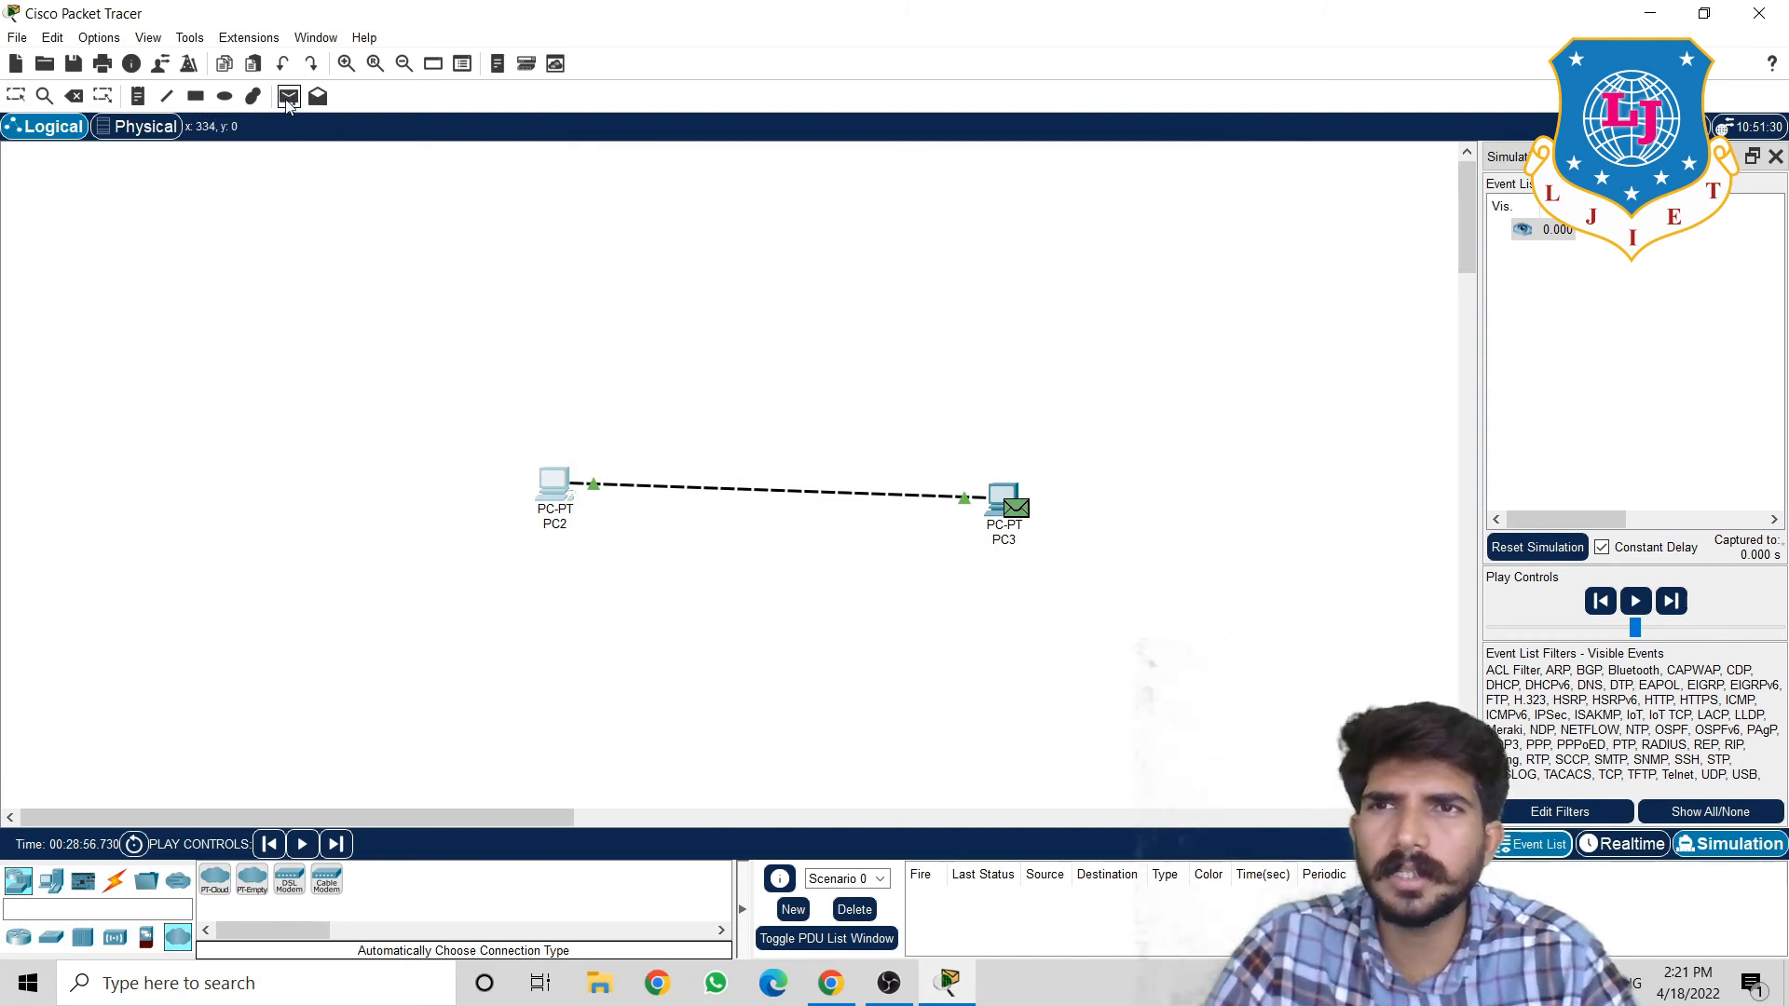
left_click(545, 475)
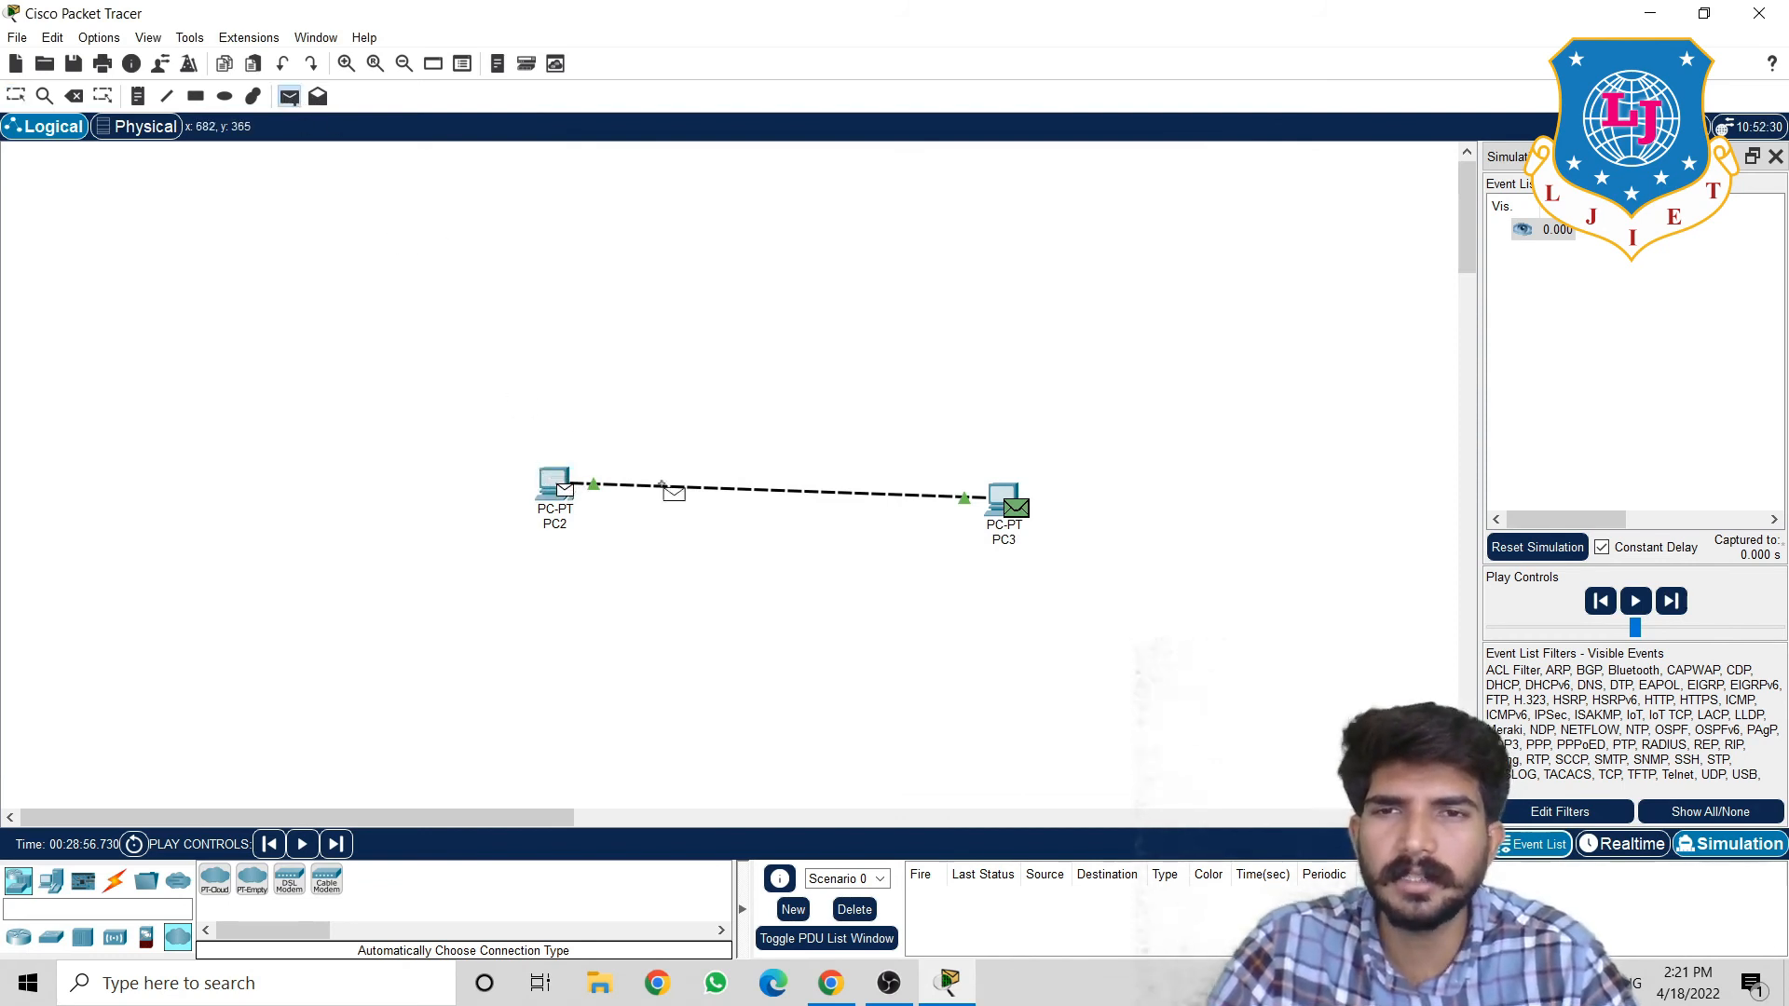
left_click(997, 498)
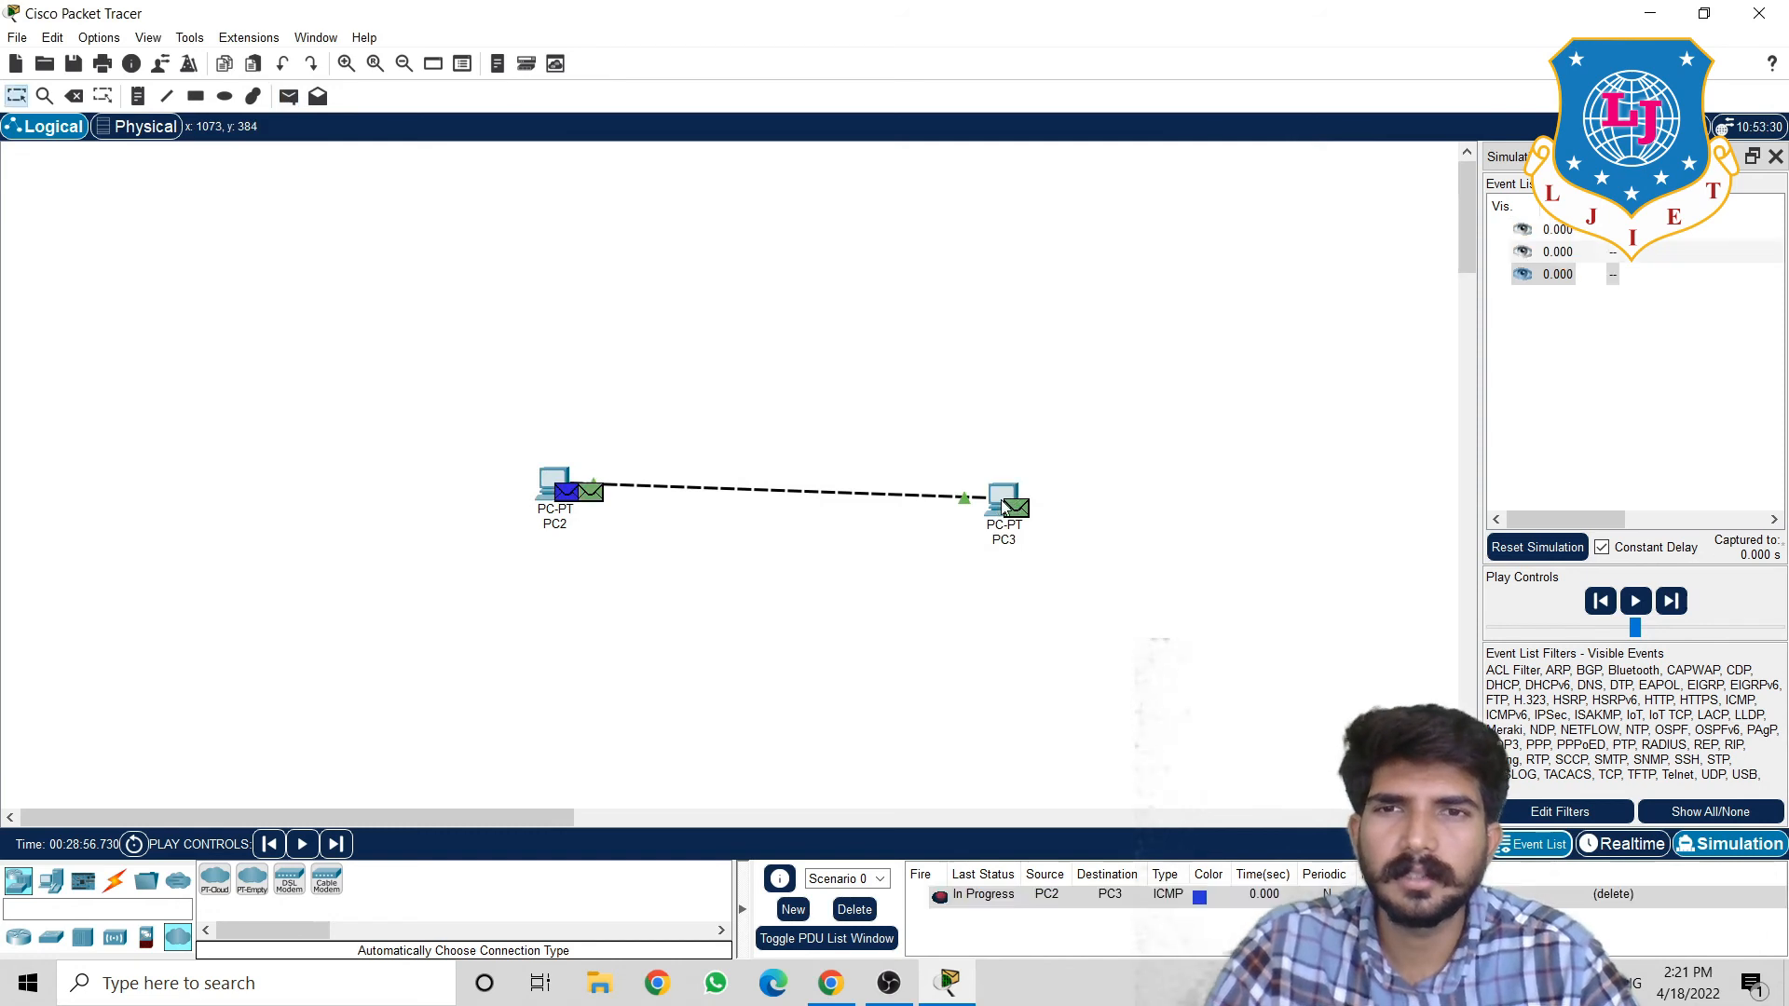
left_click(1631, 613)
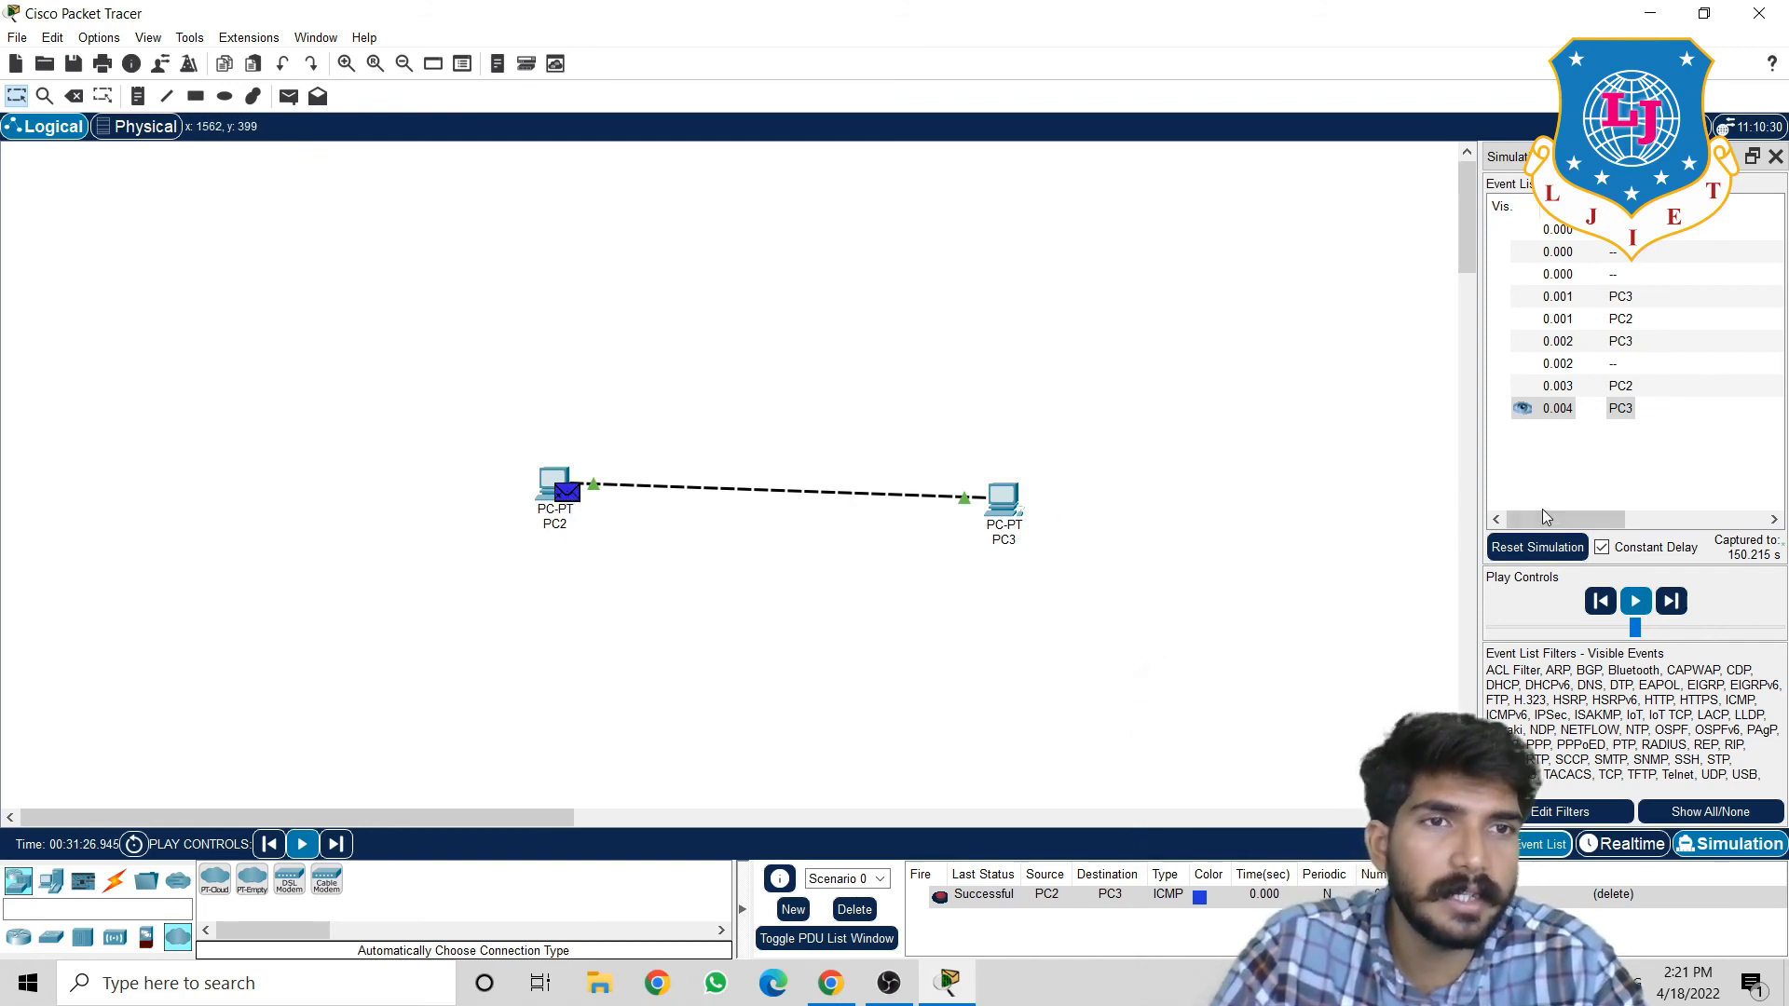
Examine the PDU information of the last simulation event and the device and protocol type of each listed event
left_click(1619, 410)
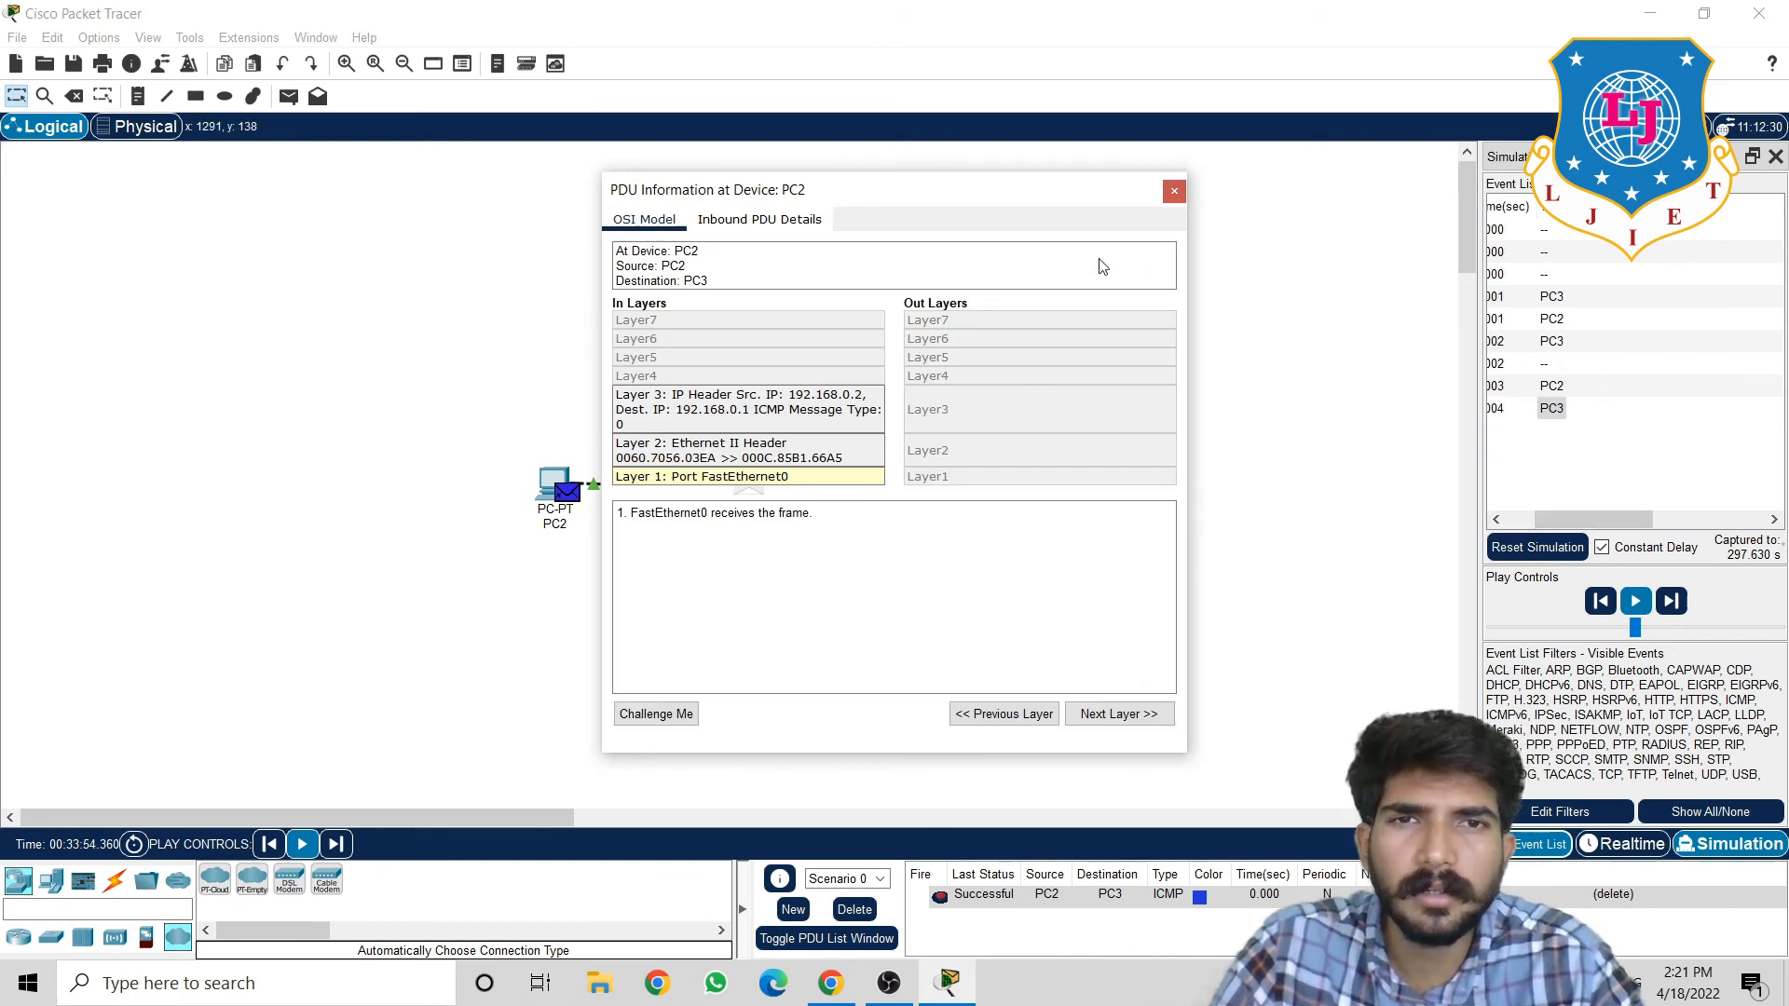
left_click(1174, 193)
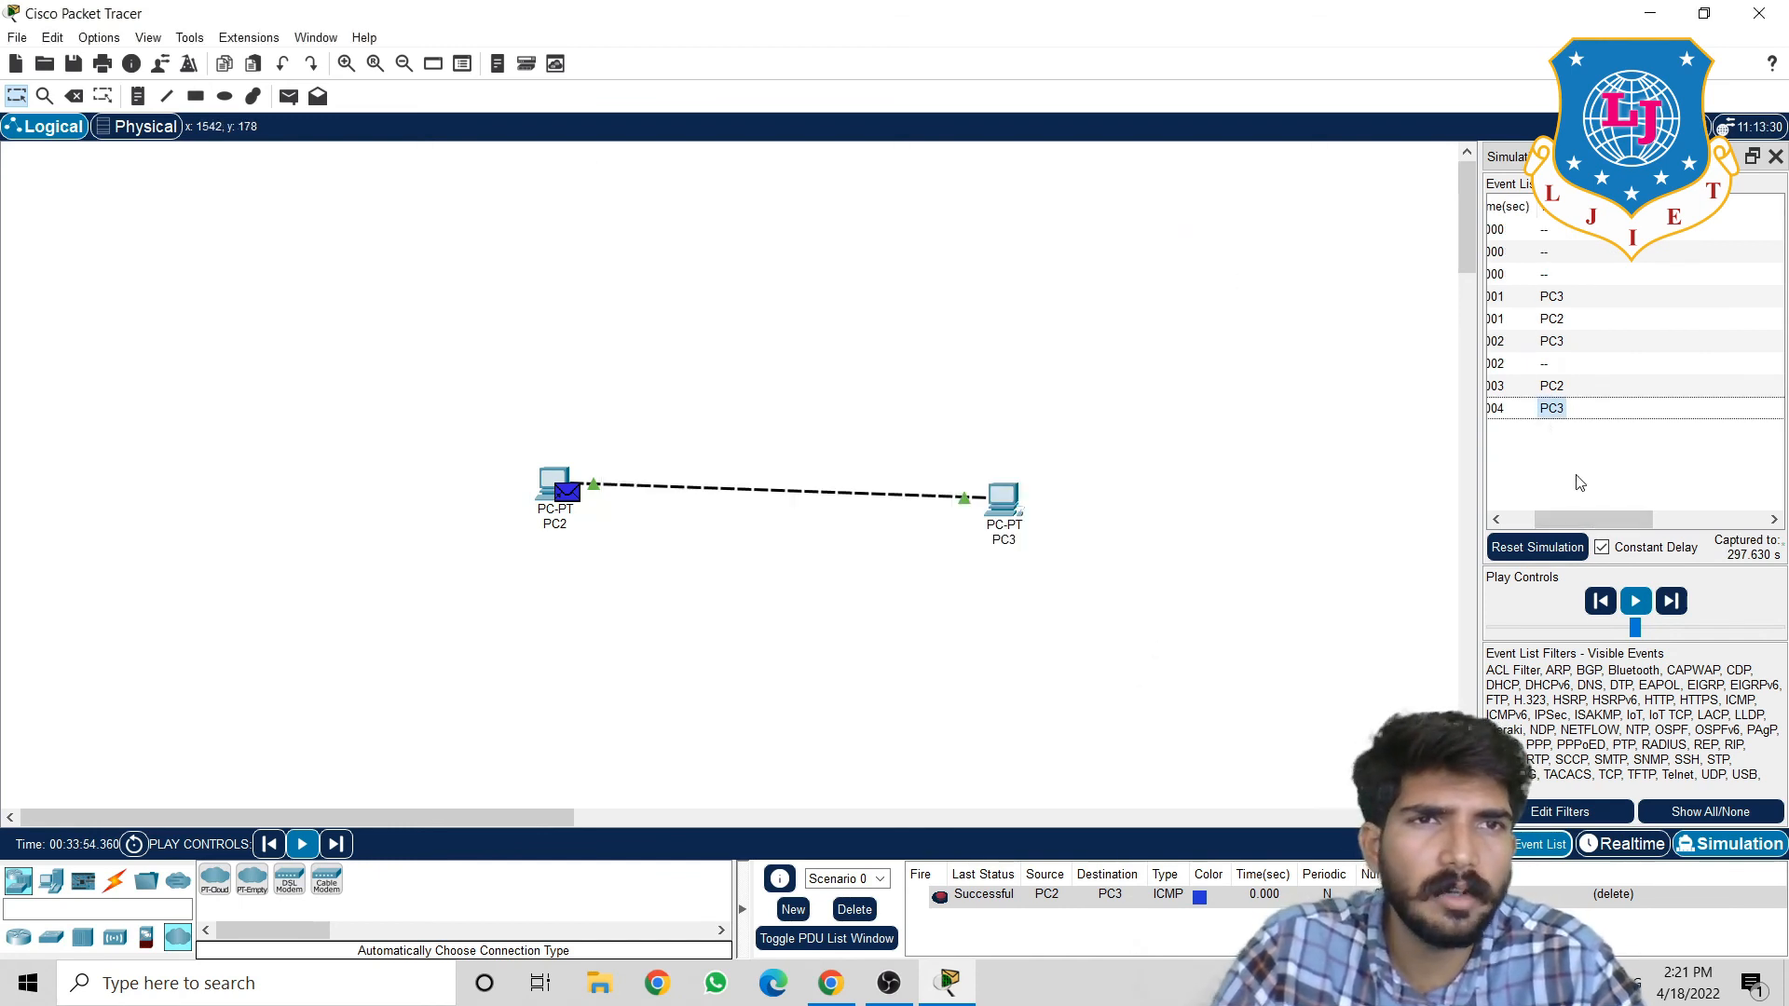
left_click_drag(1585, 524, 1725, 517)
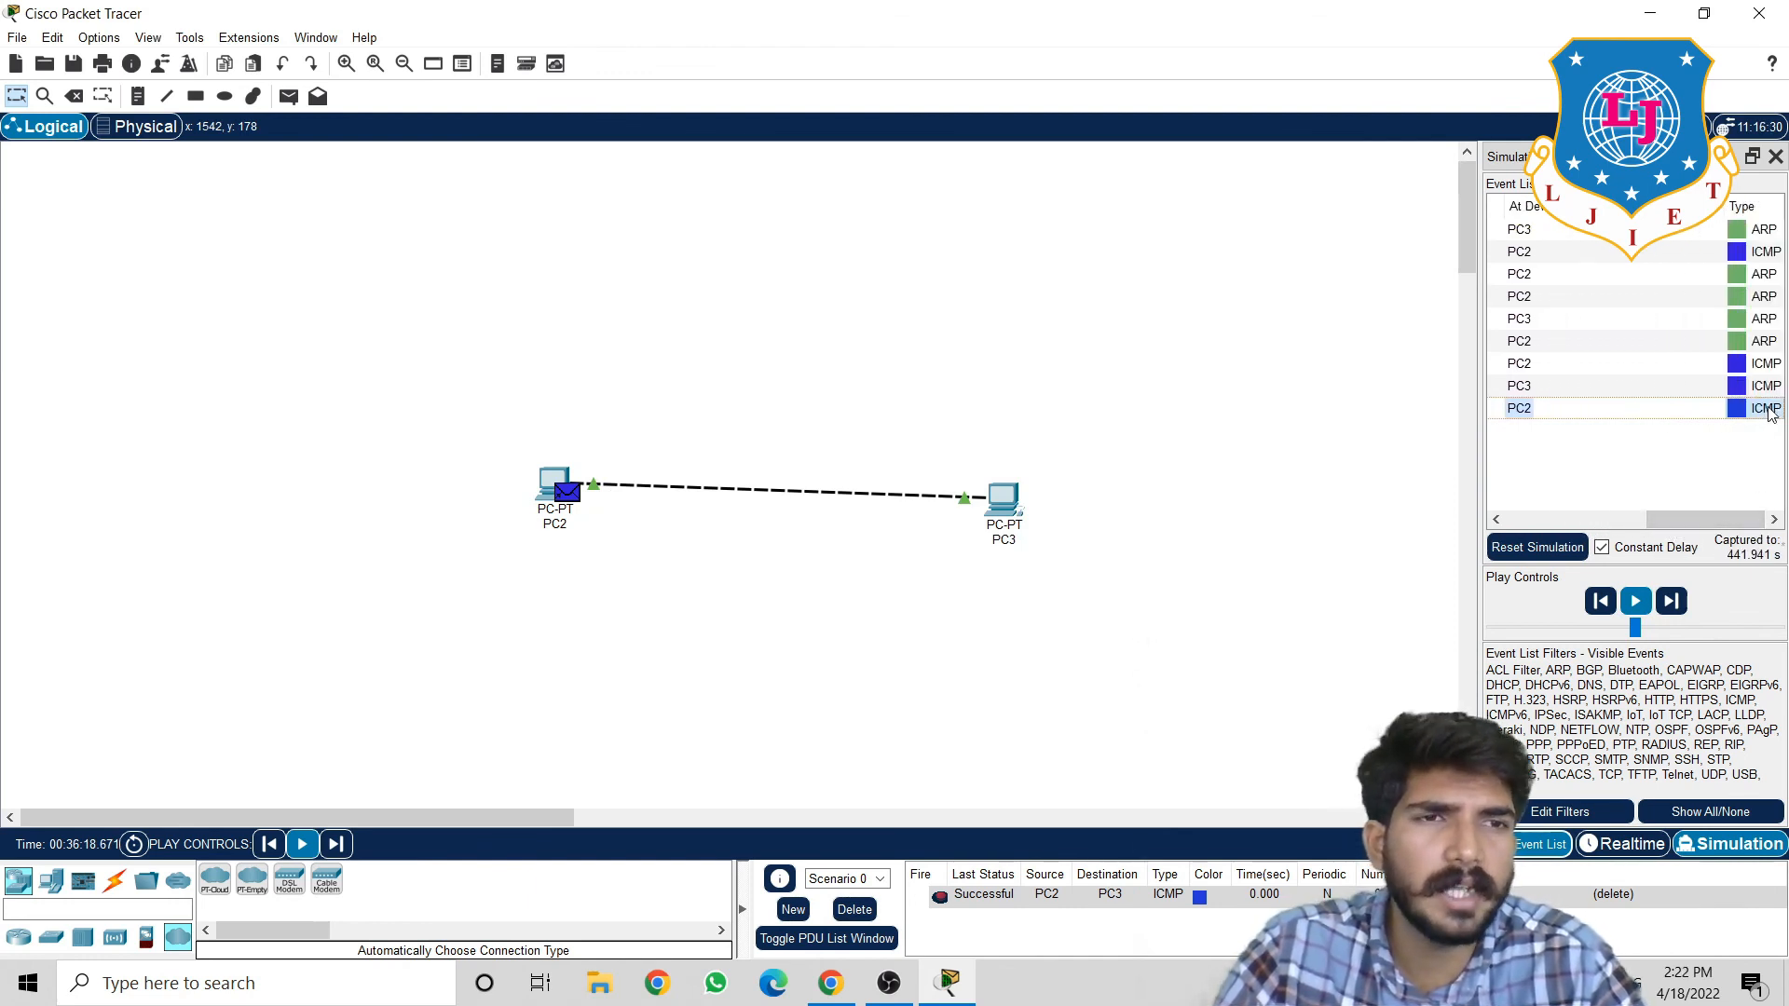
left_click_drag(1706, 520, 1580, 519)
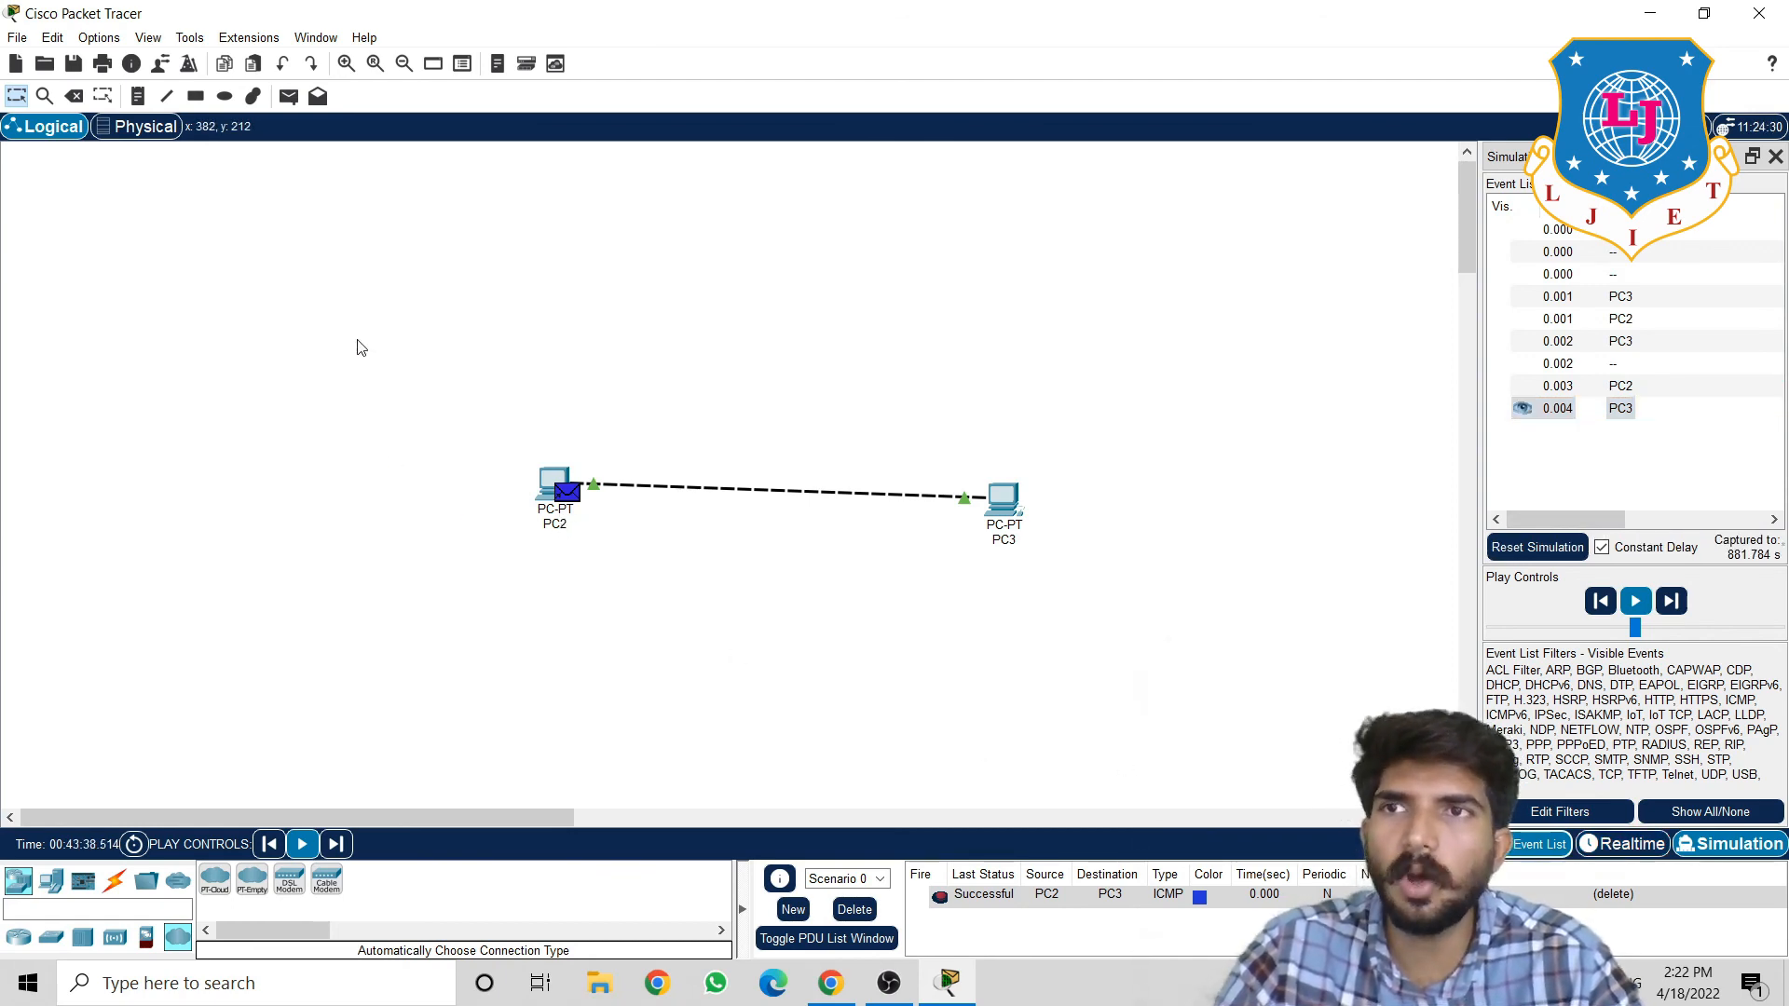
left_click_drag(356, 340, 1197, 642)
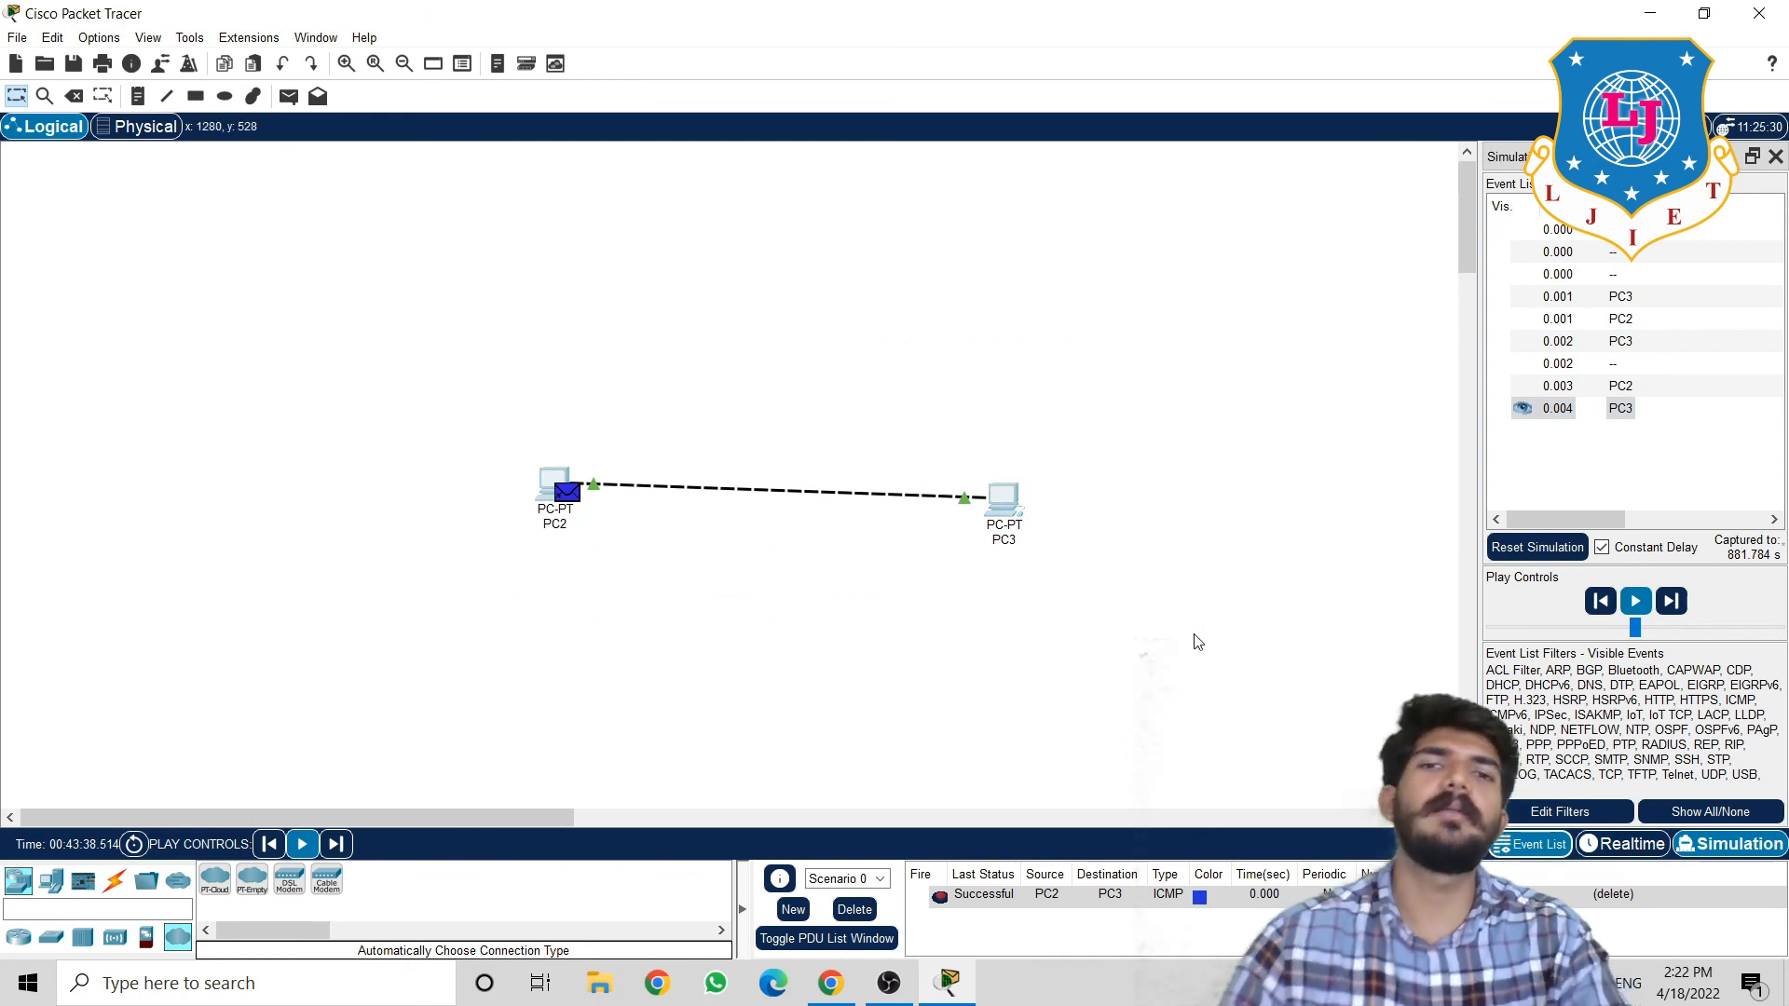